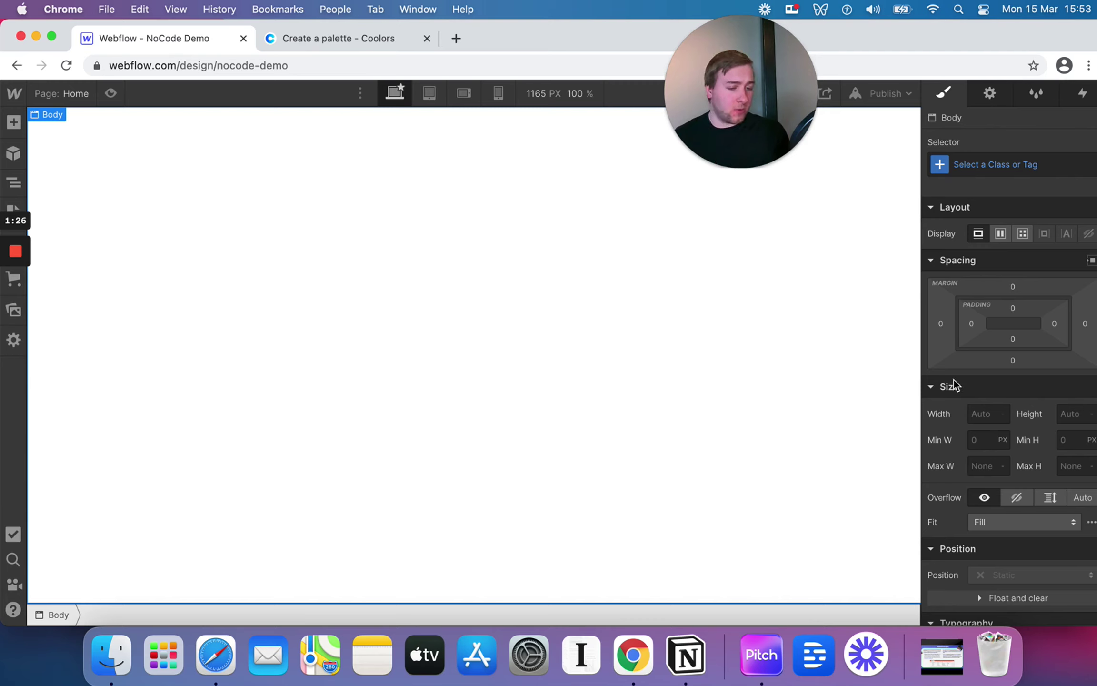
Look through the Body element's style settings, including spacing, size, position and typography
scroll(953, 379, down, 3)
scroll(954, 379, up, 3)
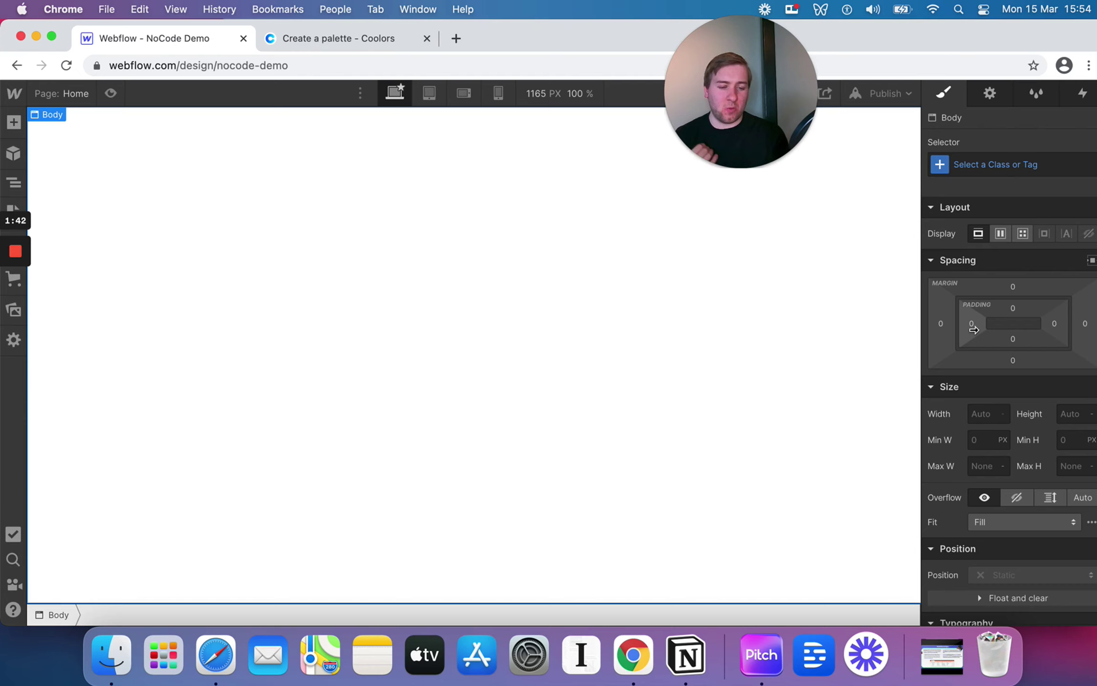
scroll(974, 329, down, 2)
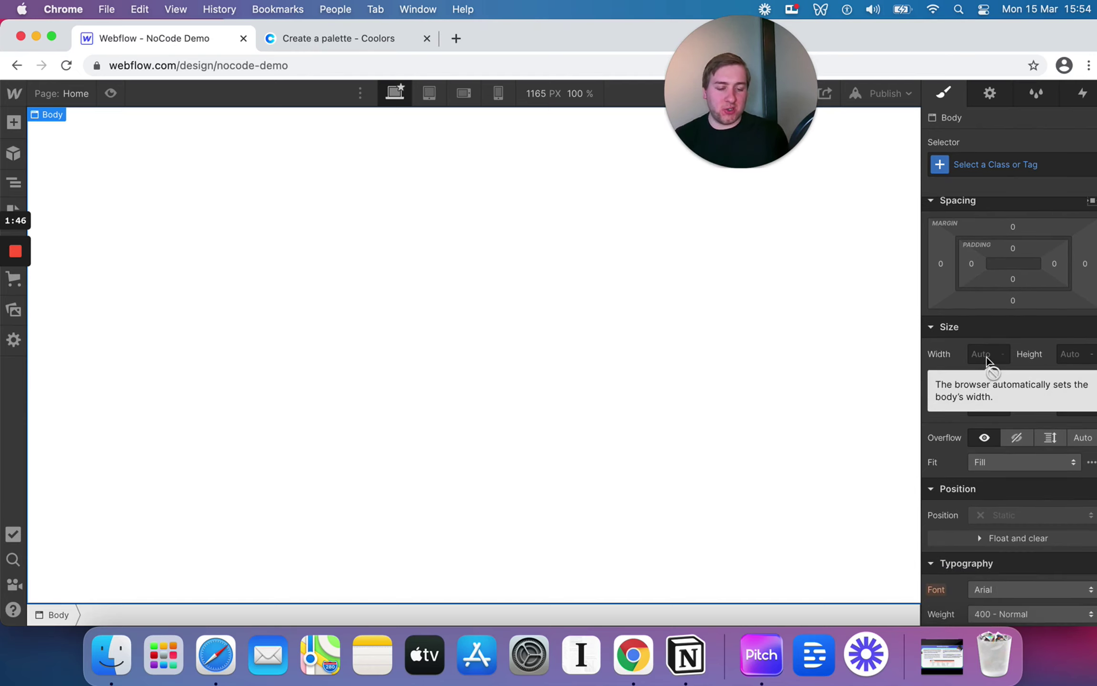
scroll(991, 385, down, 10)
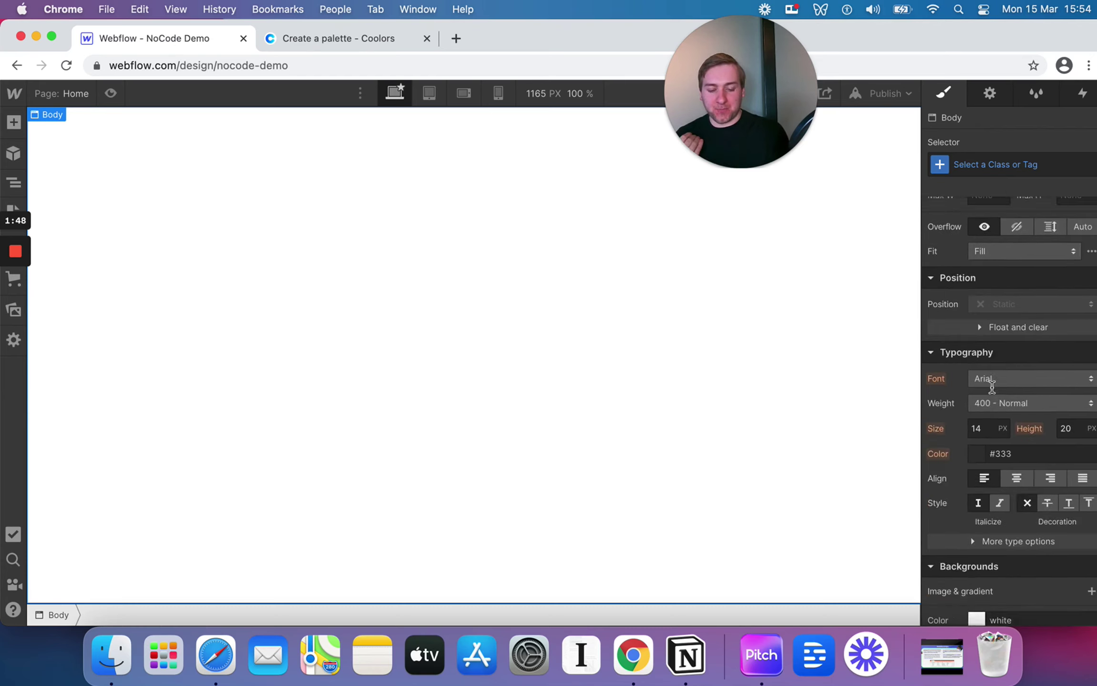
scroll(992, 386, up, 10)
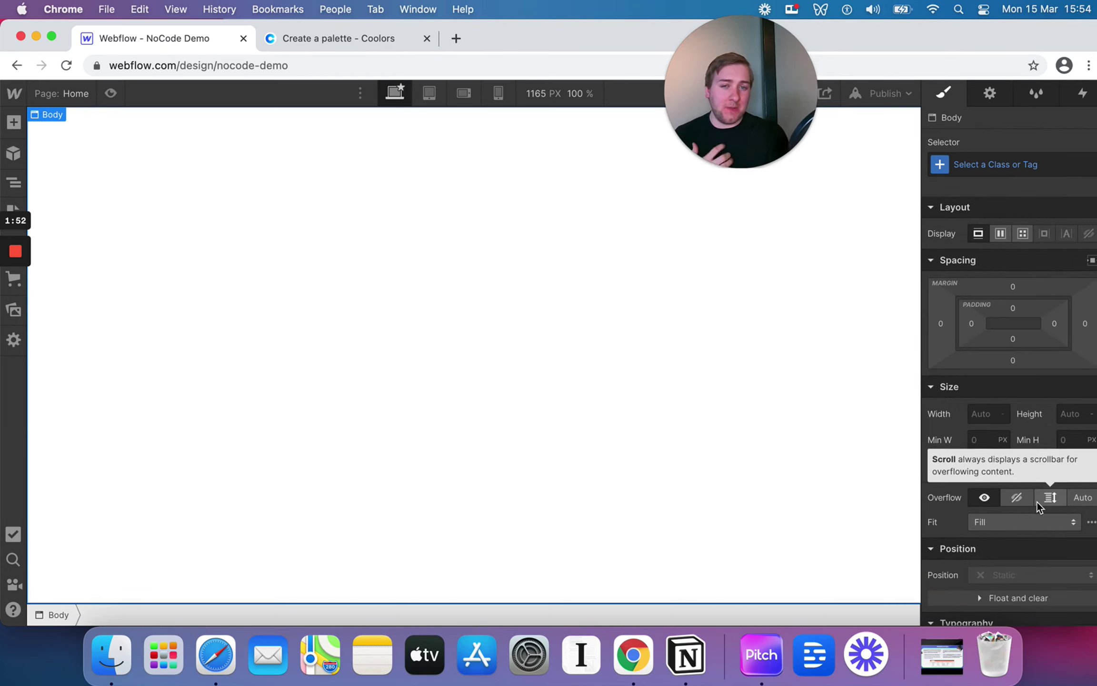
scroll(1021, 421, down, 2)
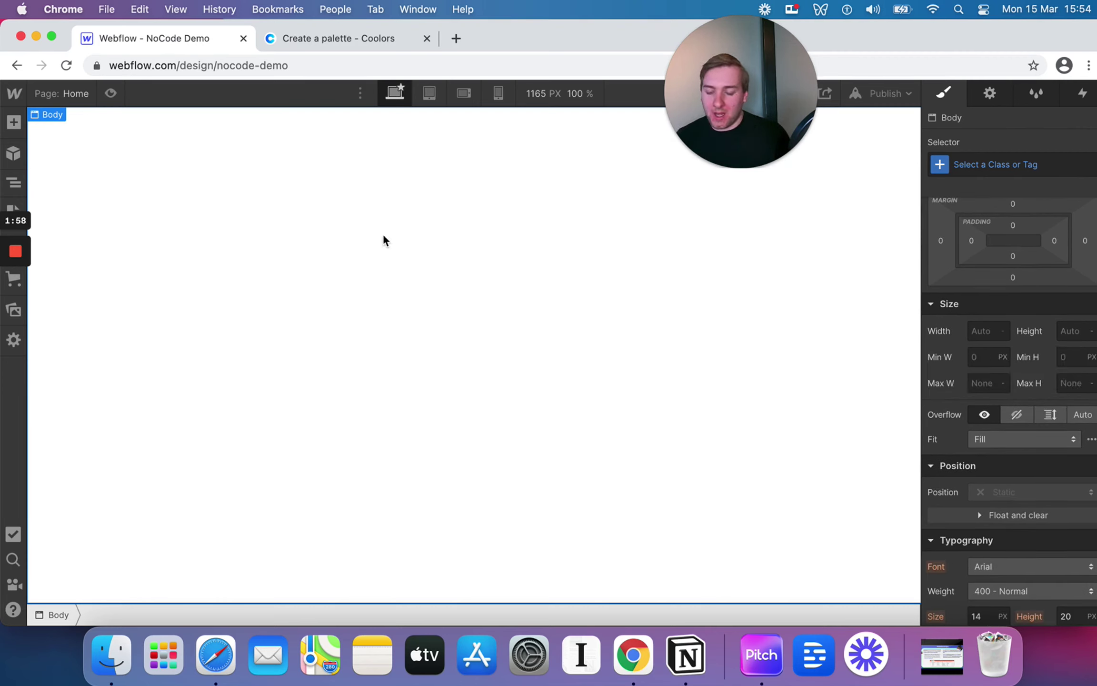
Add a Section element to the empty page body
click(14, 122)
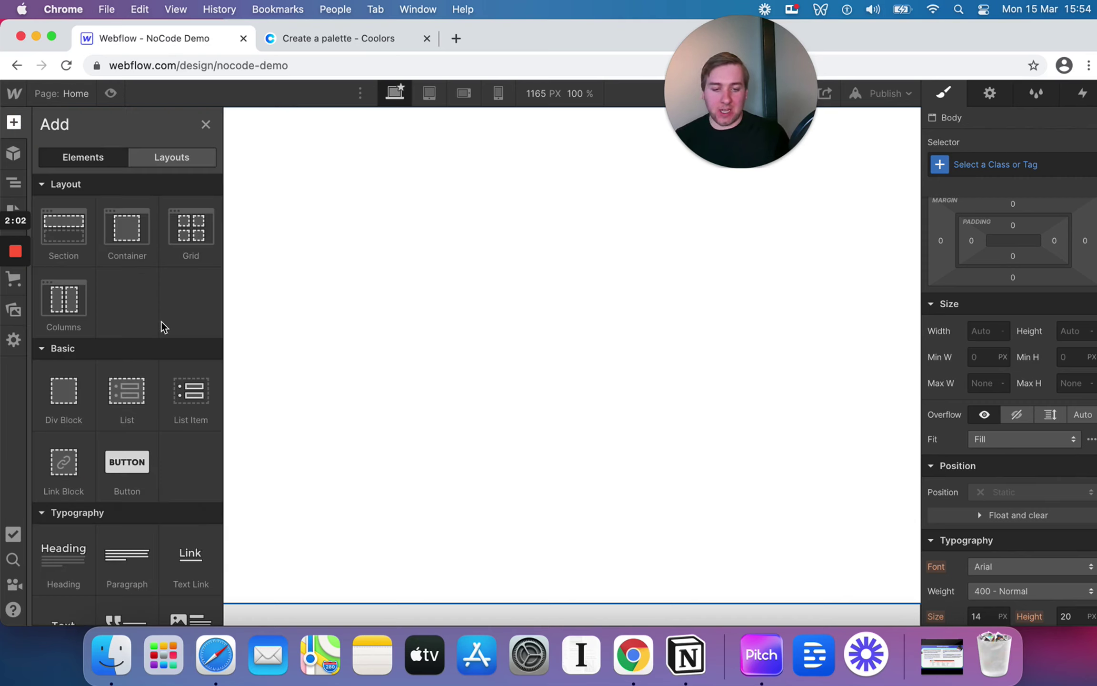
scroll(164, 328, down, 5)
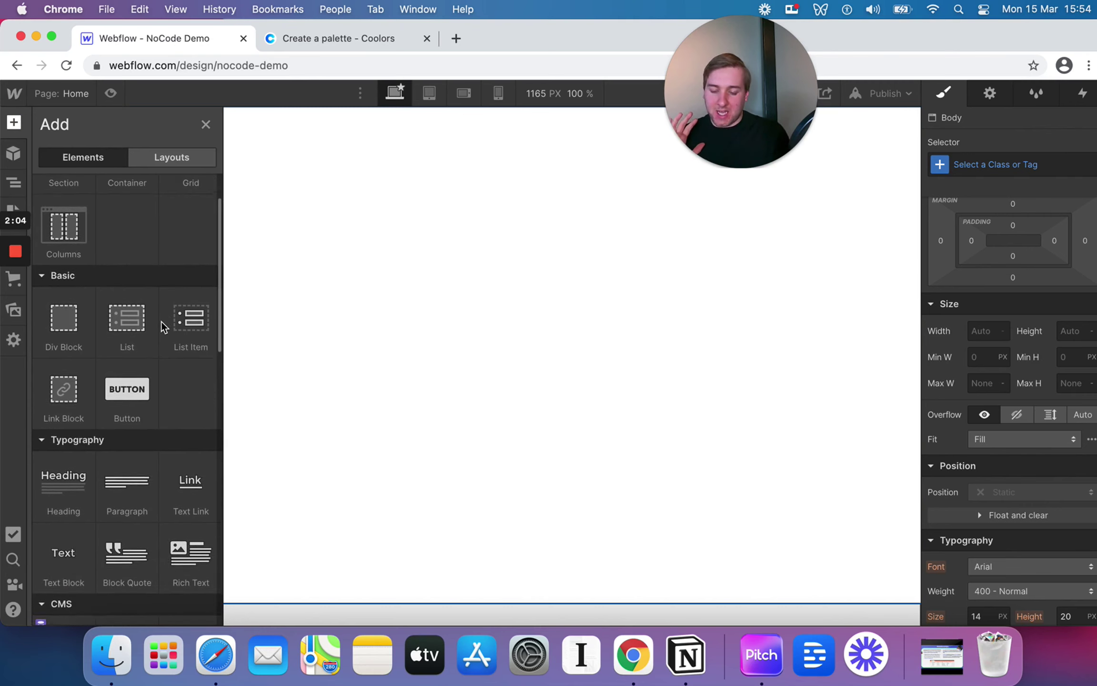
scroll(163, 327, down, 8)
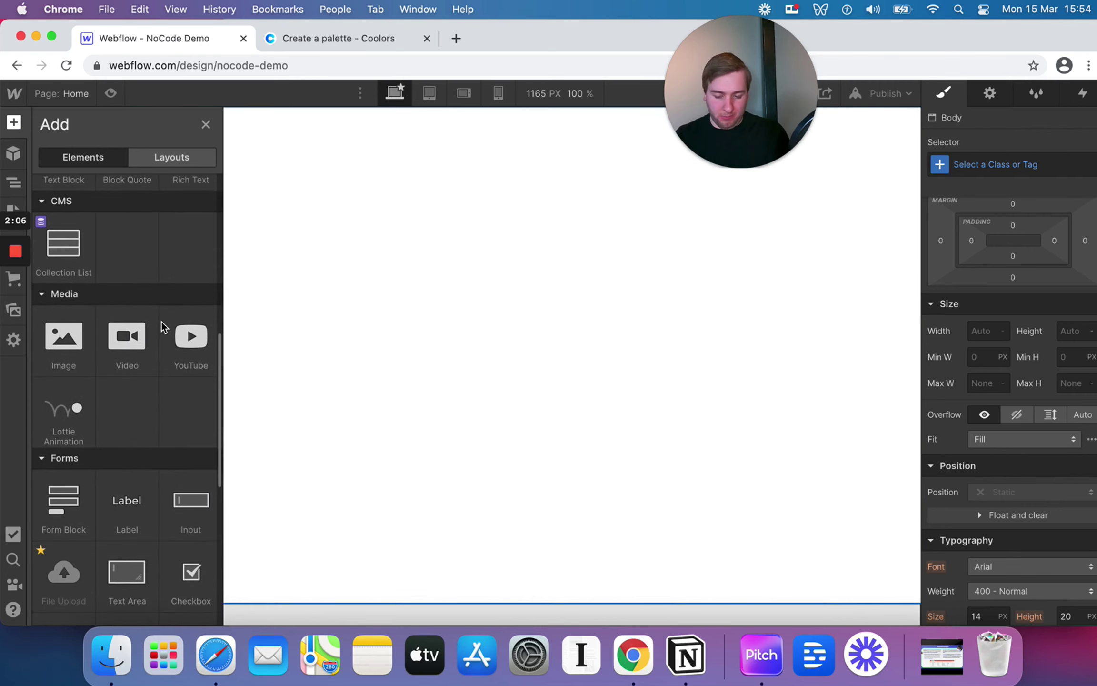
scroll(161, 322, up, 7)
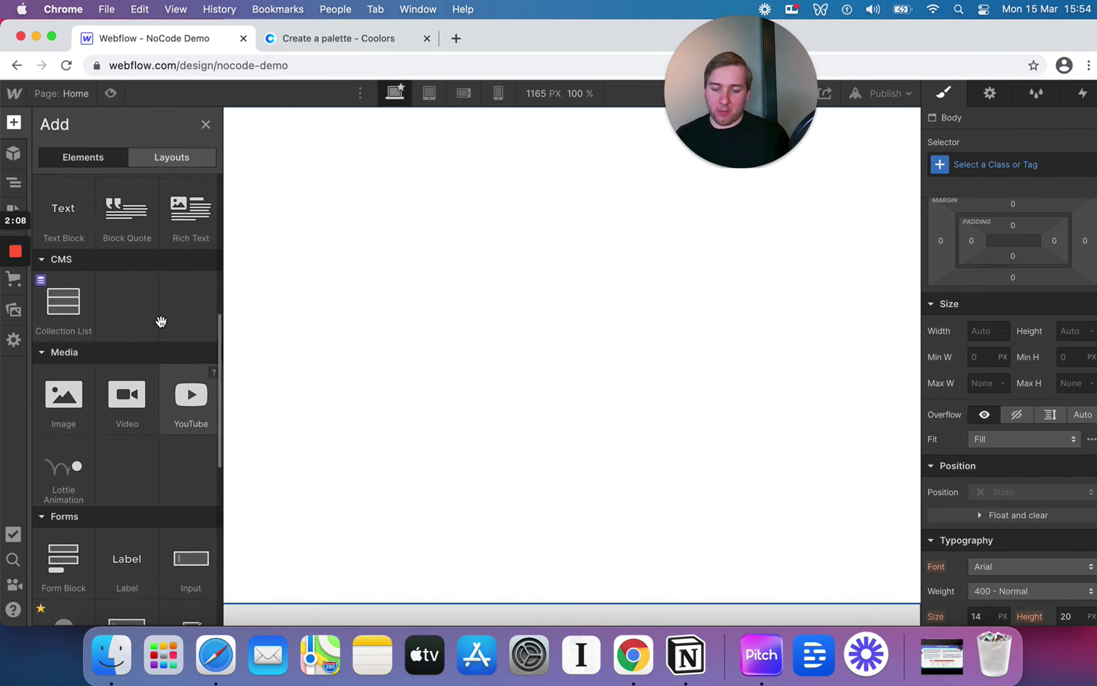
scroll(161, 322, up, 1)
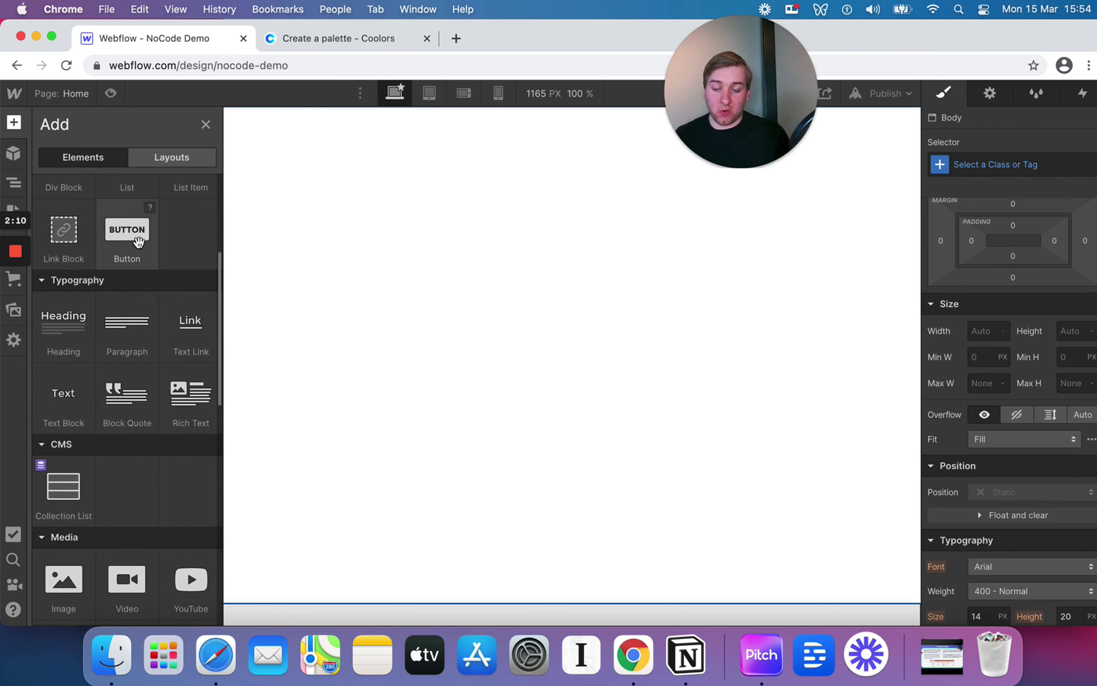
scroll(138, 242, up, 3)
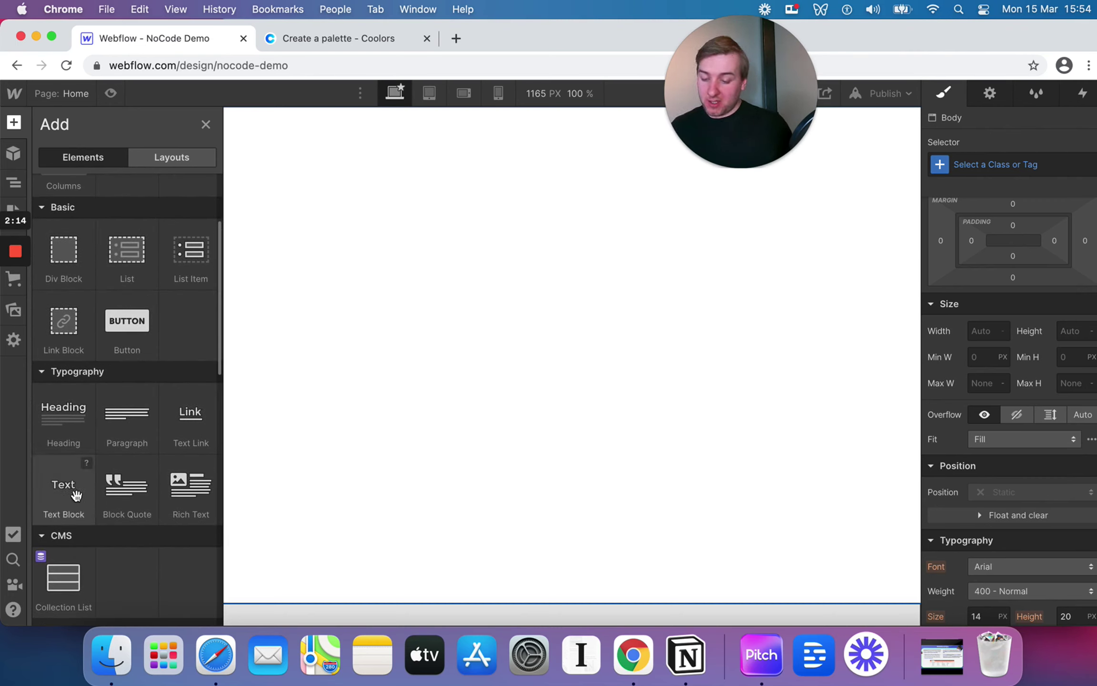
scroll(74, 471, down, 1)
scroll(110, 450, up, 2)
scroll(115, 429, up, 3)
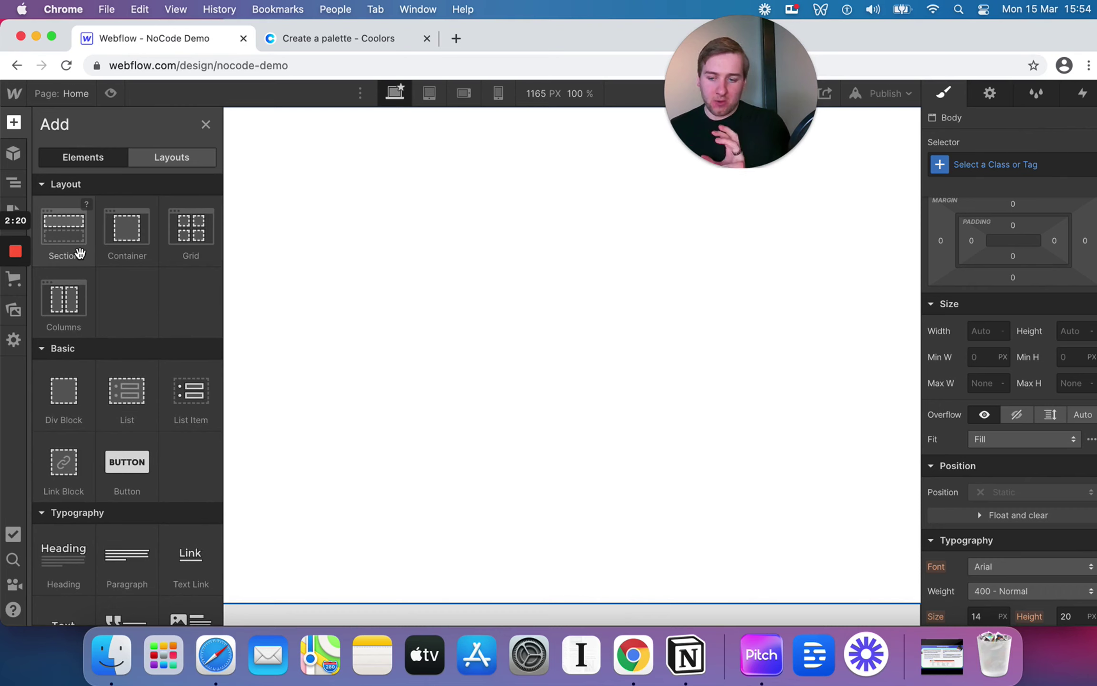
drag(79, 250, 463, 232)
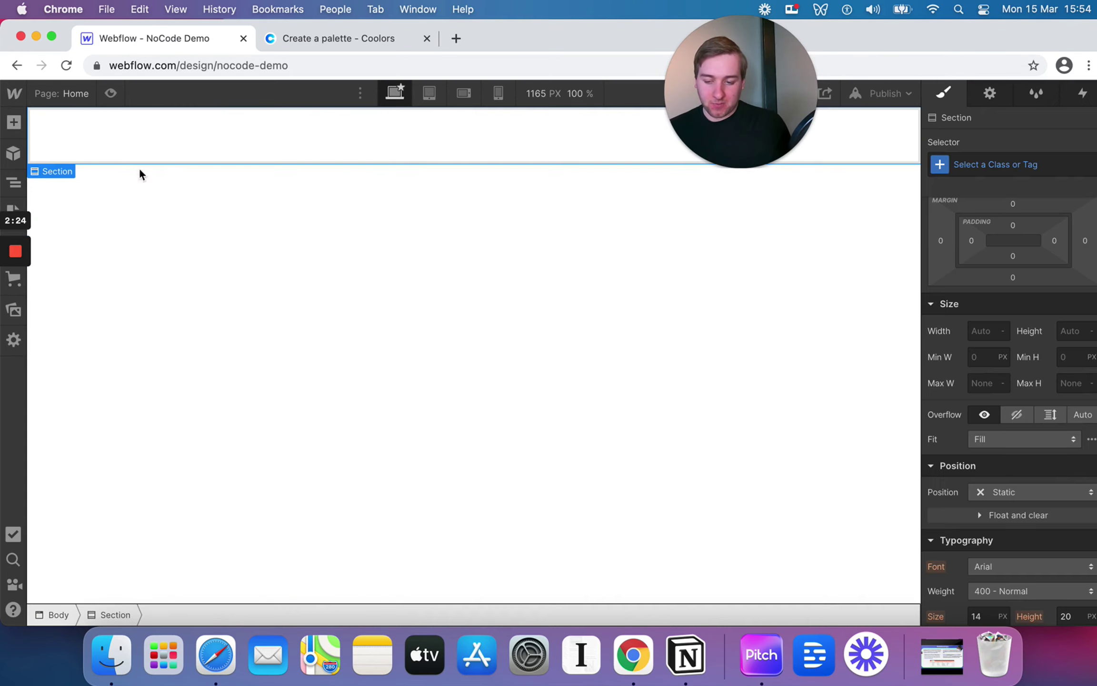
Examine the new section's style settings and check the page in preview mode
click(167, 208)
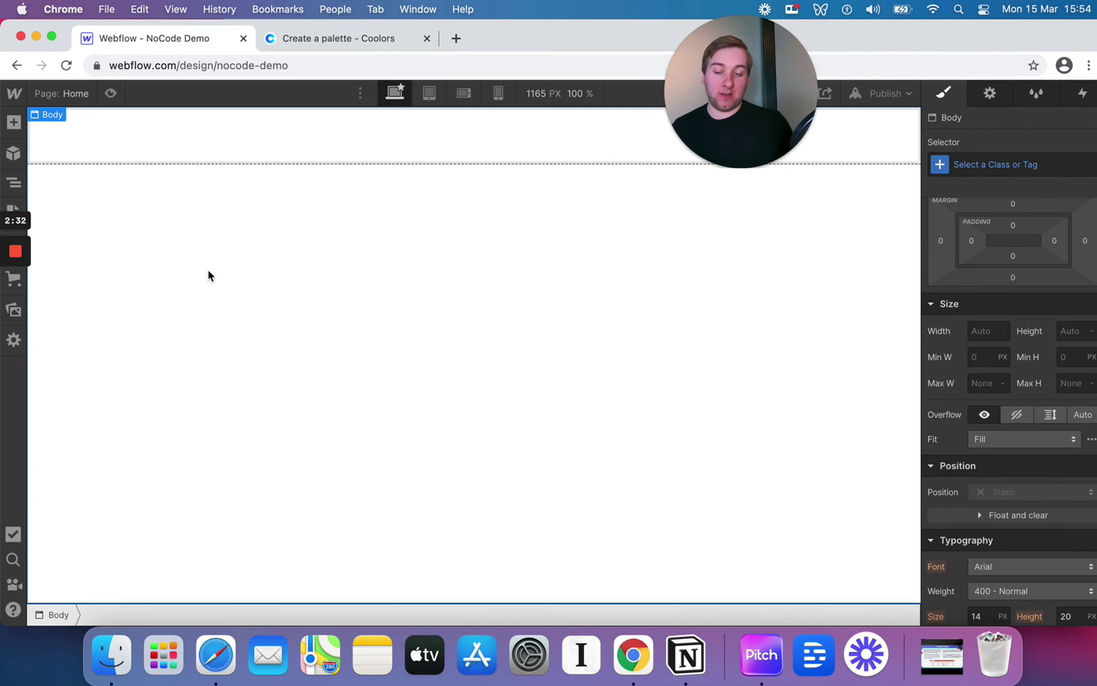
click(292, 152)
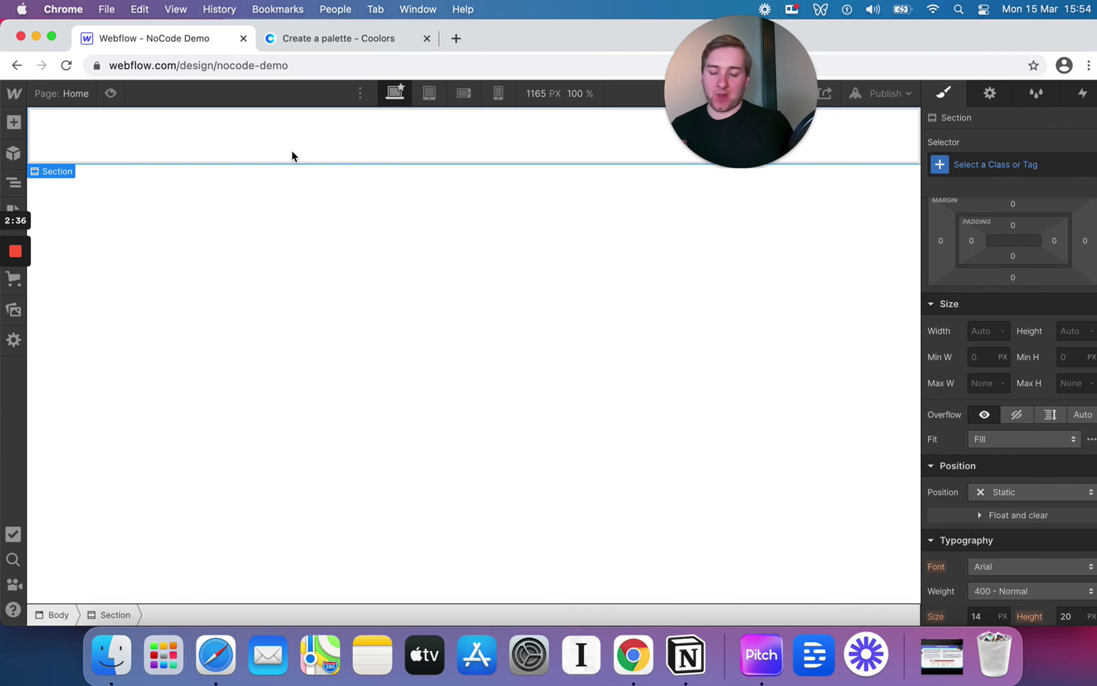
scroll(1010, 432, down, 5)
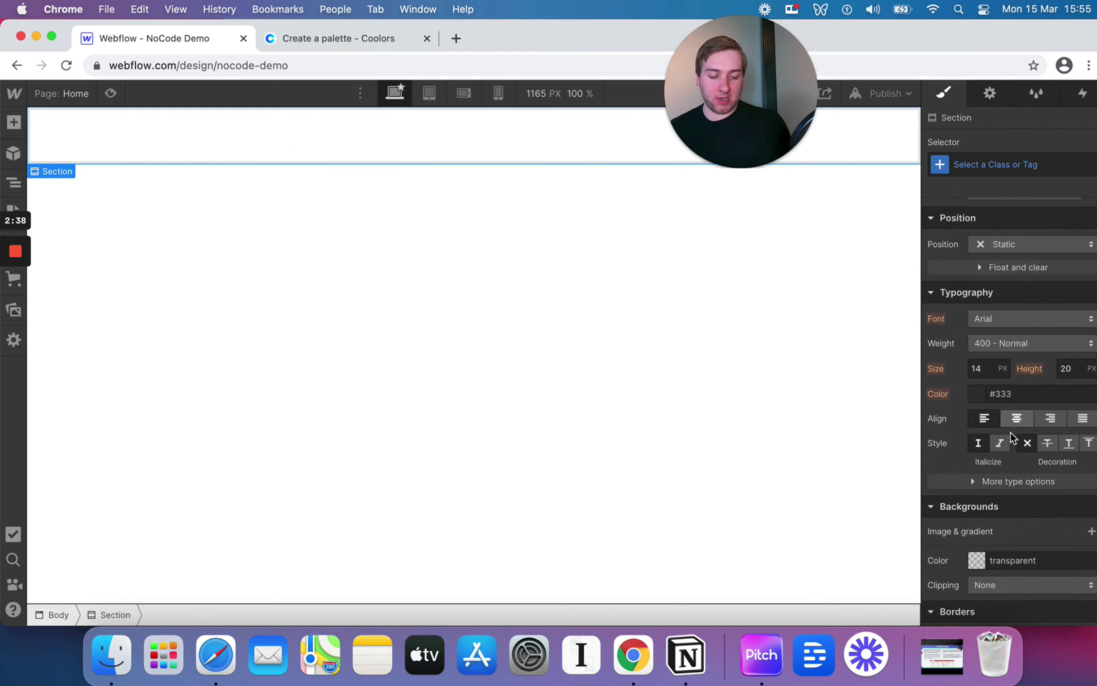
scroll(1010, 432, down, 5)
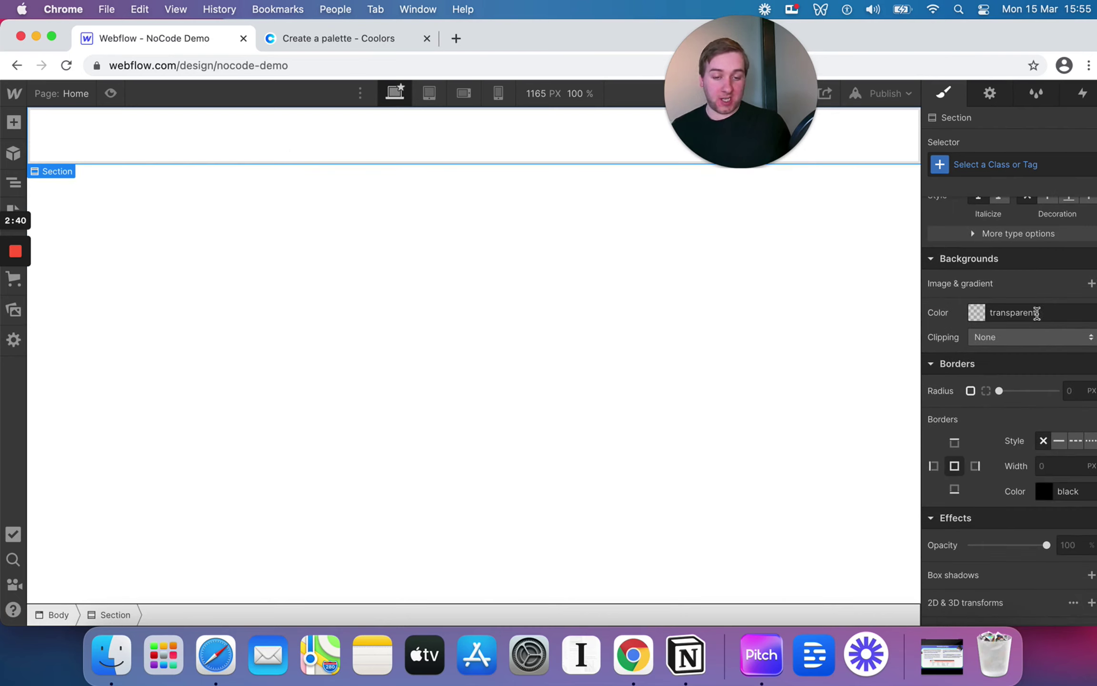
scroll(1002, 302, up, 10)
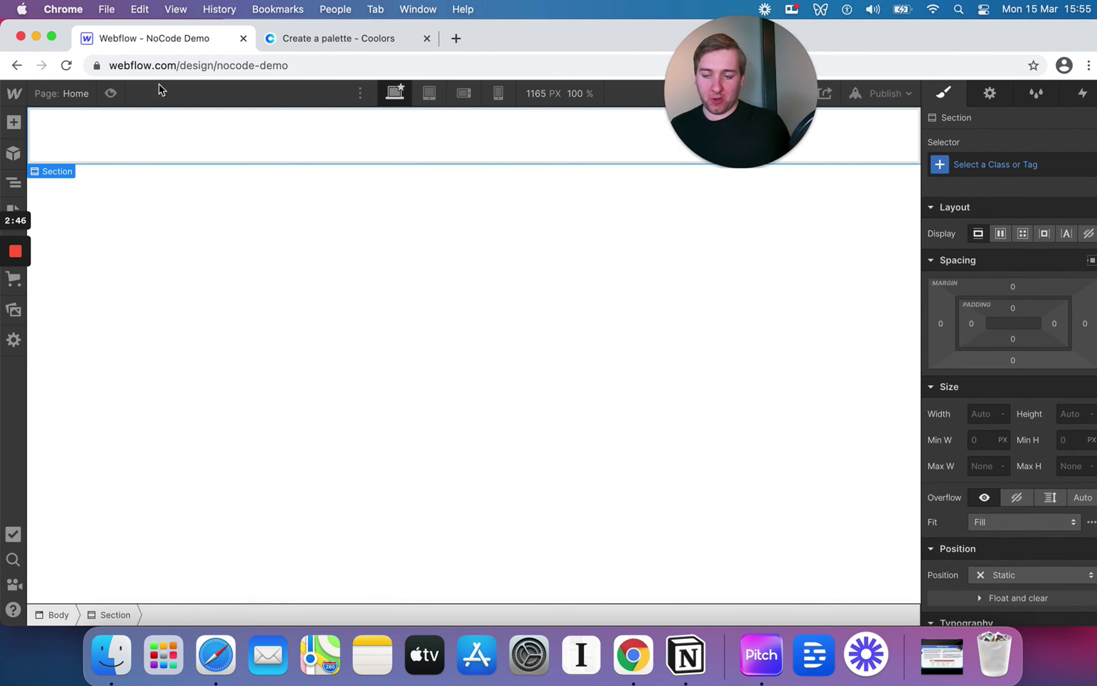
click(115, 93)
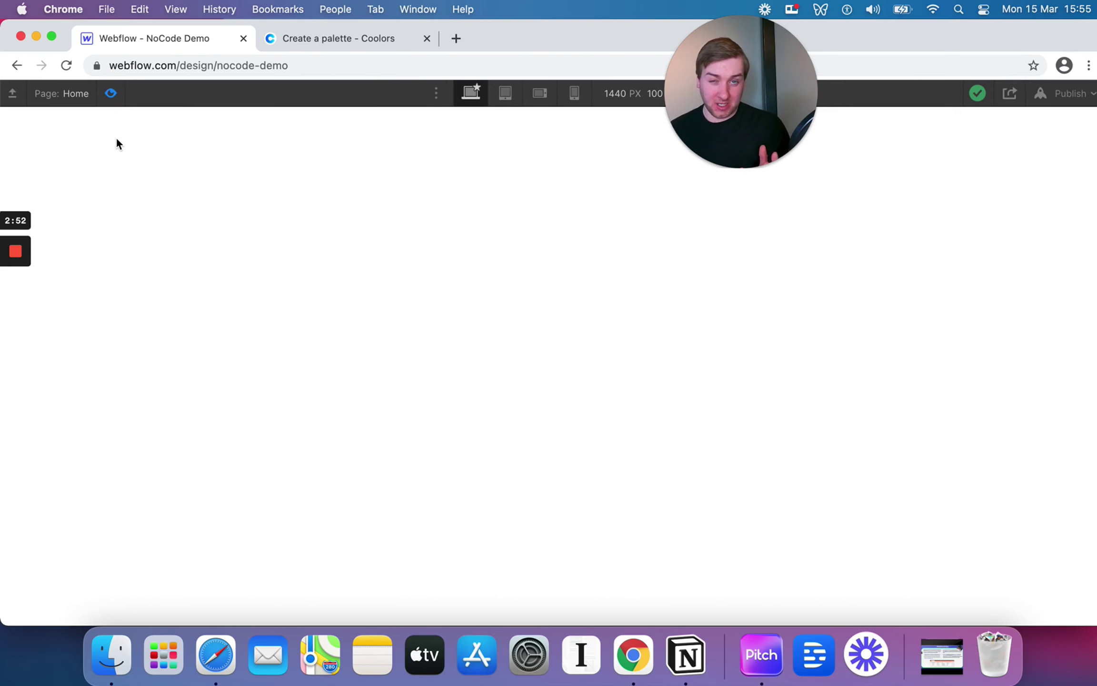
click(111, 93)
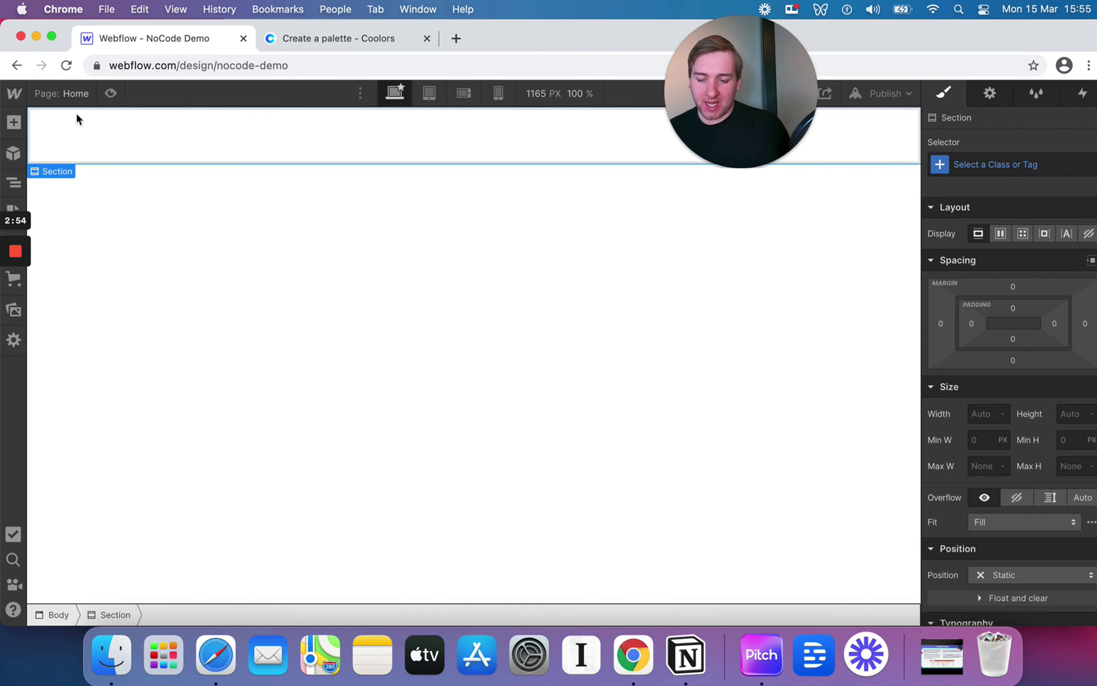
Add a Heading element directly inside the section and preview the page
click(13, 123)
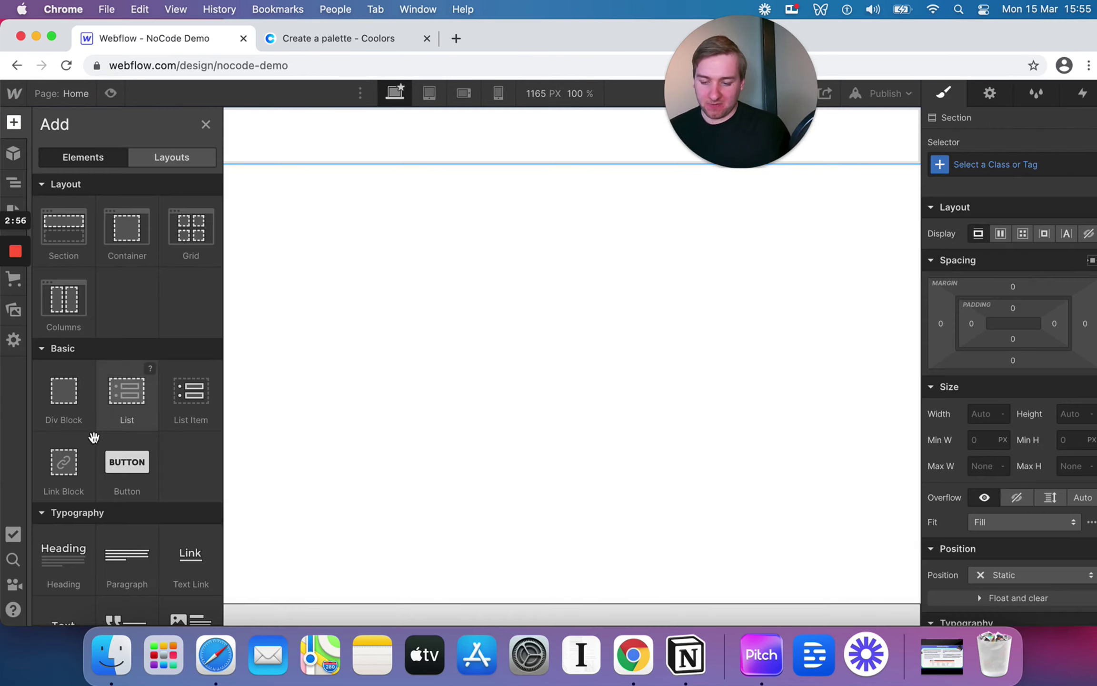
drag(62, 565, 333, 149)
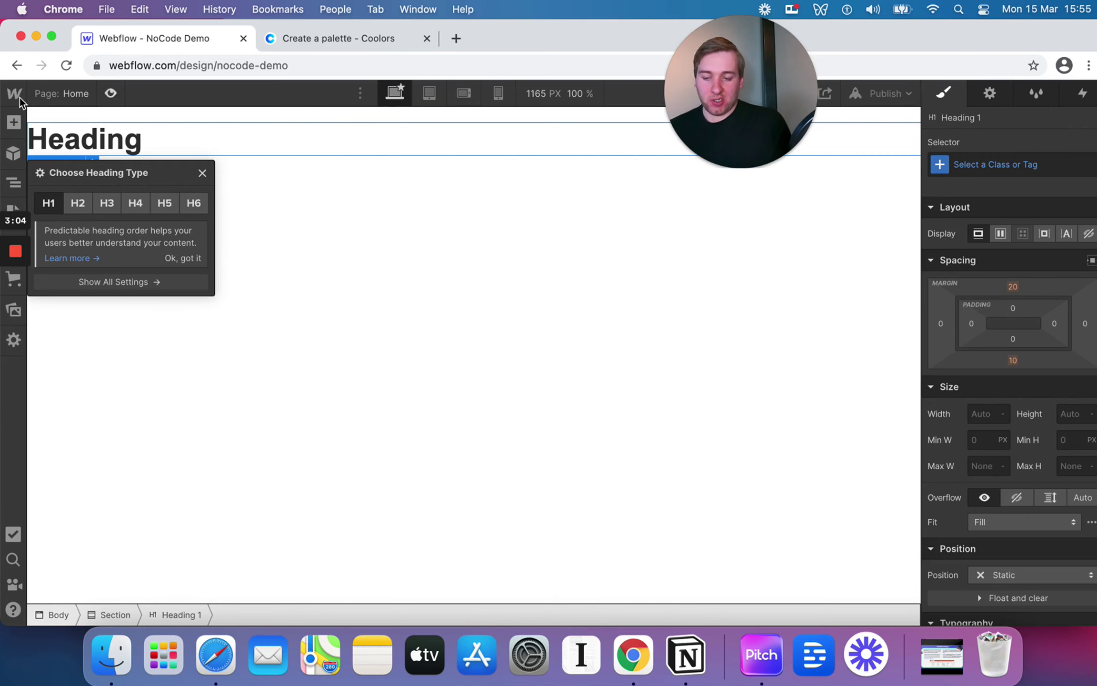
click(363, 223)
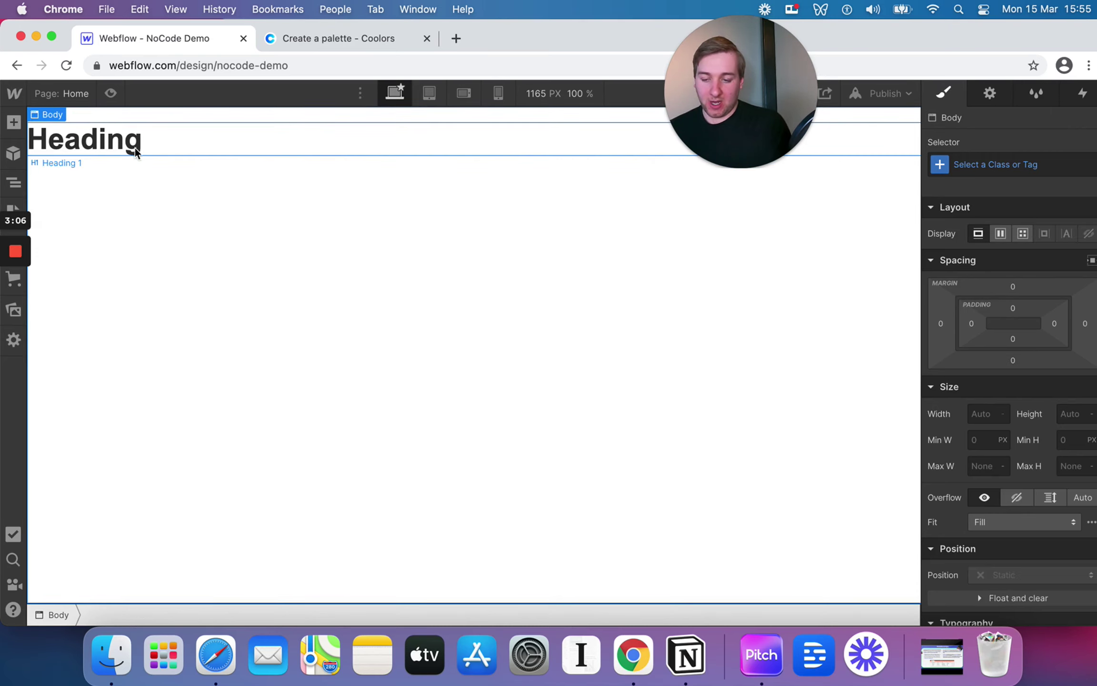
click(115, 95)
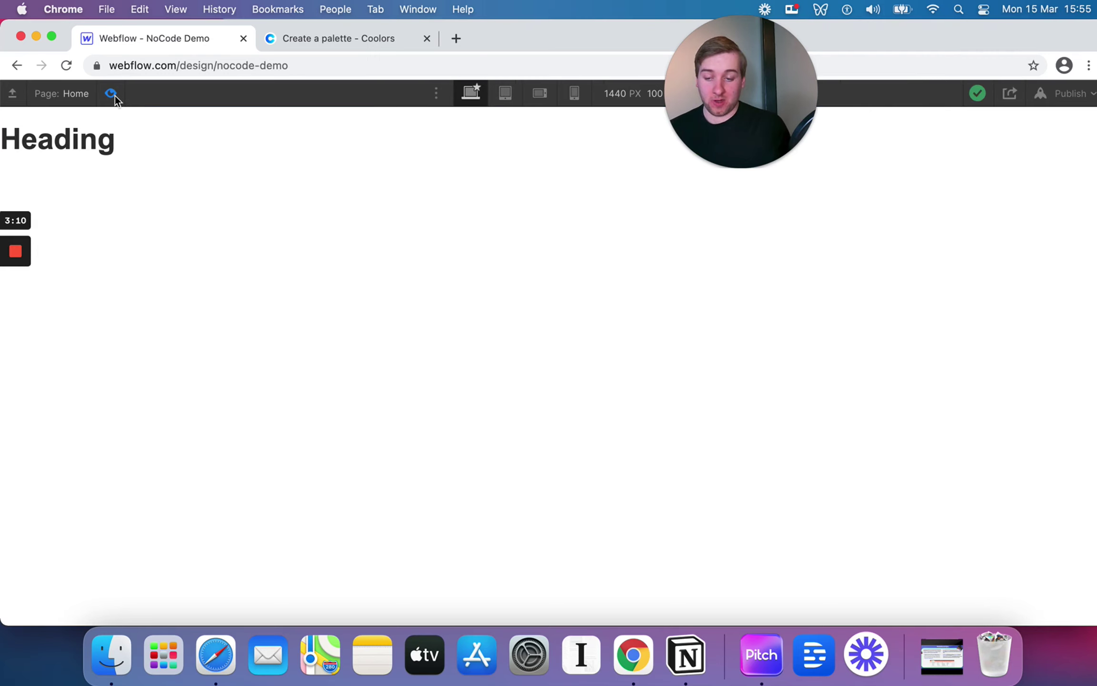
click(114, 95)
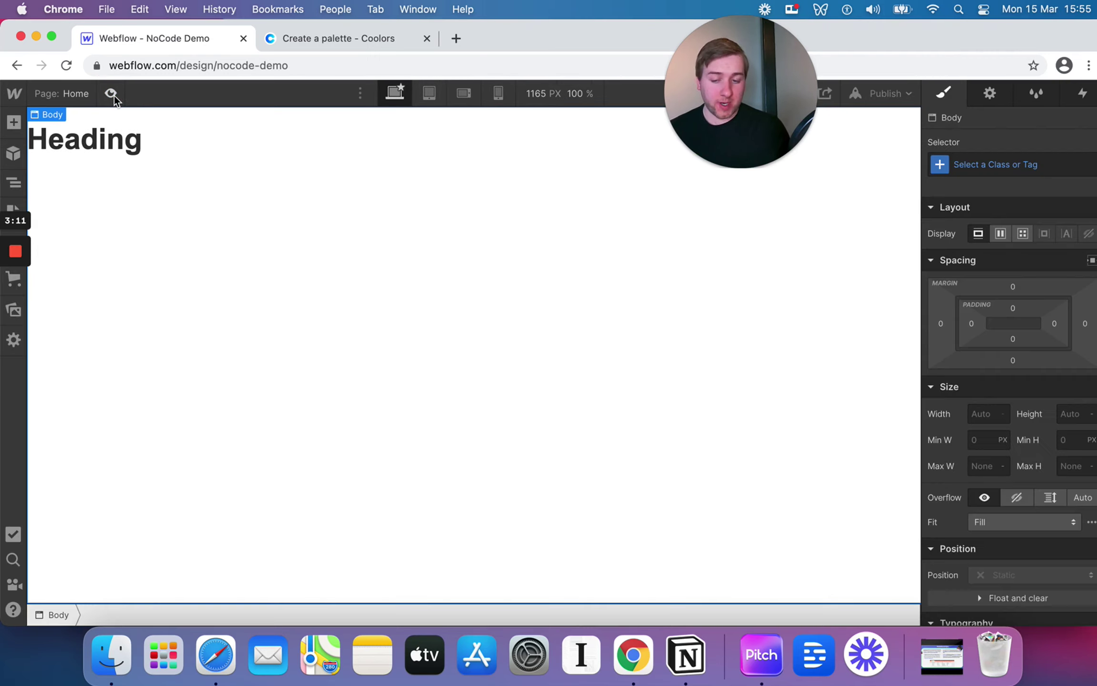
Delete the heading placed directly in the section and select the section
click(169, 139)
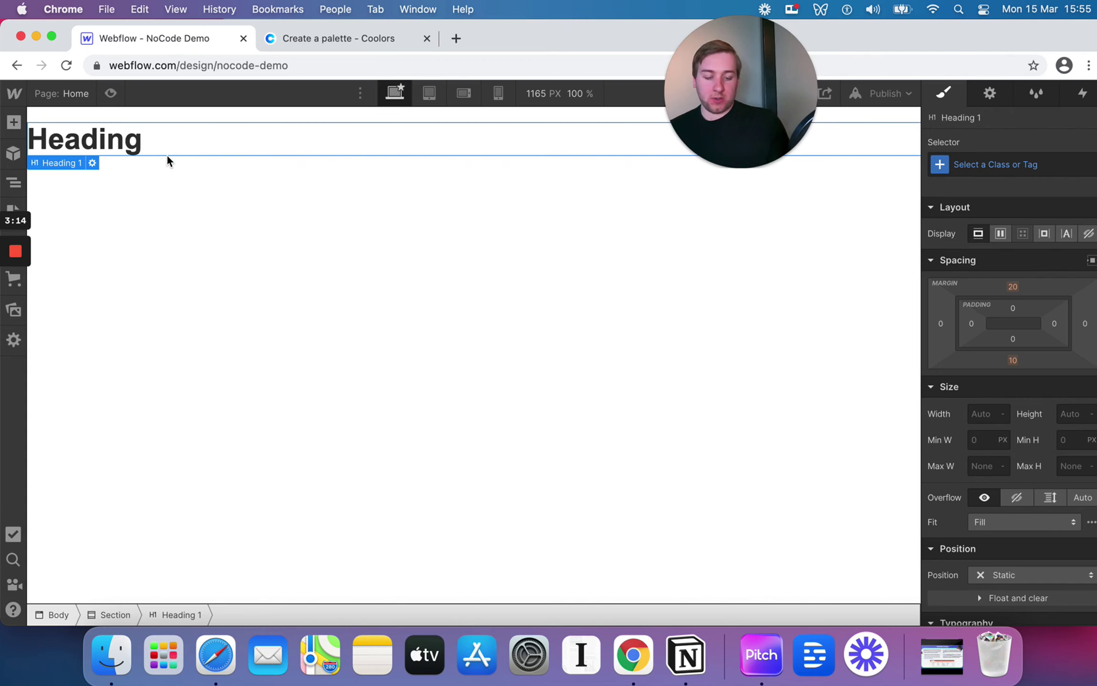
key(BackSpace)
click(125, 149)
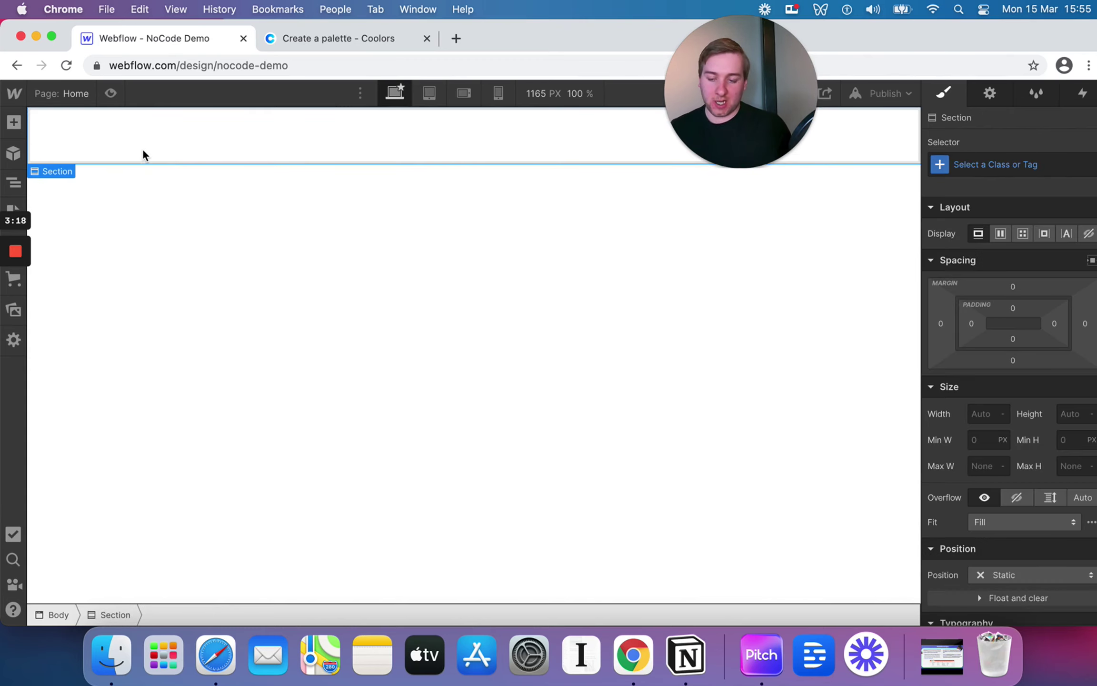
Add a Container element inside the section
click(13, 124)
drag(136, 230, 292, 148)
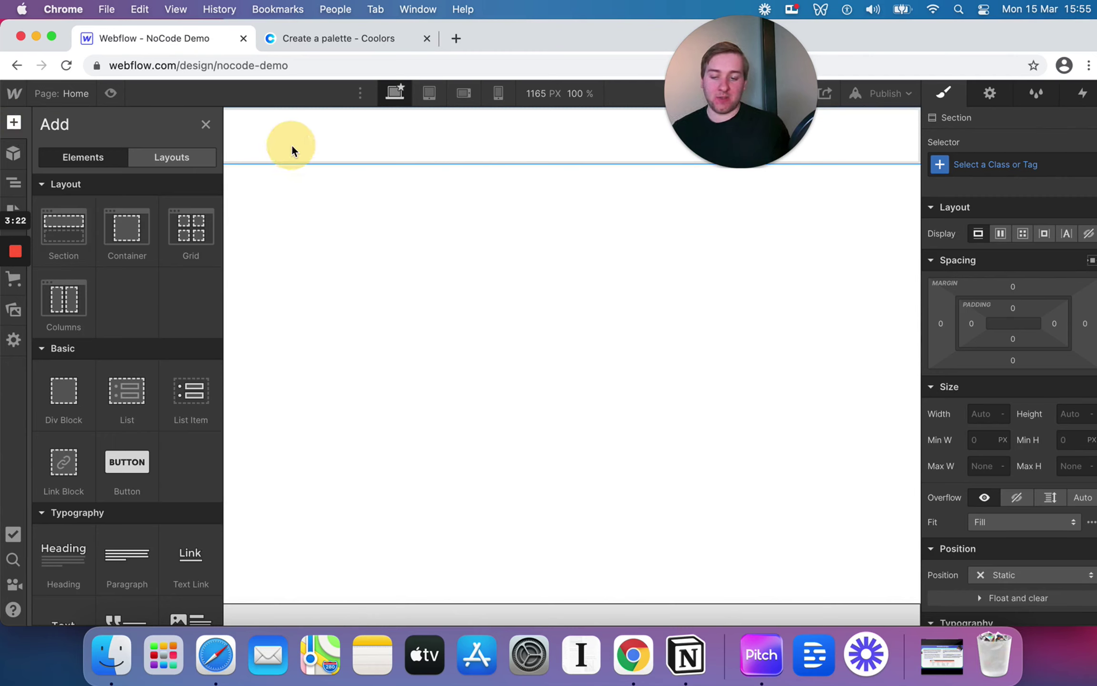
drag(123, 237, 265, 131)
drag(269, 204, 275, 139)
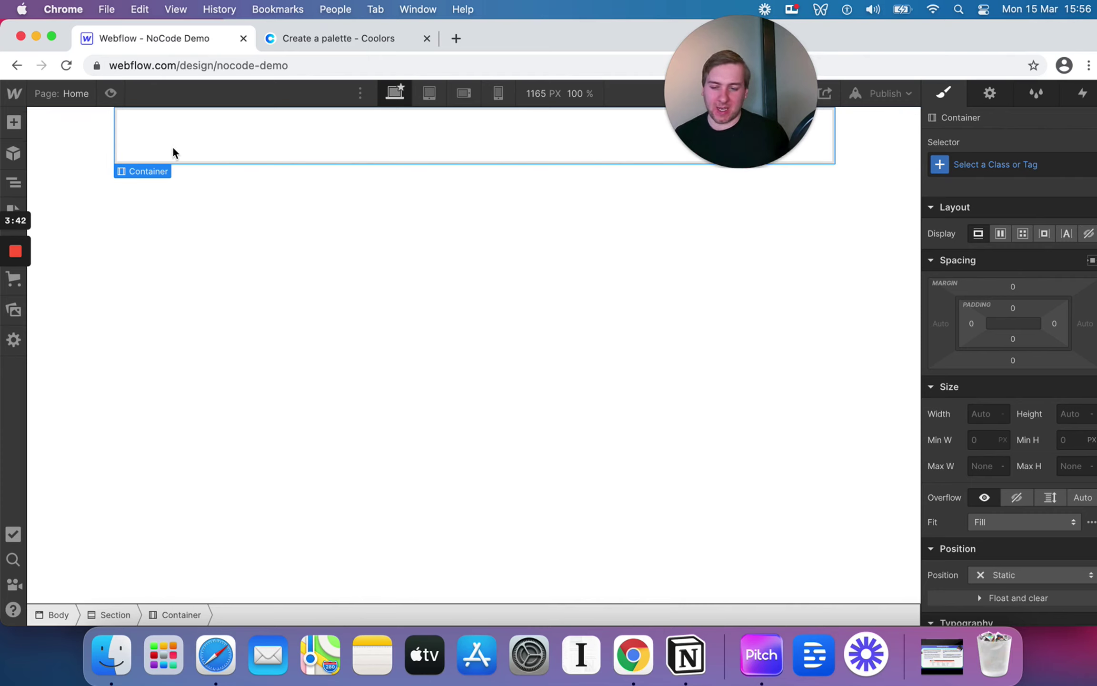
click(81, 133)
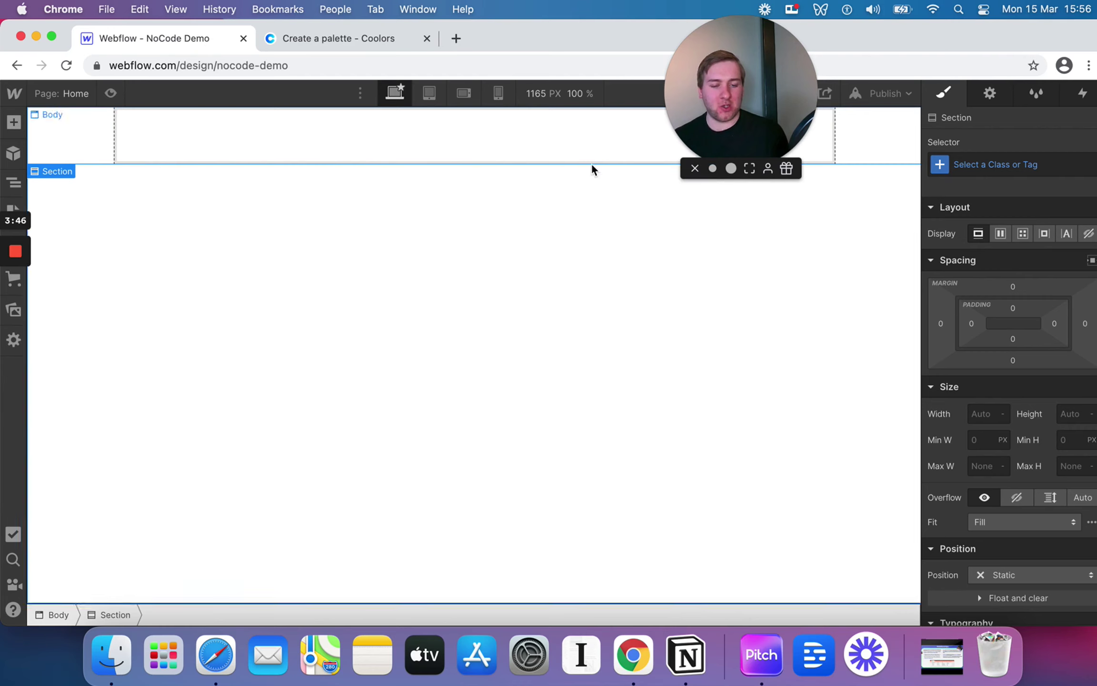
click(76, 134)
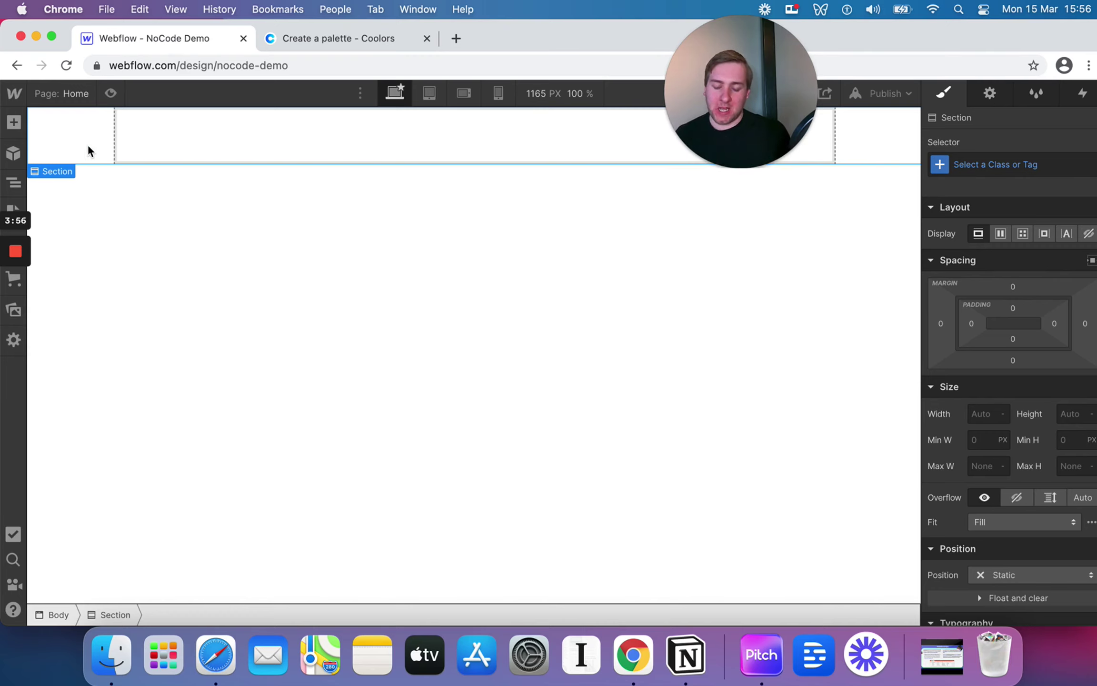
Add a Heading element inside the container, keeping it as H1
click(13, 122)
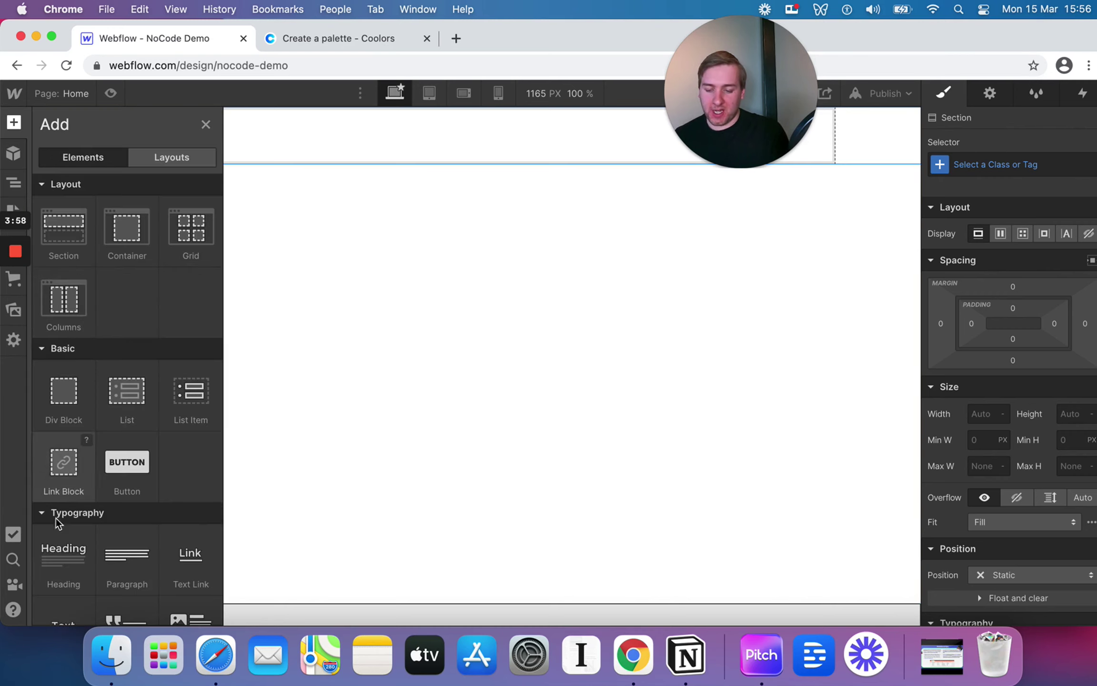
drag(58, 544, 315, 164)
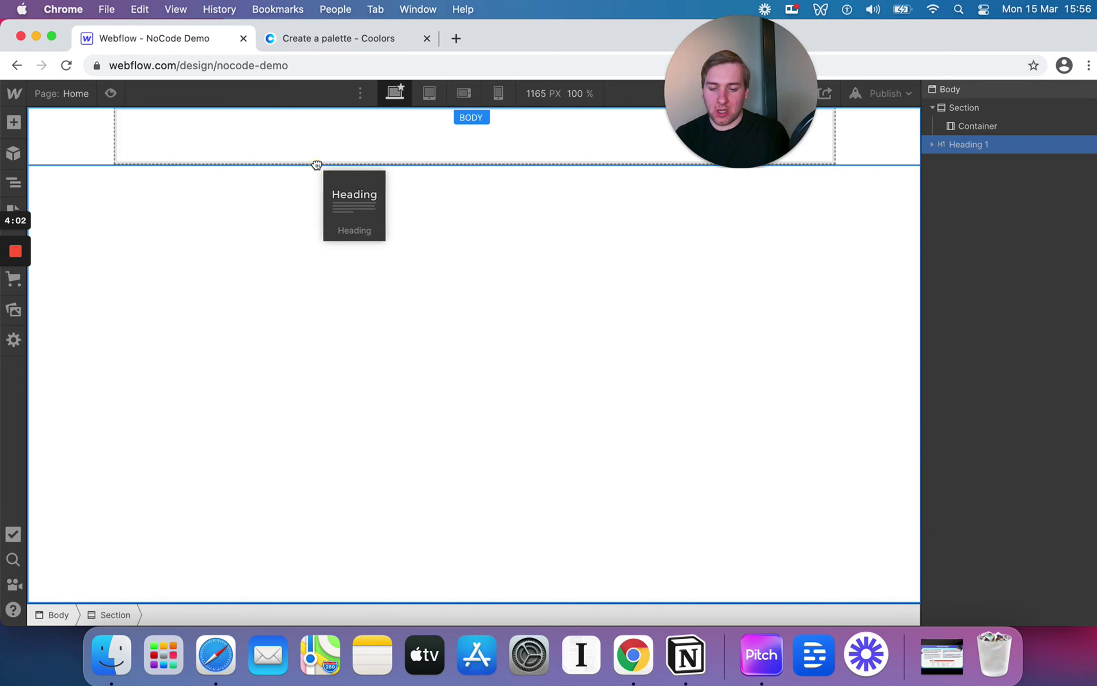
drag(198, 195, 258, 132)
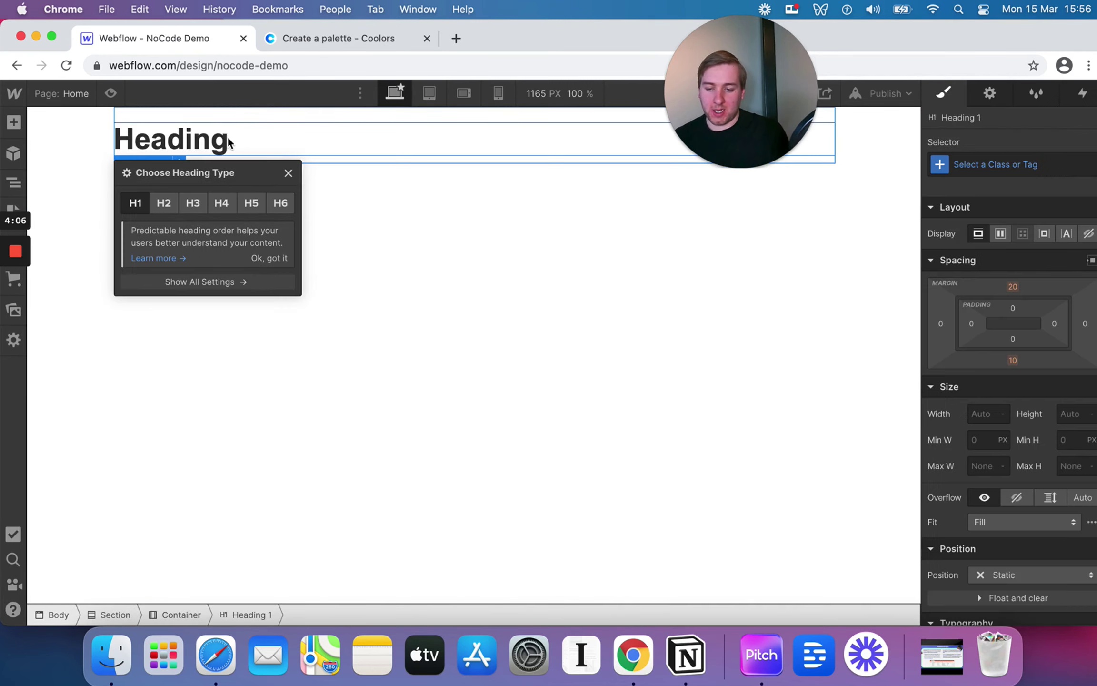
click(95, 150)
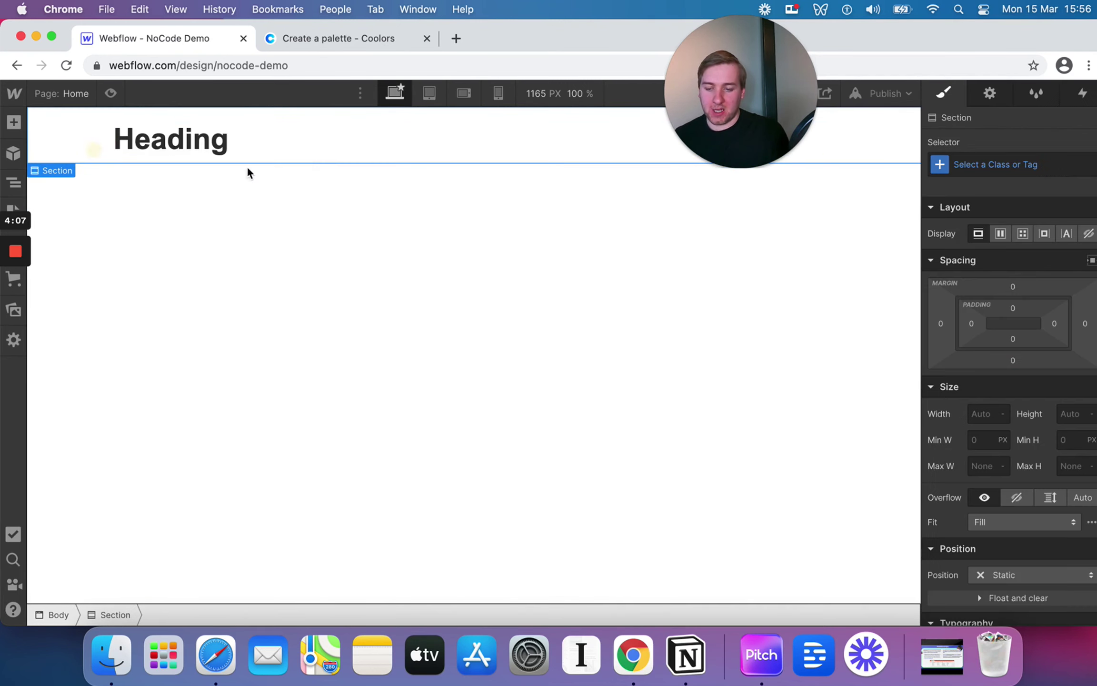
Set the container's text alignment to centre so the heading sits in the middle
click(233, 117)
scroll(1073, 508, down, 5)
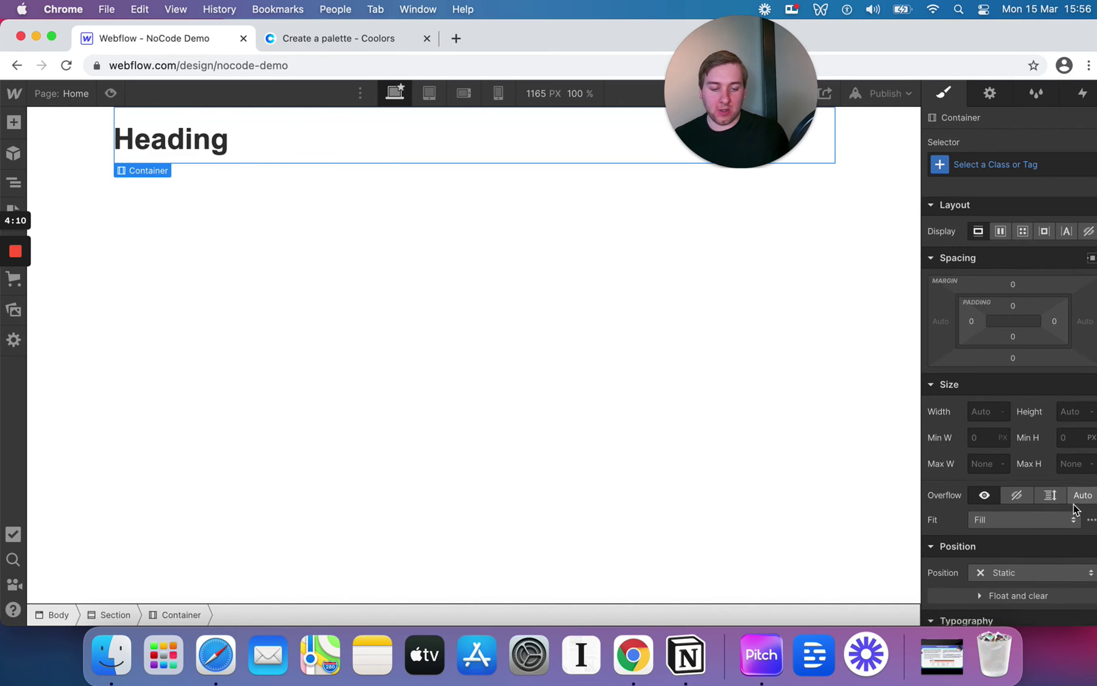
scroll(1073, 509, down, 3)
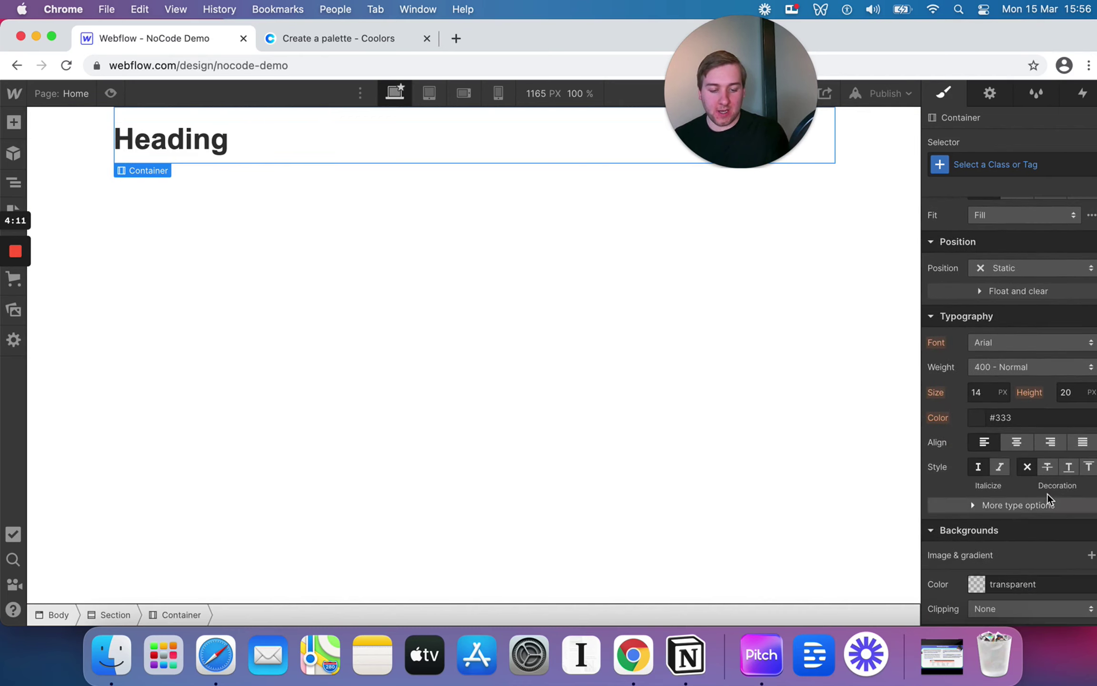
click(1016, 444)
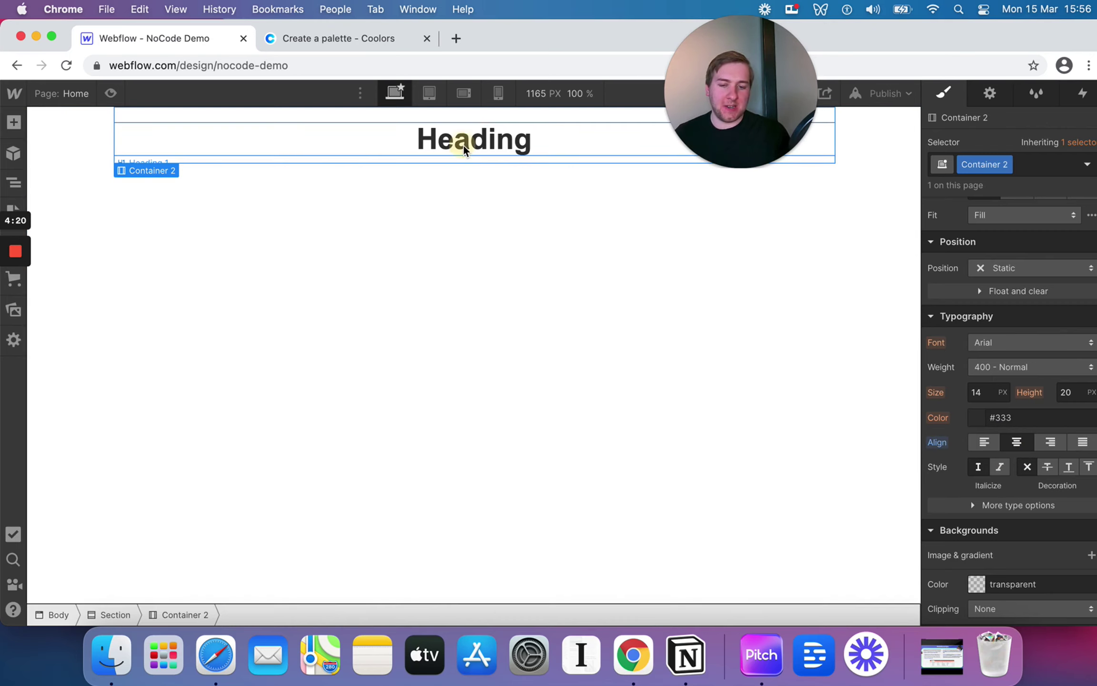
Examine in the Navigator how the section, container and heading are nested
click(224, 134)
click(148, 171)
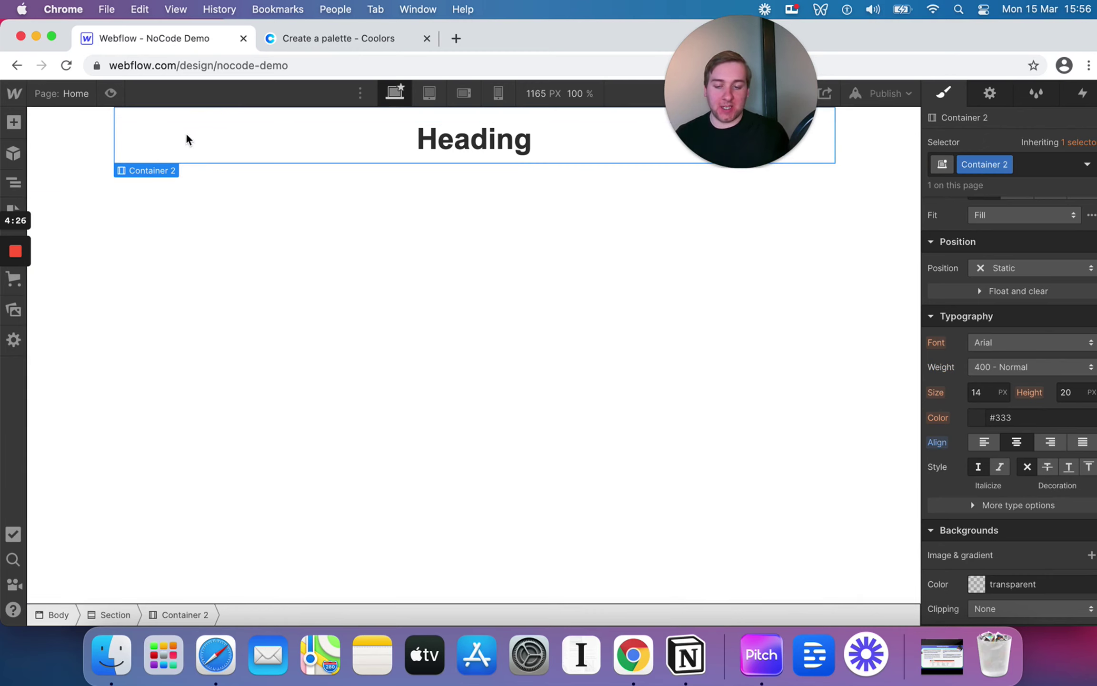
click(58, 136)
click(13, 185)
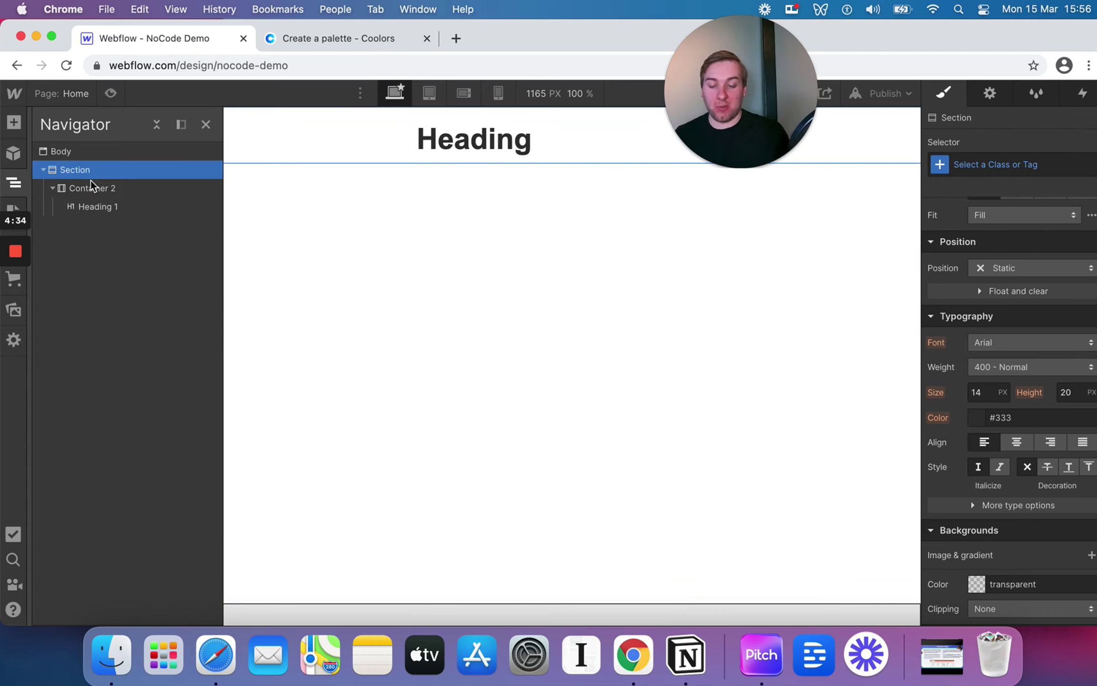
click(379, 275)
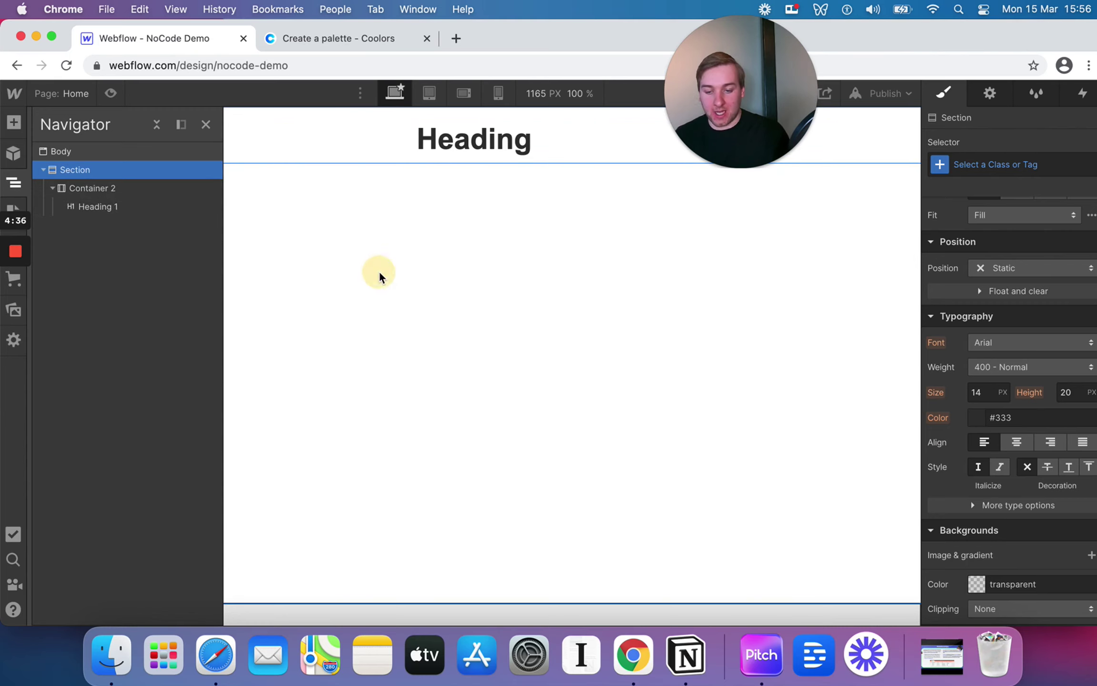
click(200, 119)
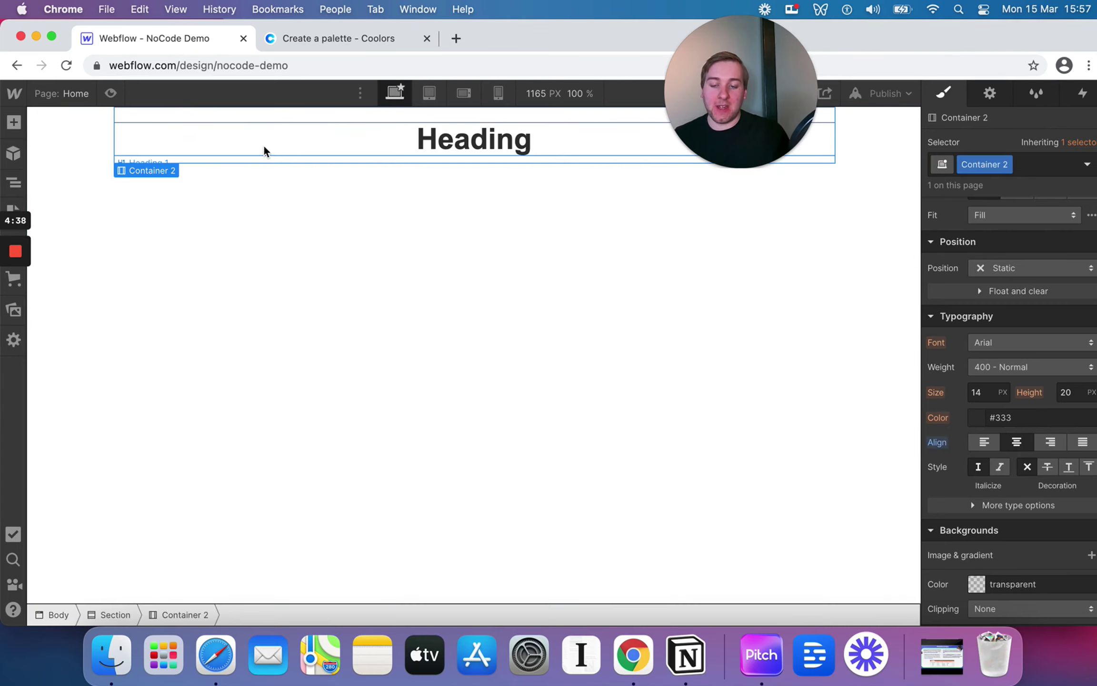
Compare the extents and typography settings of the section, container and heading by selecting each element in turn
scroll(1031, 509, down, 4)
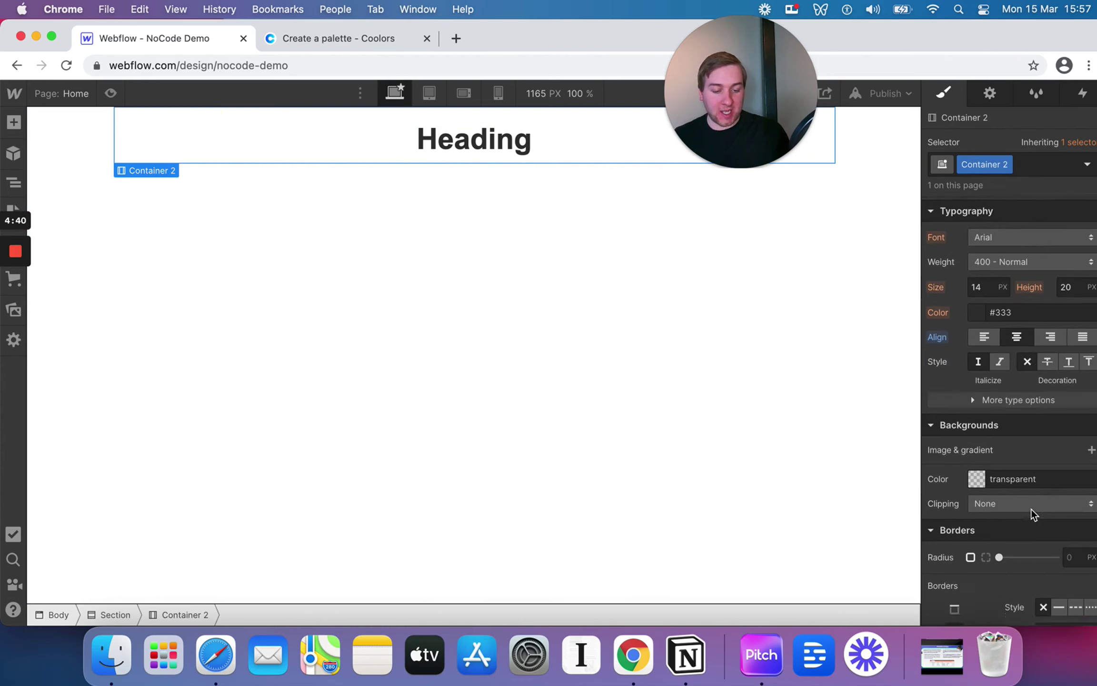
scroll(1031, 508, up, 3)
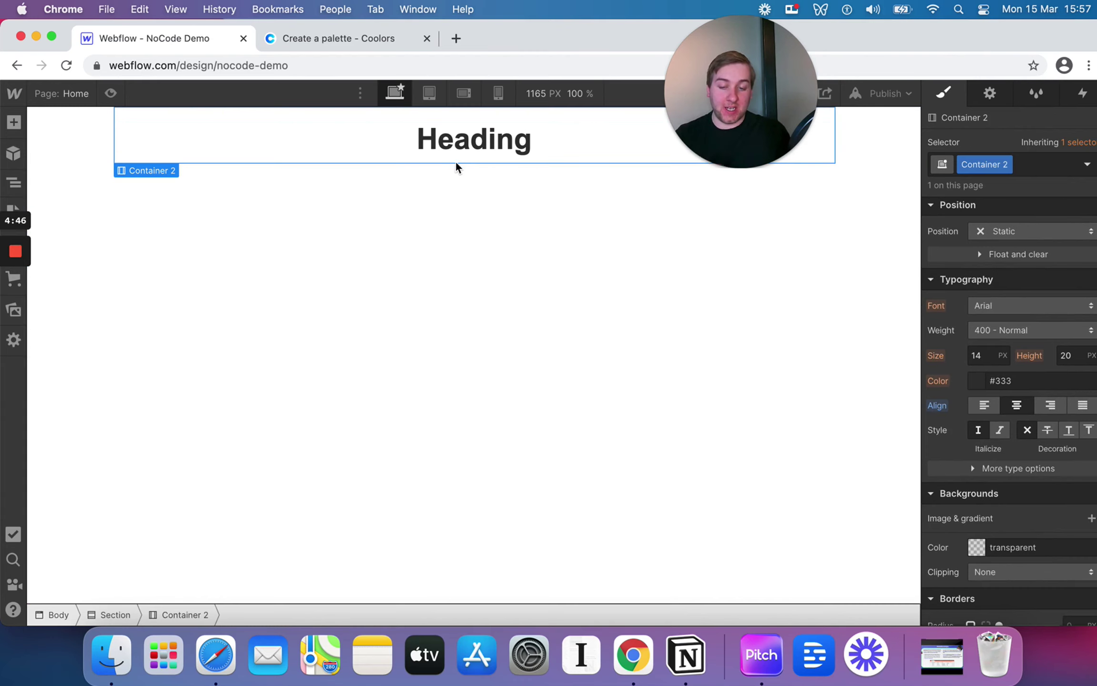
click(101, 142)
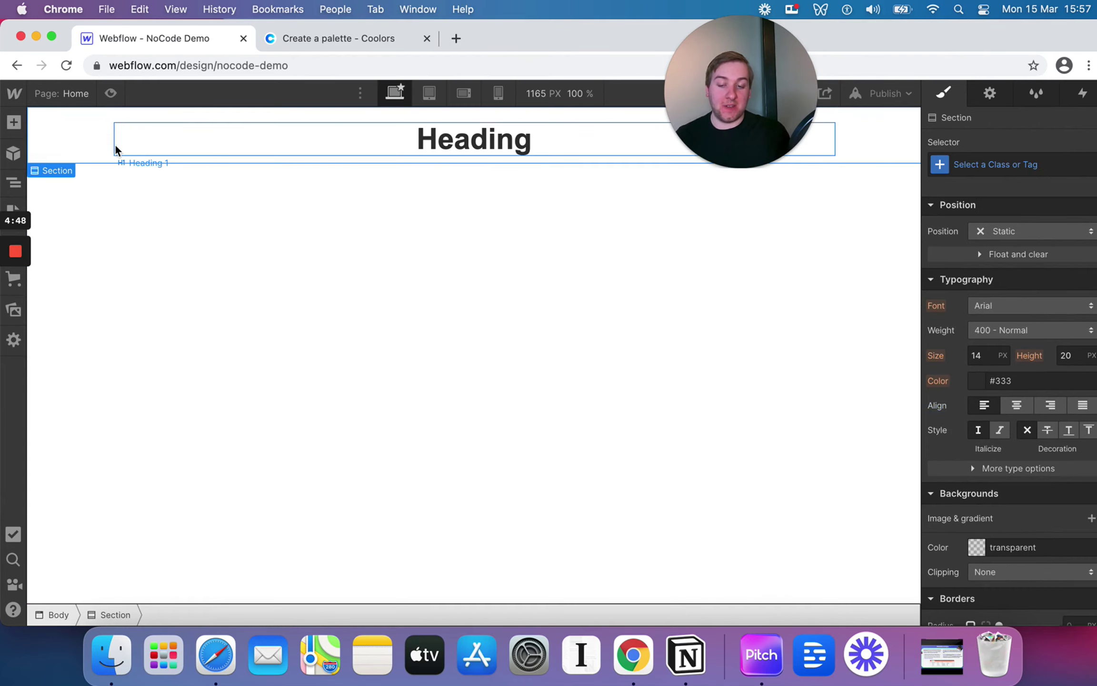
click(295, 132)
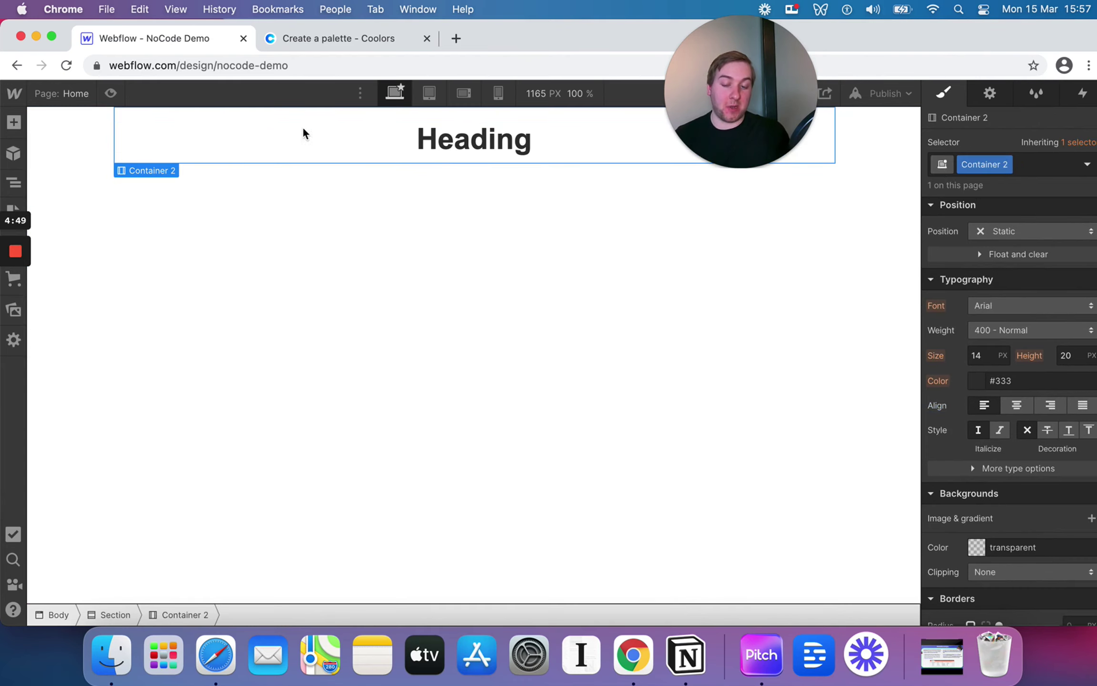
click(342, 142)
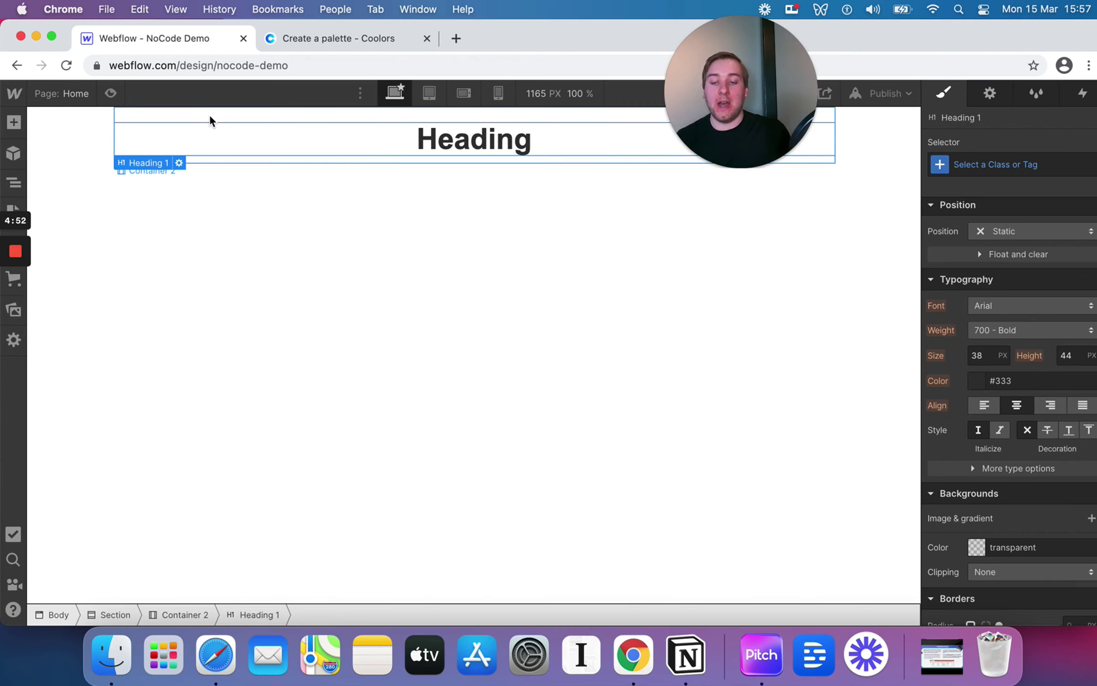
click(428, 143)
click(439, 144)
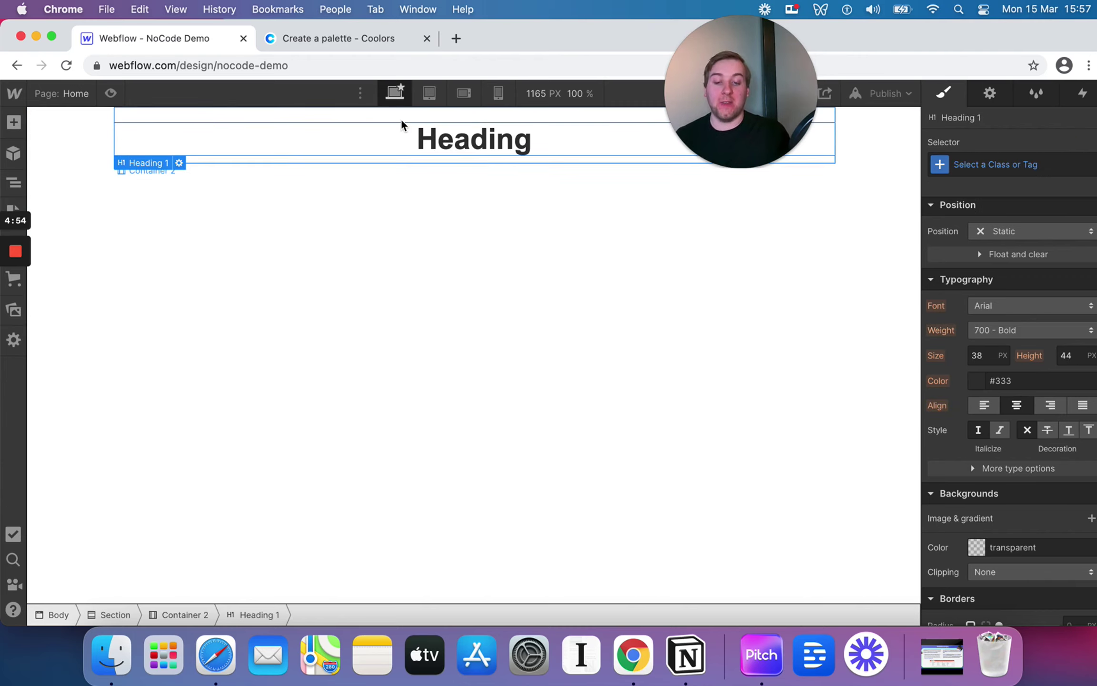
click(274, 120)
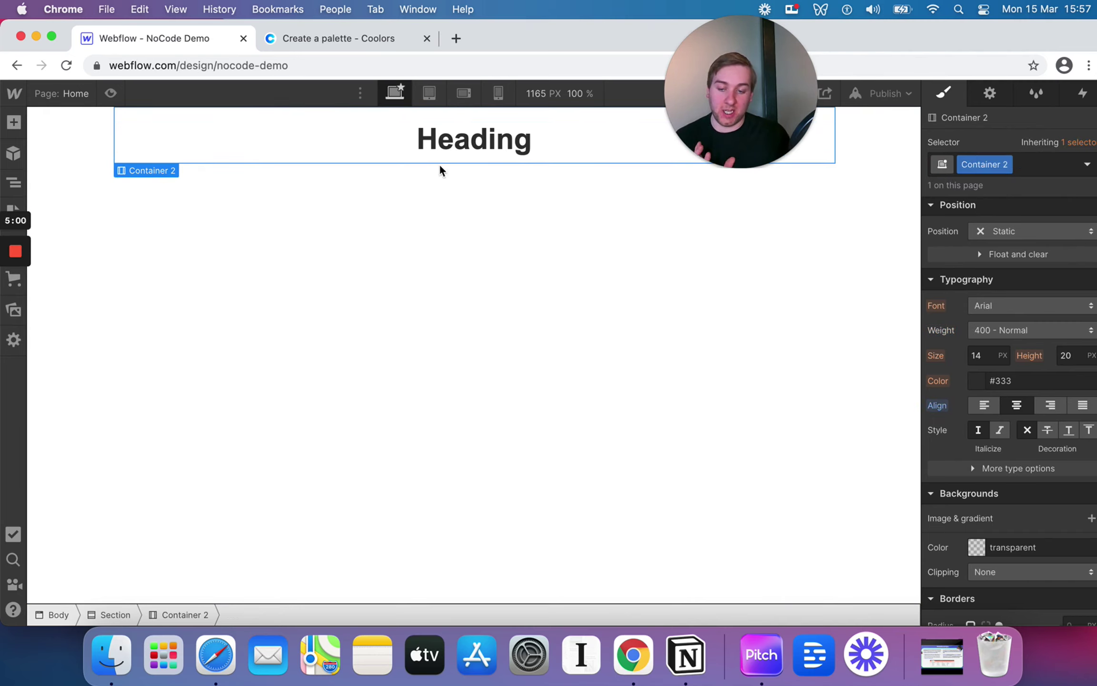
click(462, 146)
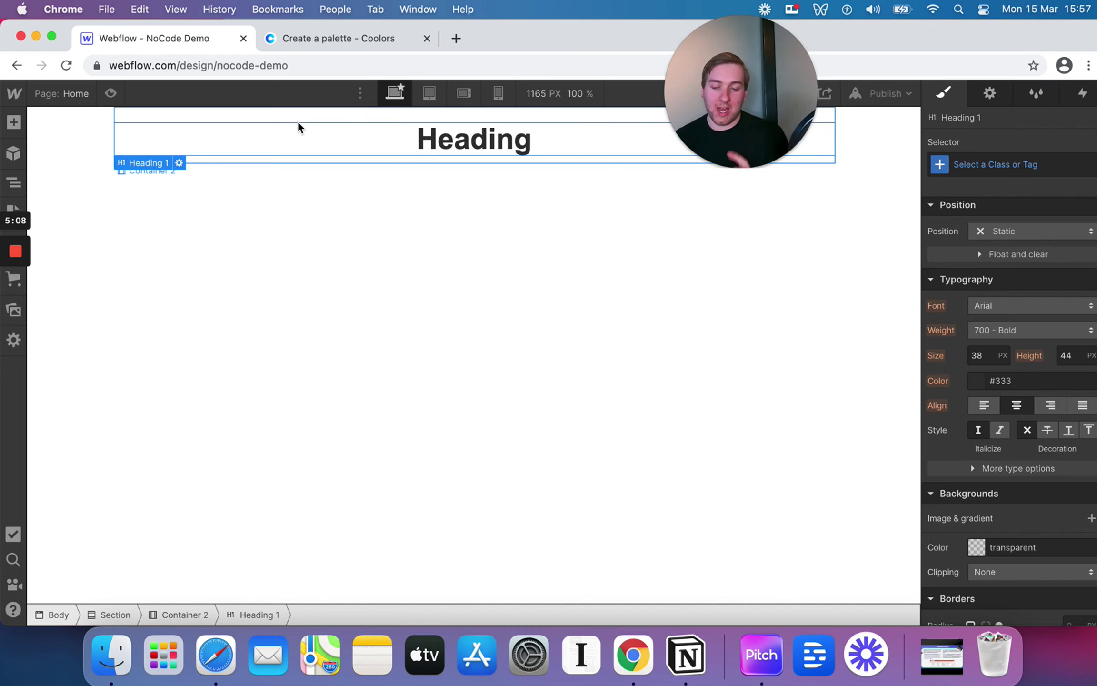
click(302, 119)
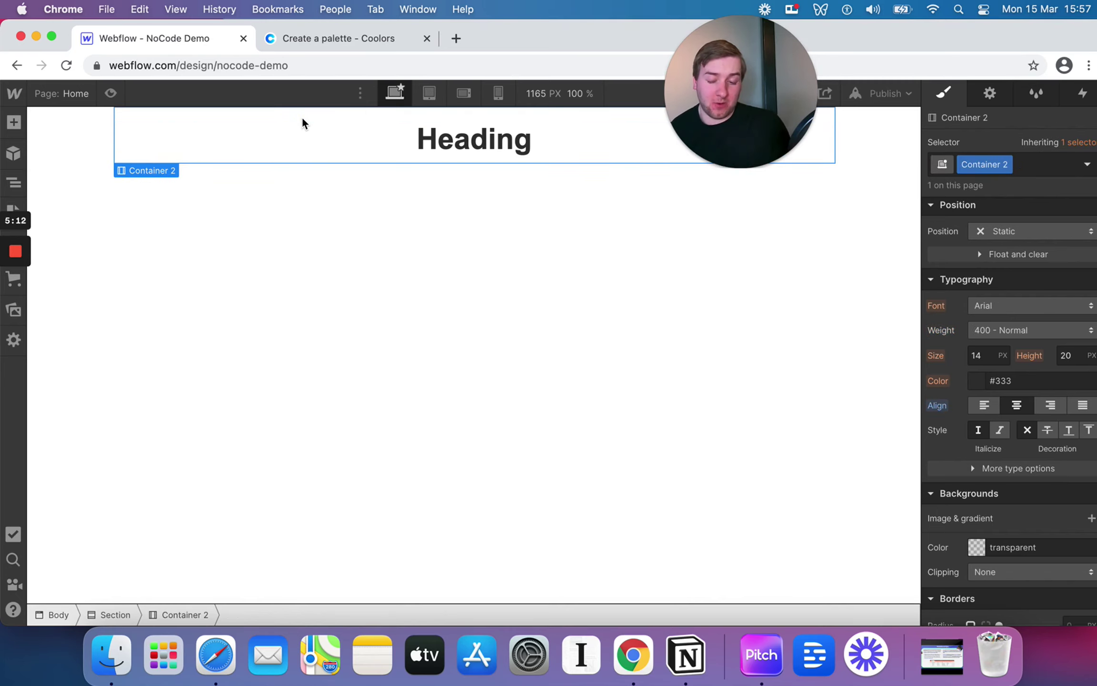
click(74, 142)
click(178, 152)
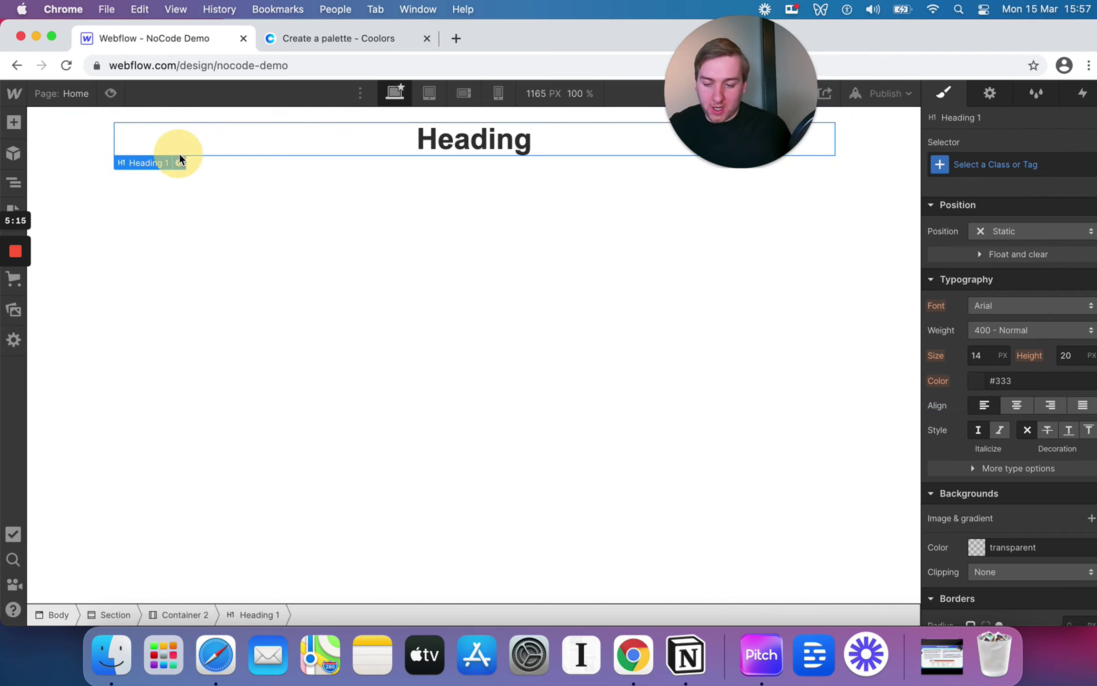
click(242, 112)
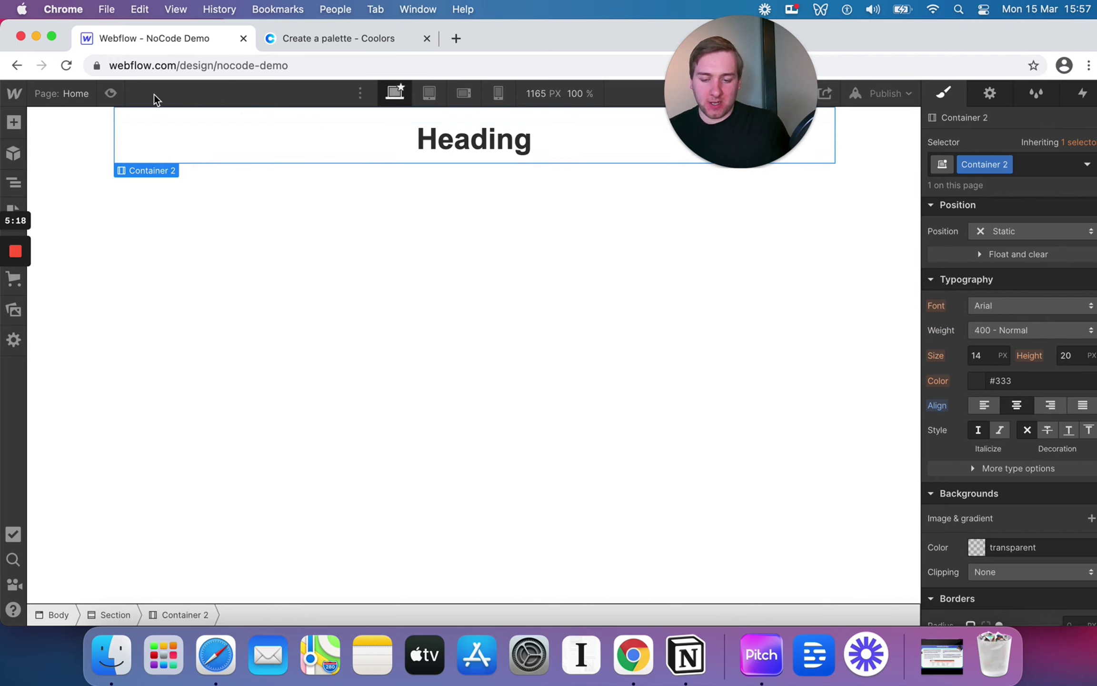
click(96, 136)
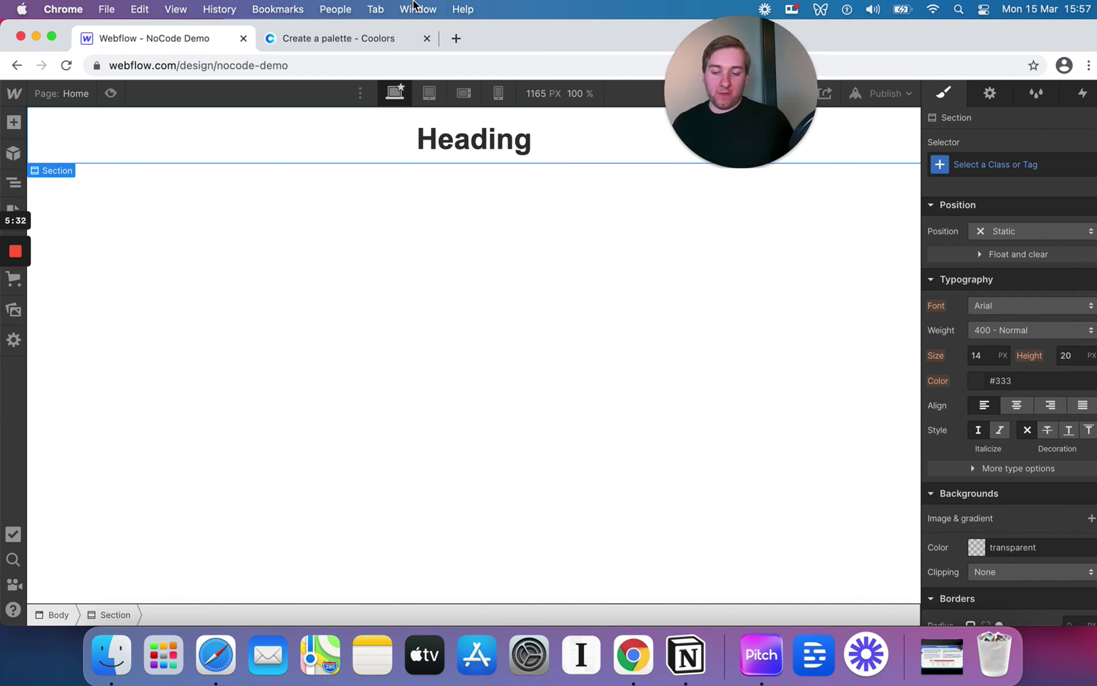
Switch to Coolors, generate a new colour palette and select the hex code of its Almond colour, DAC6B5
click(355, 36)
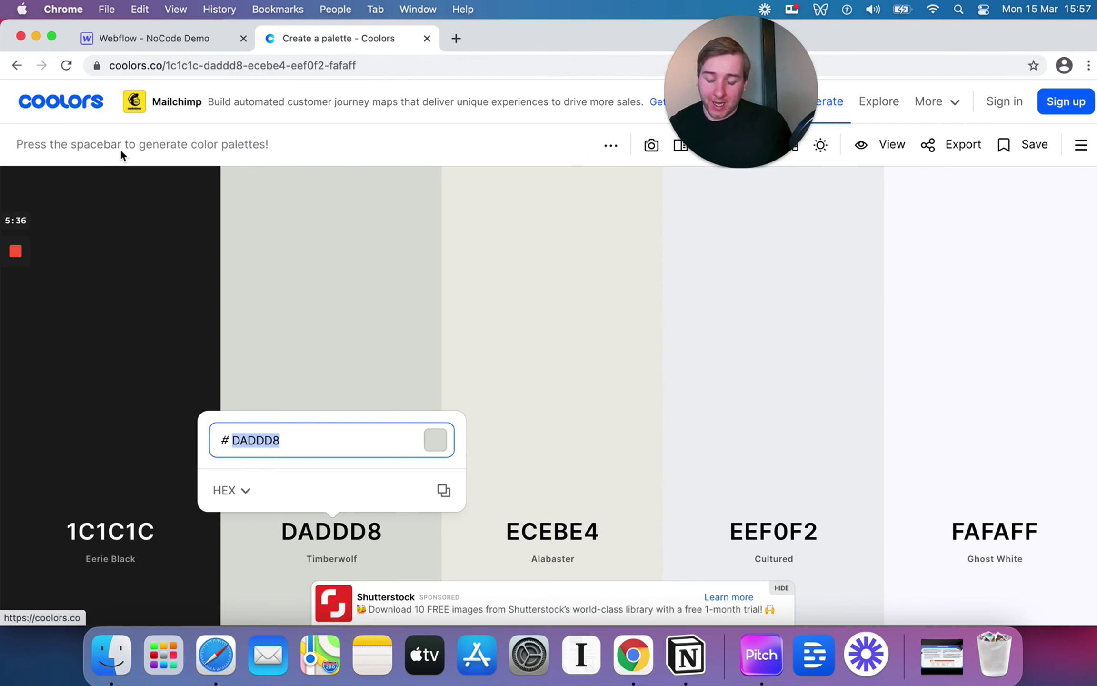
mouse_move(408, 383)
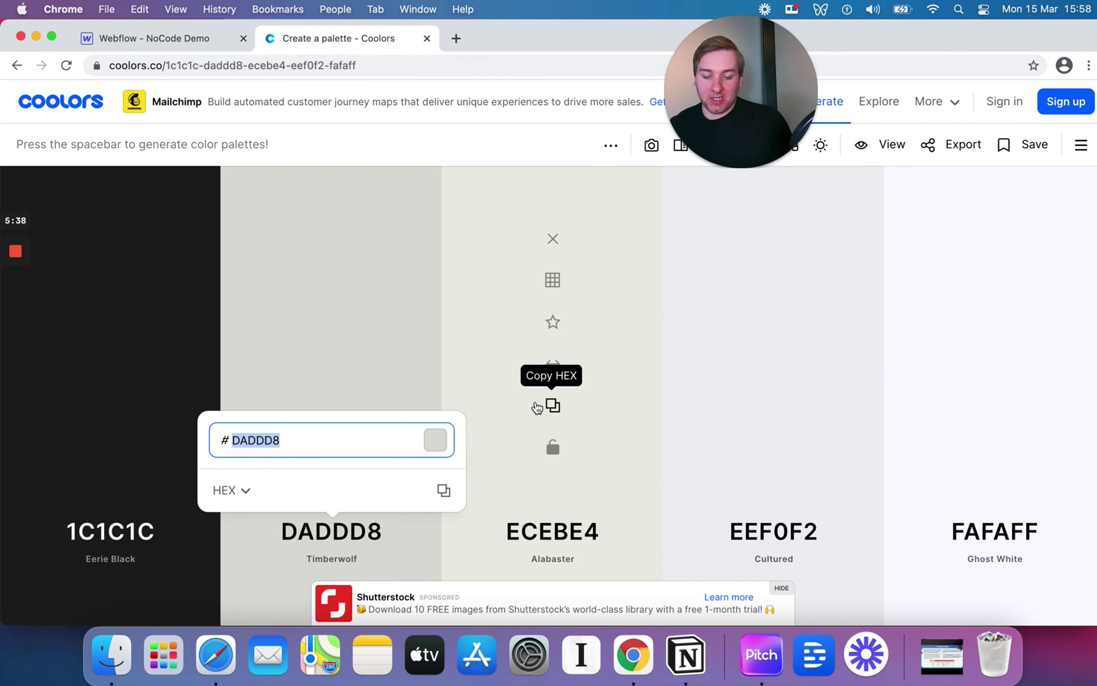
click(458, 325)
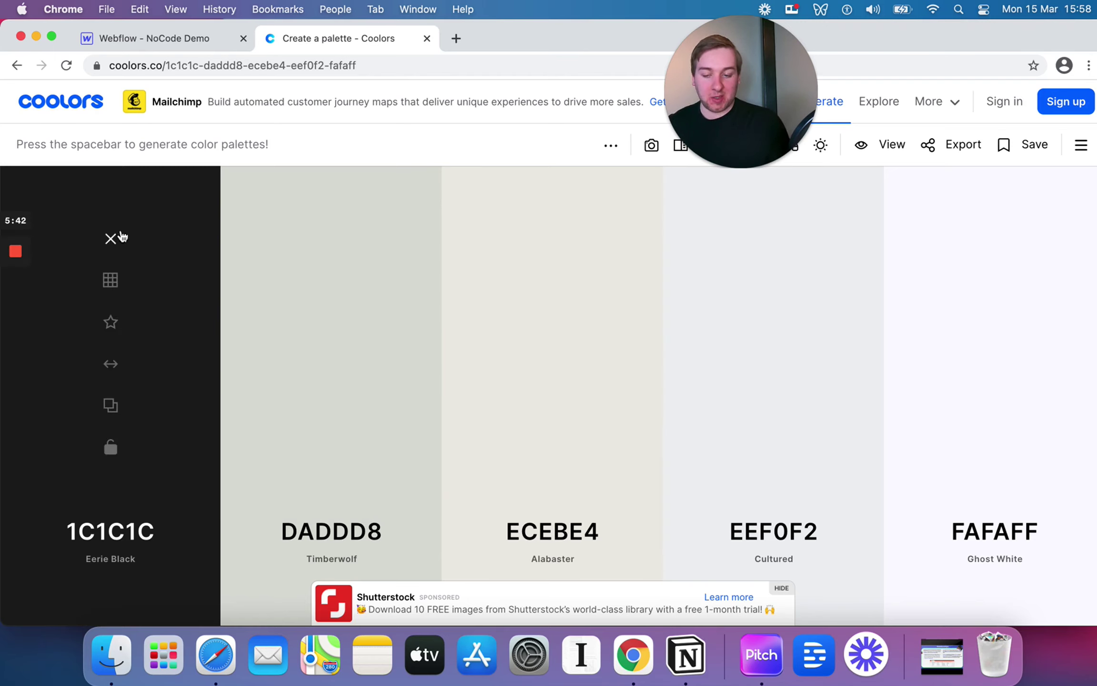
key(space)
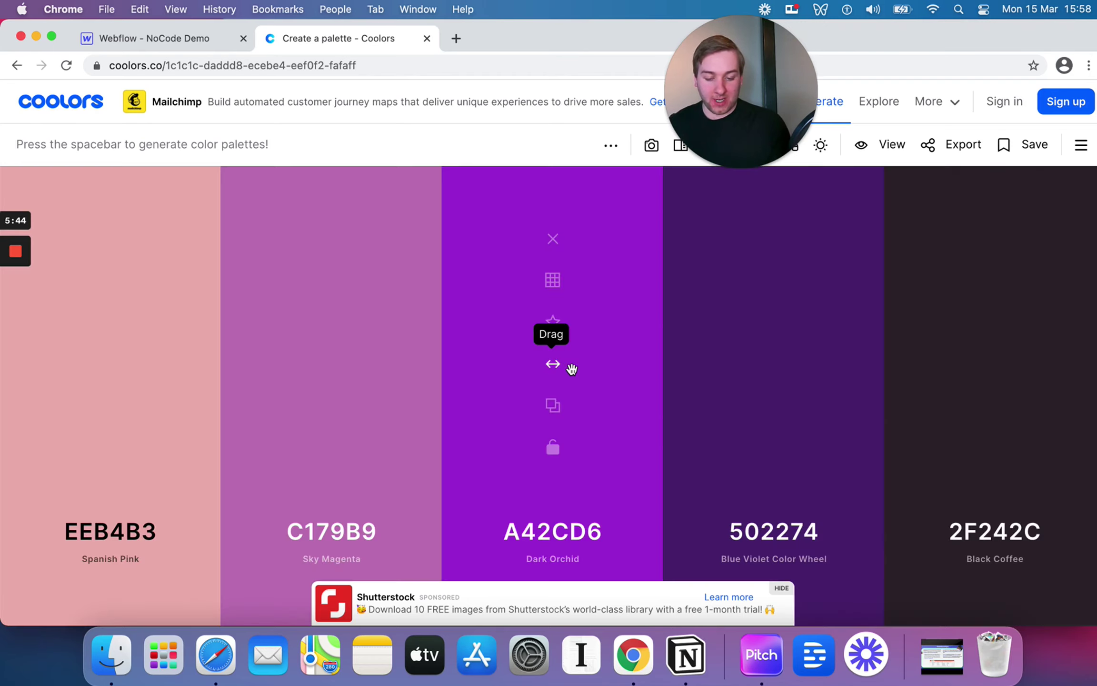
key(space)
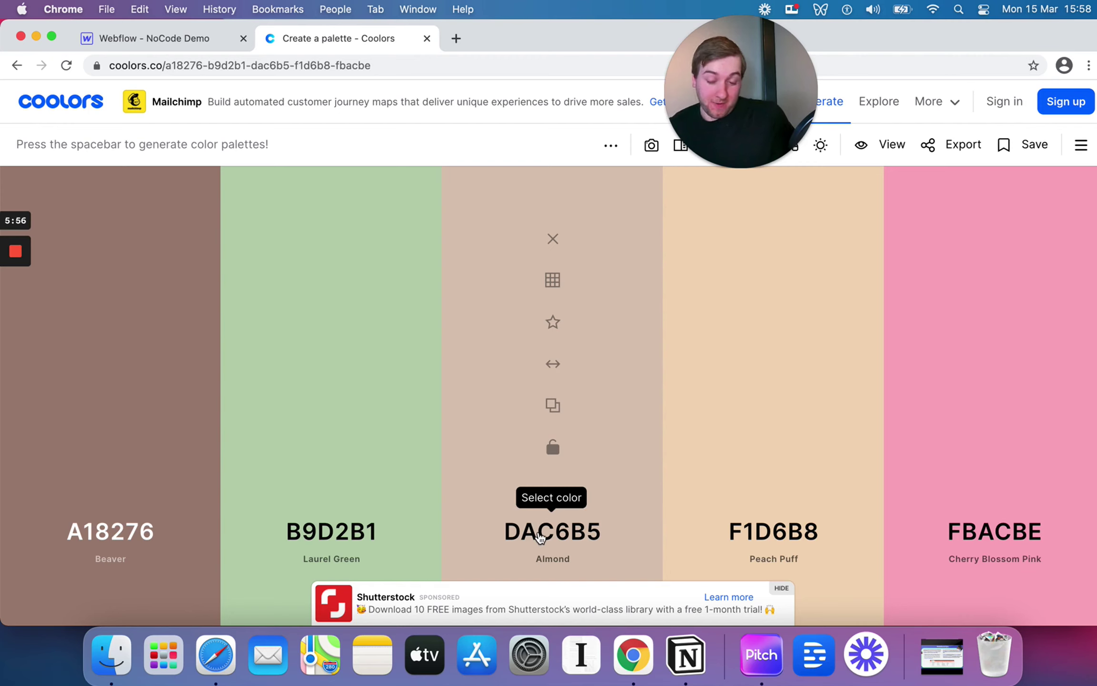
click(539, 537)
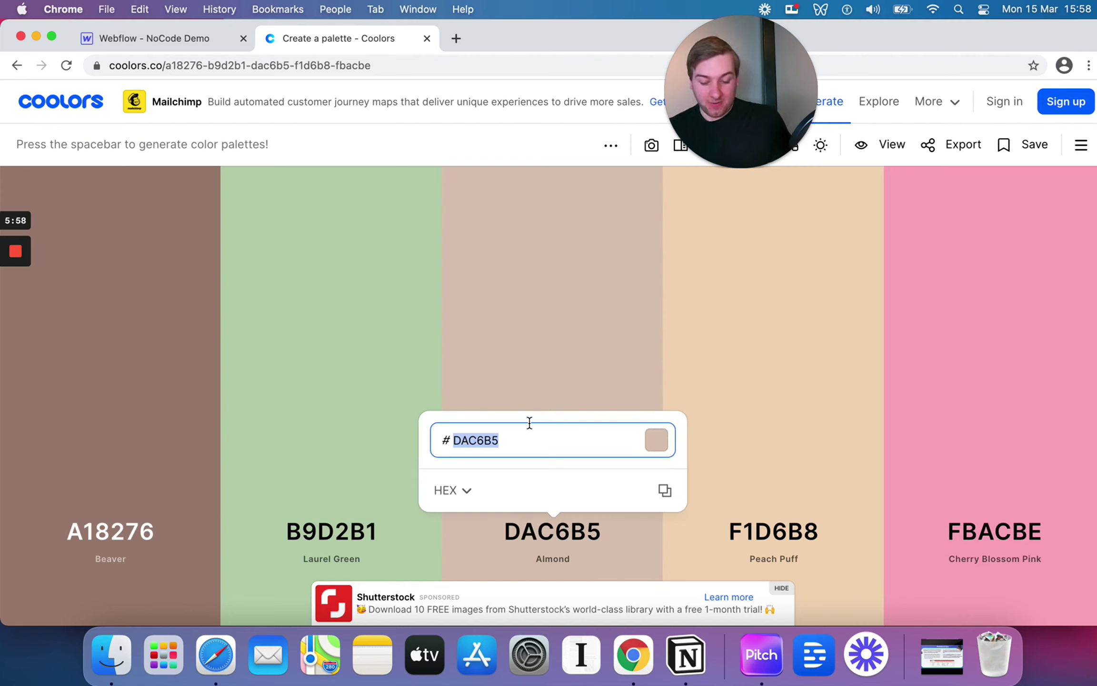
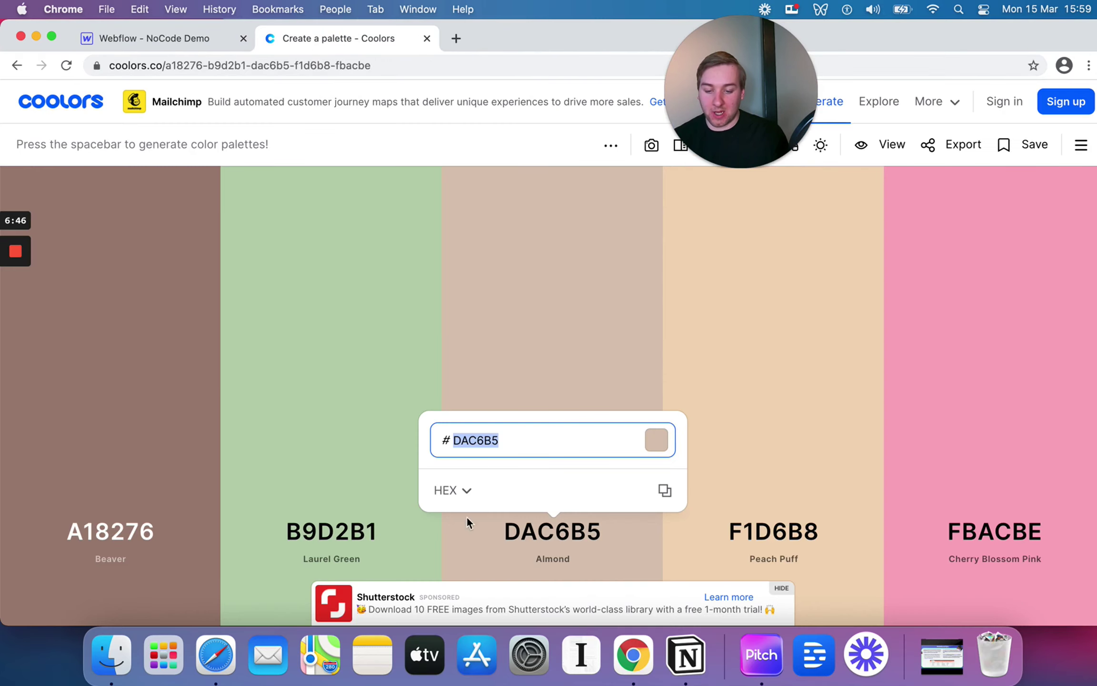
Copy the Laurel Green hex code from the palette and set the section's background colour in Webflow to #b9d2b1
click(330, 518)
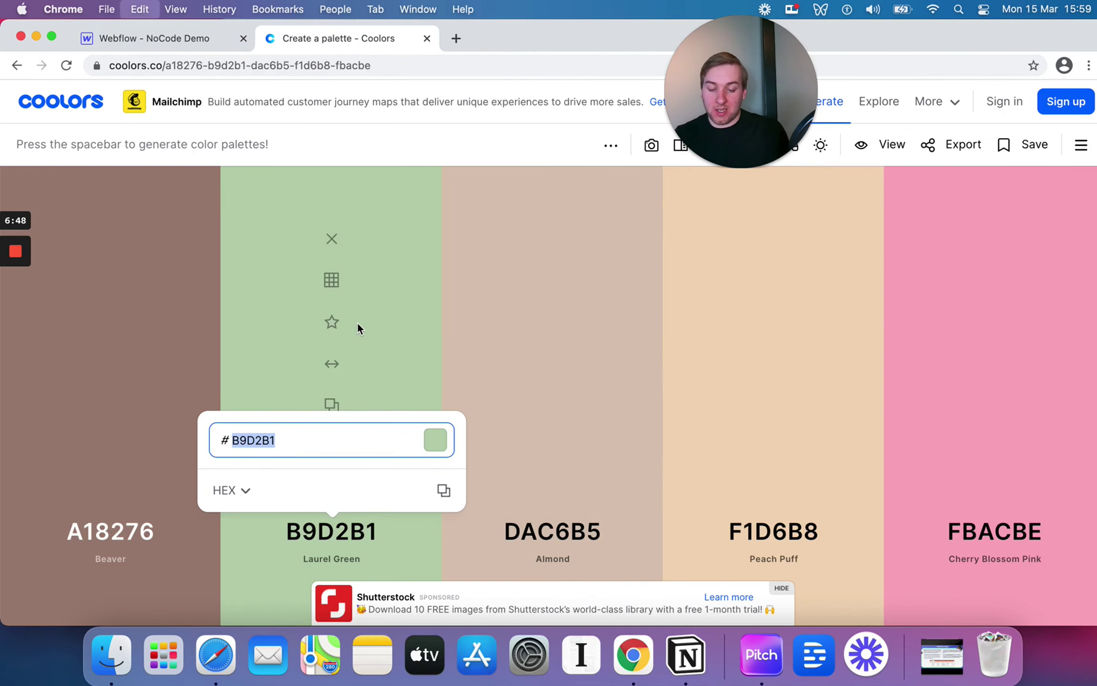
click(175, 38)
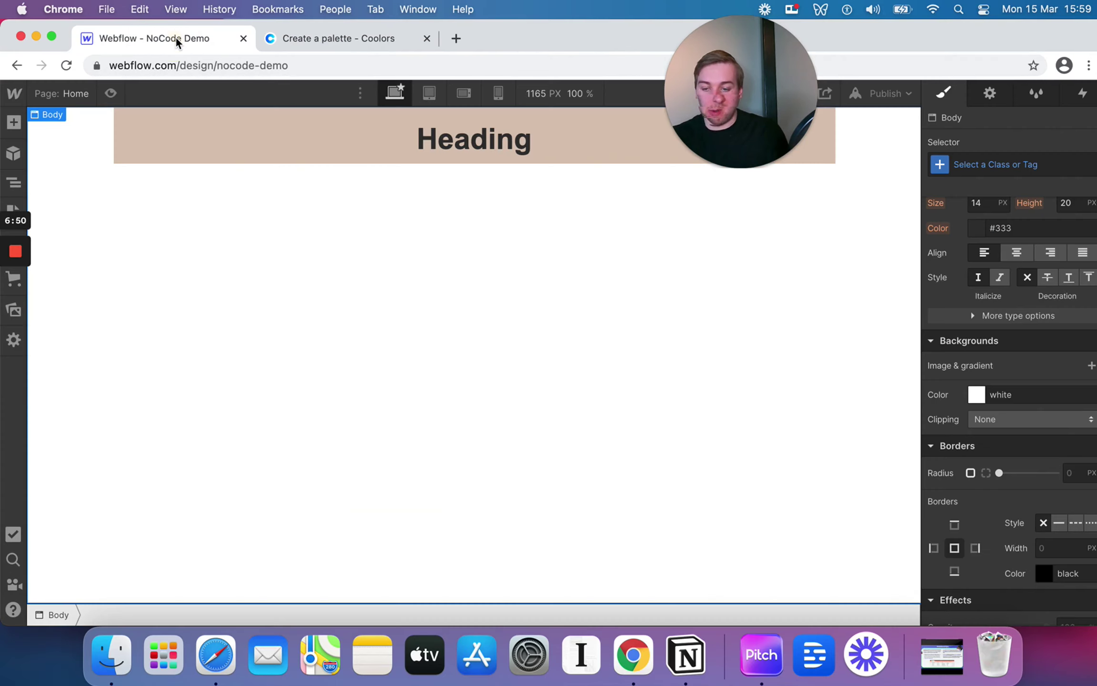
click(74, 143)
click(1010, 394)
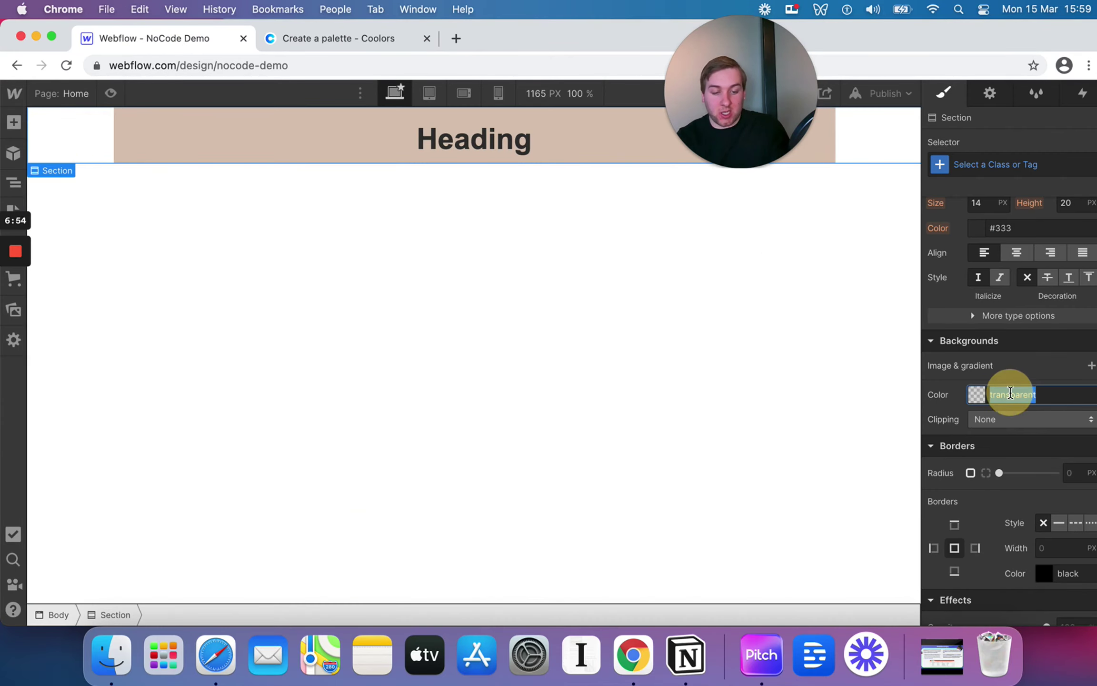
text(#b9d2b1)
key(Return)
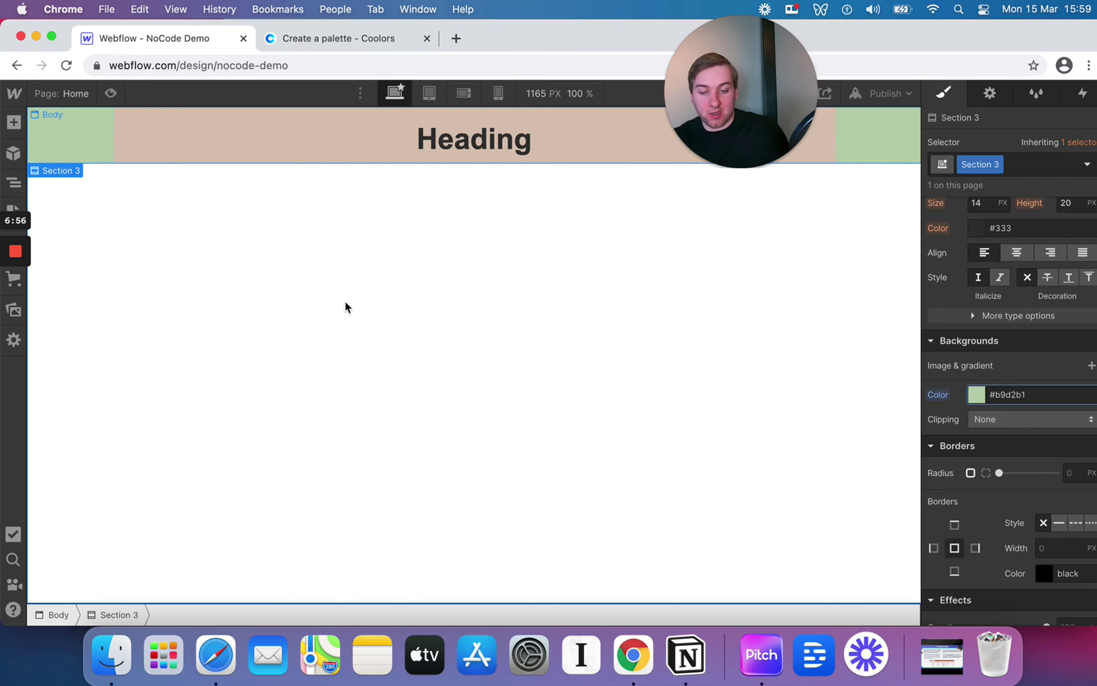
click(273, 284)
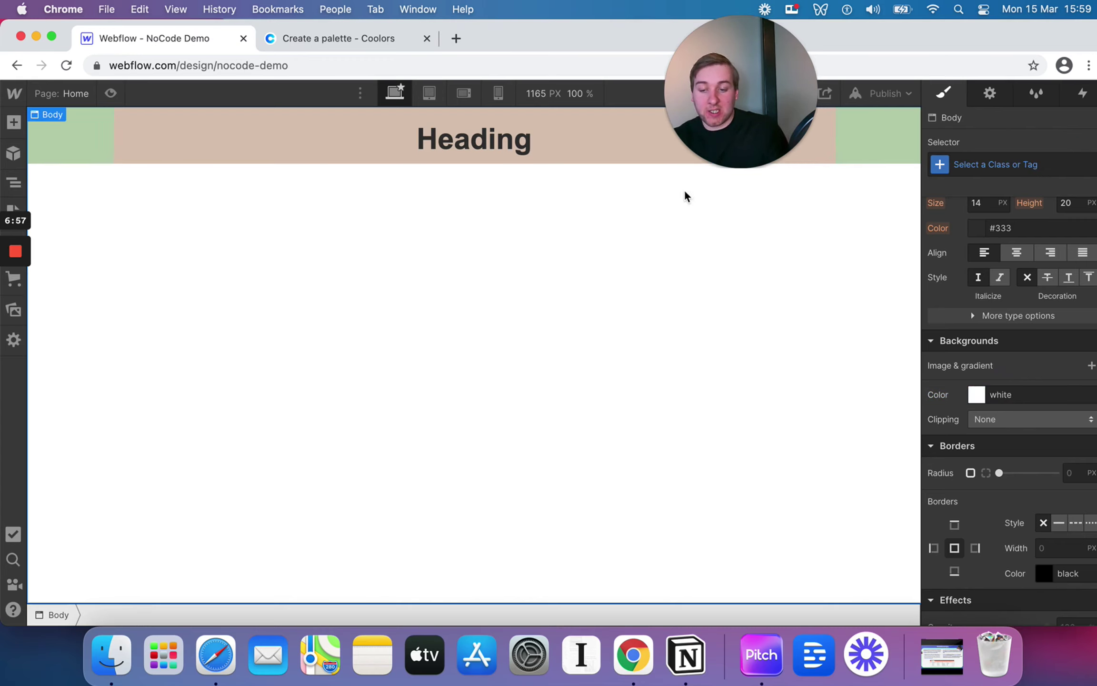
Preview the page with its coloured backgrounds and return to the designer to inspect the container and section
click(111, 93)
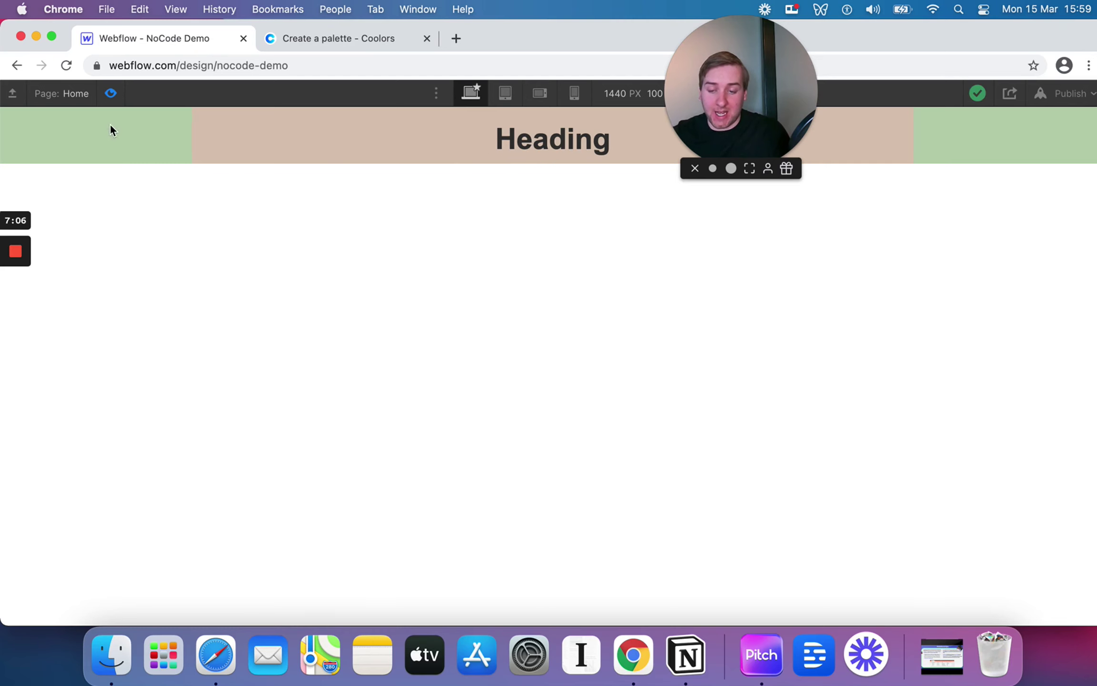
click(115, 96)
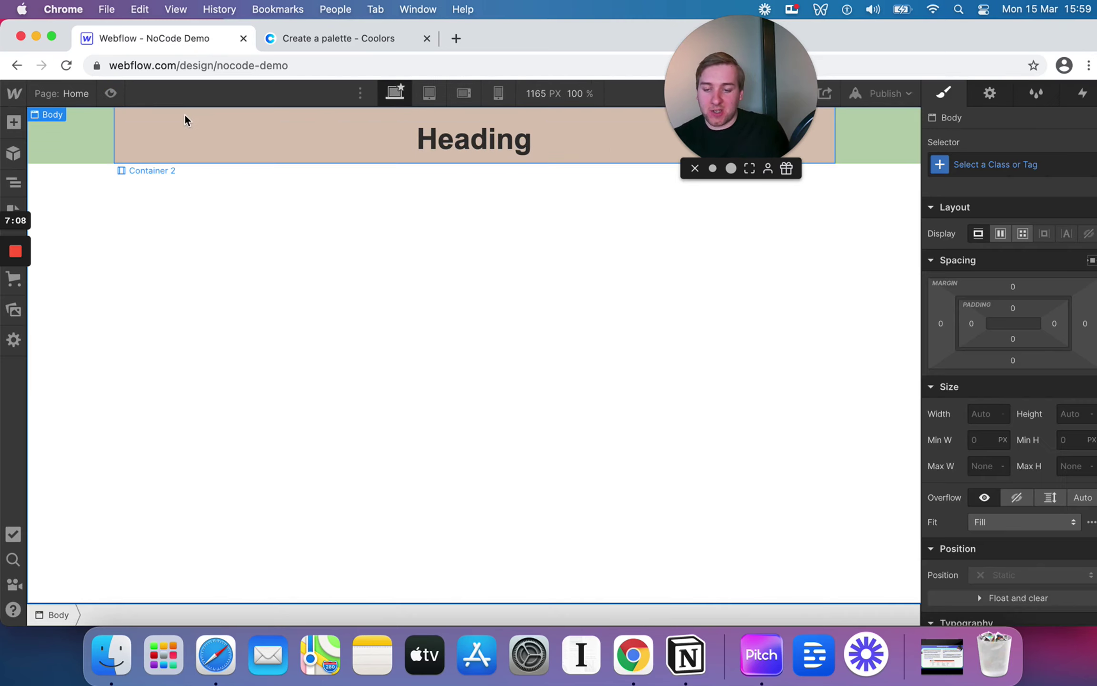
click(150, 119)
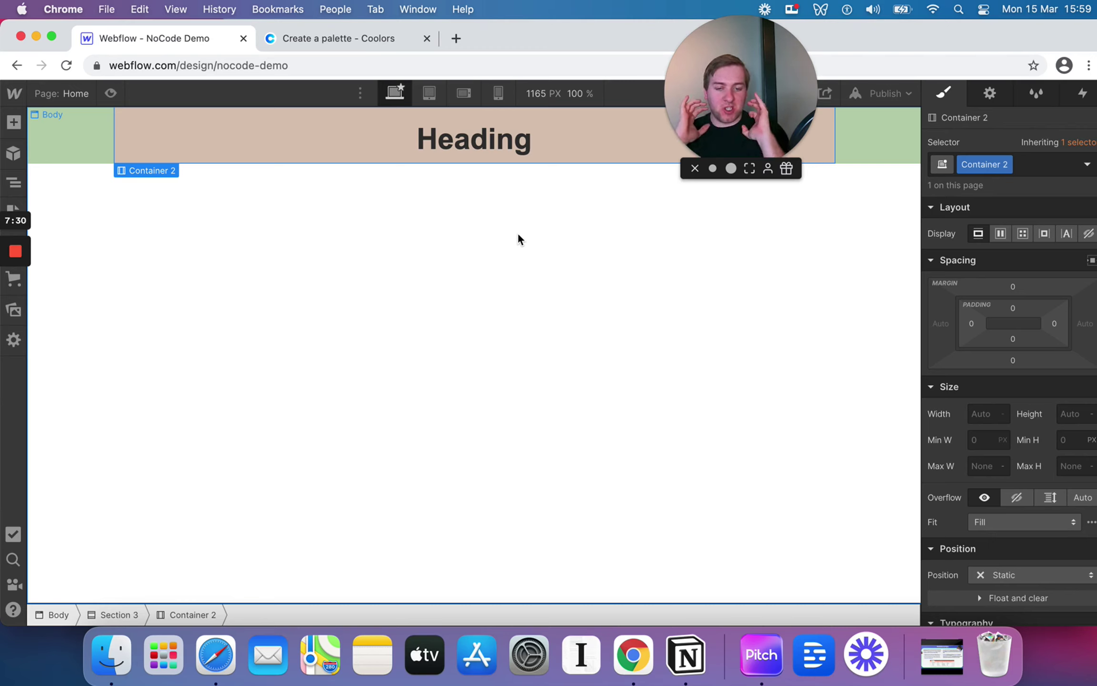
click(104, 149)
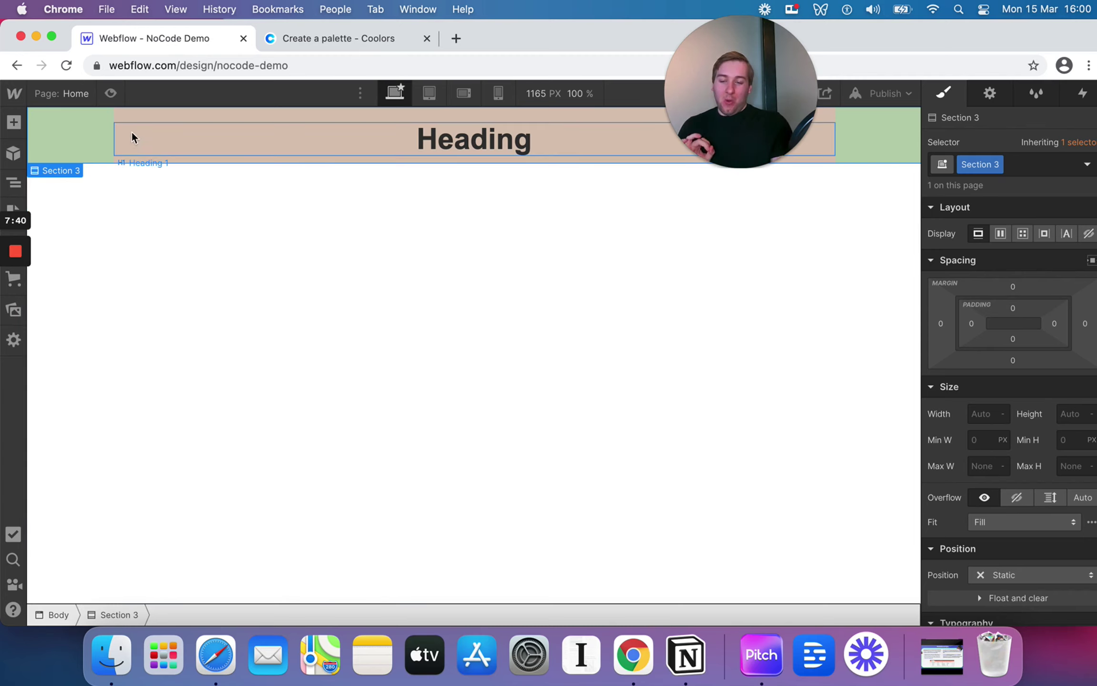
Duplicate the heading inside the container
click(141, 118)
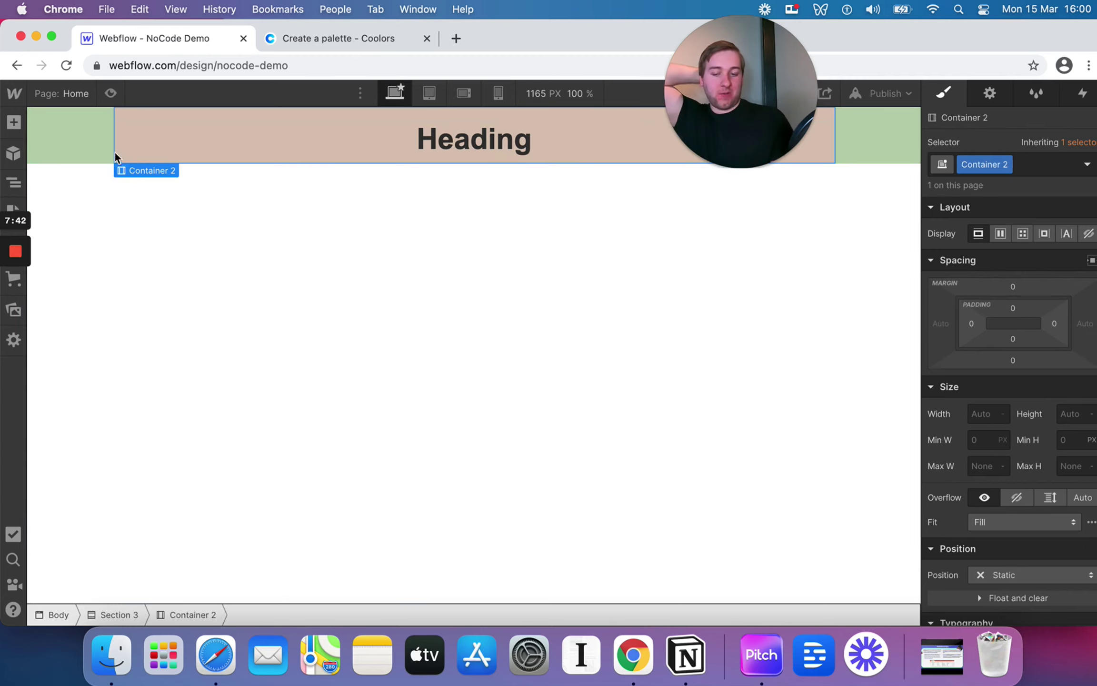
click(529, 137)
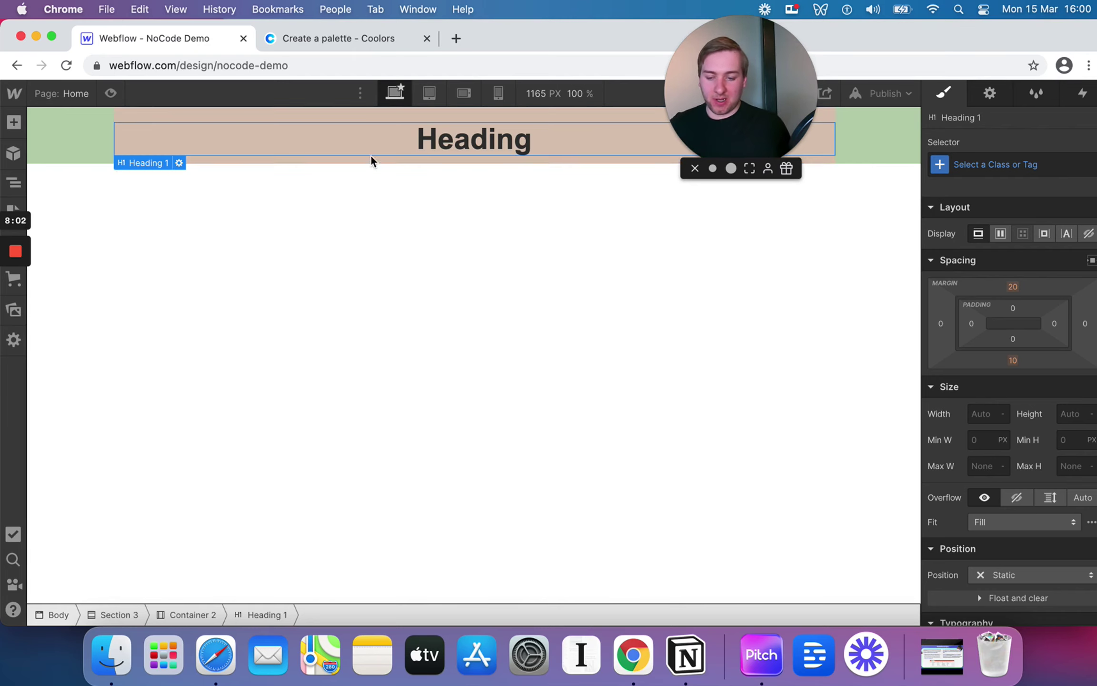
click(131, 115)
click(173, 136)
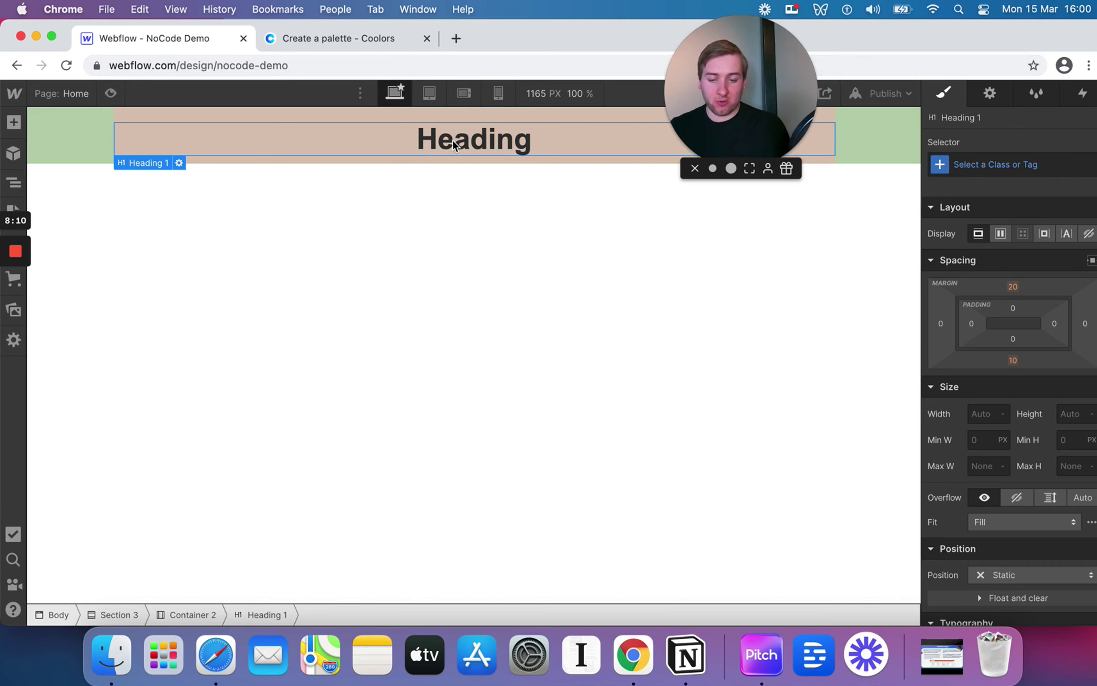
key(super+d)
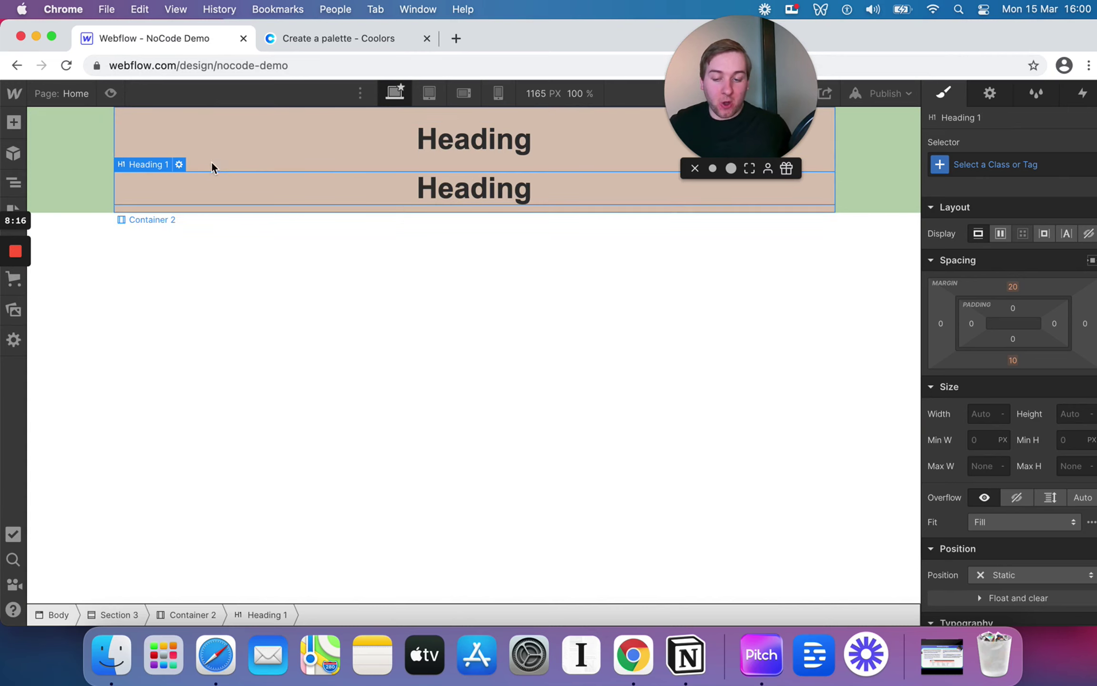
Try pasting a copy of the heading directly into the section, outside the container, and undo it
click(284, 139)
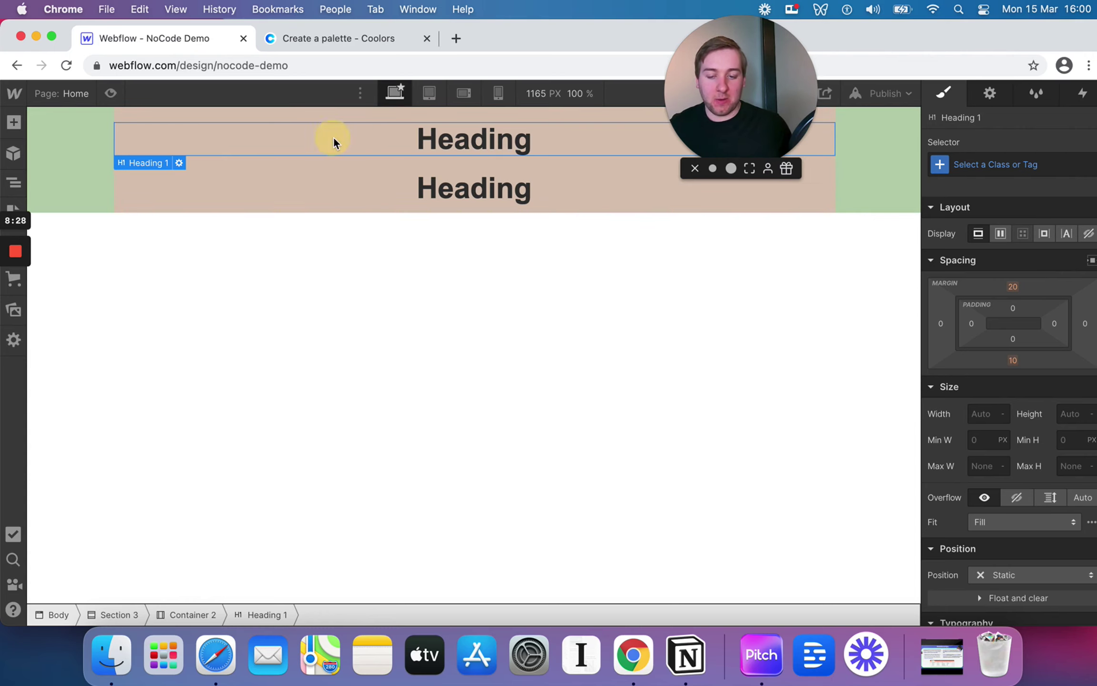
click(78, 168)
key(super+v)
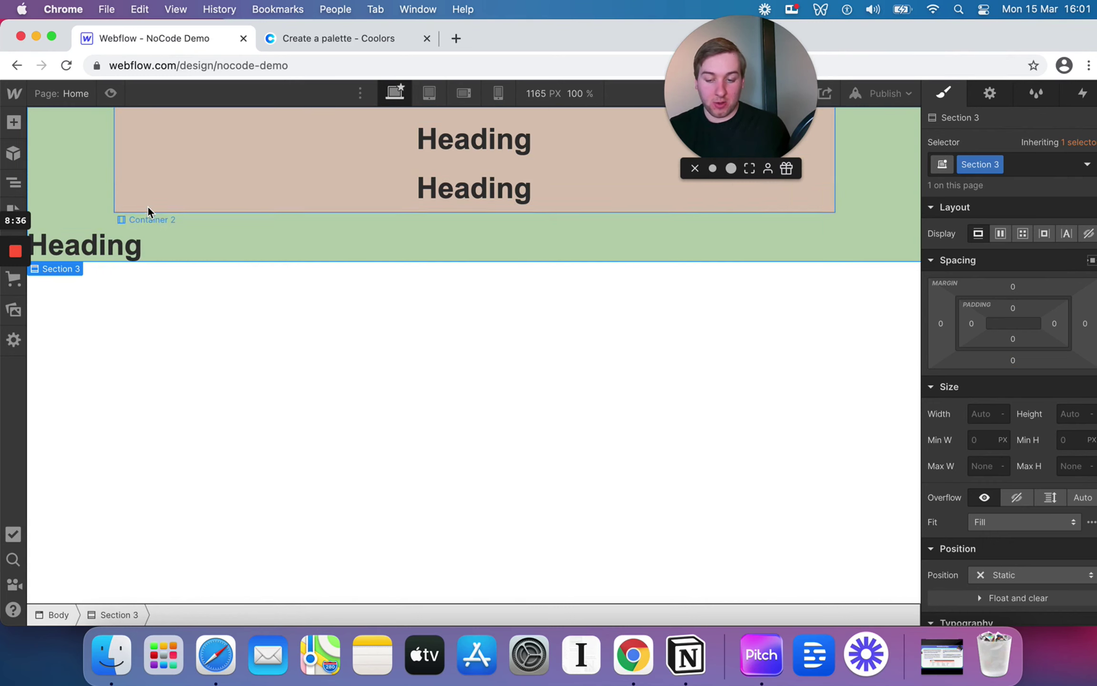
key(super+z)
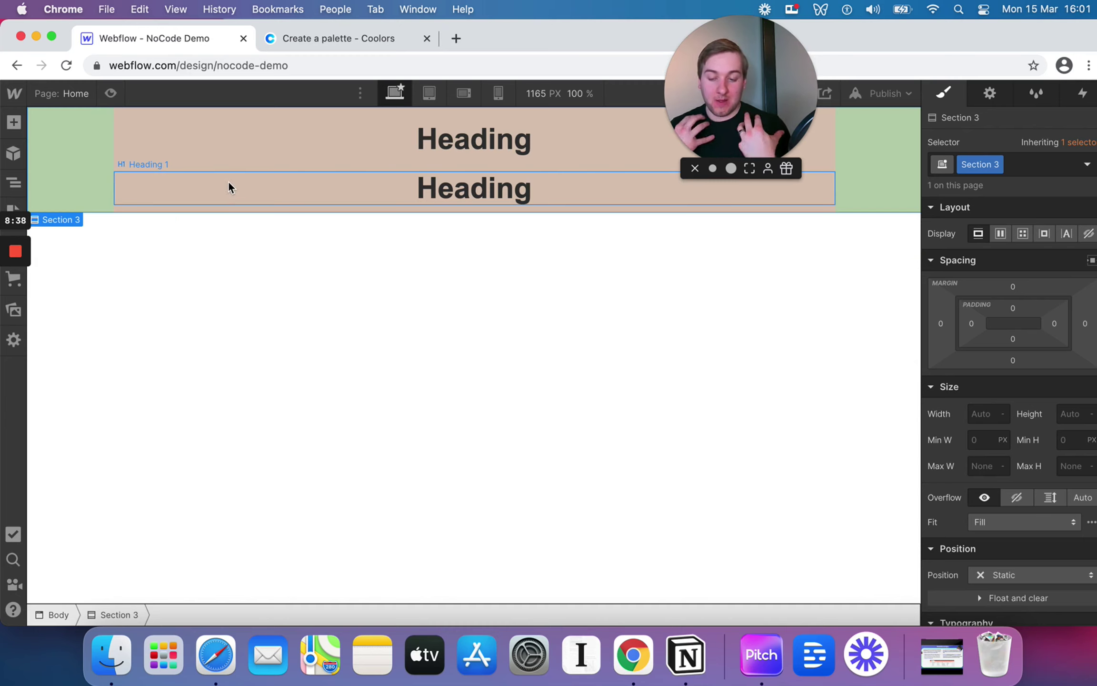
Examine how the headings, container and section are nested by selecting each element in turn
click(151, 115)
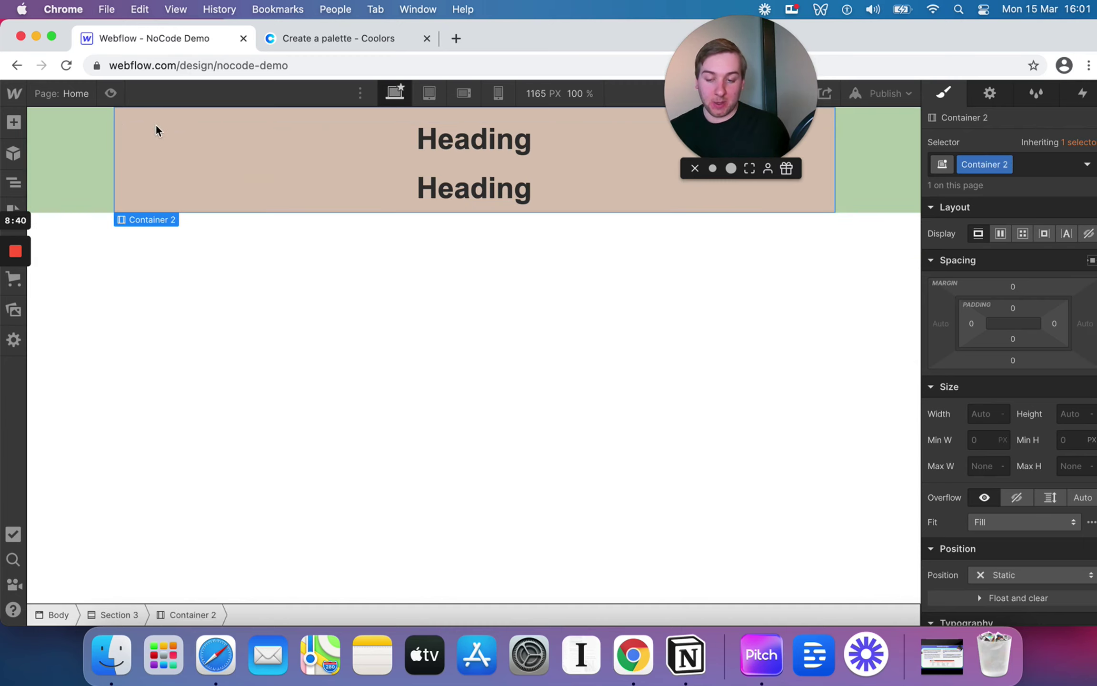
click(139, 109)
click(215, 117)
click(261, 116)
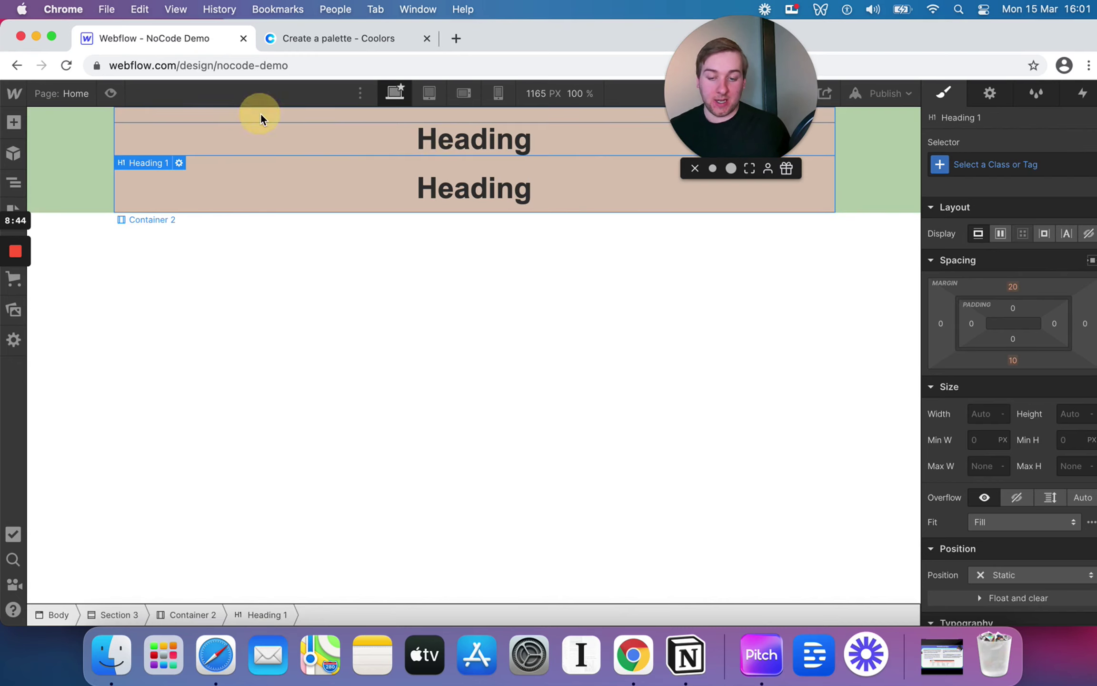
click(259, 112)
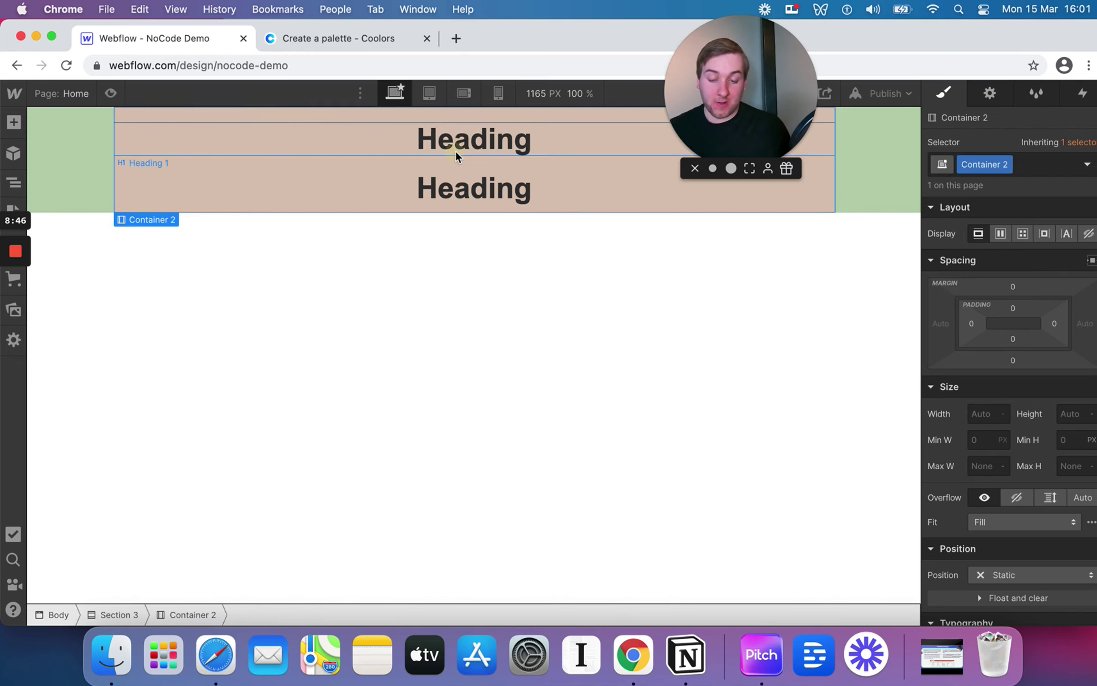
click(314, 125)
click(167, 114)
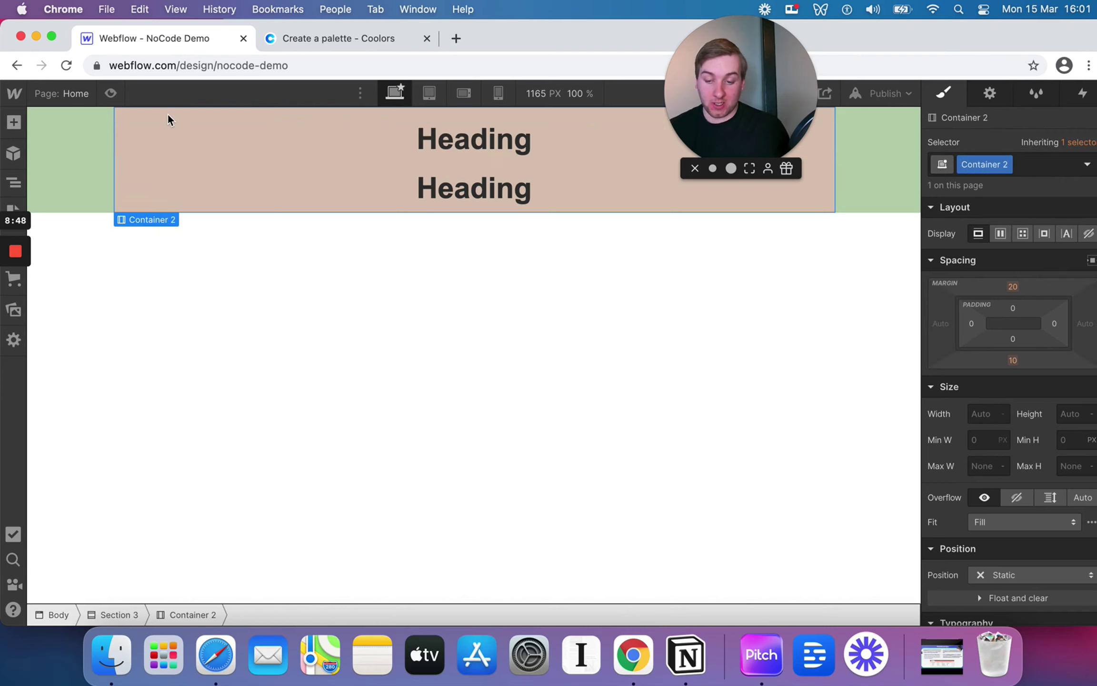
click(62, 118)
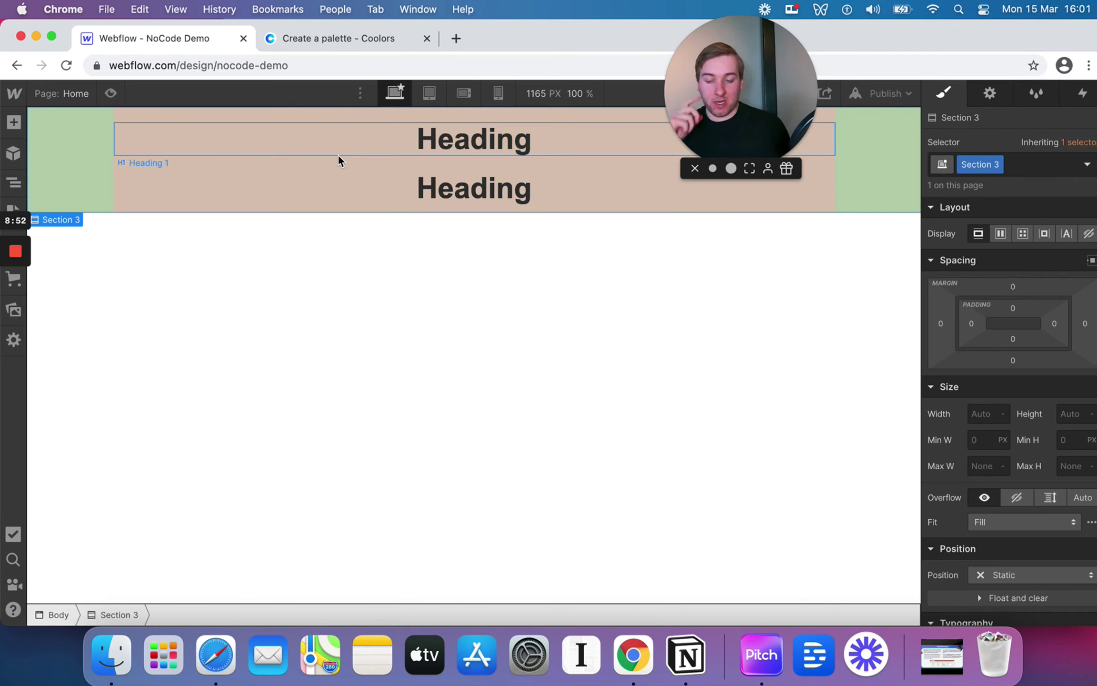
click(292, 118)
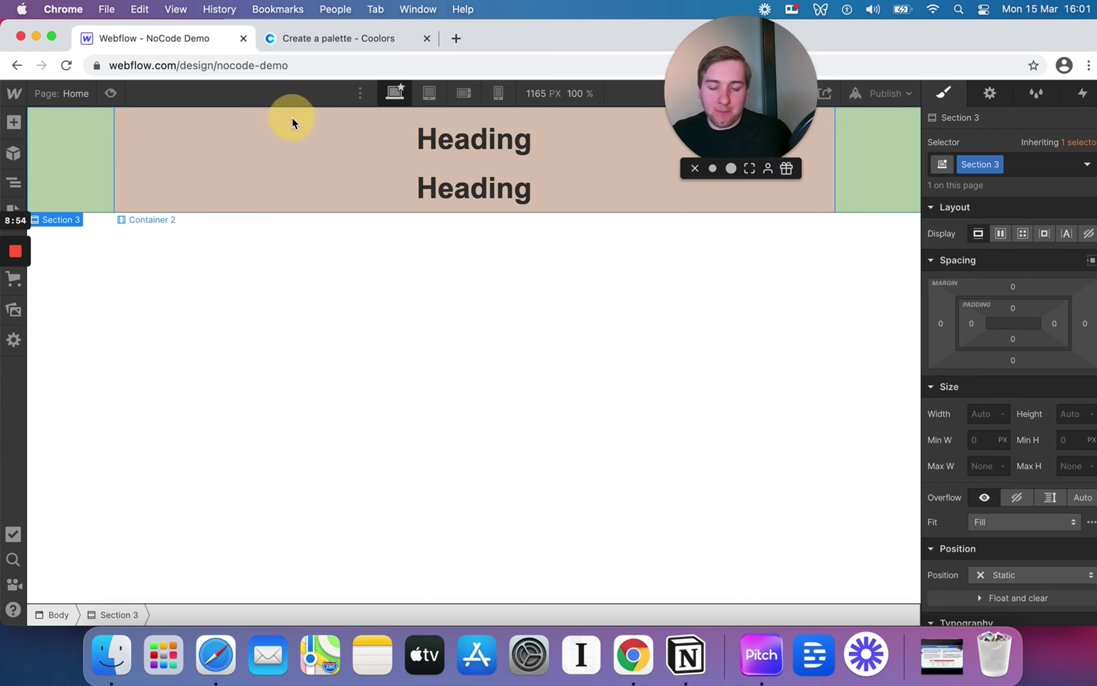
Set the display of both headings to inline-block so they sit side by side
click(370, 133)
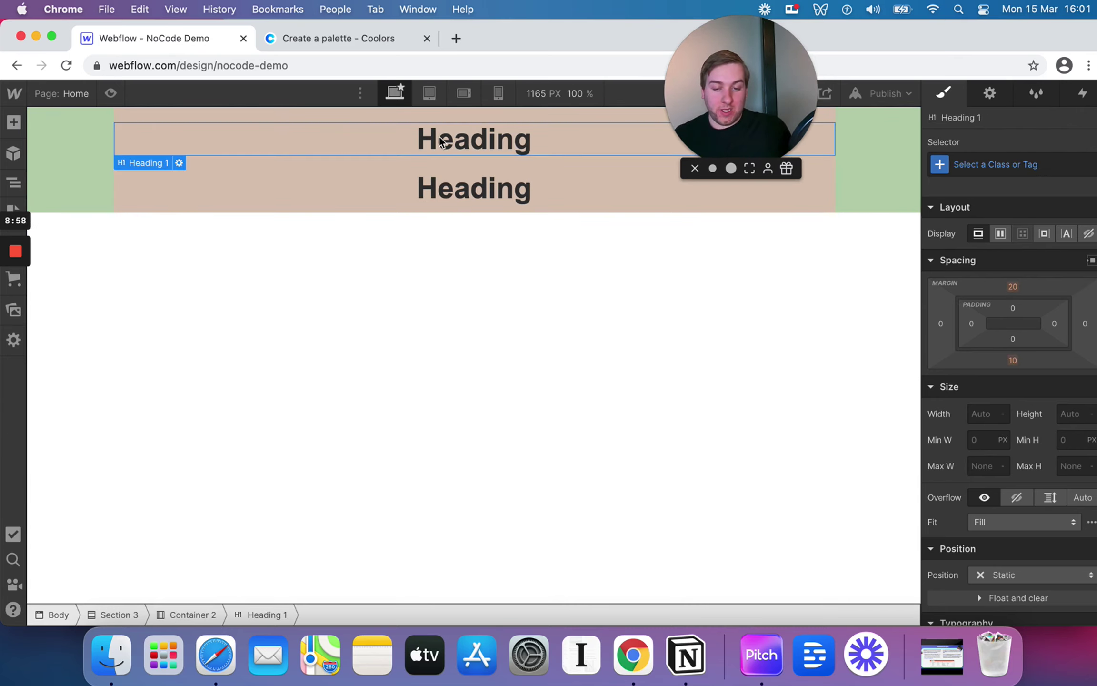
click(1046, 235)
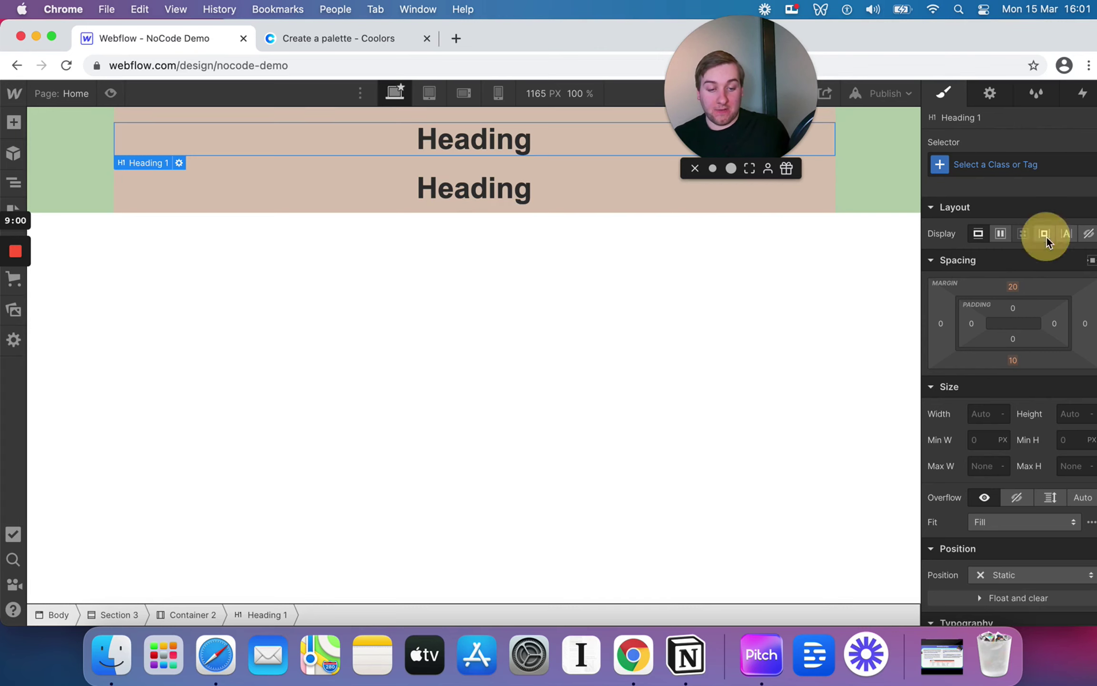
click(545, 197)
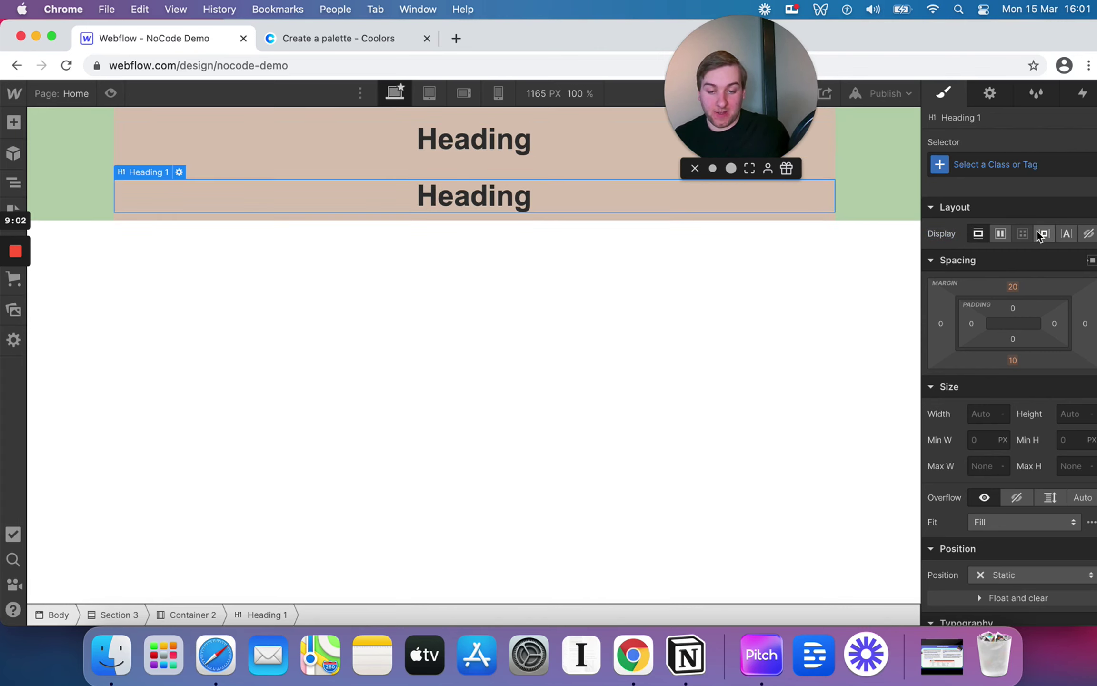
click(1043, 233)
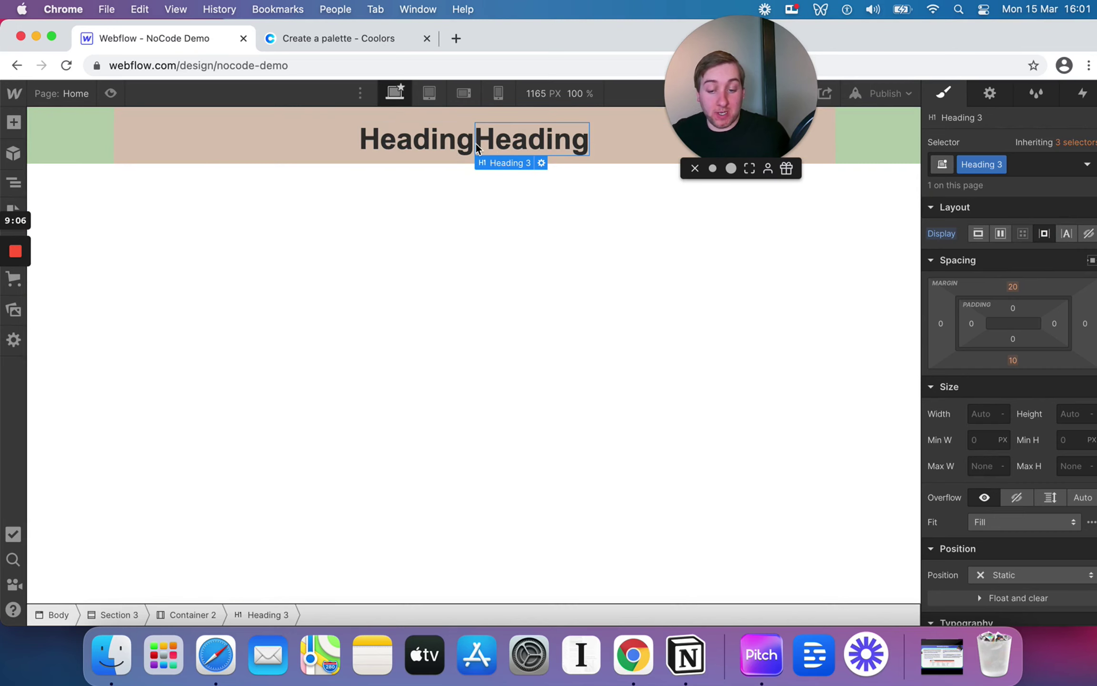
Undo the inline-block display on the headings and delete the duplicate heading
key(super+z)
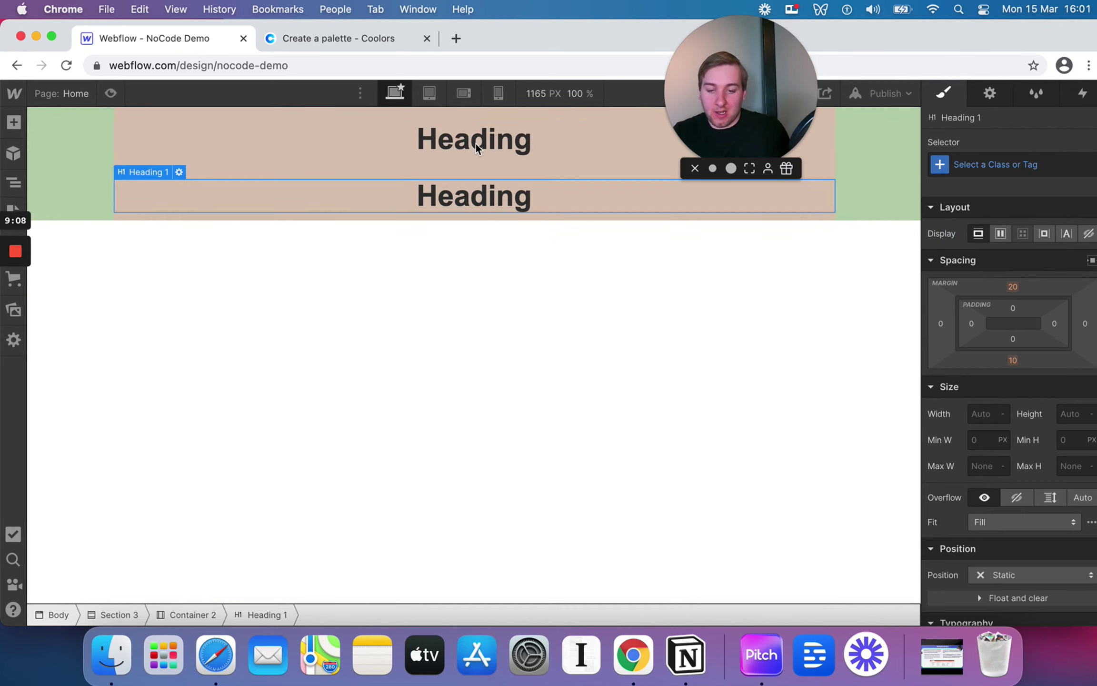
click(455, 186)
key(BackSpace)
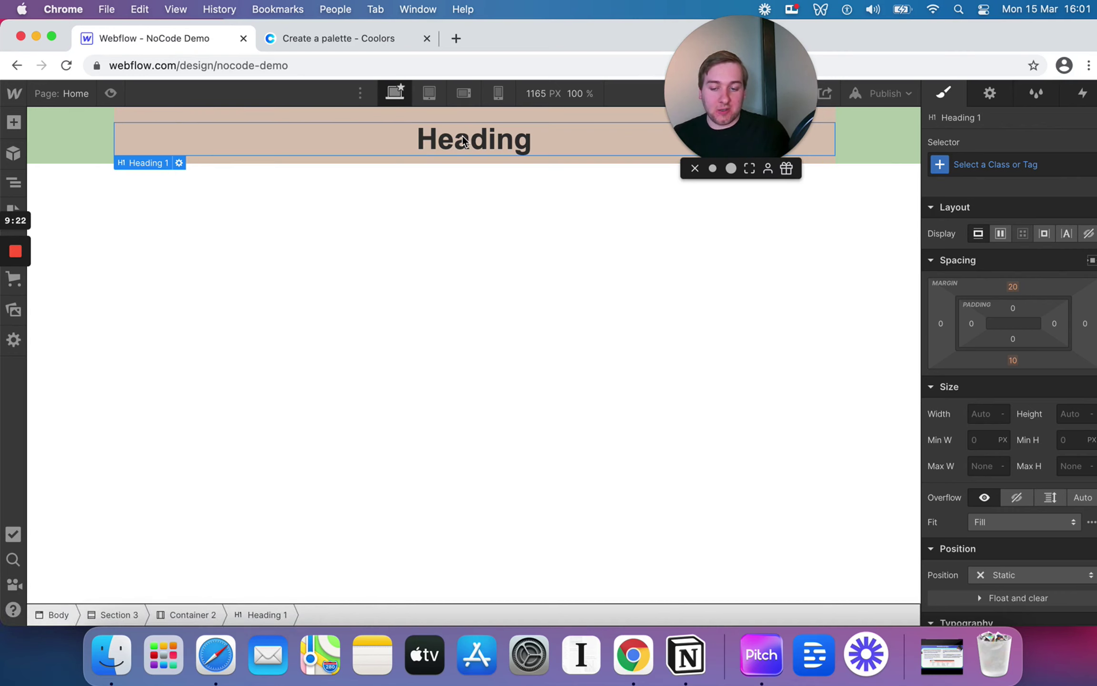
Try a 50 px top margin on the container and check its effect on the section
click(366, 110)
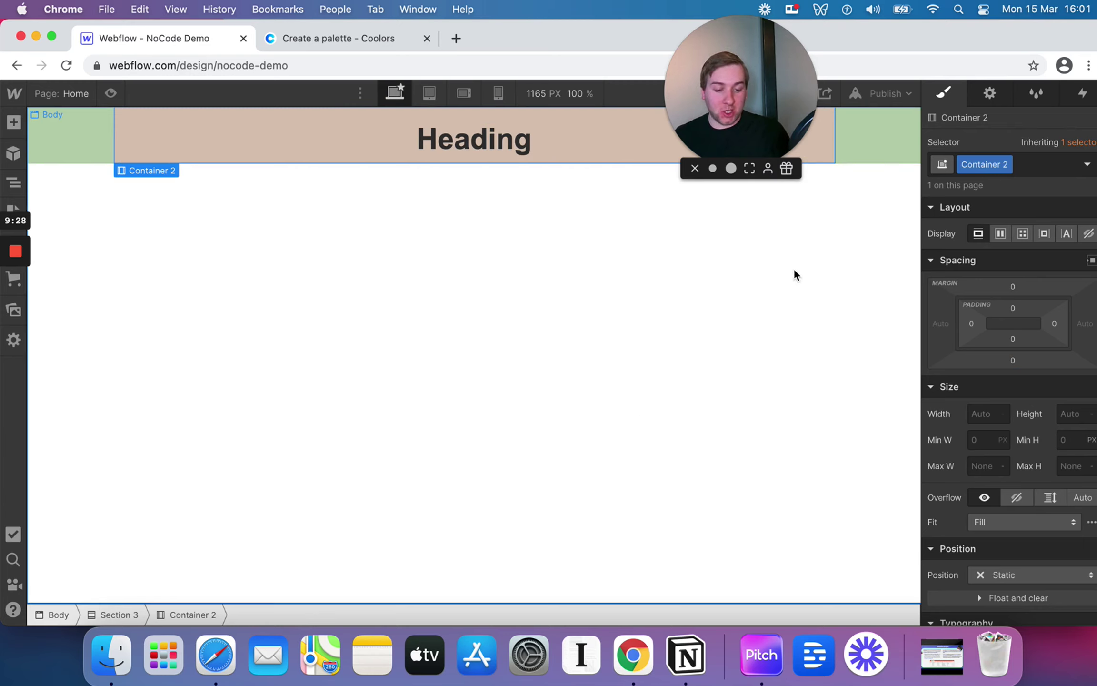
click(1012, 287)
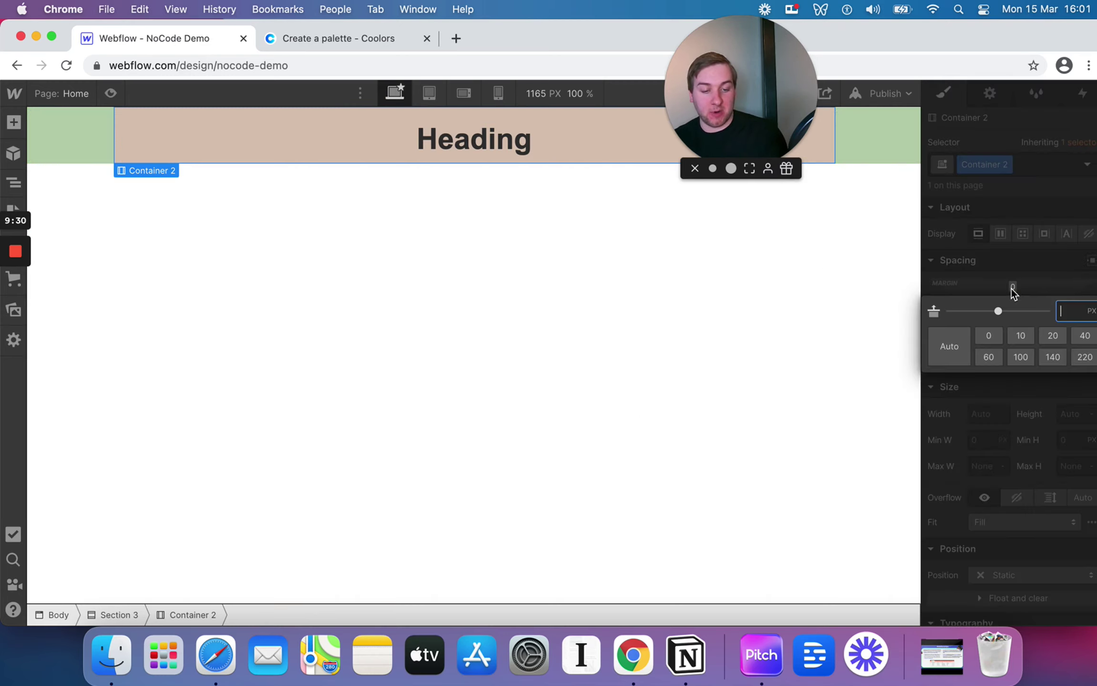
text(50)
key(Return)
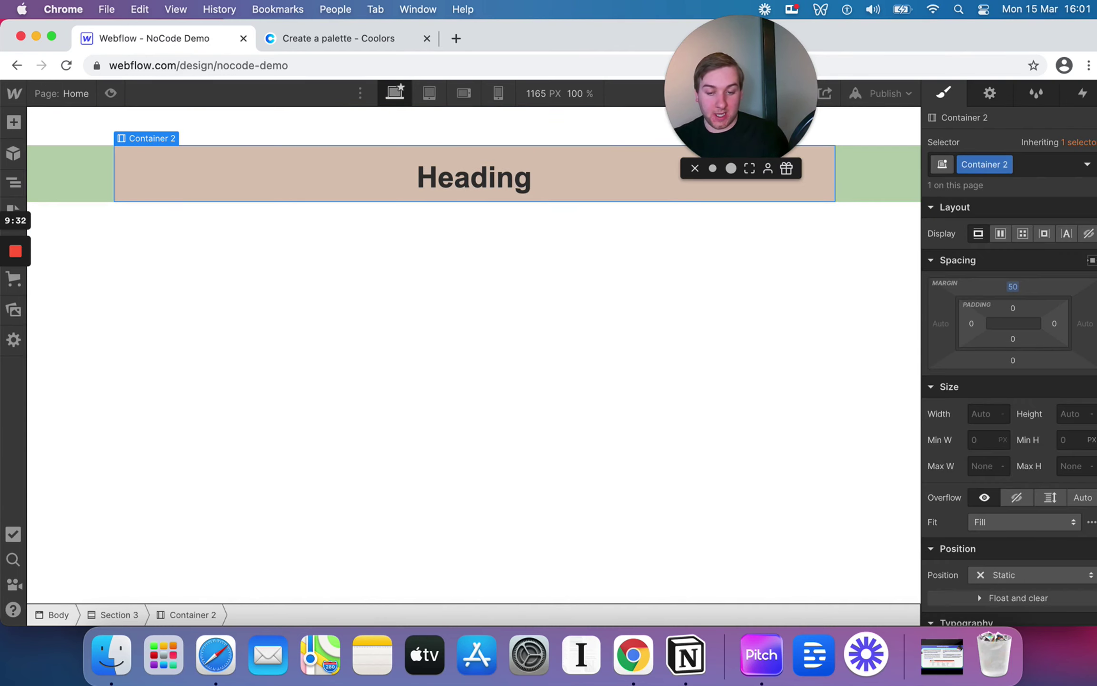
click(95, 172)
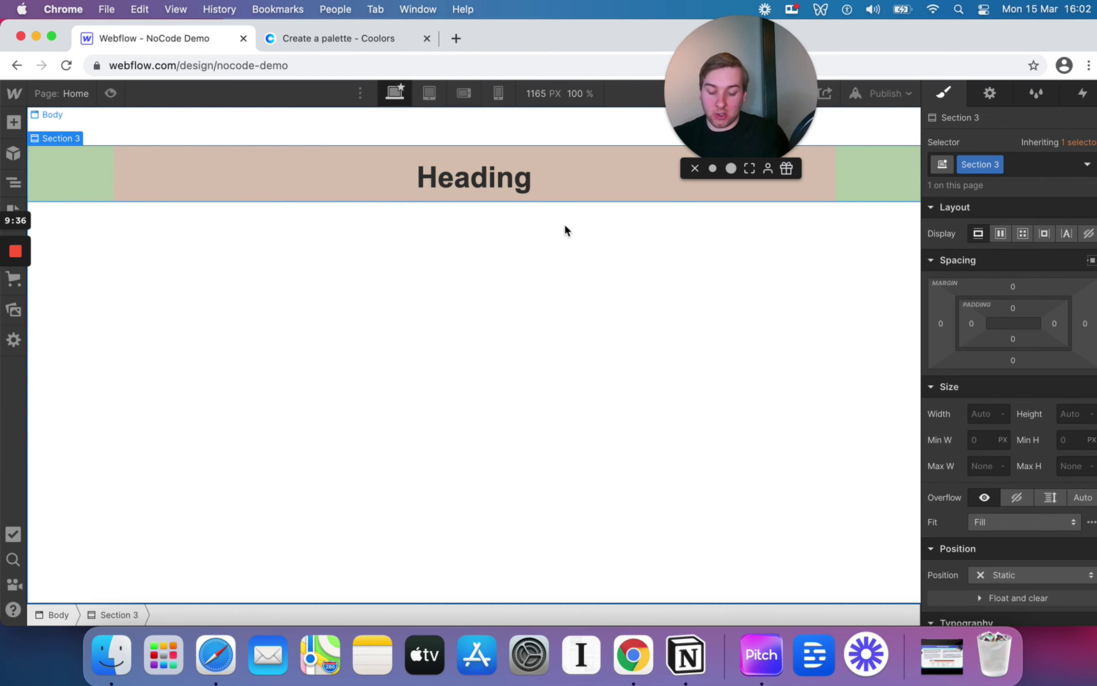
scroll(564, 230, down, 2)
Set the section's top padding to 50 px
click(66, 139)
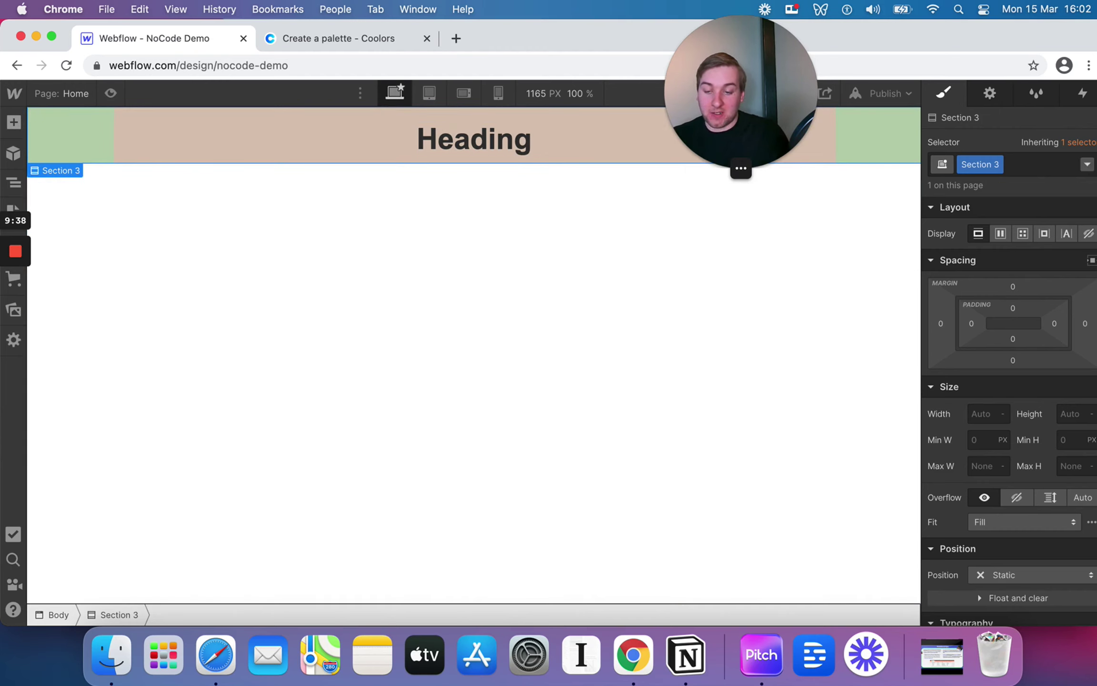
click(1012, 307)
text(50)
key(Return)
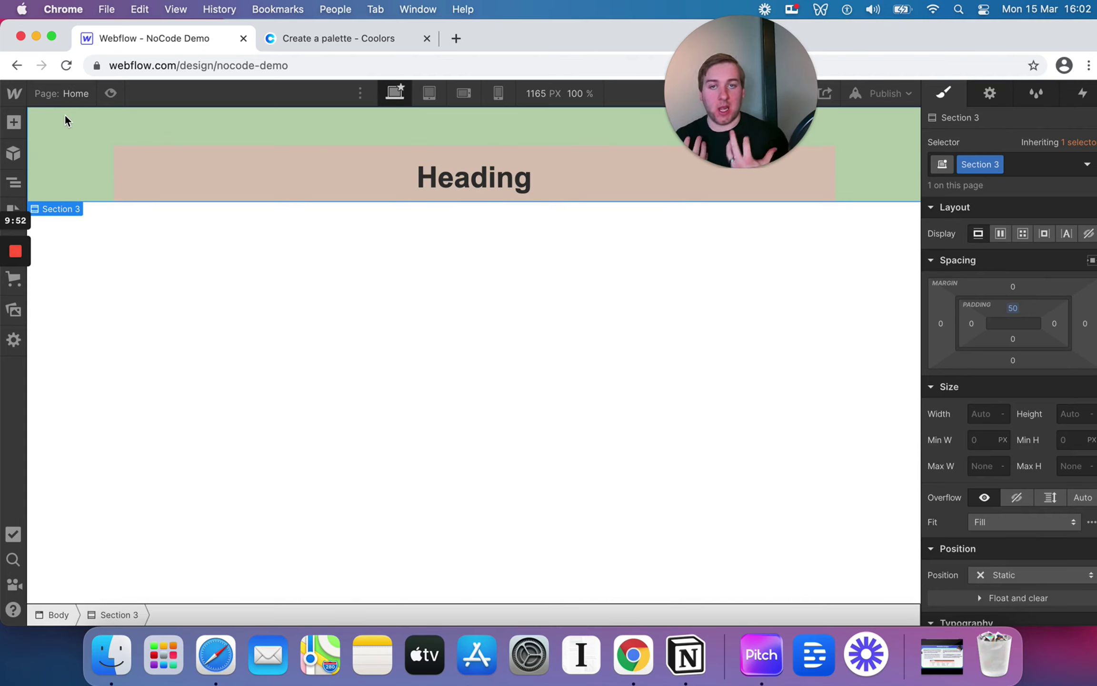
Set the section's top padding to 100 px and its bottom padding to 300 px
click(1014, 310)
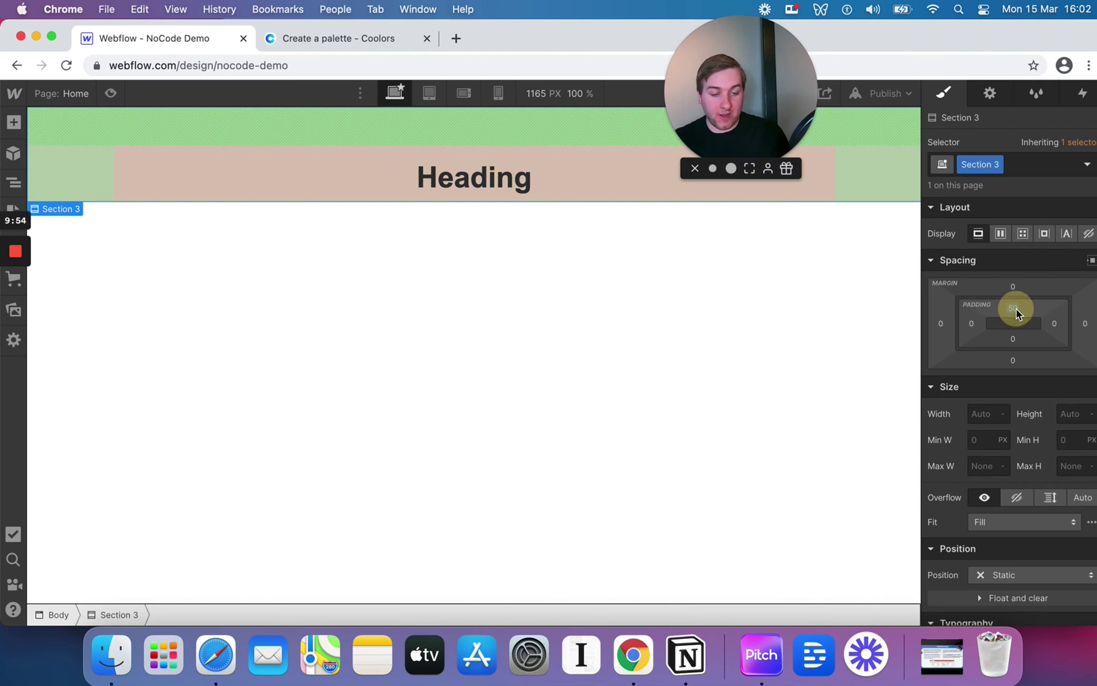
text(100)
key(Return)
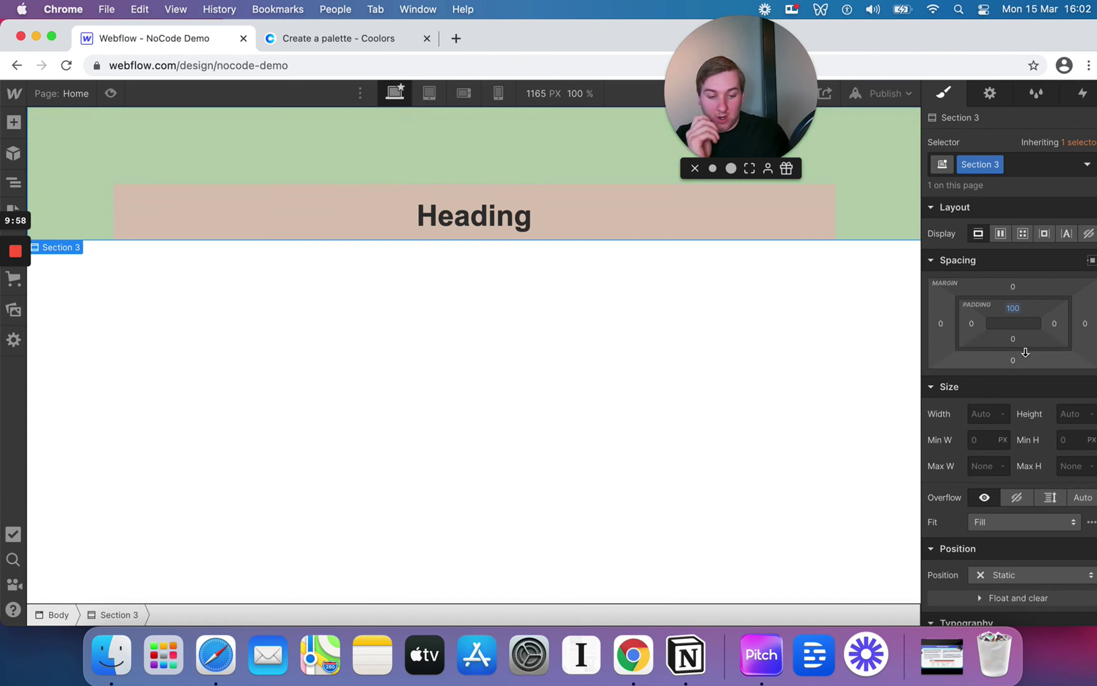
click(1011, 338)
text(300)
key(Return)
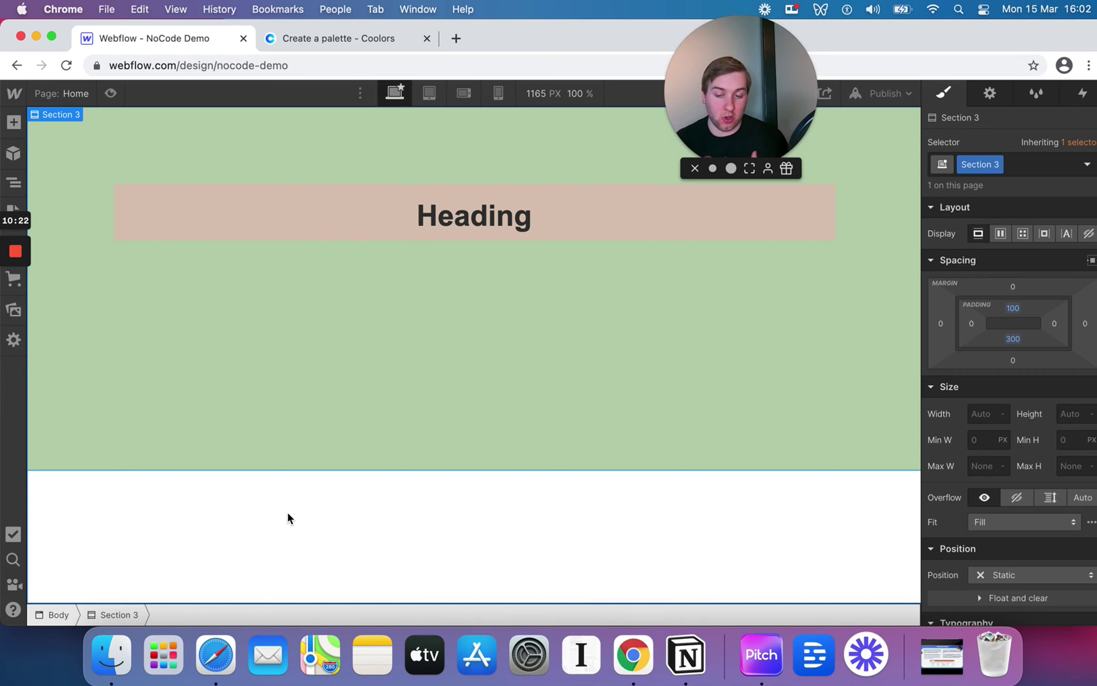
Add a Paragraph element inside the container, directly below the heading
click(248, 195)
click(361, 154)
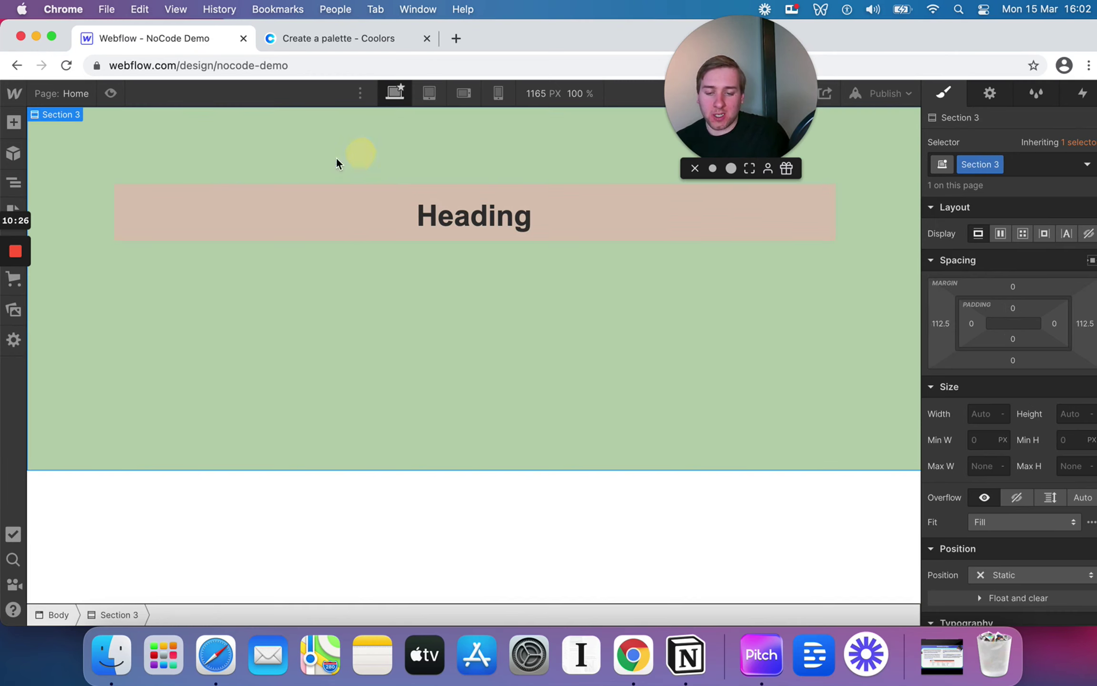
click(190, 195)
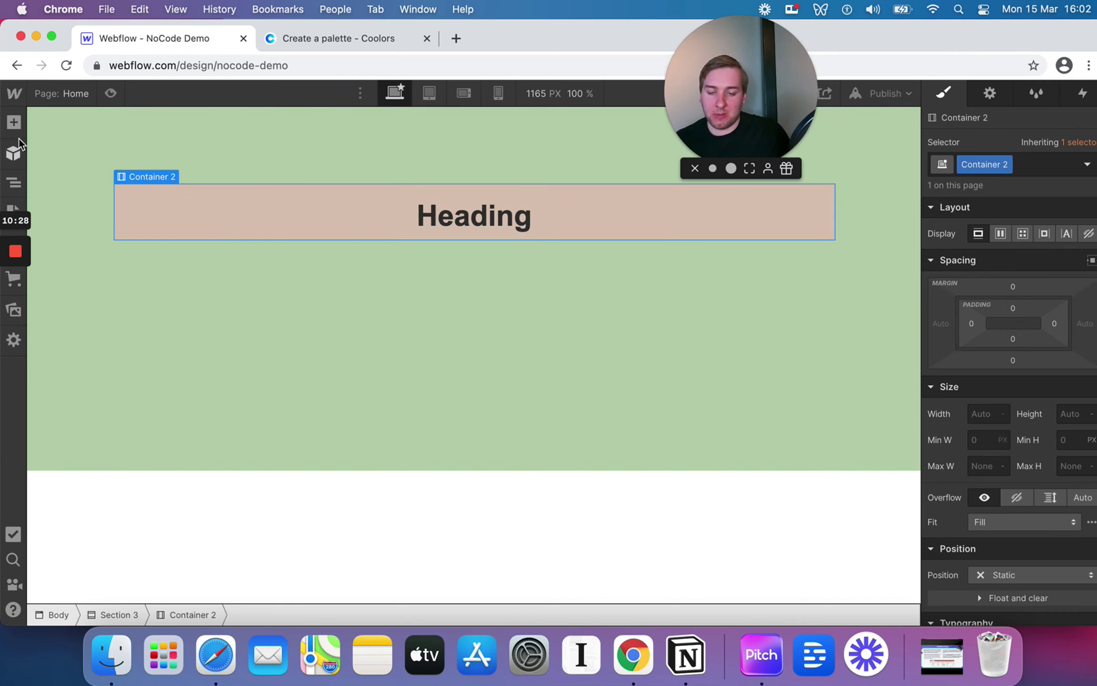
click(13, 122)
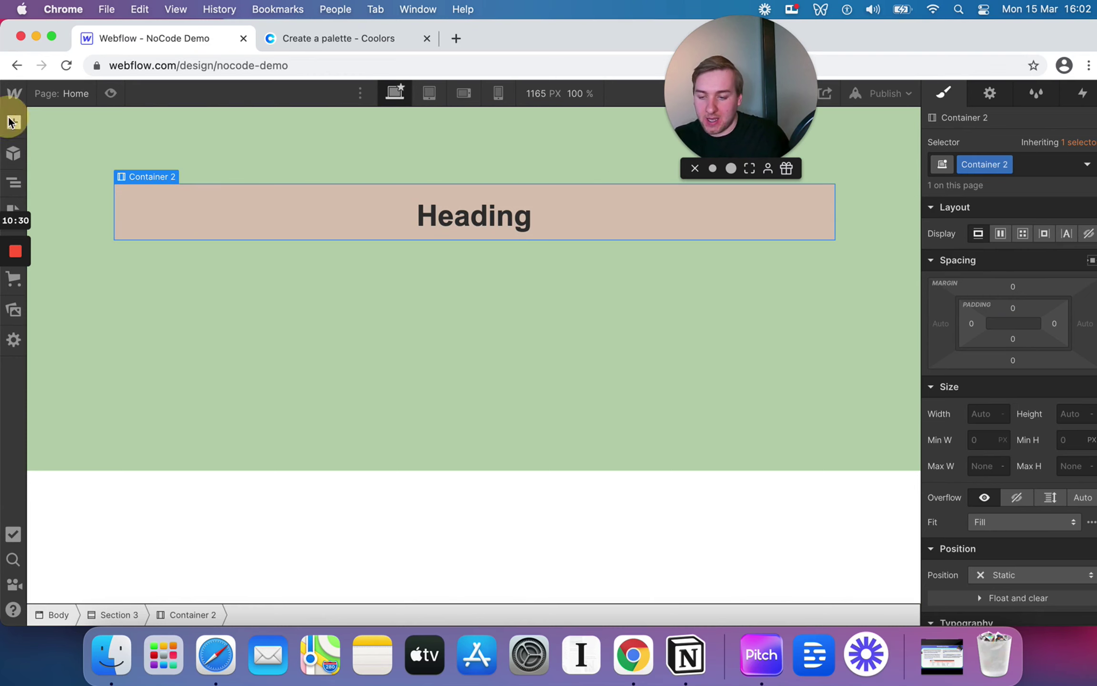
scroll(96, 315, down, 5)
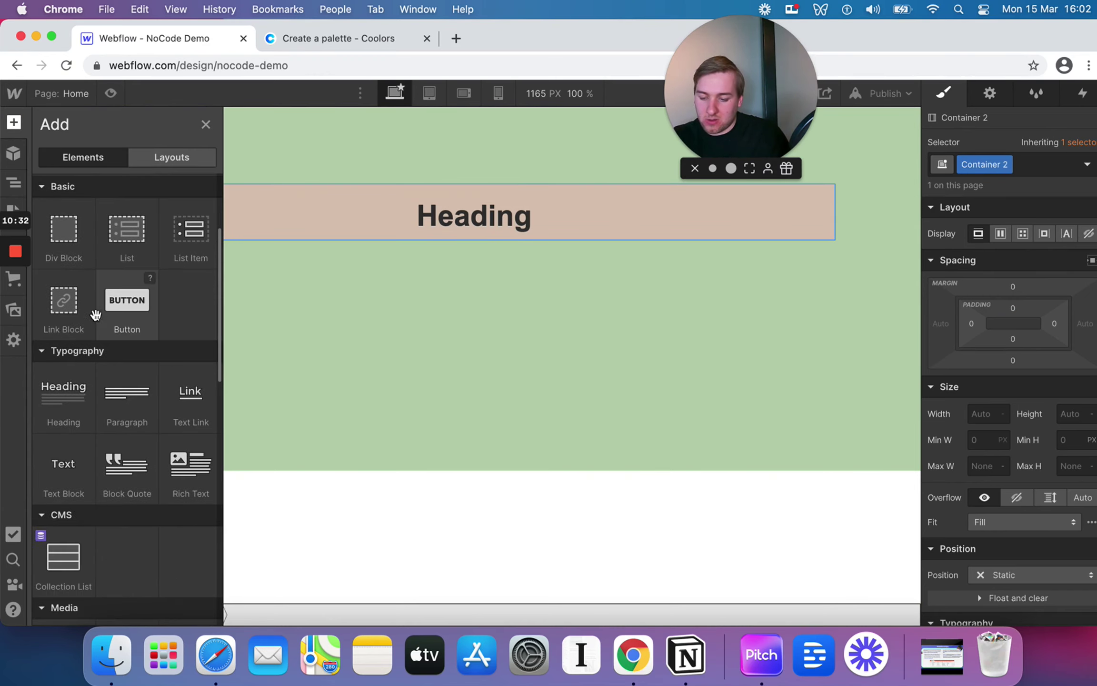
drag(133, 422, 506, 291)
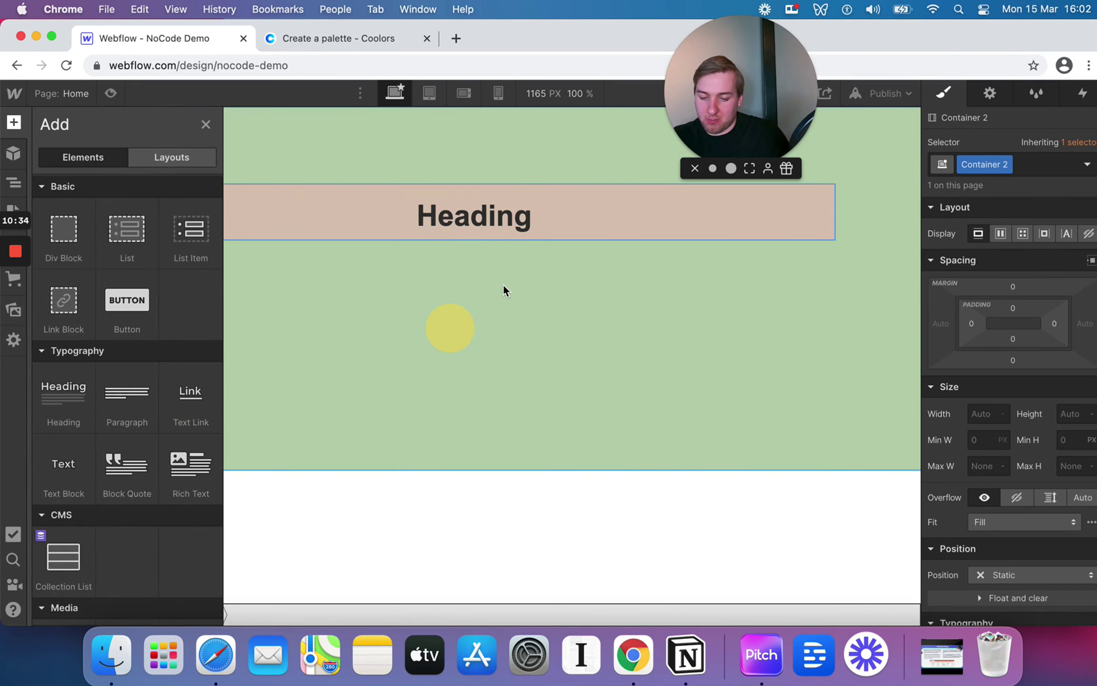
drag(486, 222, 453, 237)
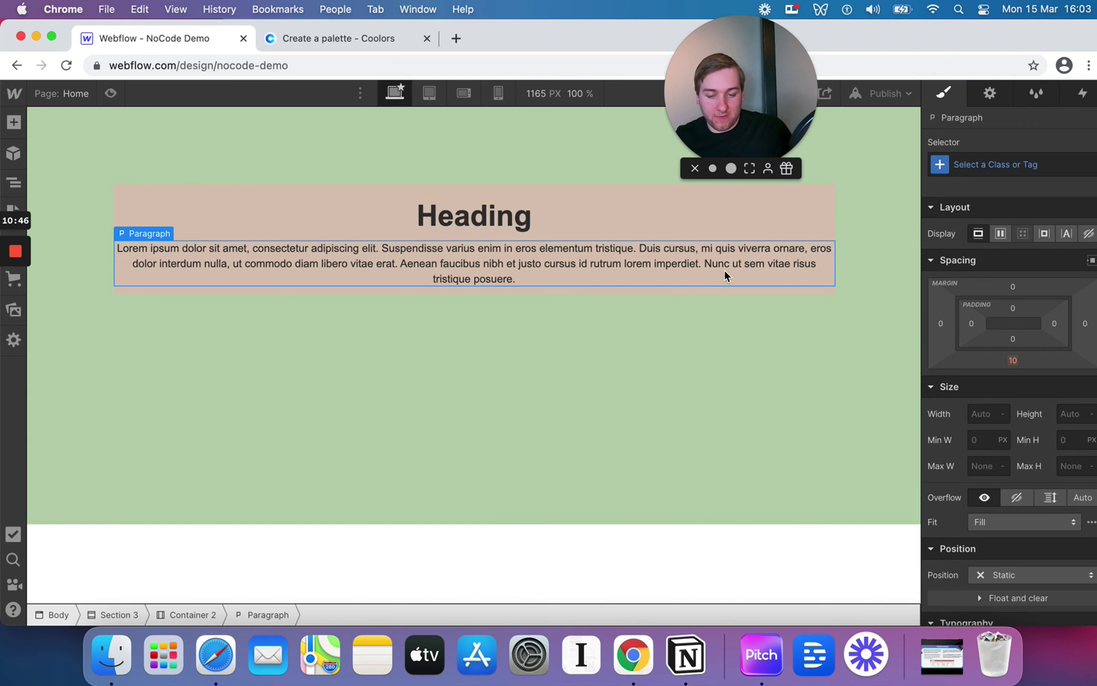
Set the paragraph's left margin to 50 px
click(940, 324)
text(50)
key(Return)
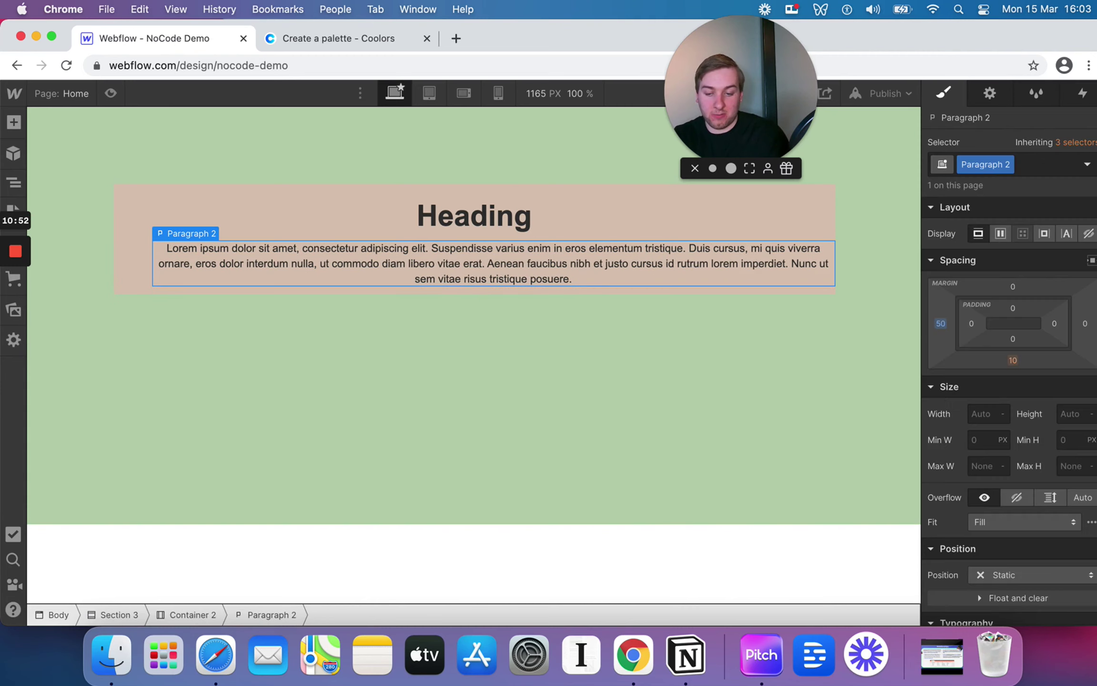
Set the paragraph's right margin to 50 px
click(1085, 325)
text(50)
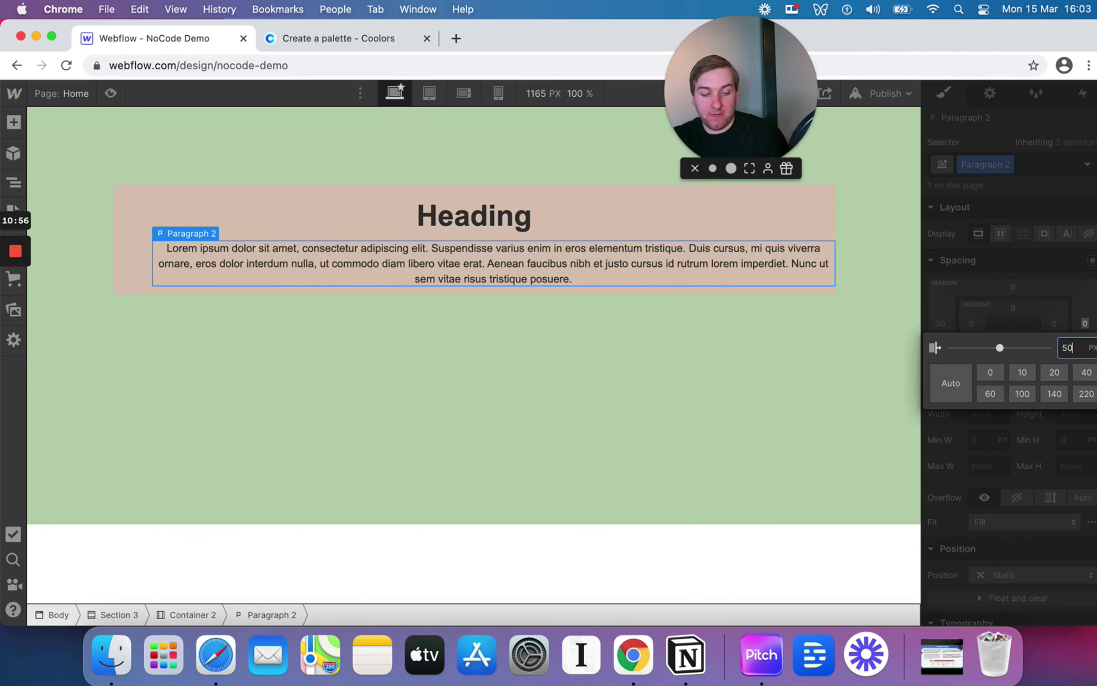
key(Return)
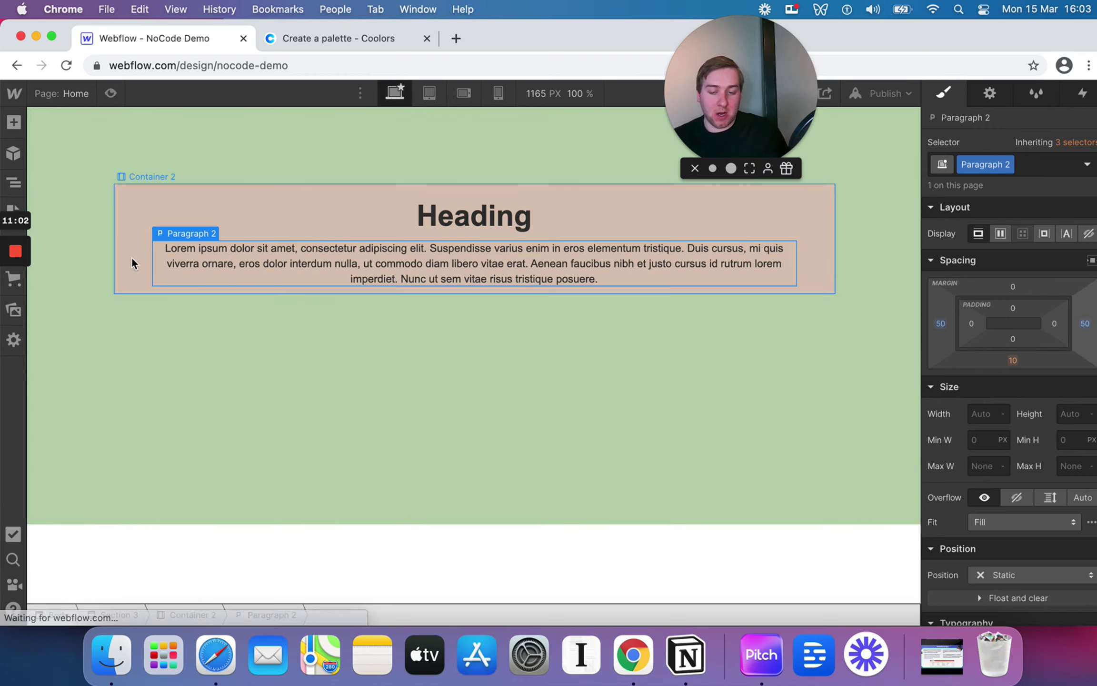
Try left paddings of 10 px and 30 px on the paragraph and undo them
click(970, 326)
text(1)
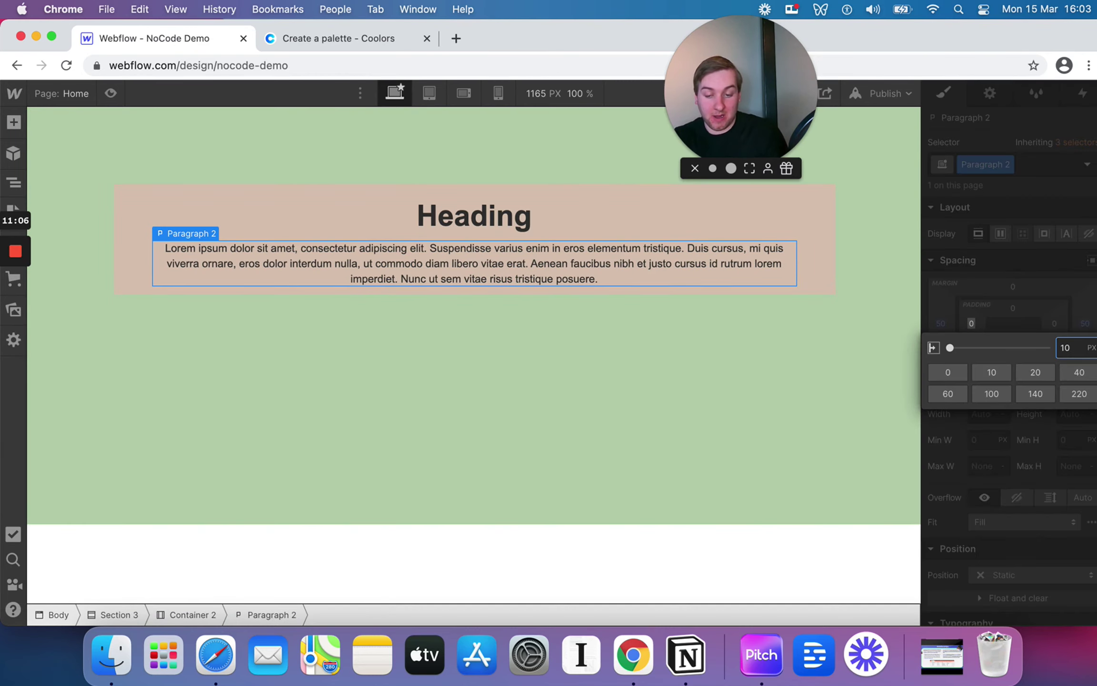
text(0)
key(Return)
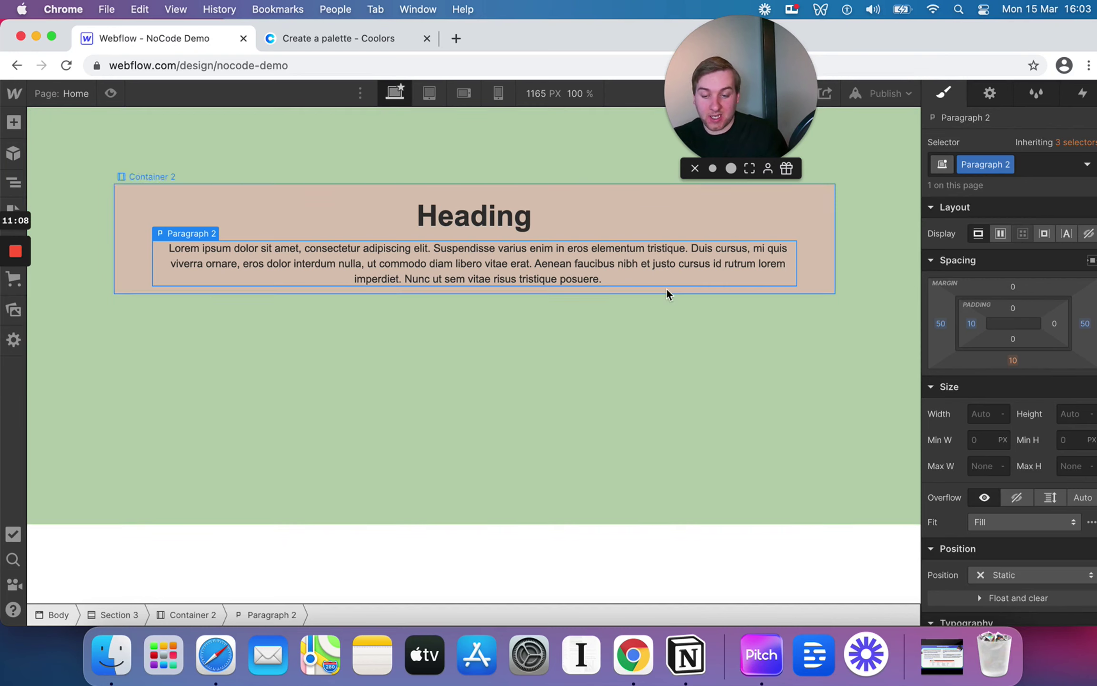
click(972, 326)
text(30)
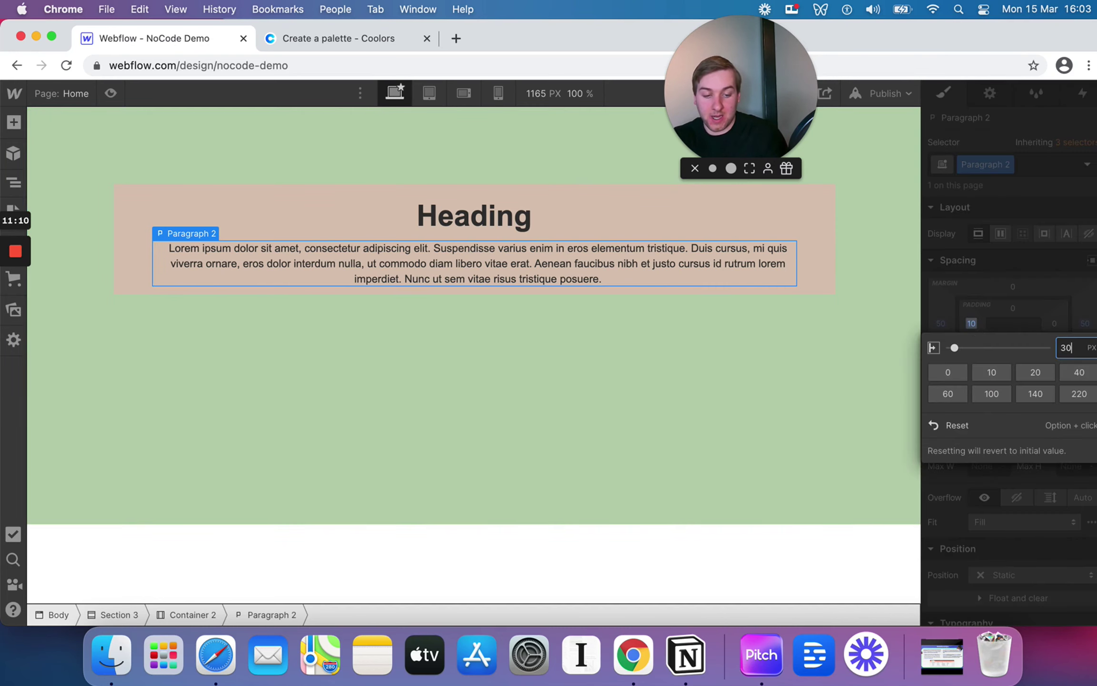
key(Return)
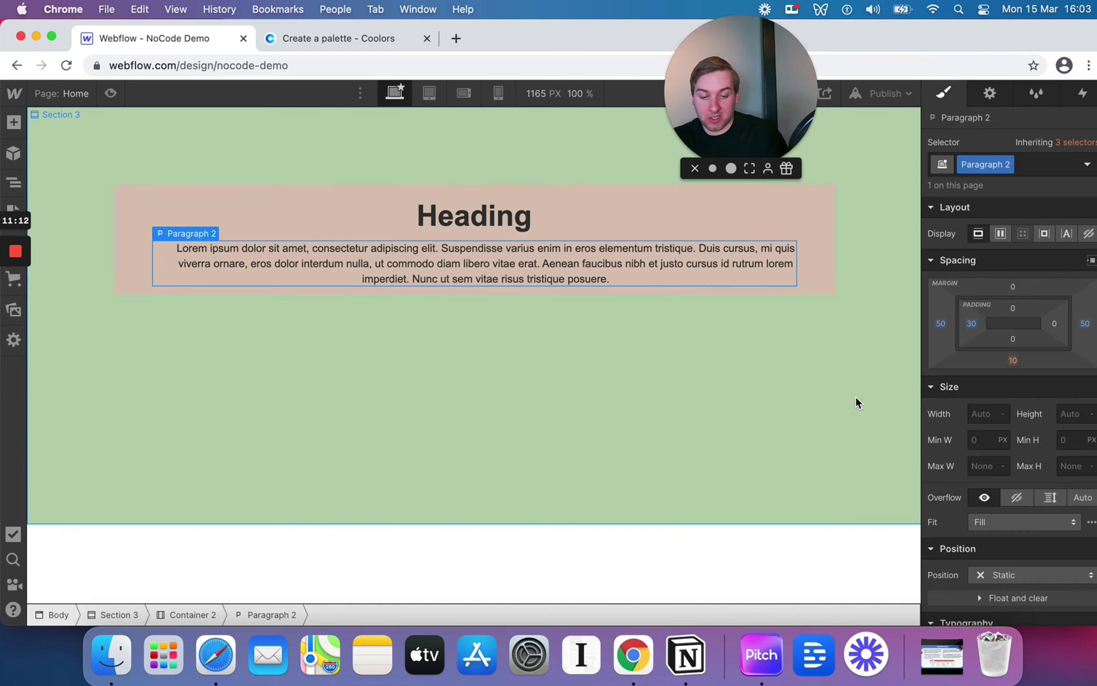
key(super+z)
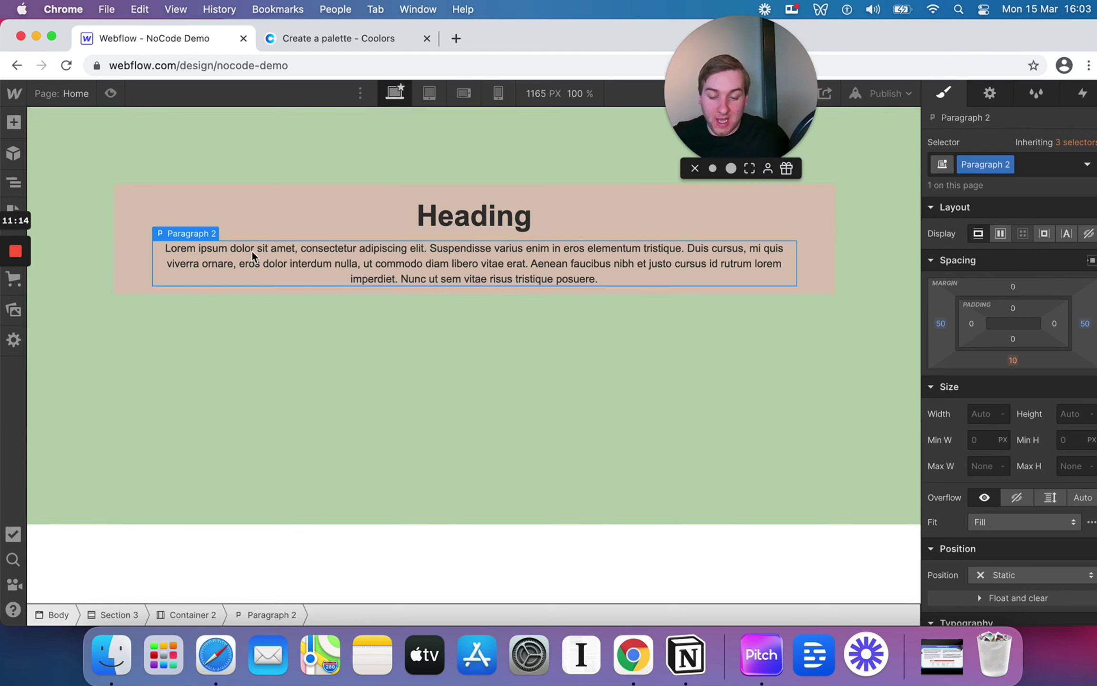
Replace the paragraph text with "This is a NoCode app - I am demonstrating how Webflow can put various components together to create something"
double_click(399, 259)
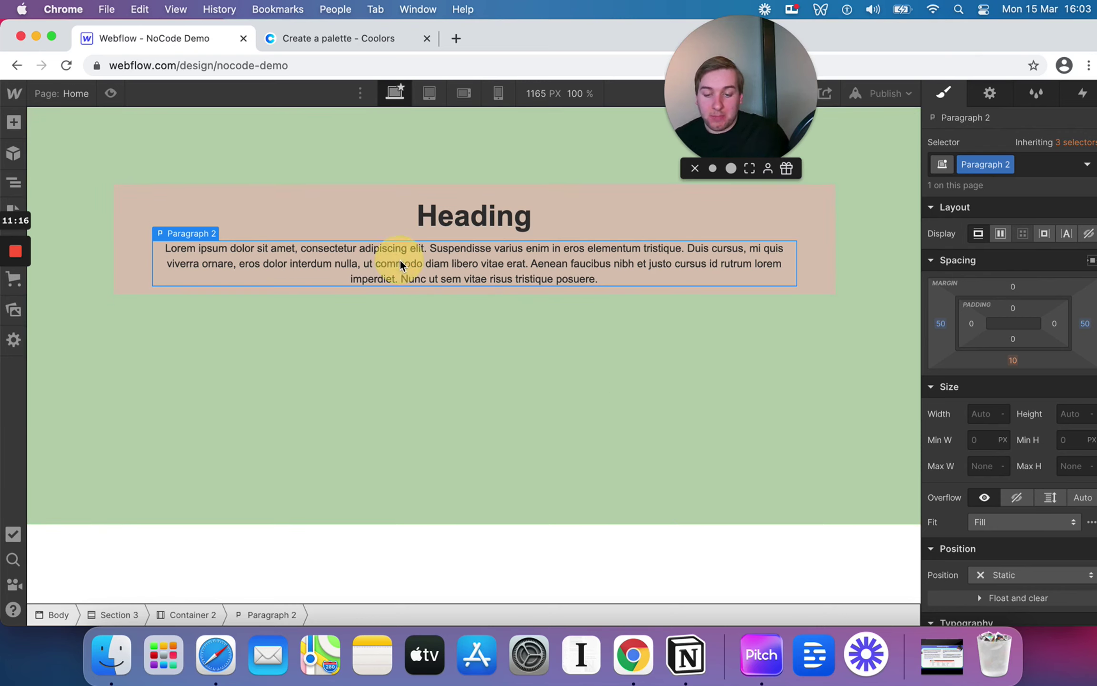
click(400, 260)
key(super+a)
text(This is a NoCode a)
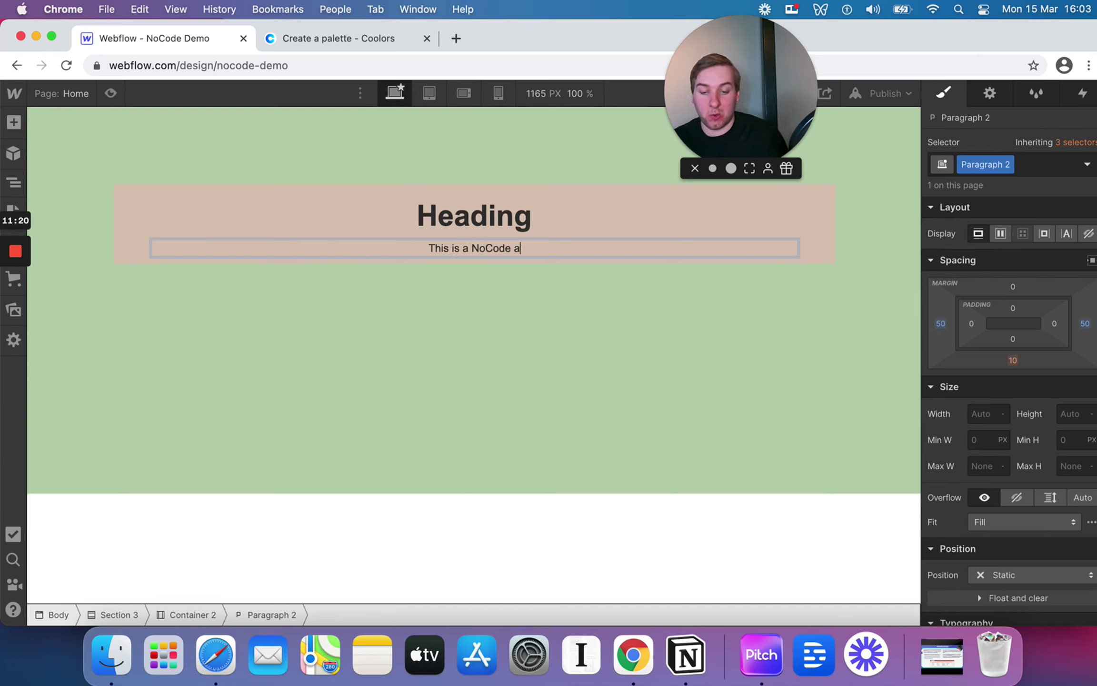
text(pp - I am dmon)
key(BackSpace)
key(BackSpace)
key(BackSpace)
text(emonstrating )
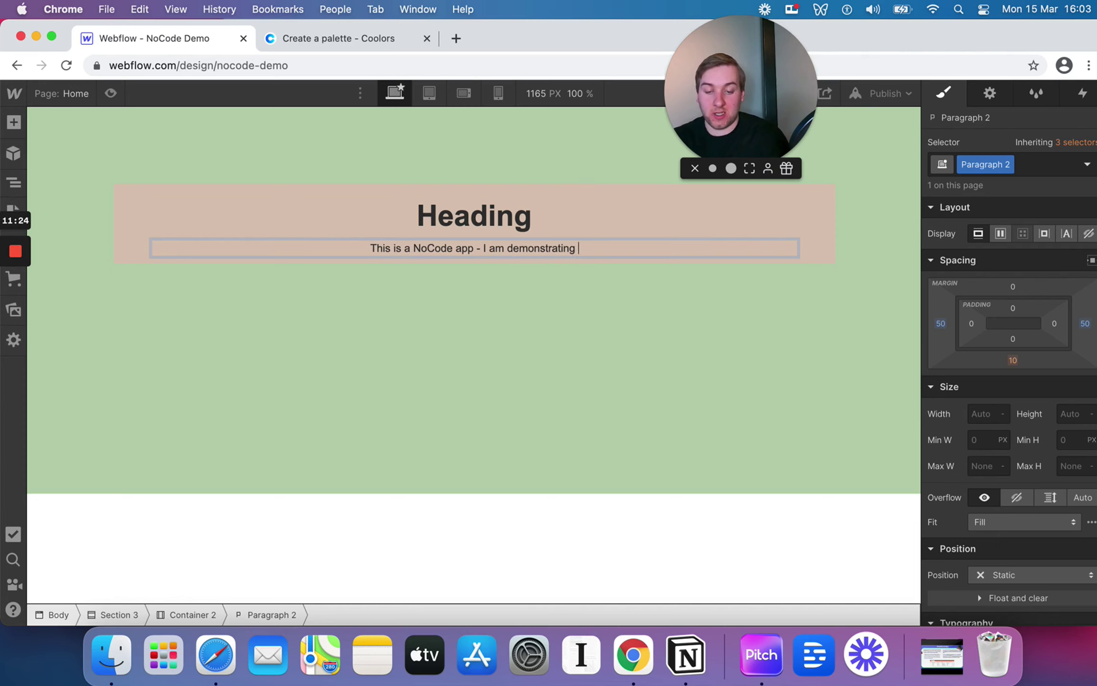
text(how Webflow can put fa)
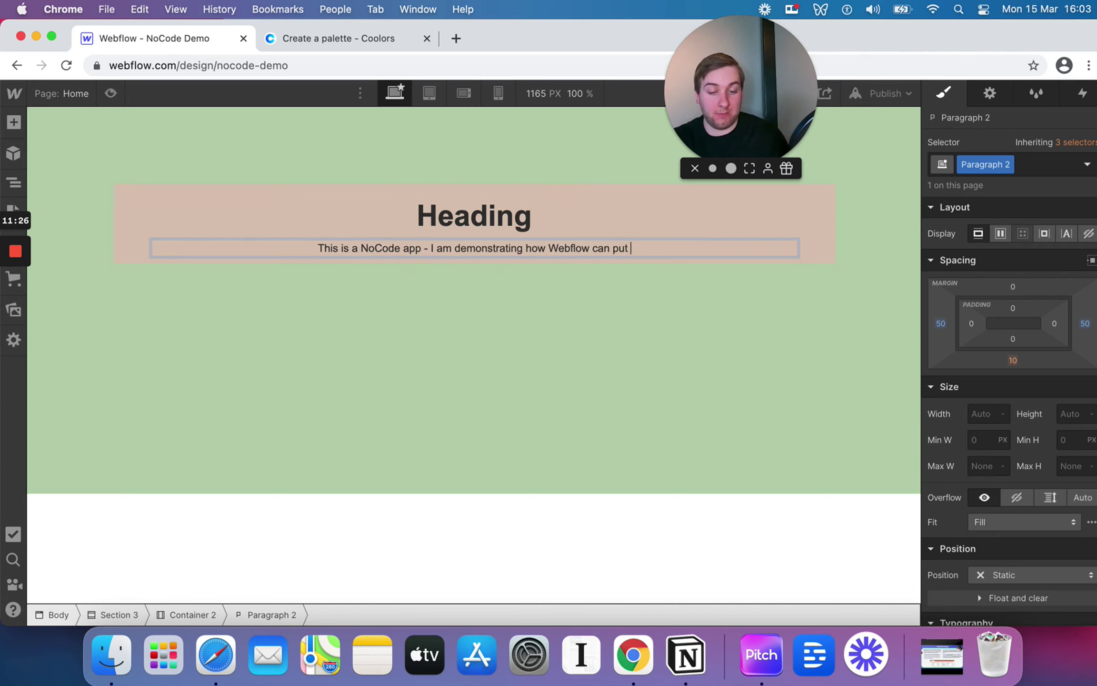
key(BackSpace)
key(BackSpace)
text(various comp)
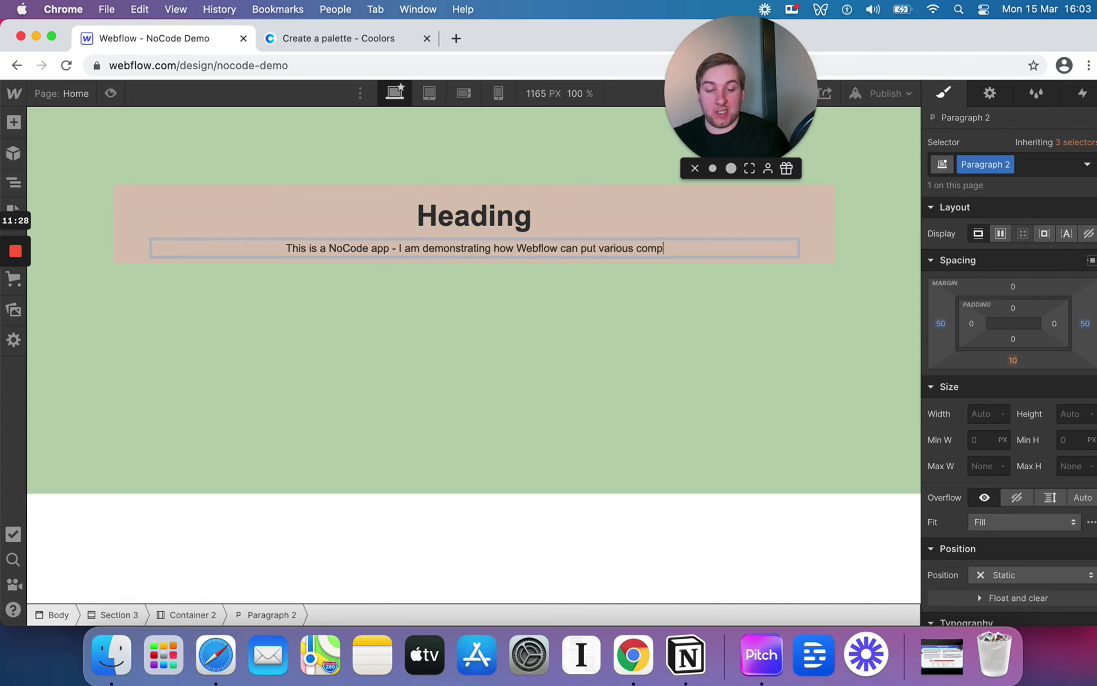
text(onents togethe)
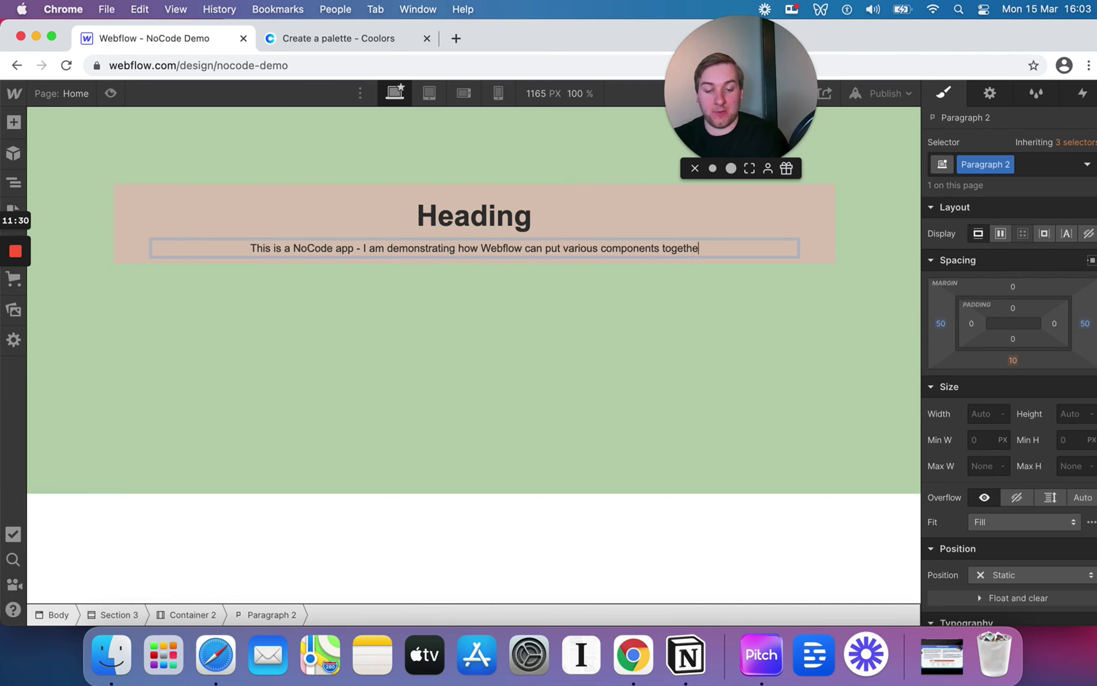
text(r to create something)
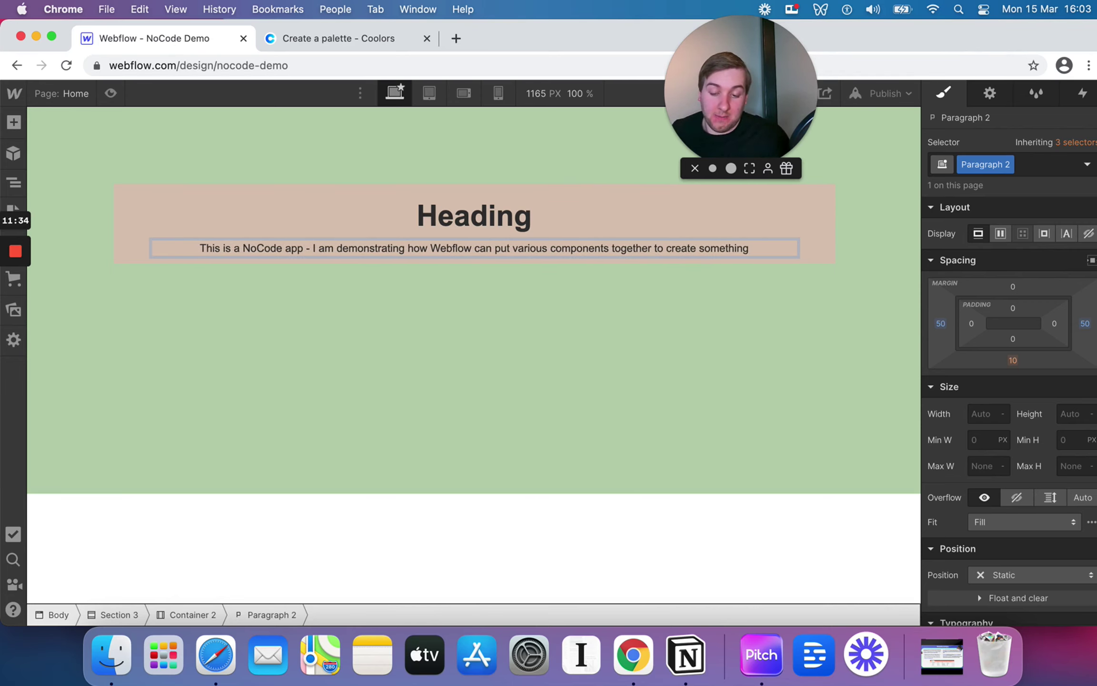
Add three separate lines reading "Yadda" beneath the sentence, using line breaks within the same paragraph
key(shift+Return)
text(Yadda)
key(shift+Return)
text(Yadda]Y)
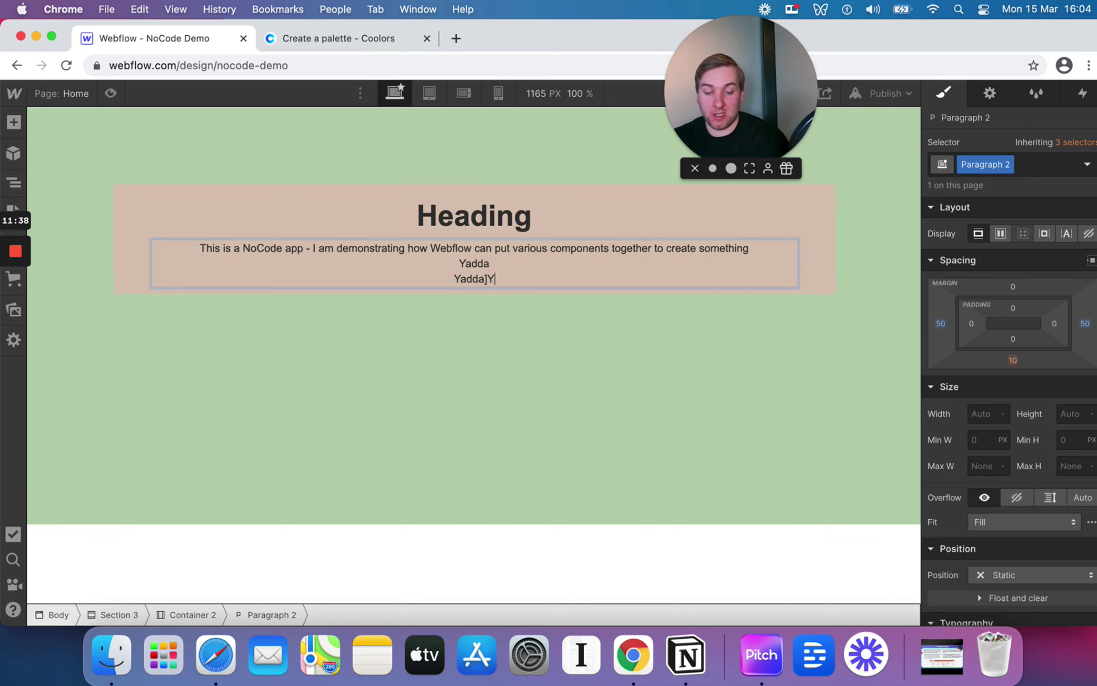
key(BackSpace)
key(BackSpace)
key(shift+Return)
text(Yadda)
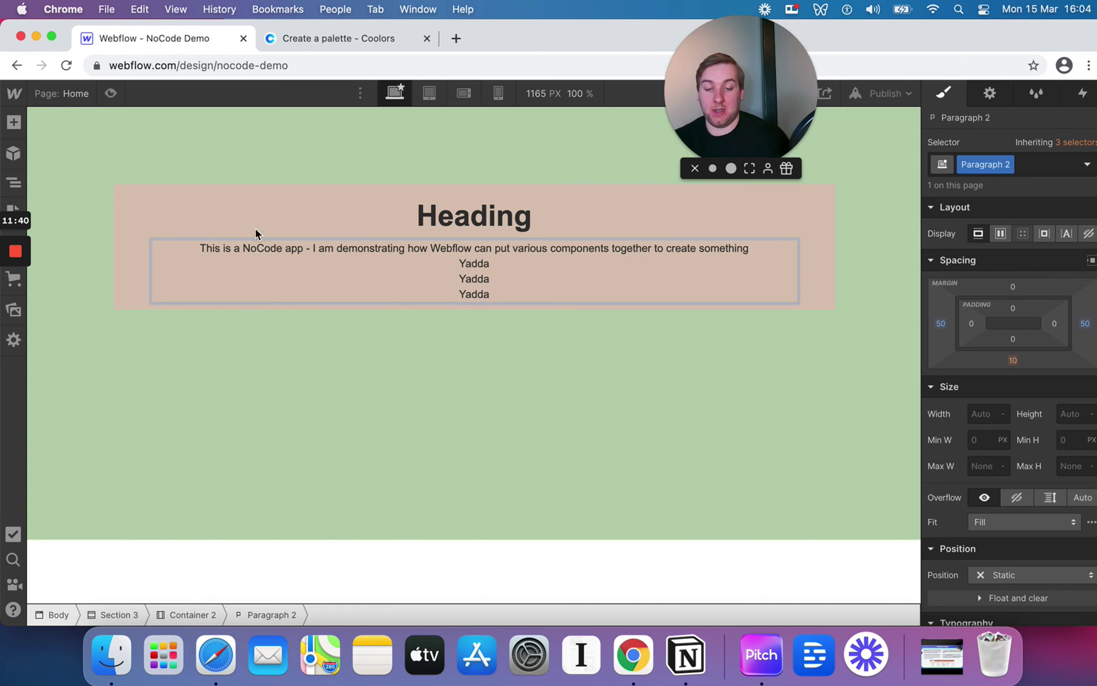
Change the heading text to "This is my 1st NoCode Website"
click(367, 214)
double_click(454, 219)
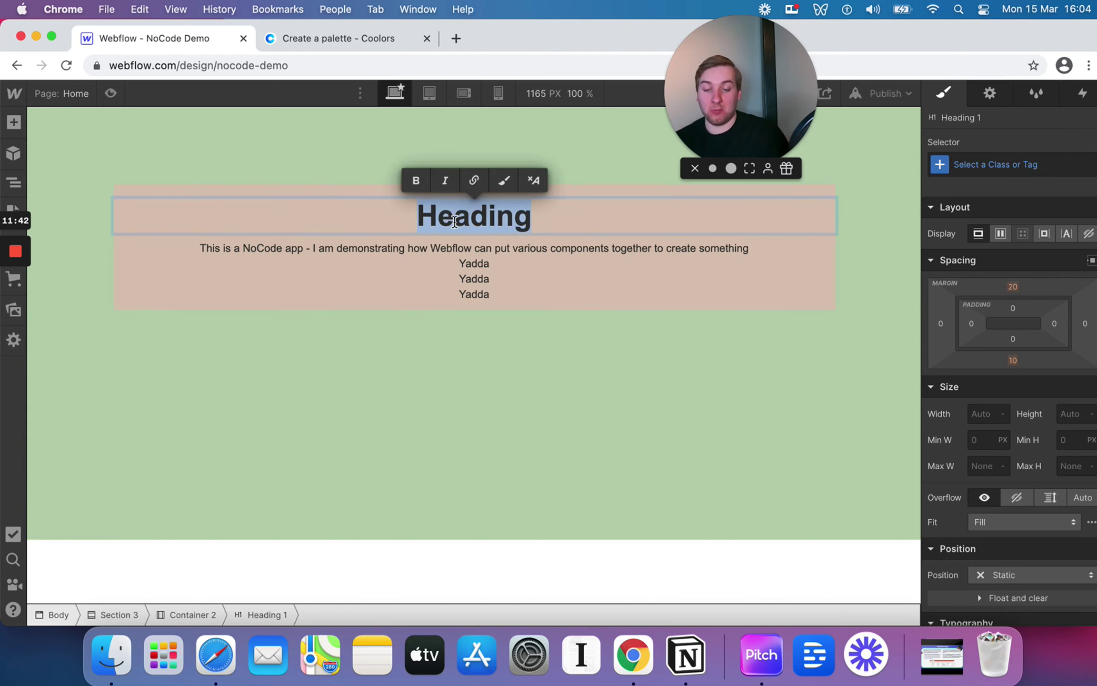
text(This is my 1st NoCode Website)
click(378, 317)
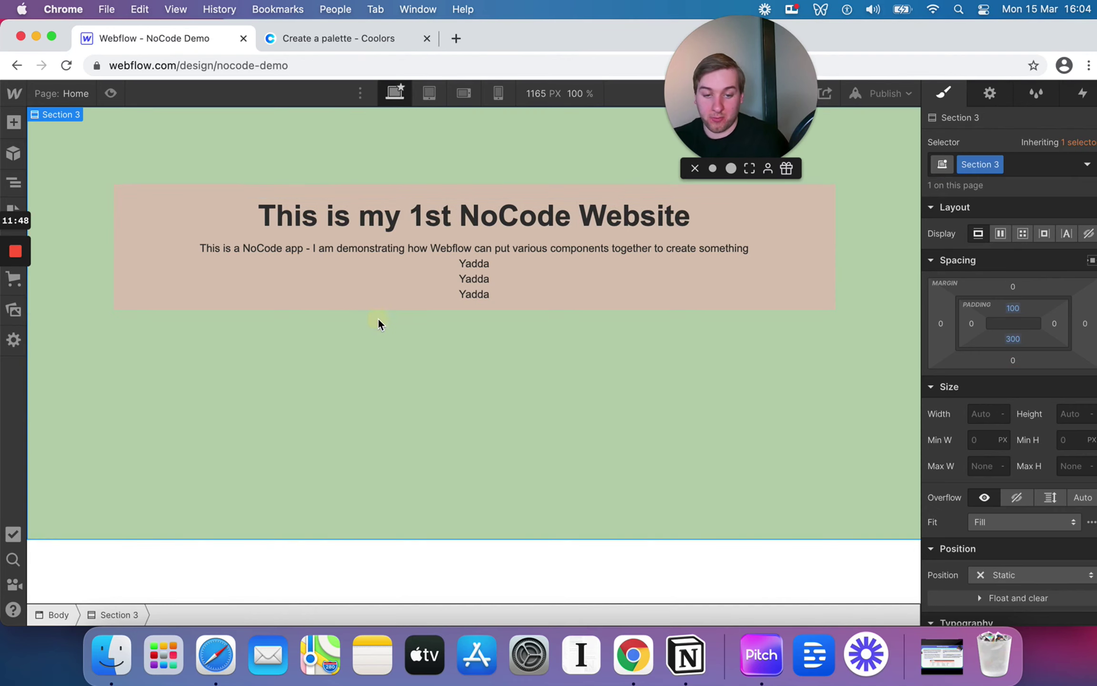
Set the heading's bottom margin to 20 px and raise it to 25 px
click(163, 212)
click(382, 284)
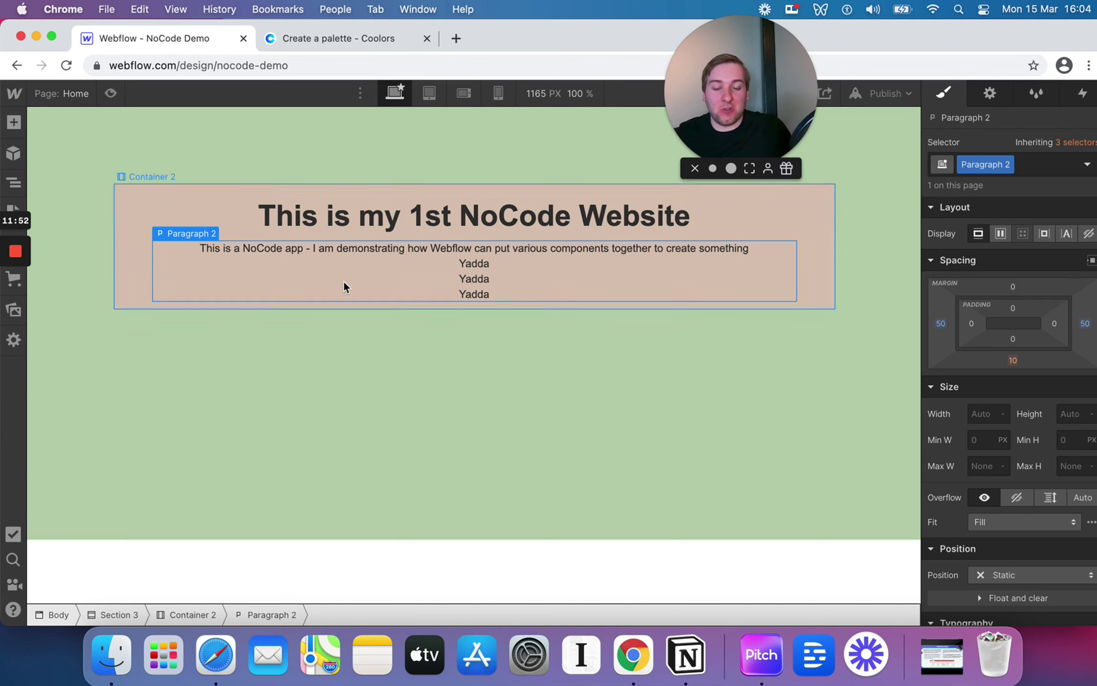
click(460, 221)
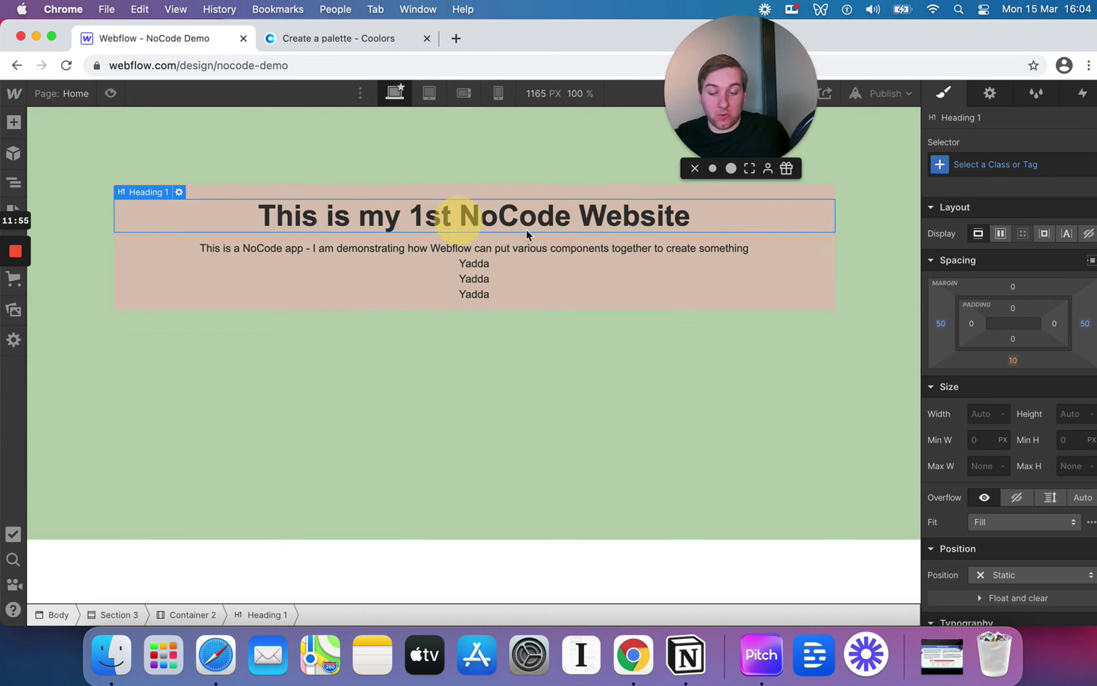
click(1012, 359)
text(20)
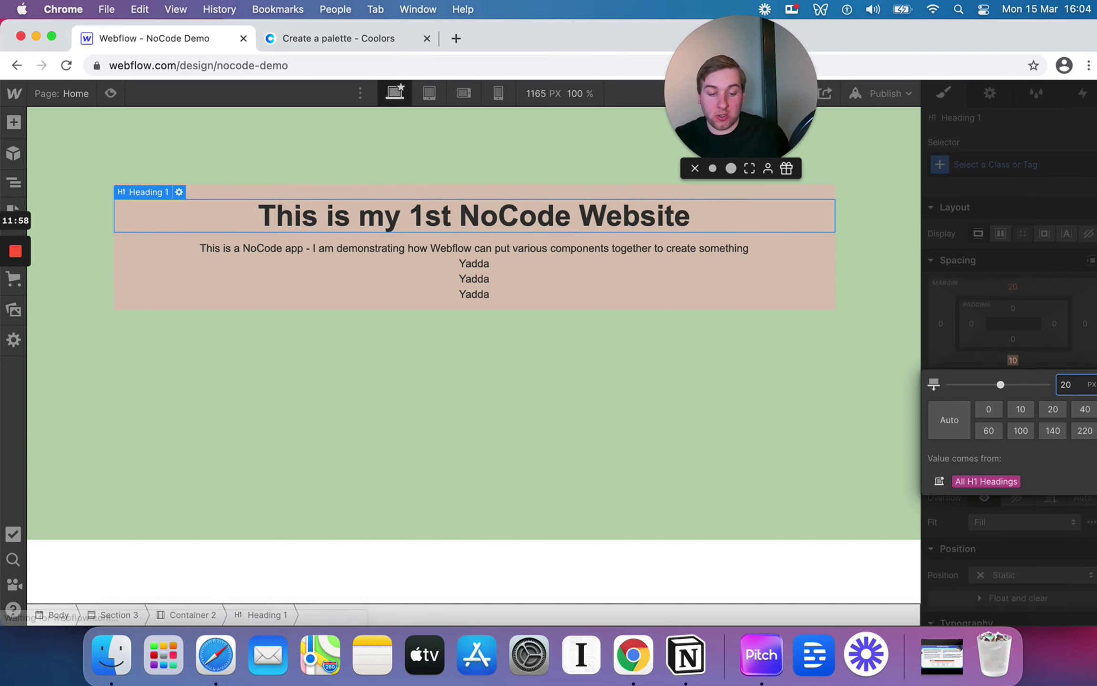
key(Return)
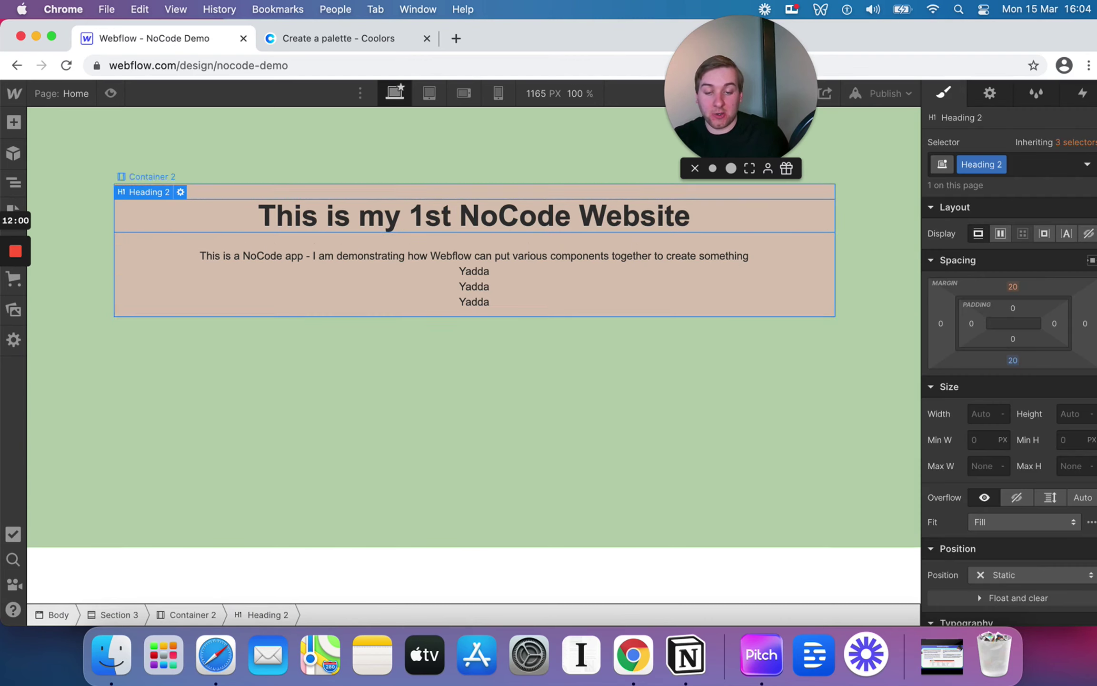
click(1011, 360)
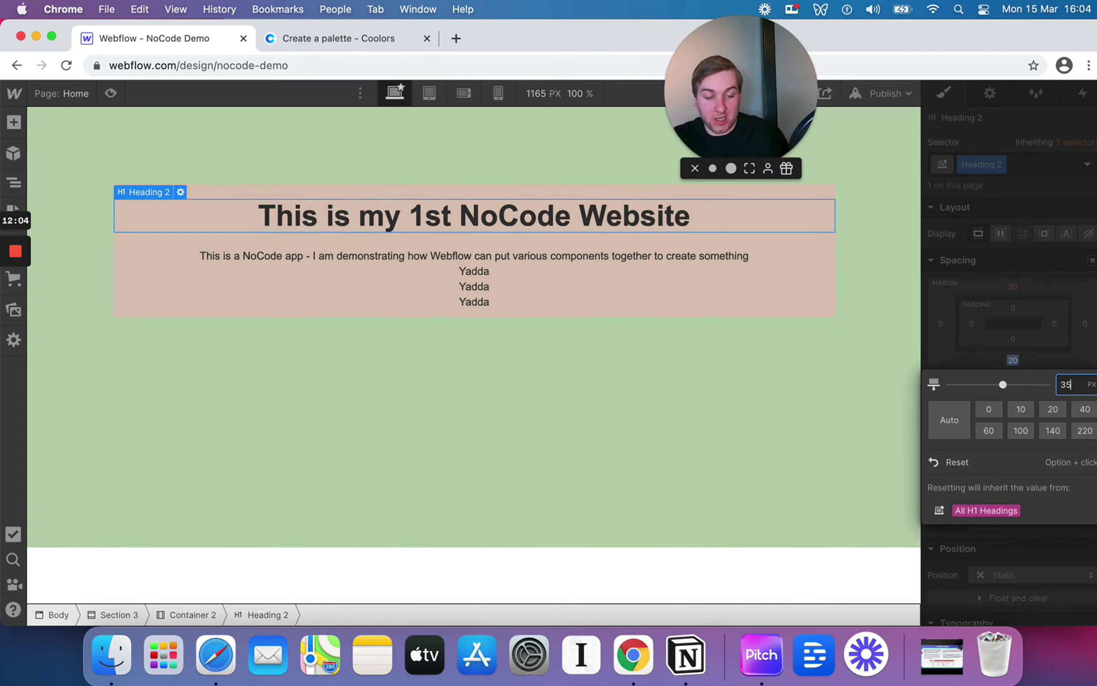
text(25)
key(Return)
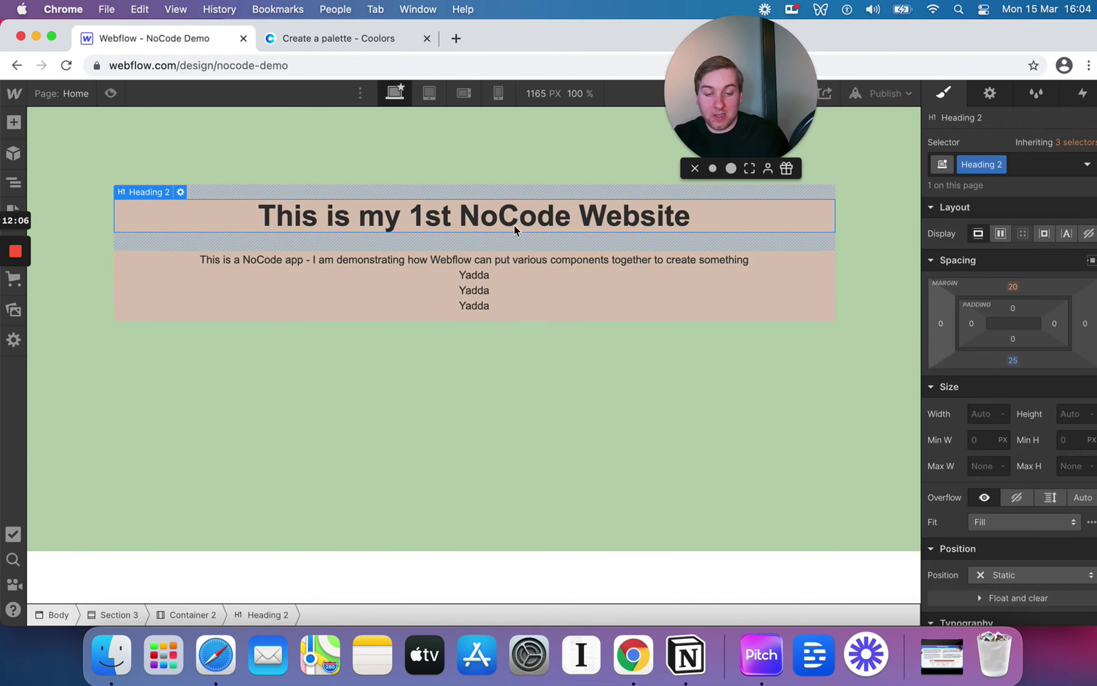
Delete the three "Yadda" lines from the paragraph and finish editing its text
click(561, 332)
click(815, 298)
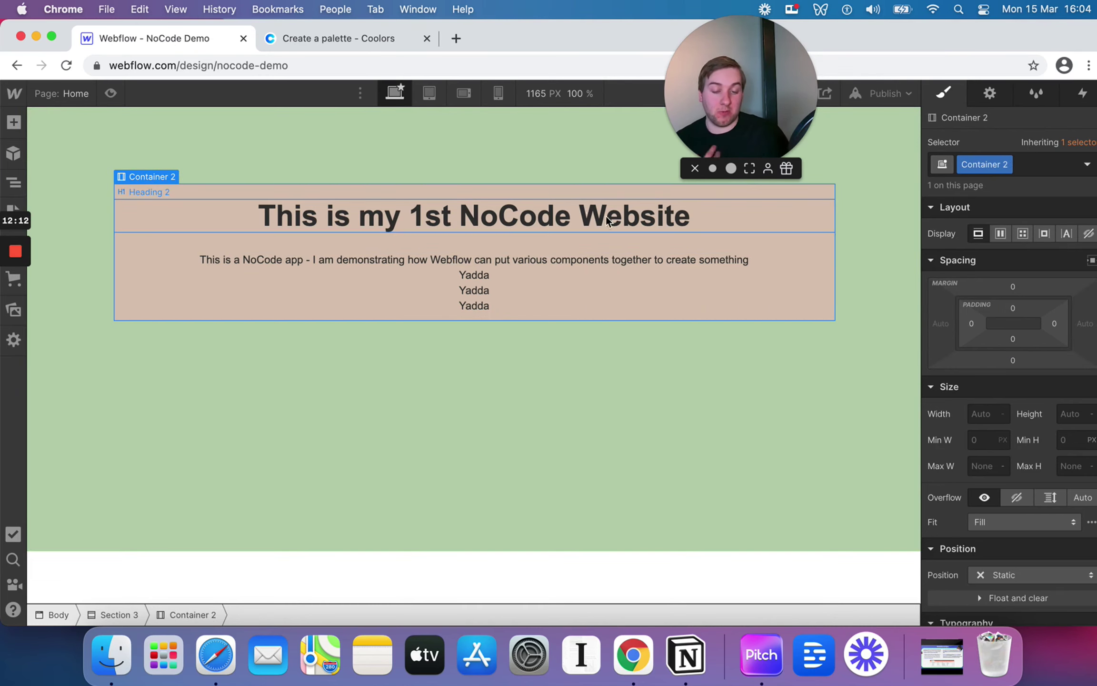
double_click(436, 305)
click(491, 305)
shift+click(429, 277)
key(BackSpace)
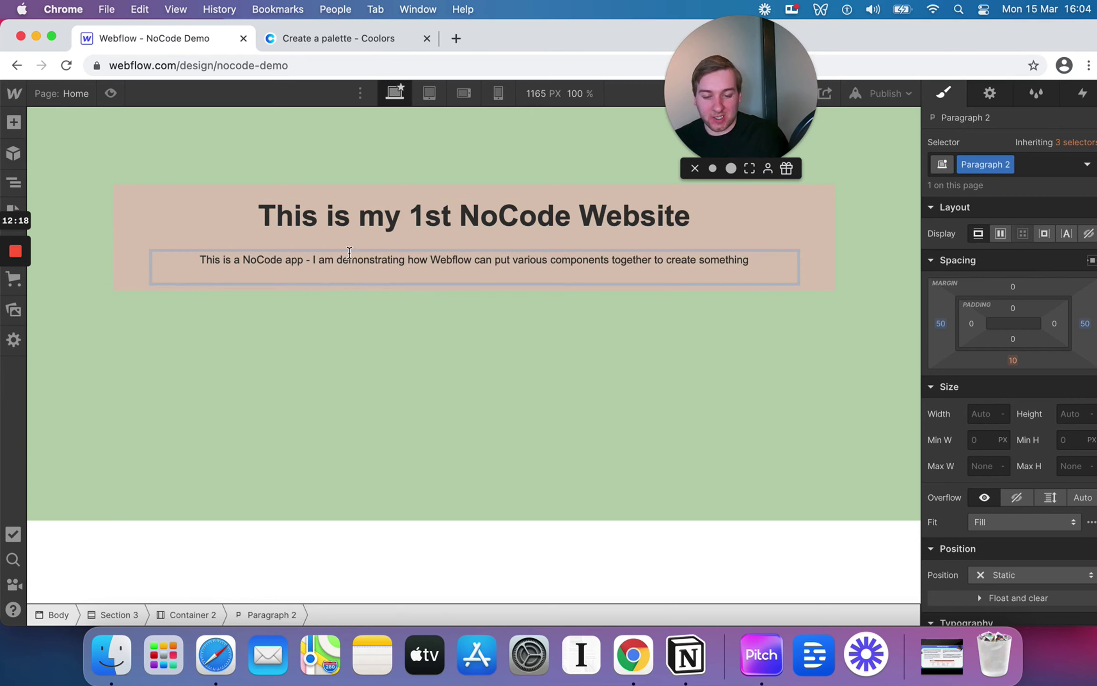
click(228, 209)
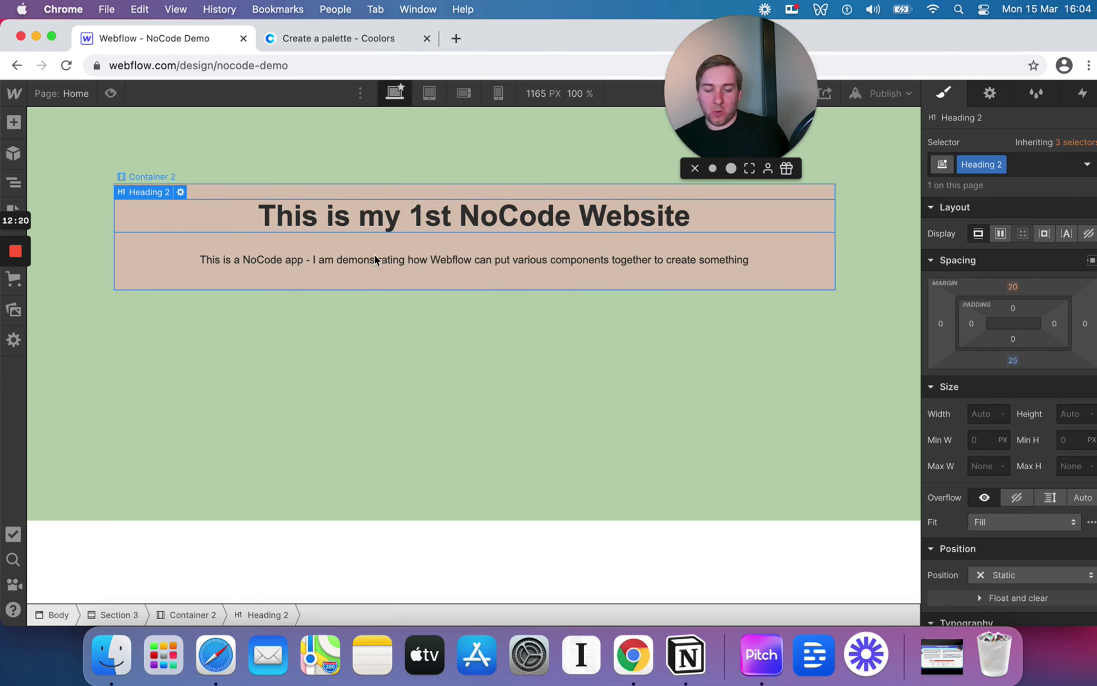
click(13, 122)
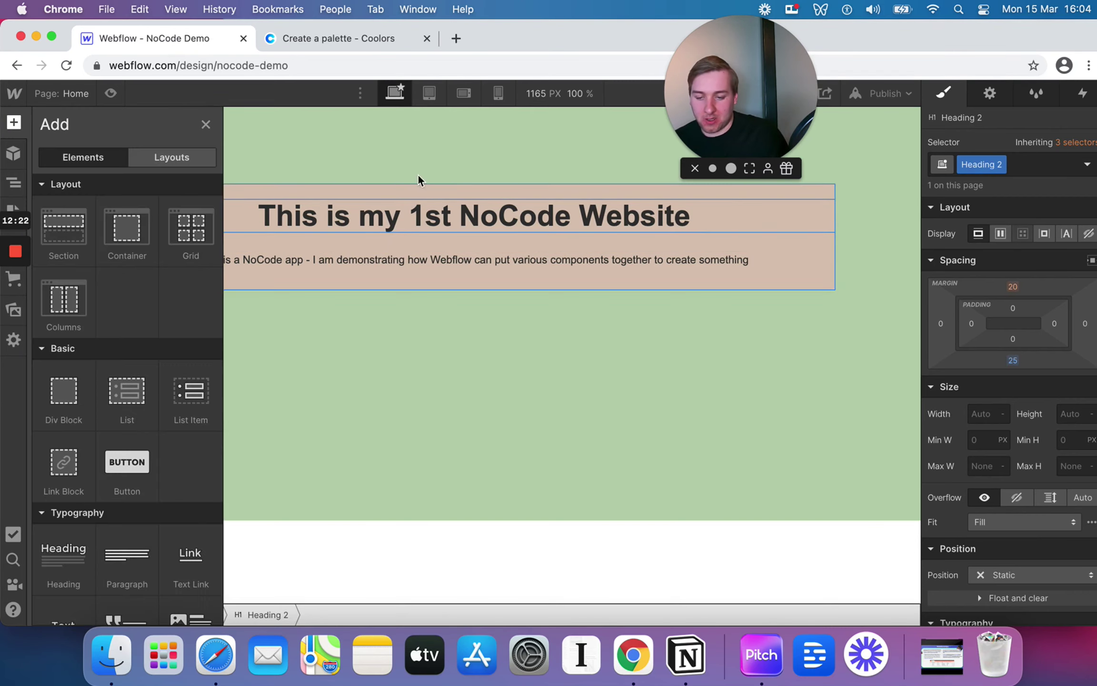
click(389, 157)
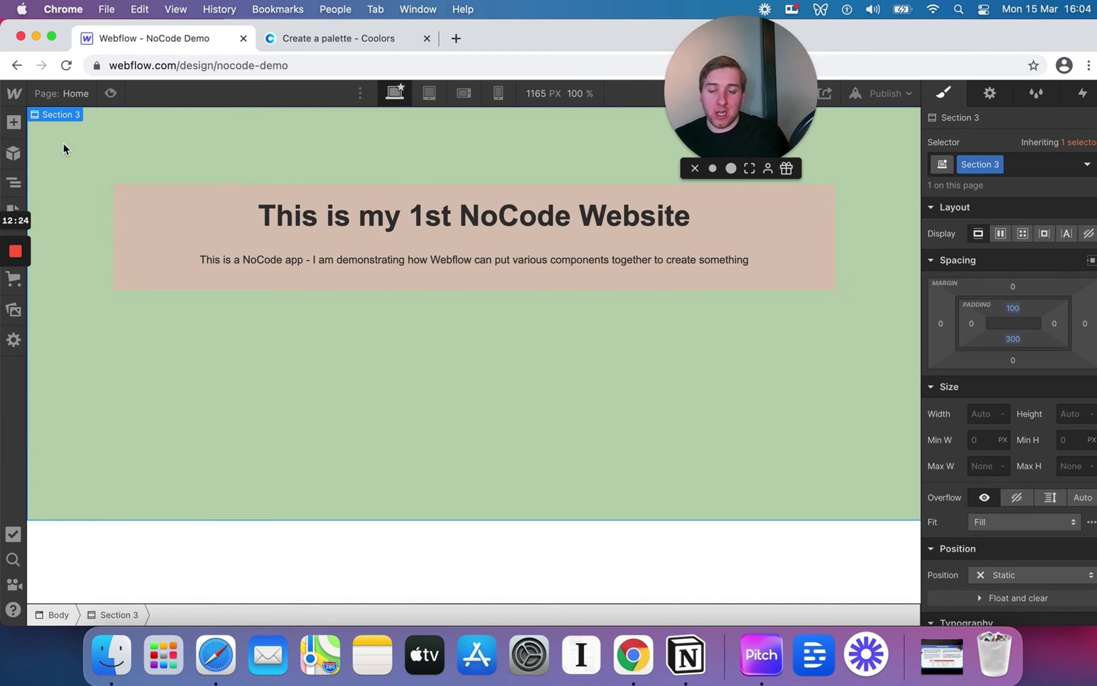
click(198, 217)
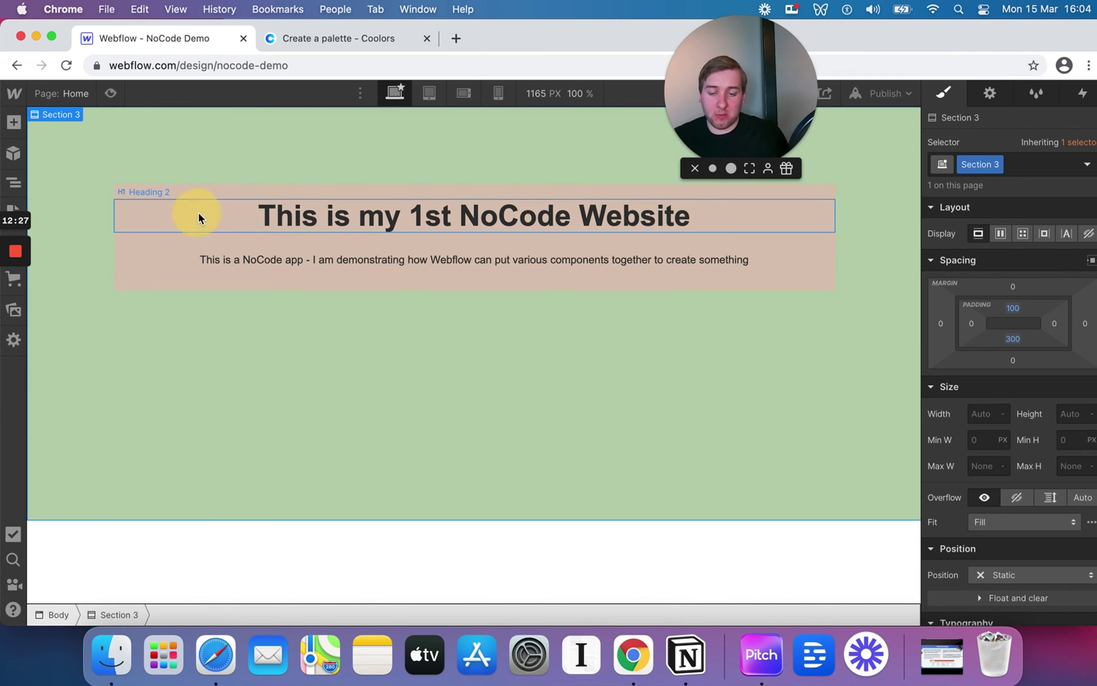
click(459, 368)
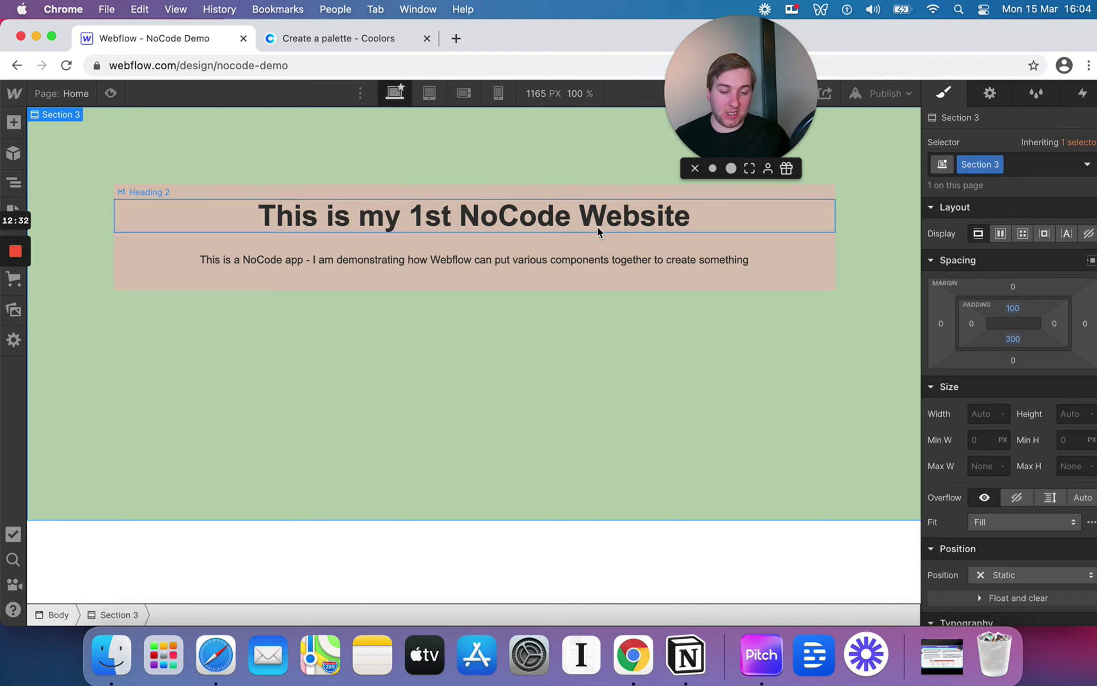
Add a Div Block inside the container below the paragraph and select the container
click(19, 123)
scroll(180, 334, down, 5)
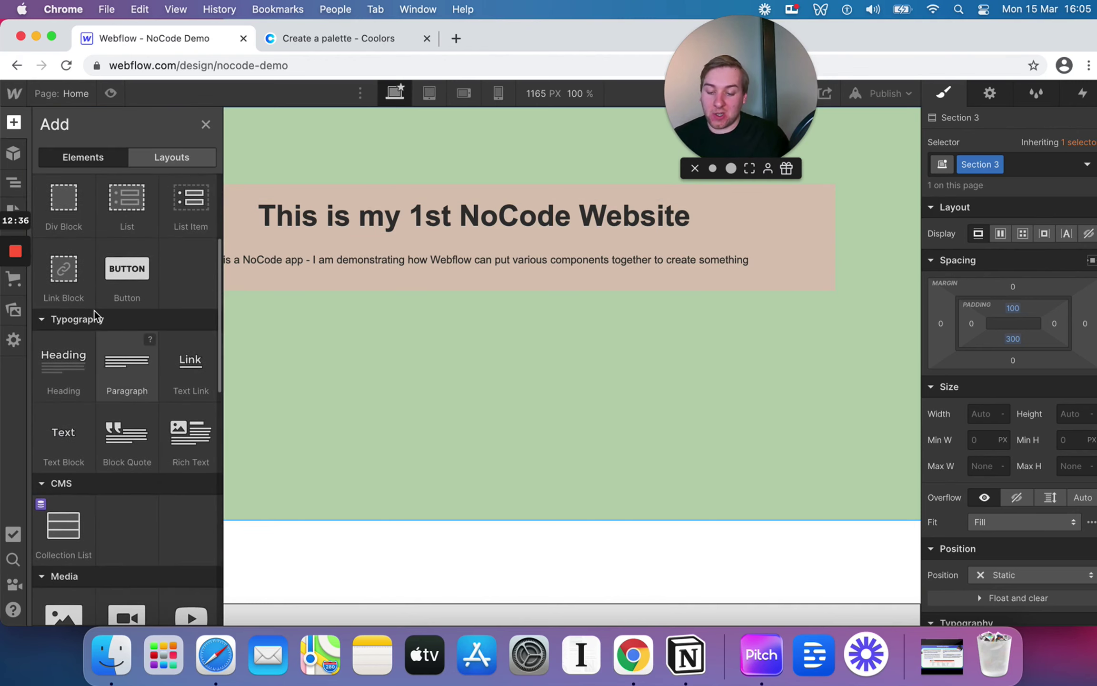
scroll(146, 374, down, 5)
scroll(147, 372, up, 10)
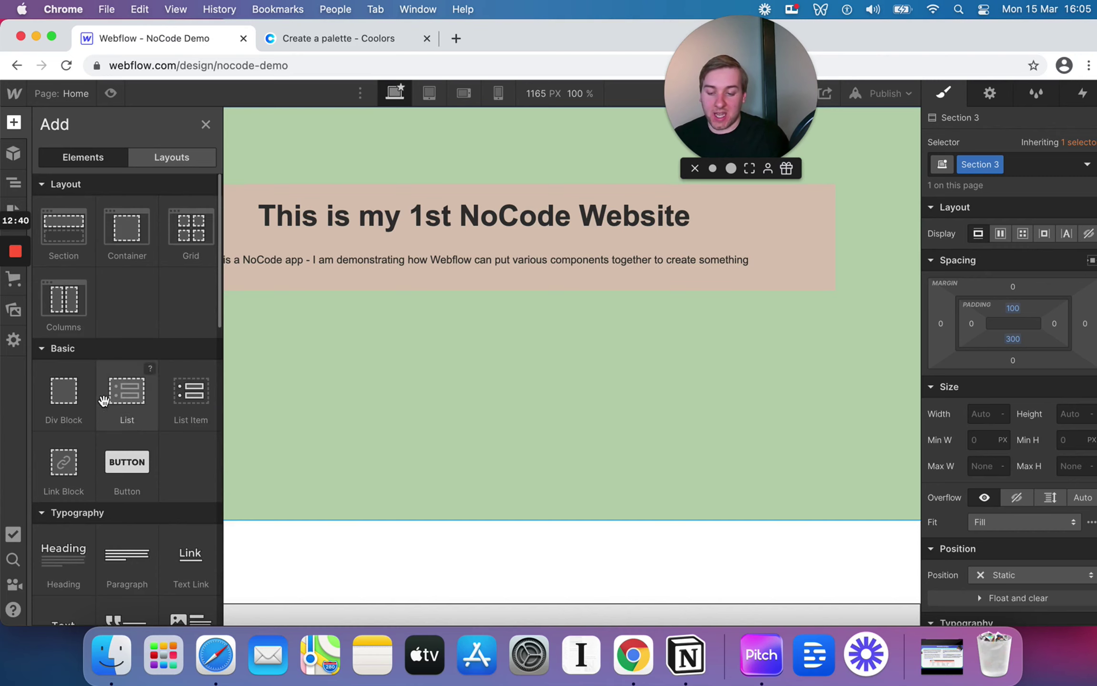
drag(67, 406, 322, 284)
drag(68, 404, 375, 276)
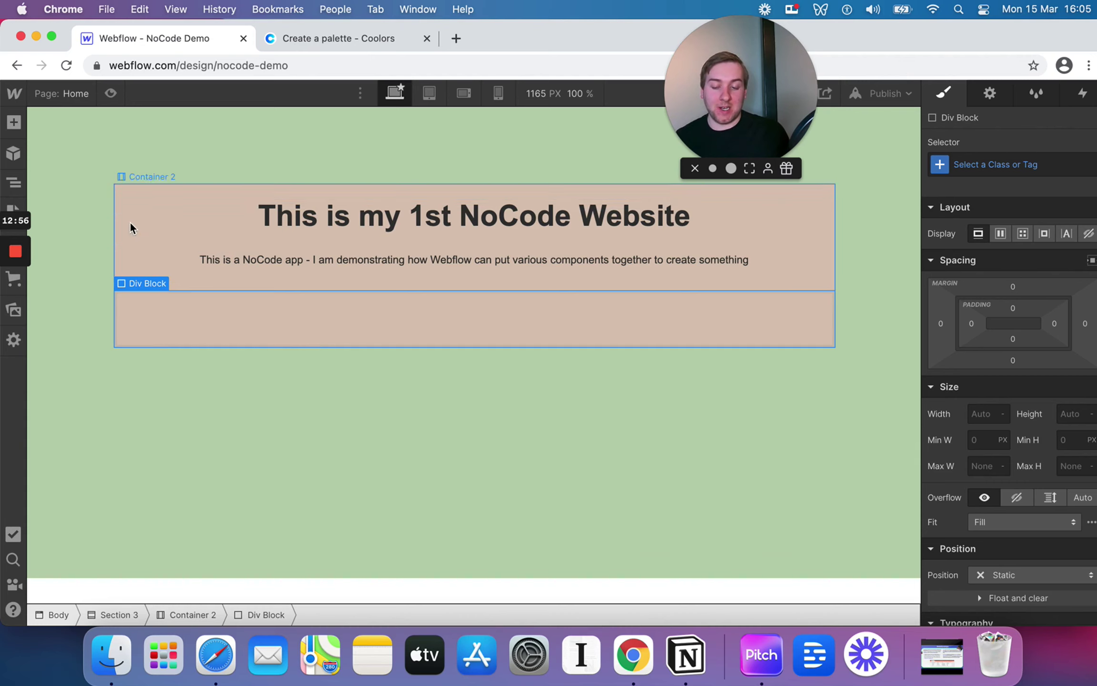
click(141, 194)
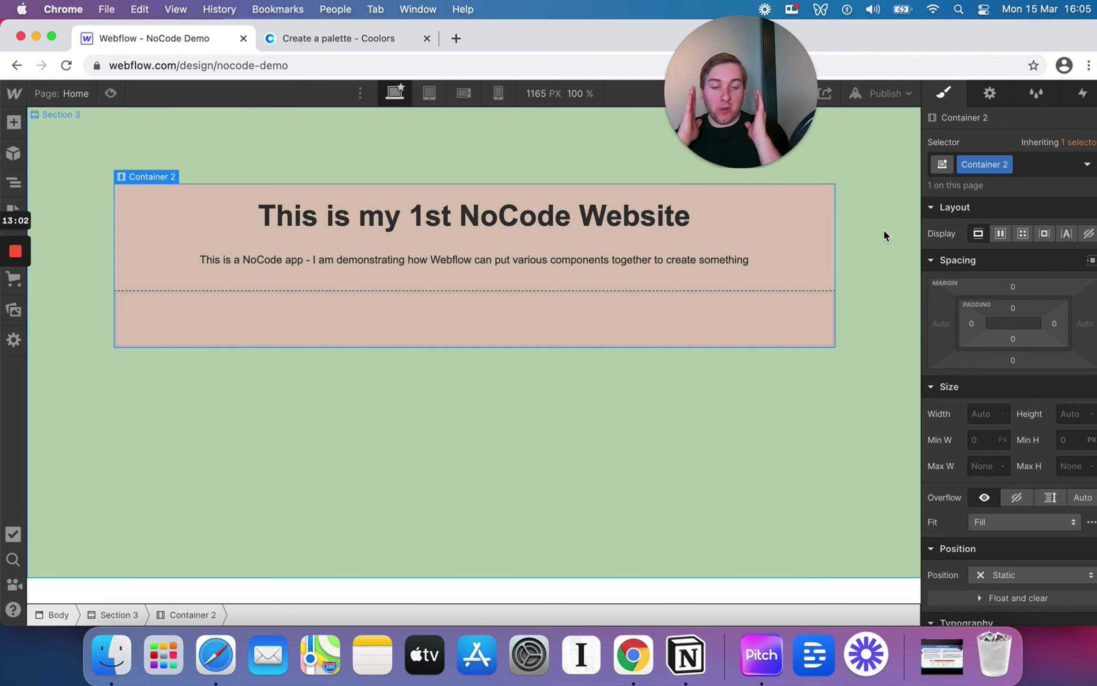
Paste two more copies of the Div Block below the existing one inside the container
click(428, 305)
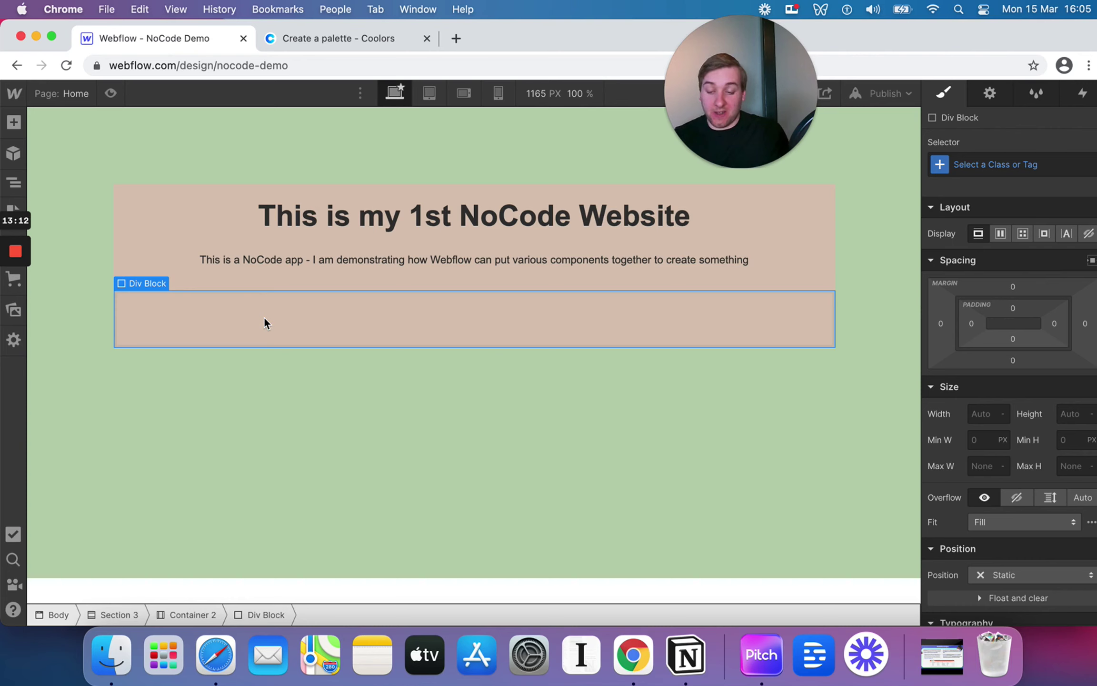
key(super+v)
key(super+v)
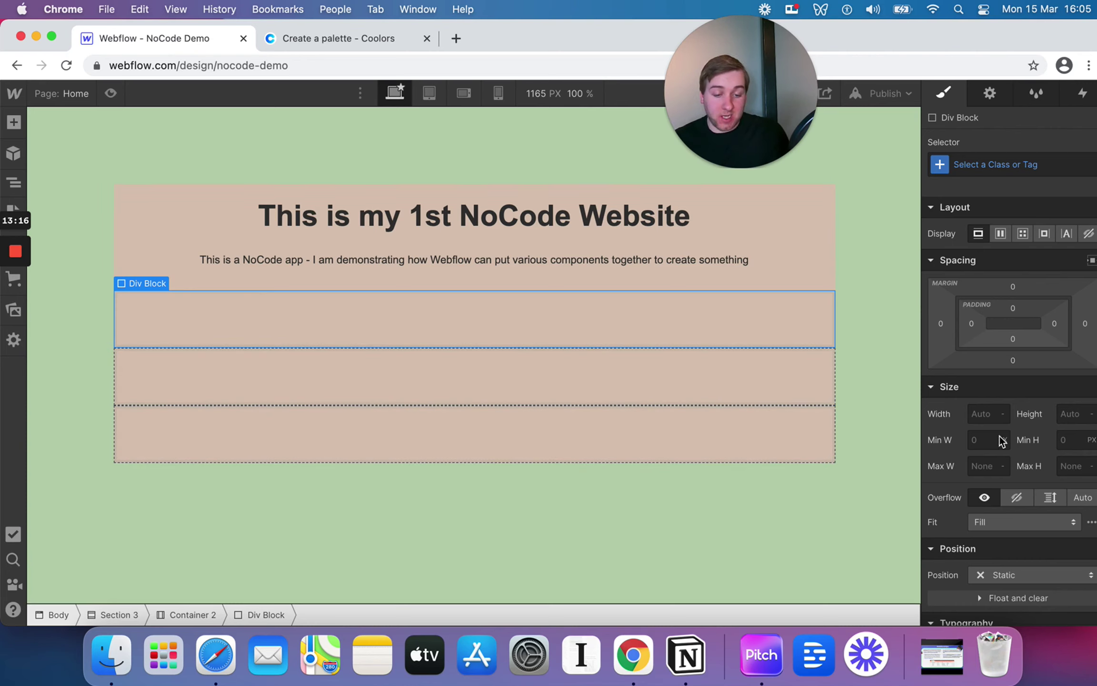
Try a width of 100 px and a height of 50 px on the first div block
click(985, 413)
text(100px)
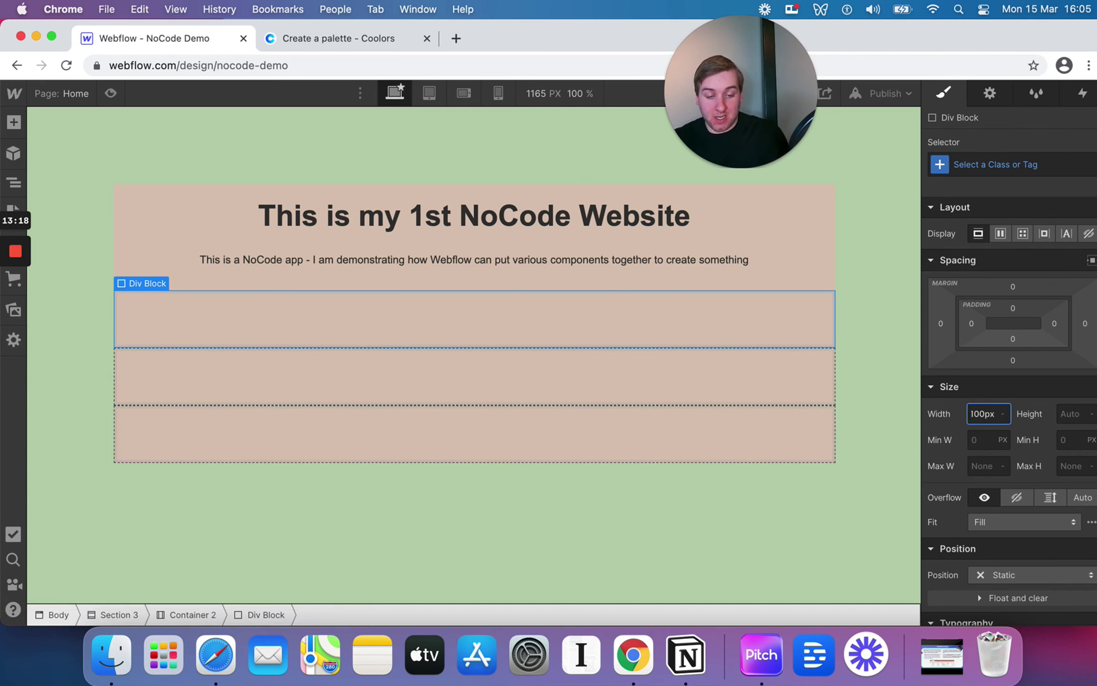
key(Return)
click(1073, 413)
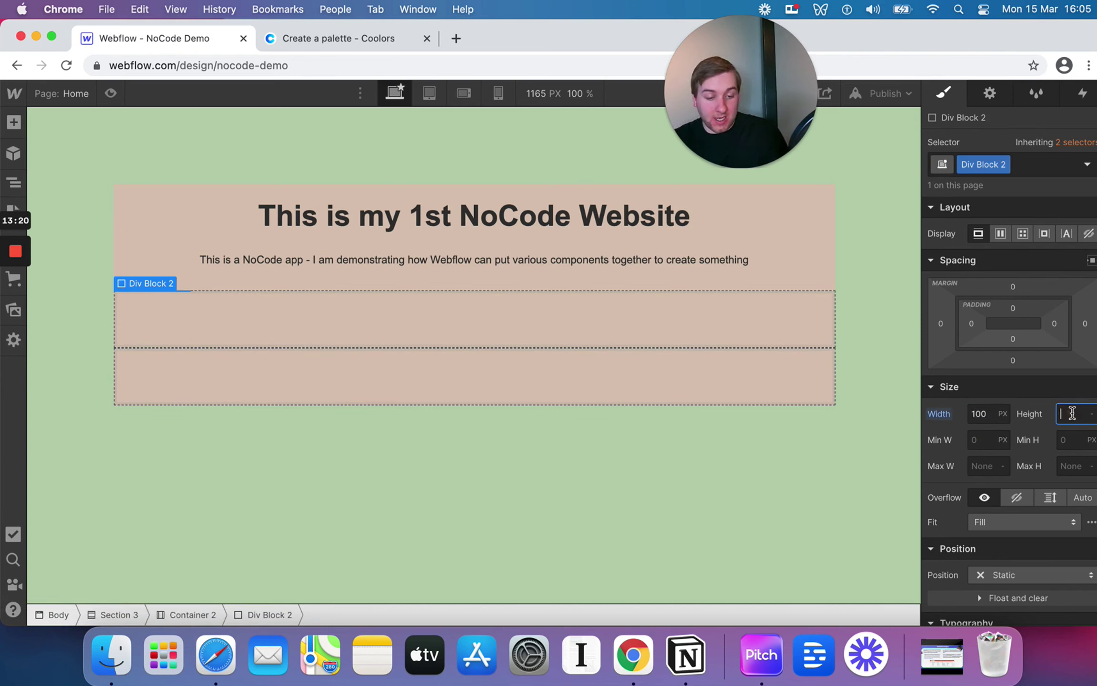
text(50px)
key(Return)
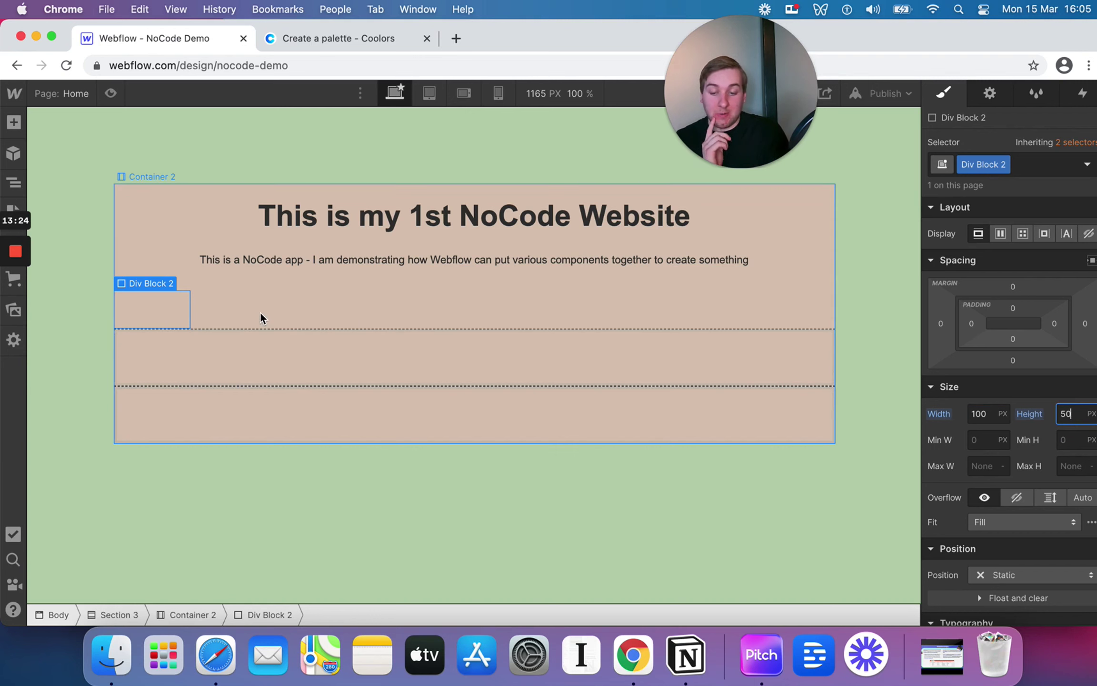
Undo the width and height changes on the first div block
key(super+z)
key(super+z)
key(super+z)
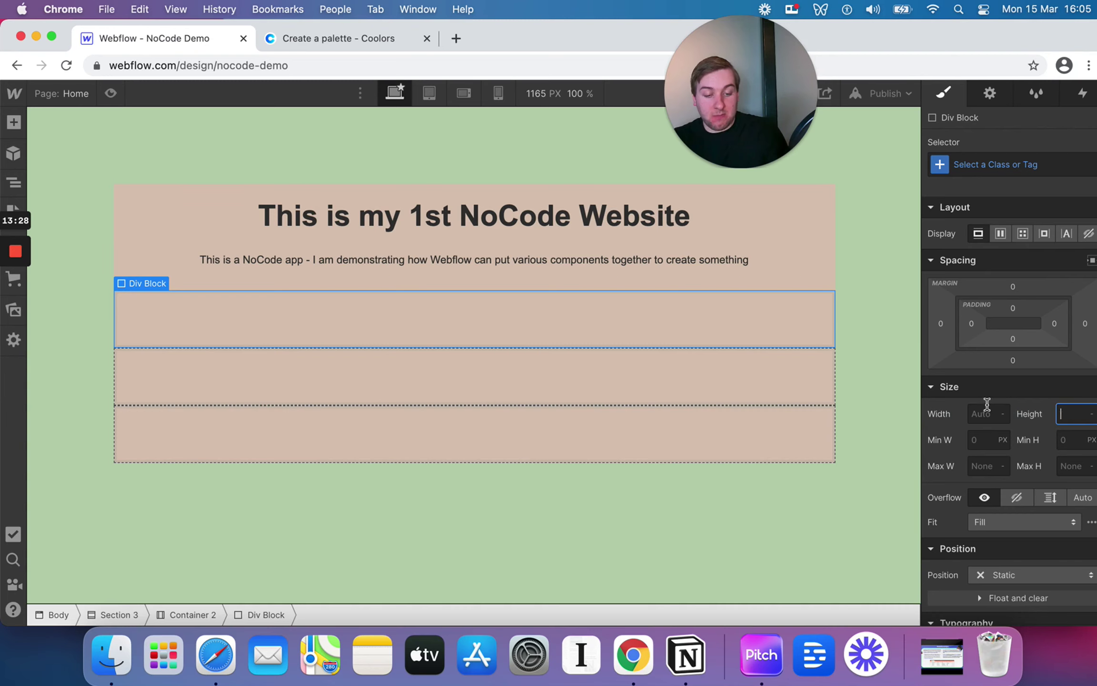
Set the first div block's height to 100 px and its width to 33%
text(100)
key(Return)
click(976, 414)
text(33%)
key(Return)
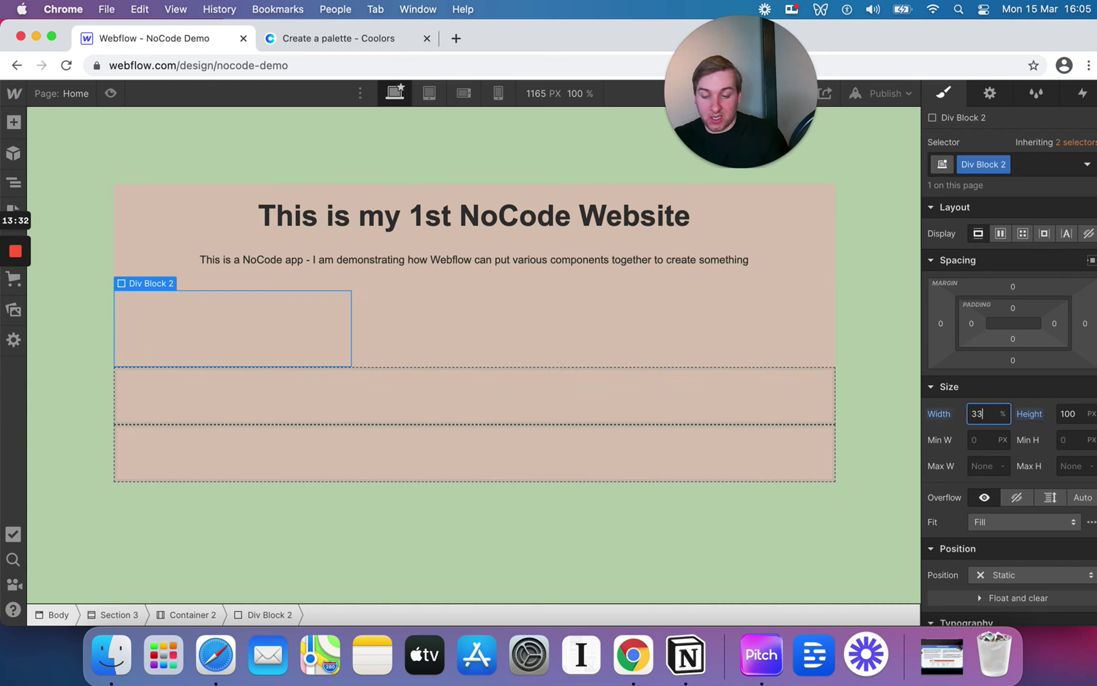
Set the second div block's width to 33% and its height to 100 px
click(428, 404)
click(986, 413)
text(33%)
key(Return)
click(1082, 415)
text(100)
key(Return)
Set the third div block's width to 33% and its height to 100 px
click(261, 479)
click(982, 413)
text(33%)
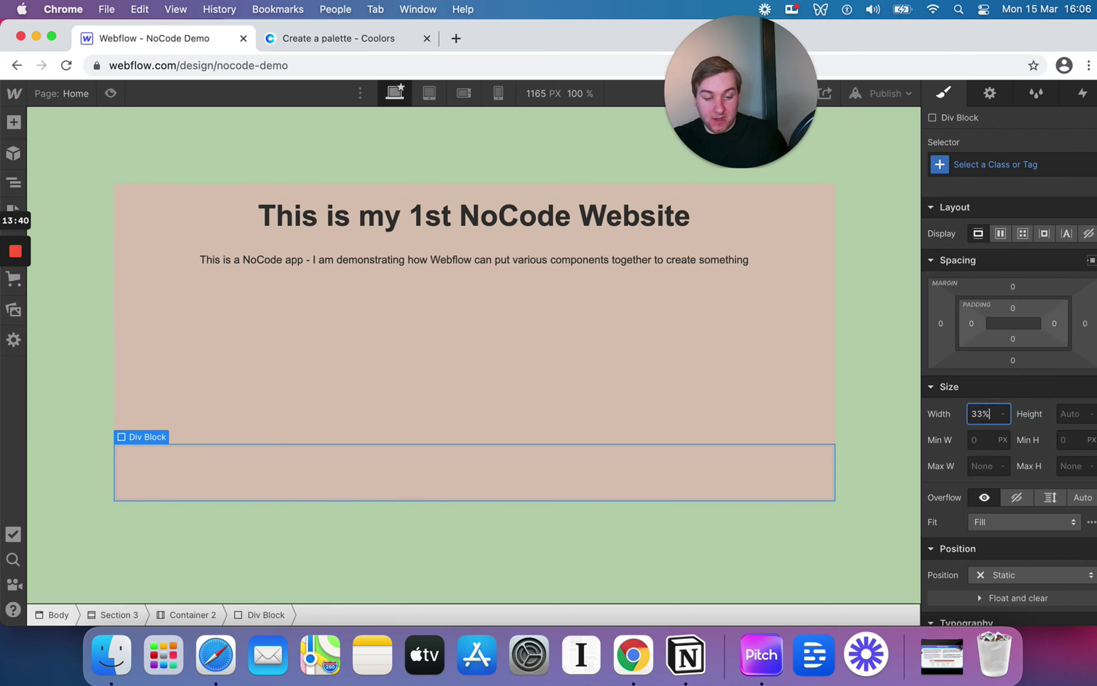
click(1077, 413)
text(100)
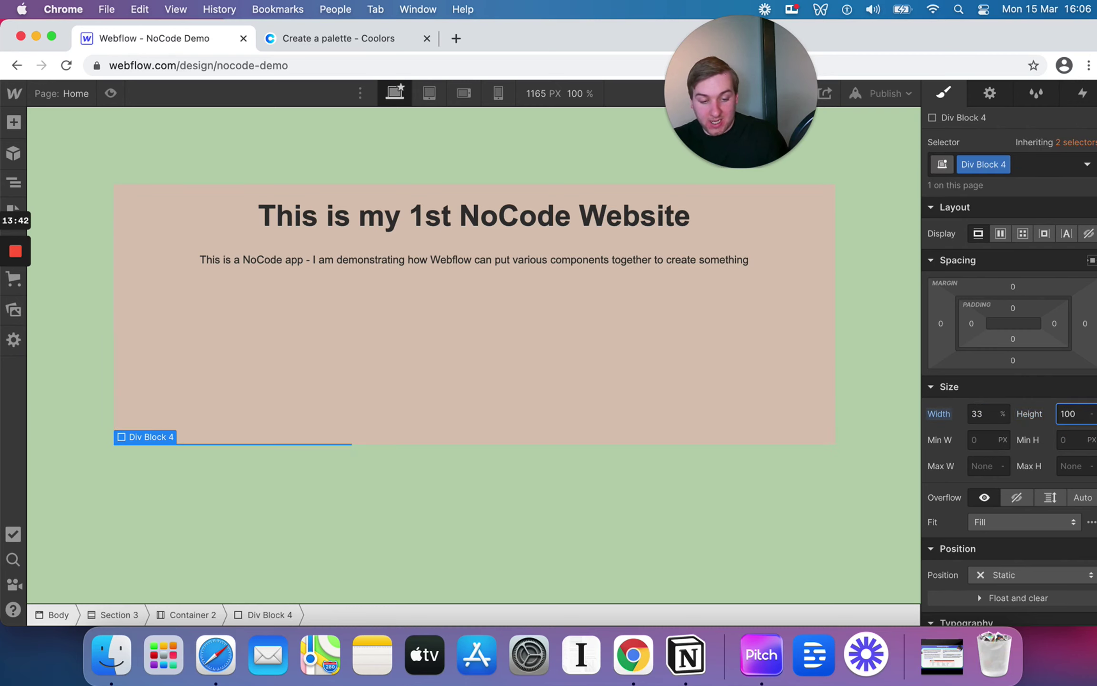
key(Return)
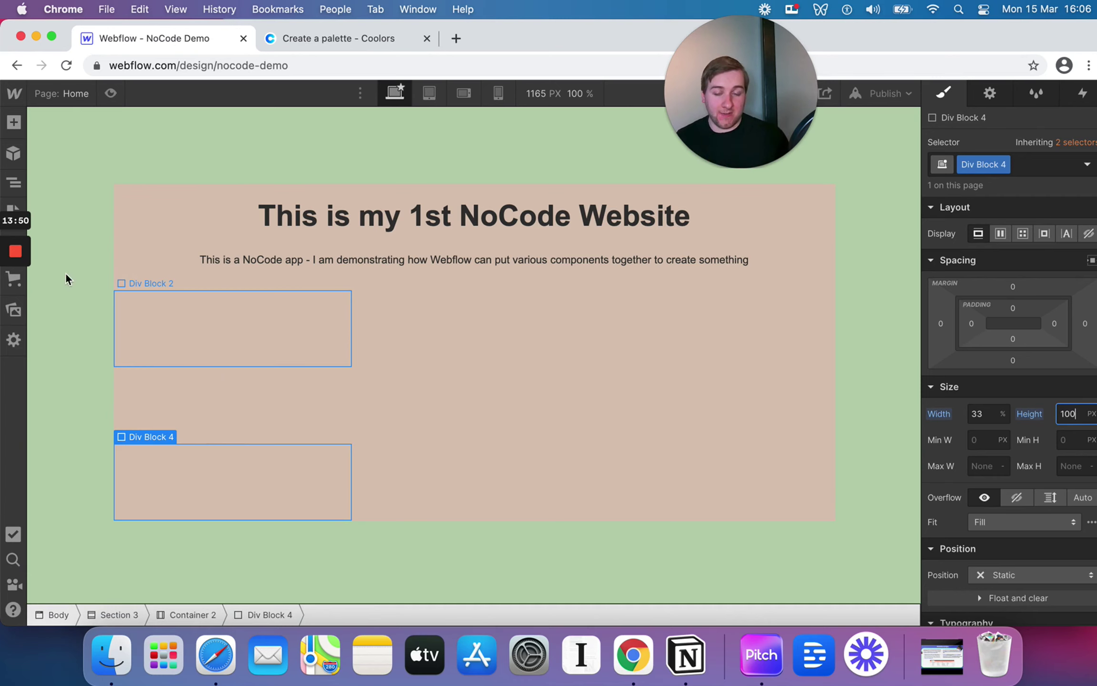
Add a Div Block directly below the paragraph, move the three sized div blocks into it, and select this parent block
key(a)
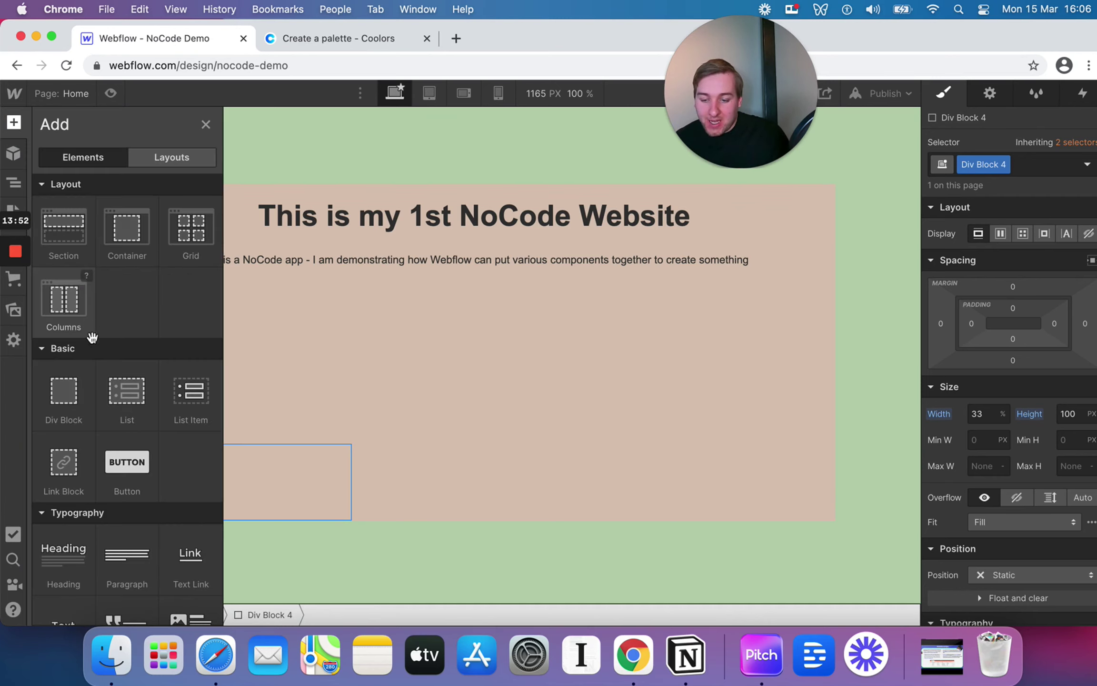
drag(67, 388, 278, 293)
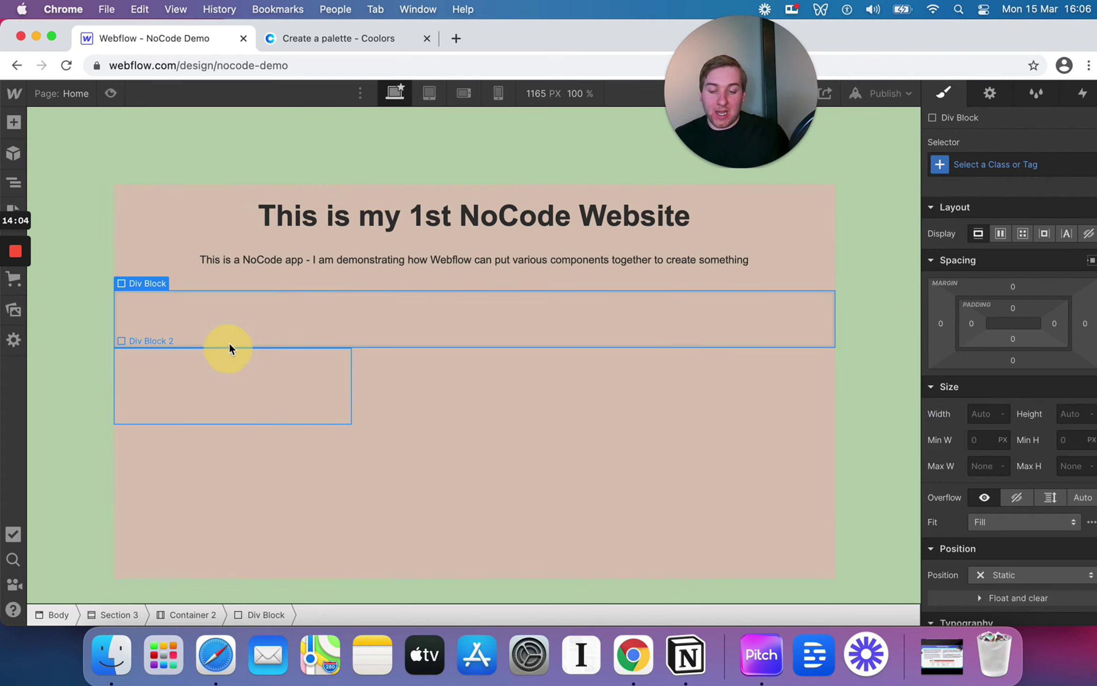
mouse_move(228, 328)
mouse_down()
mouse_move(230, 313)
mouse_move(233, 332)
mouse_up()
drag(387, 328, 390, 318)
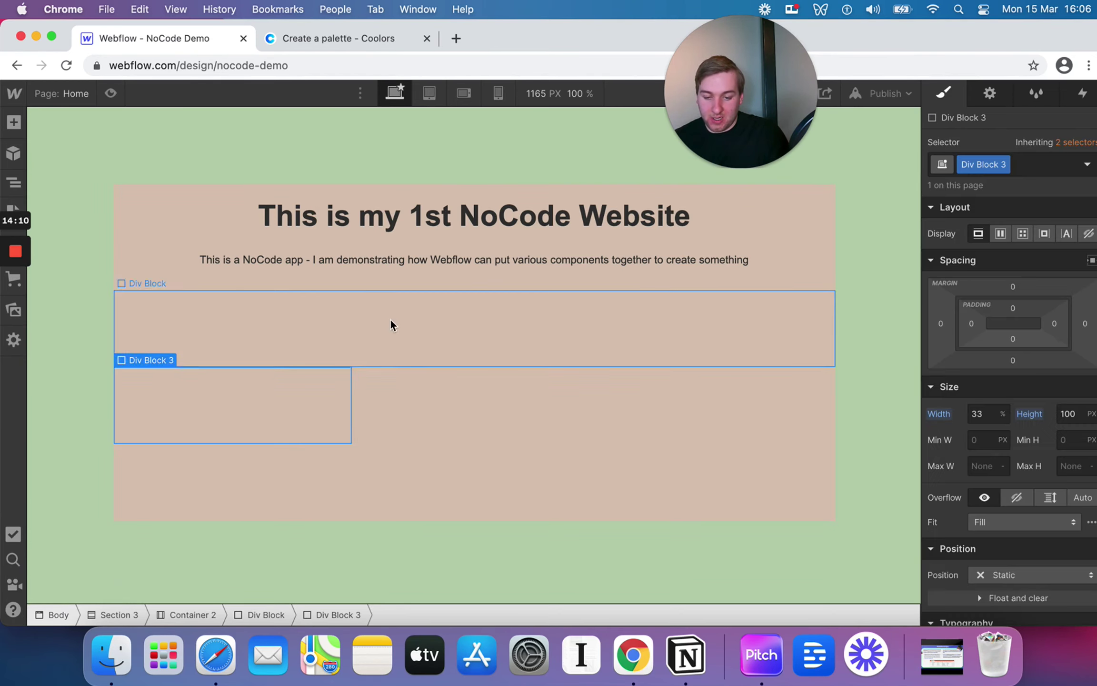
drag(297, 460, 449, 327)
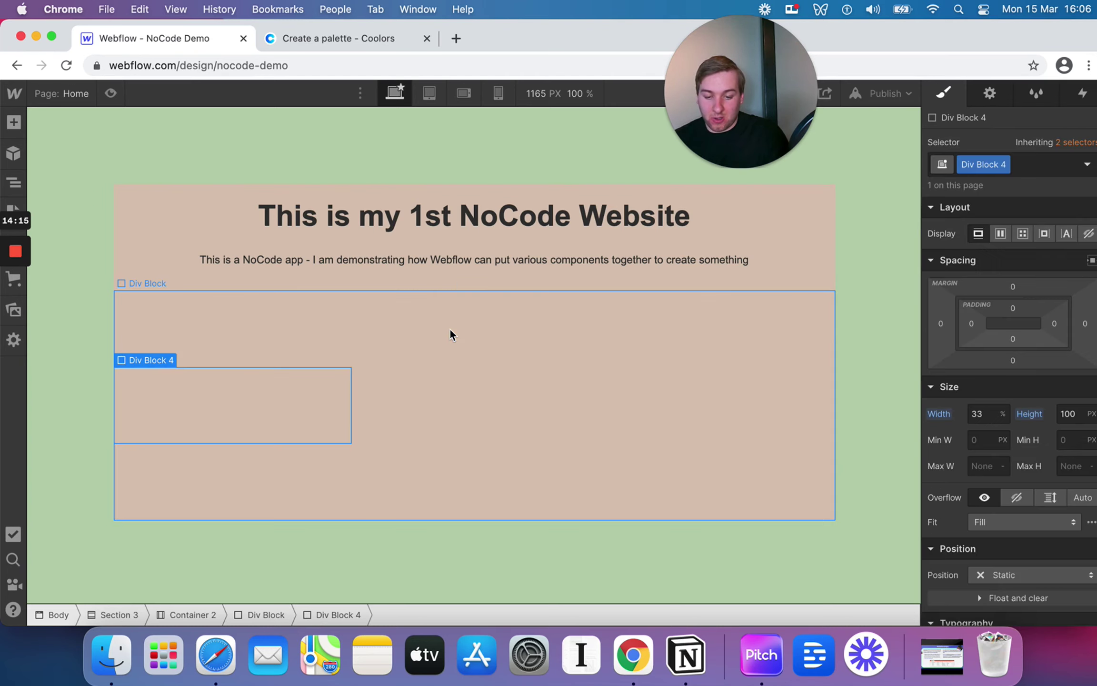
click(128, 226)
click(589, 391)
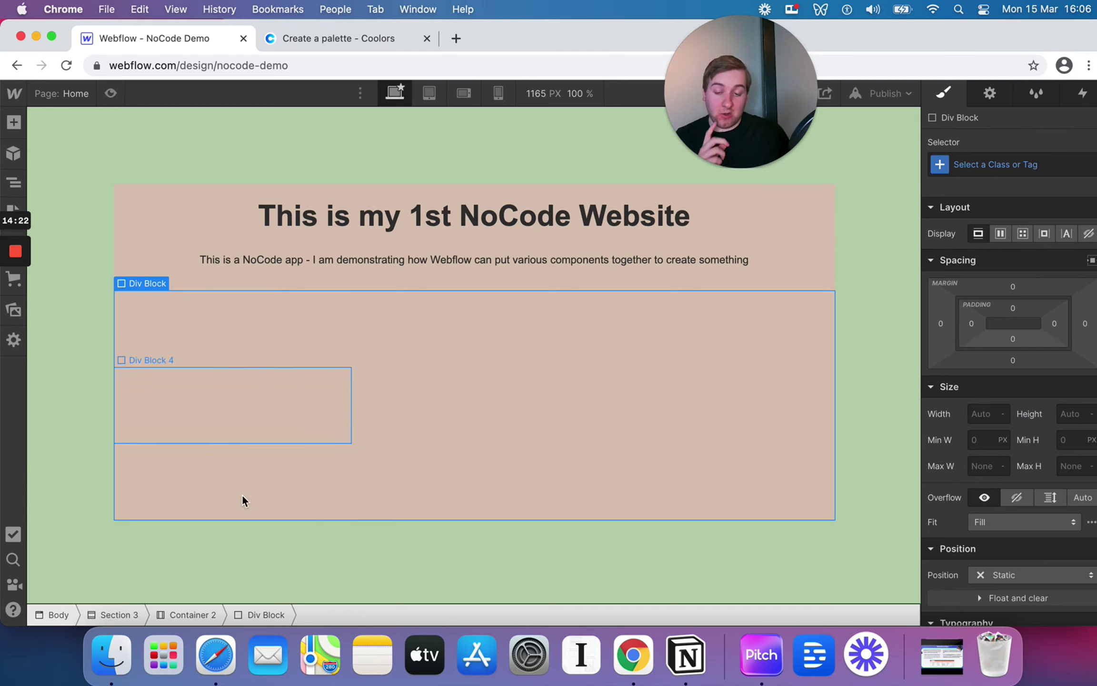
Rename the class of the uppermost nested div block to "Demo Block"
click(268, 324)
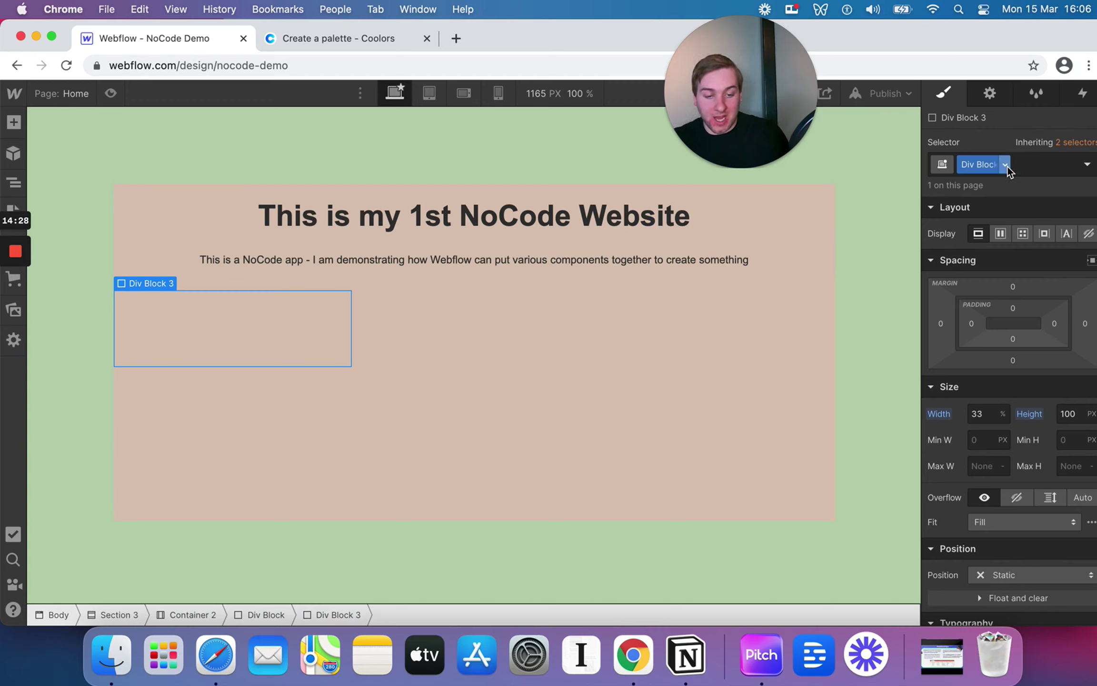
click(1007, 166)
click(1007, 187)
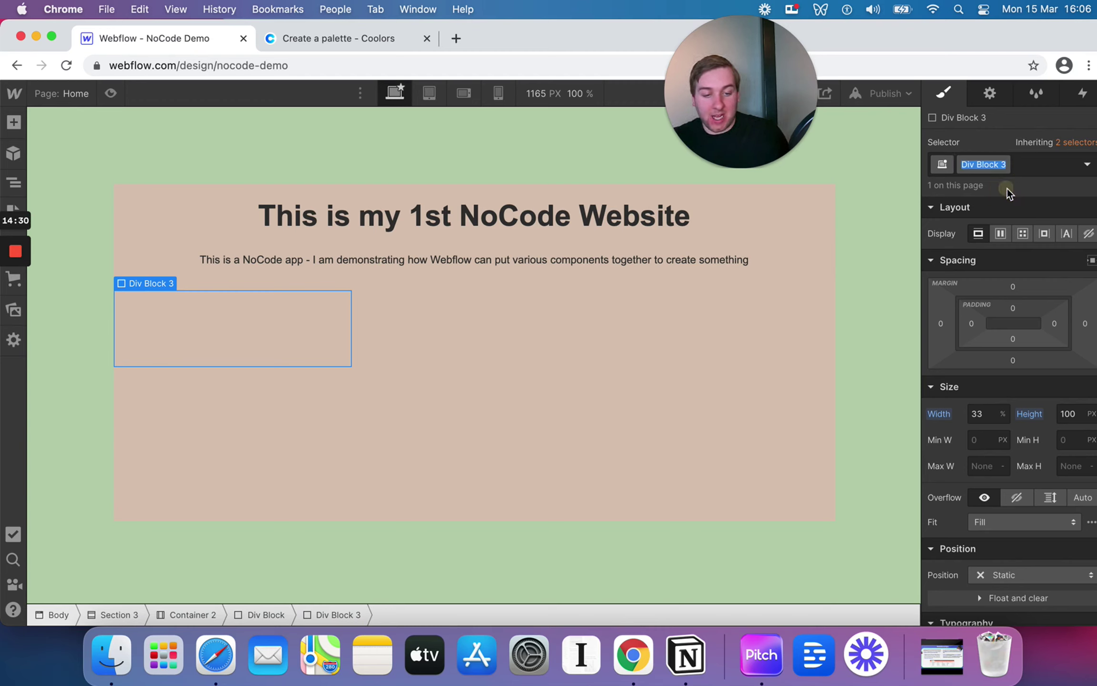
text(Di)
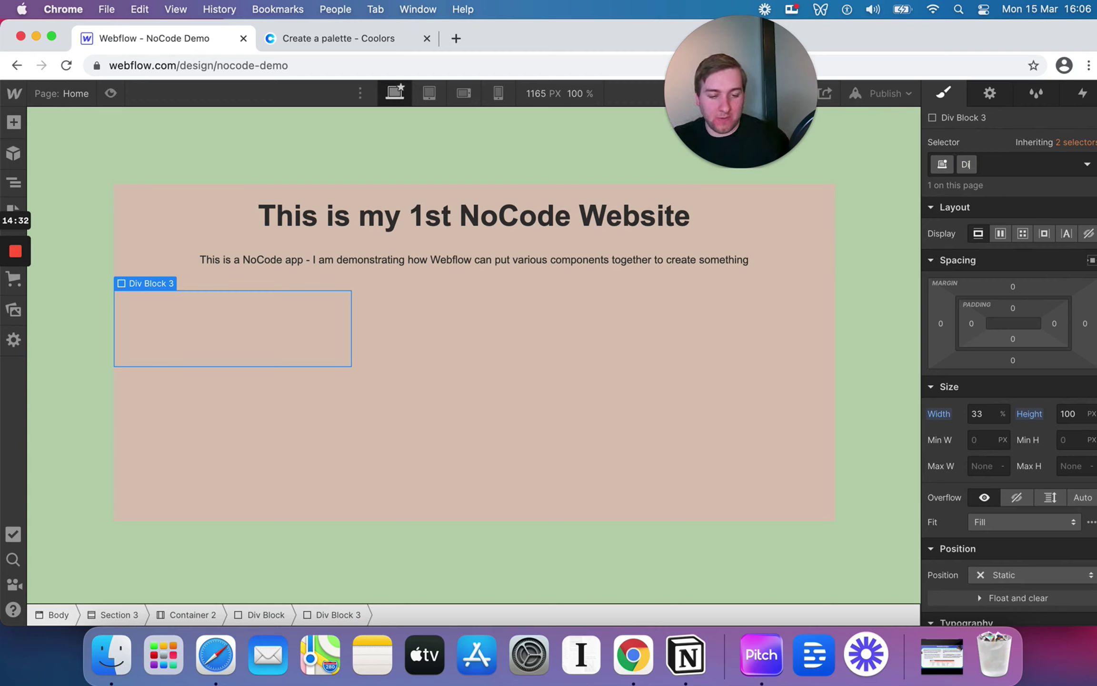
text(vmo Block)
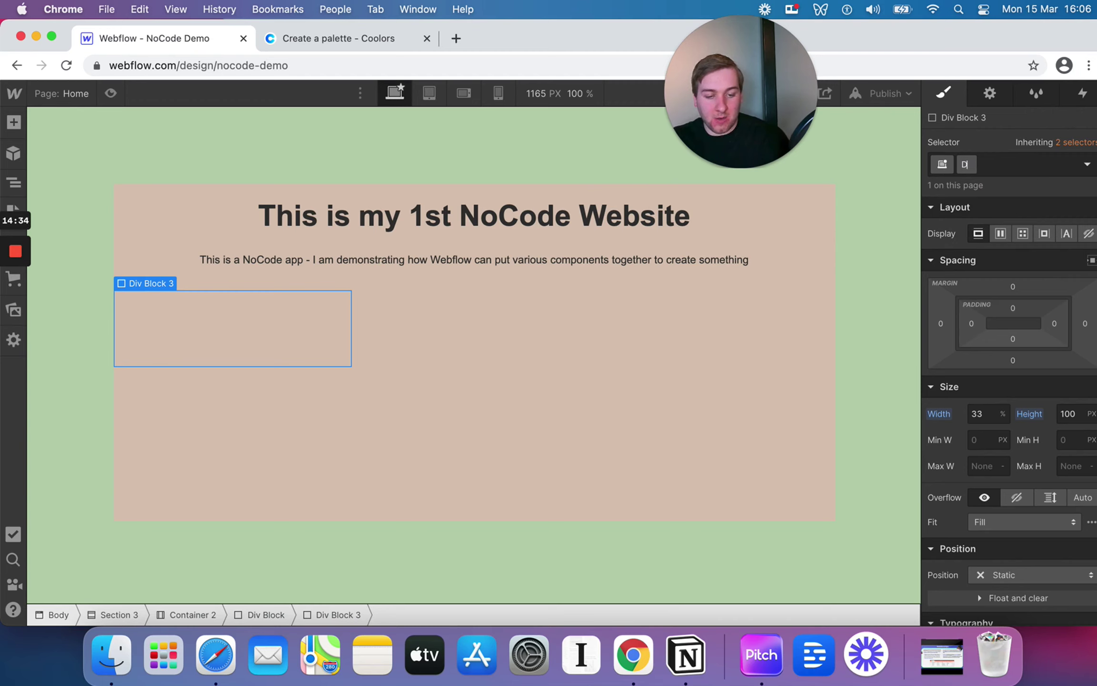
key(Return)
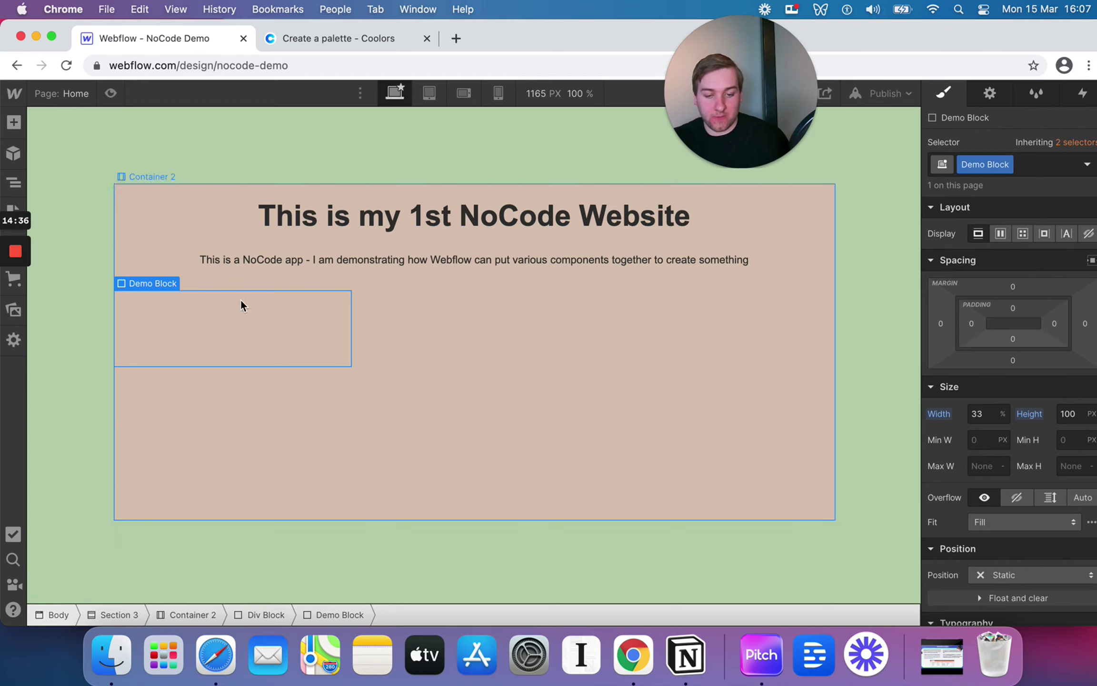
Replace the middle nested div block's class with the existing "Demo Block" class
click(198, 388)
click(1003, 166)
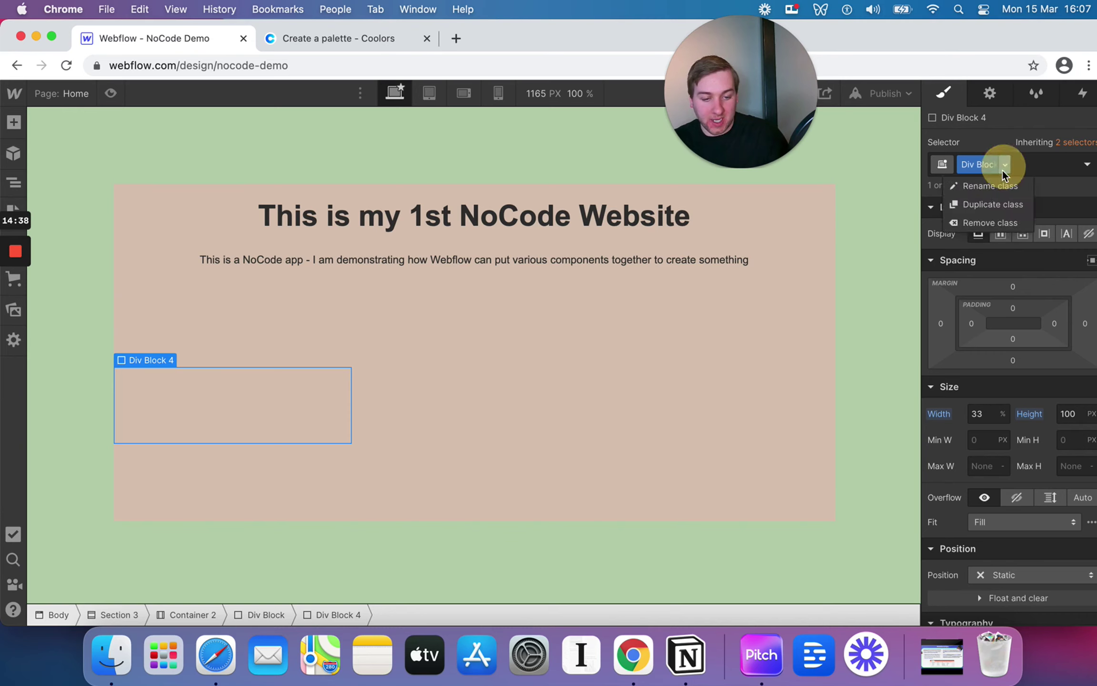
key(Escape)
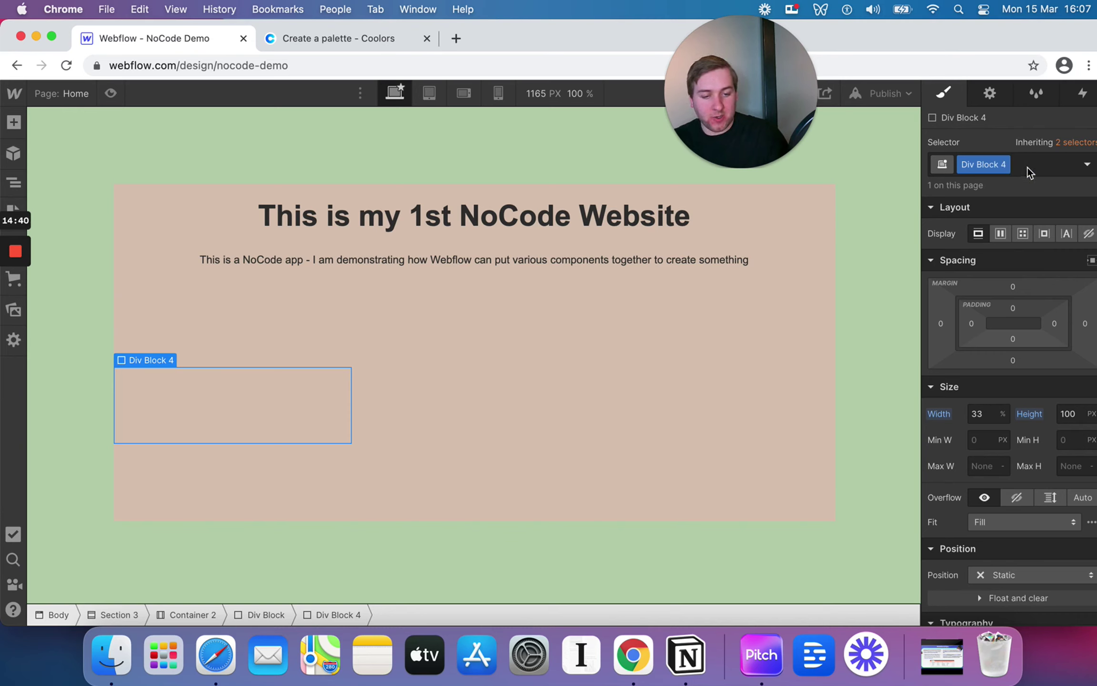
click(1027, 166)
key(BackSpace)
text(Dem)
key(Down)
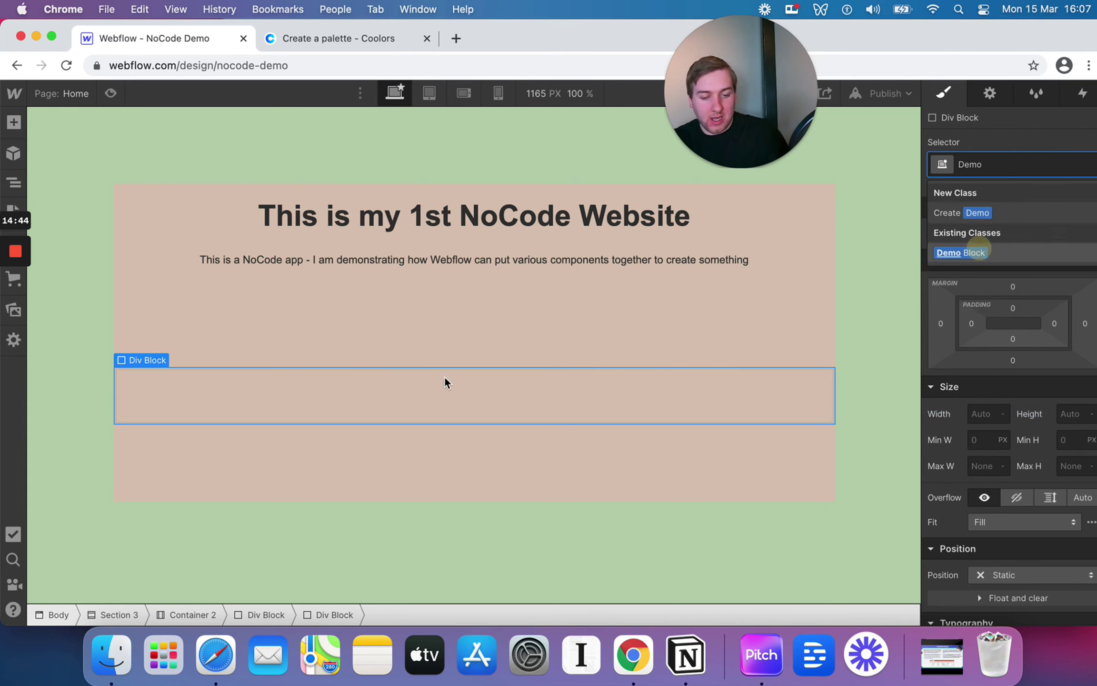
key(Return)
Replace the lowest nested div block's class with the existing "Demo Block" class
click(305, 458)
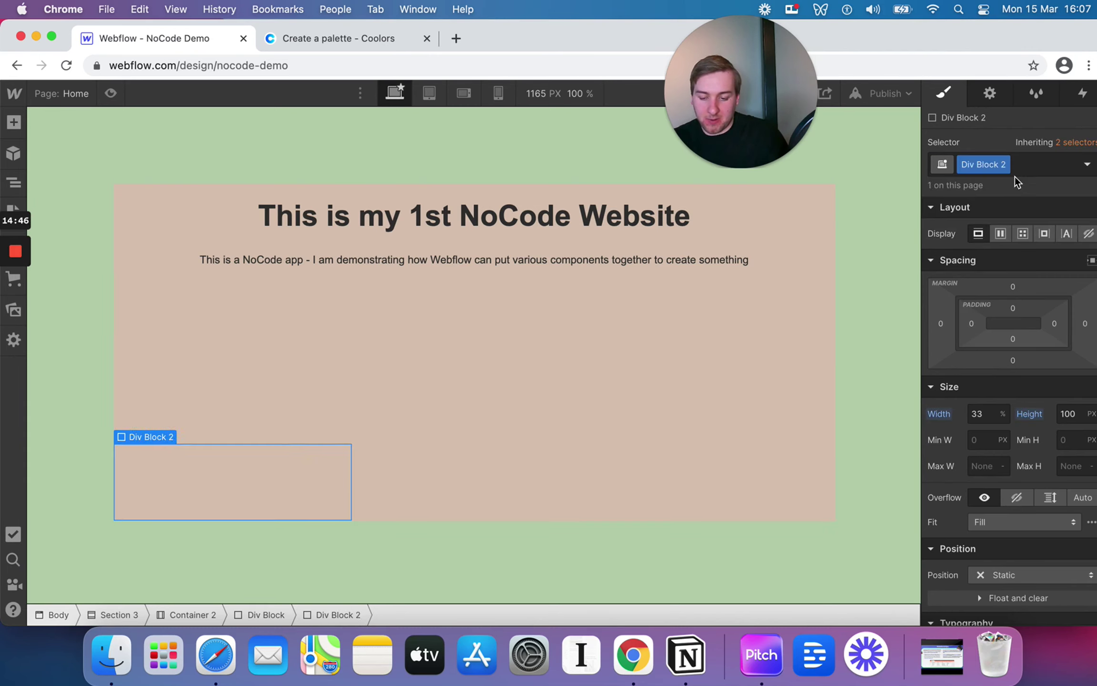
click(1023, 170)
key(BackSpace)
text(Demo)
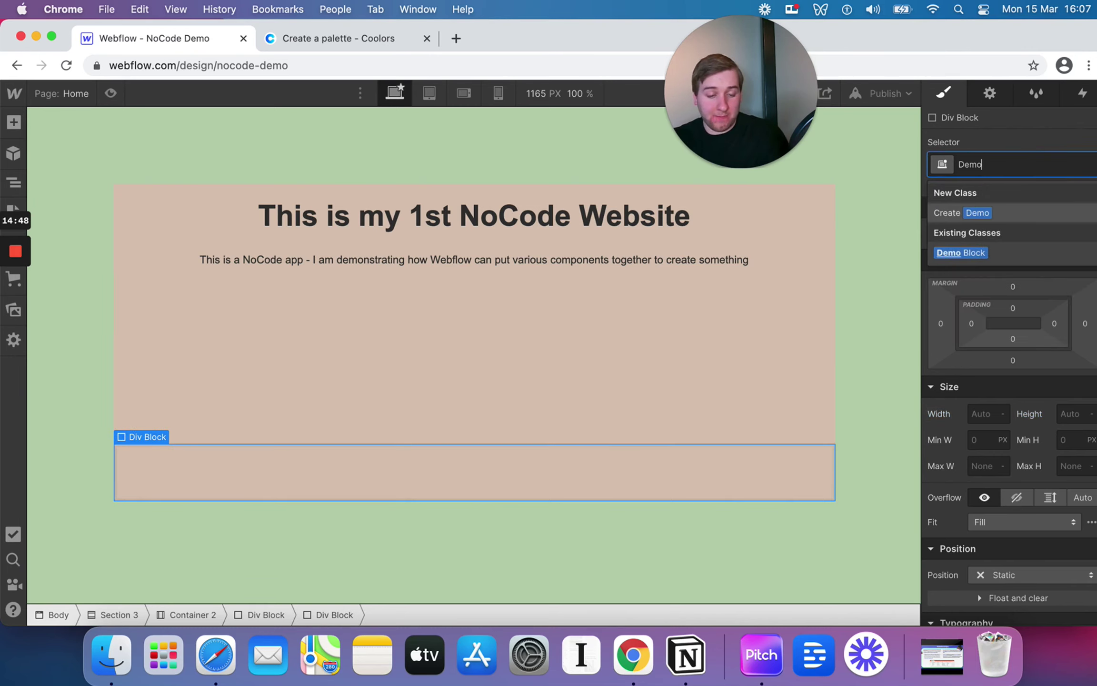
click(966, 254)
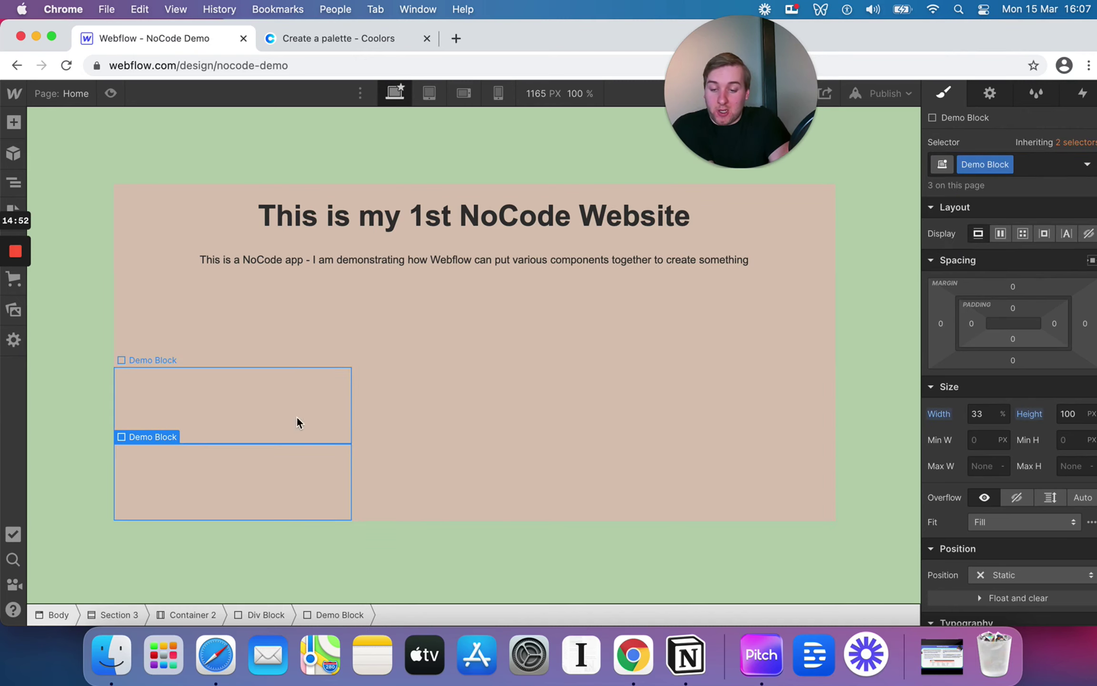
Try the flex display on the parent div block holding the three Demo Blocks and undo it
click(490, 343)
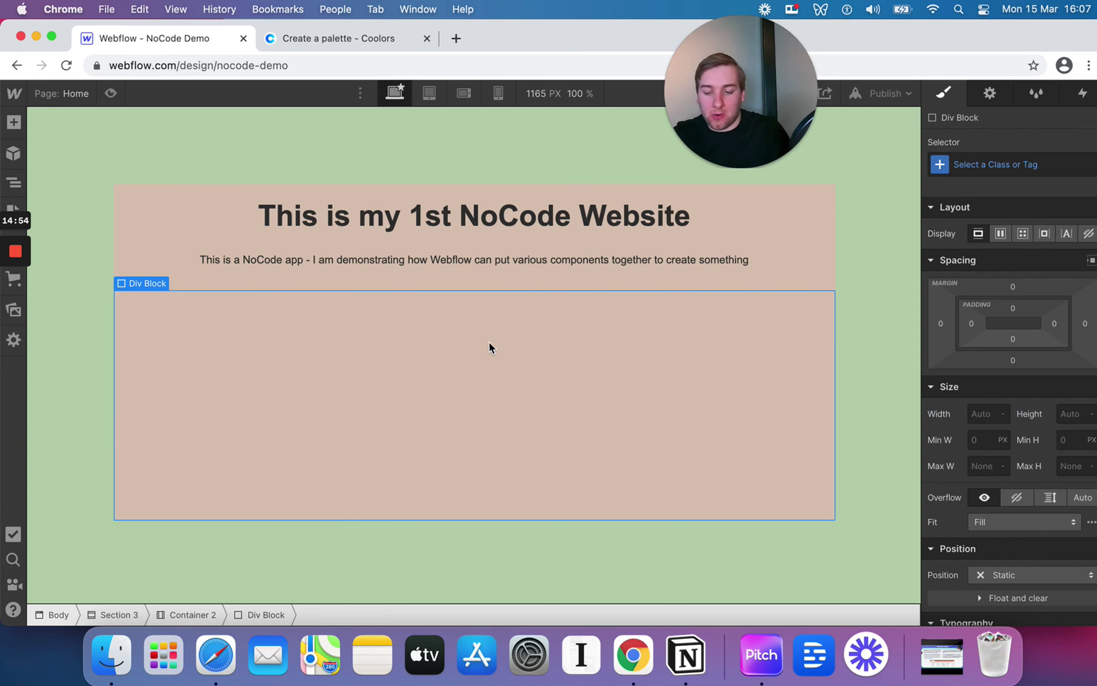
click(1006, 229)
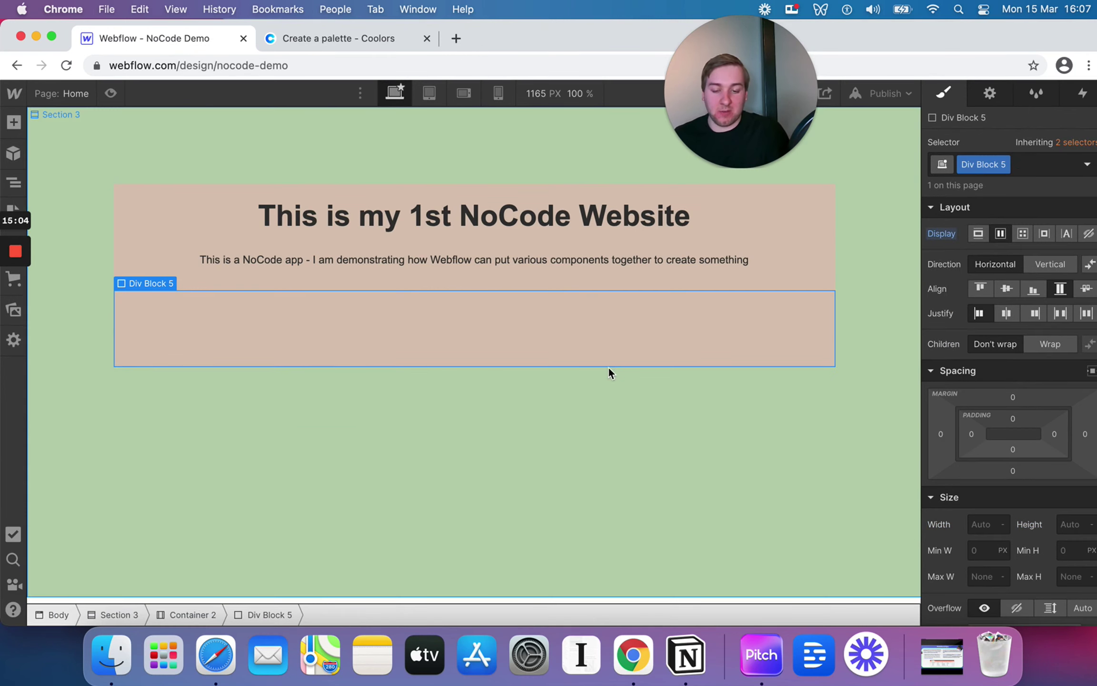
key(super+v)
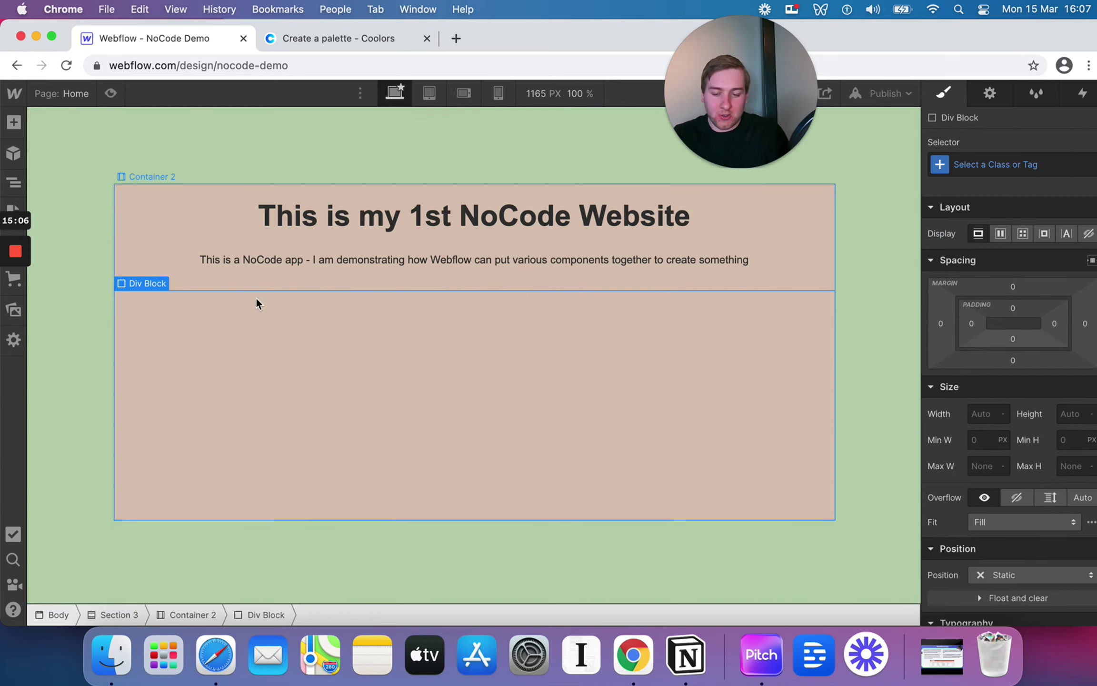
Give the Demo Block class a solid border on all sides
click(292, 327)
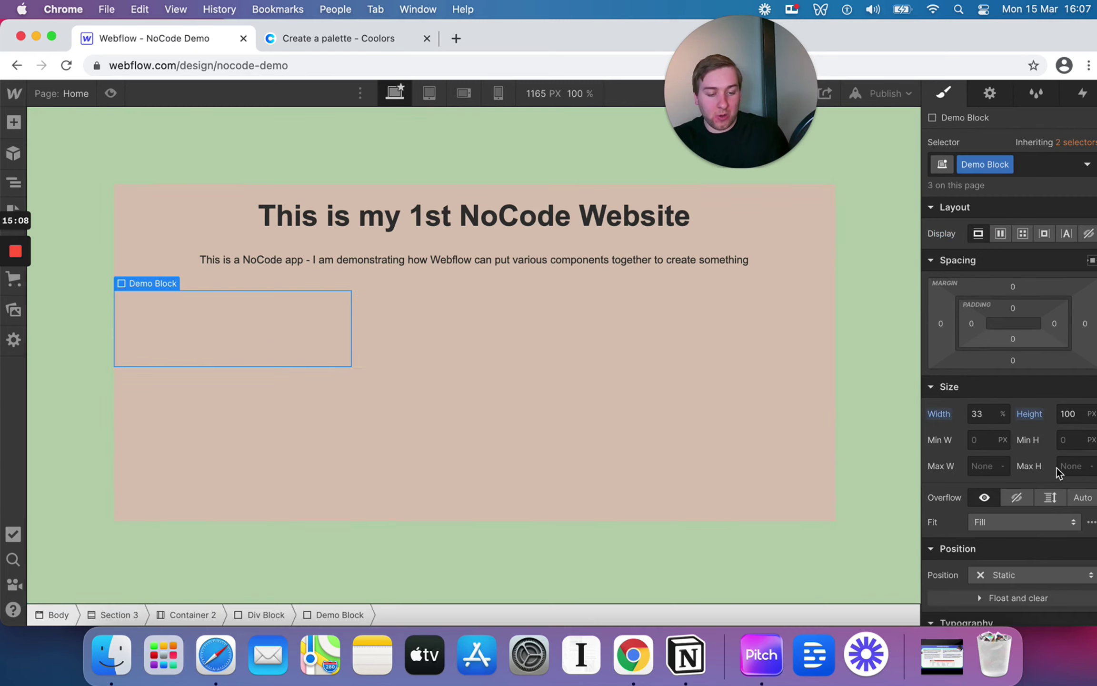
scroll(1057, 468, down, 10)
scroll(1056, 468, down, 6)
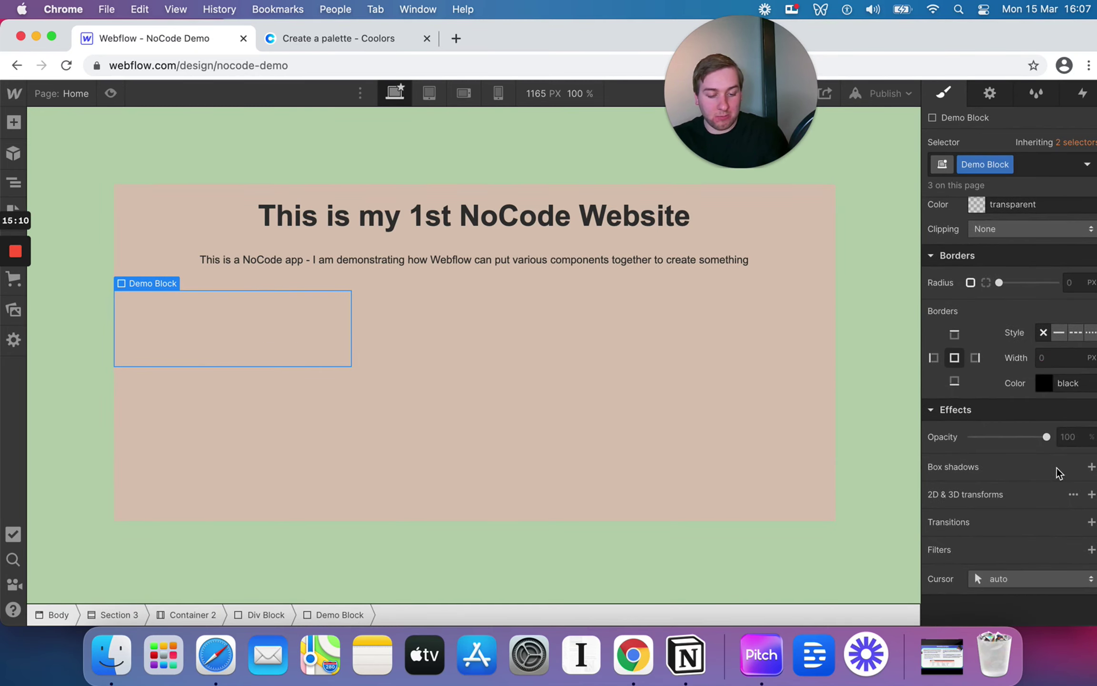
click(1058, 334)
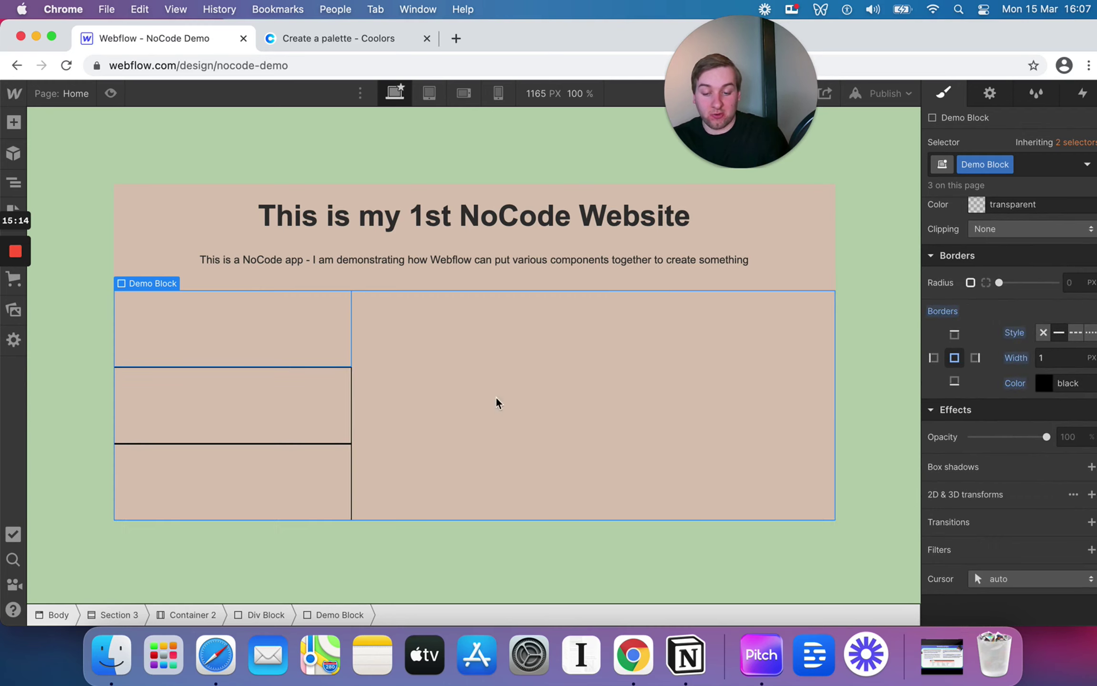
Set the Demo Block border colour to blue, change it to red, and select the heading
click(1076, 383)
text(blue)
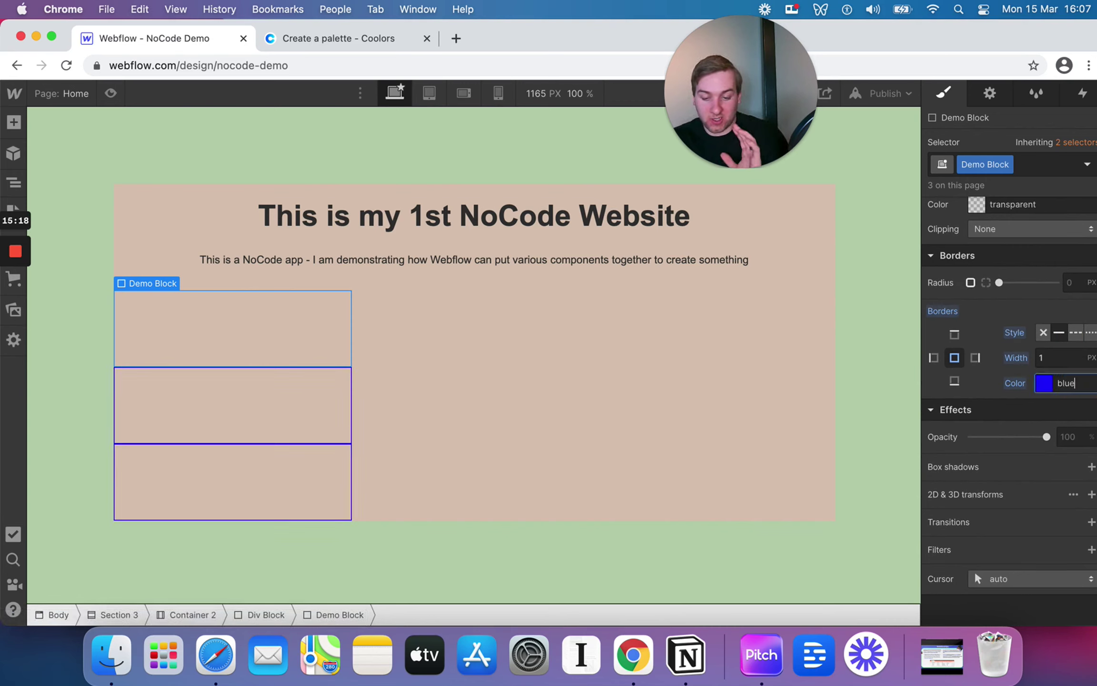
click(1071, 383)
text(red)
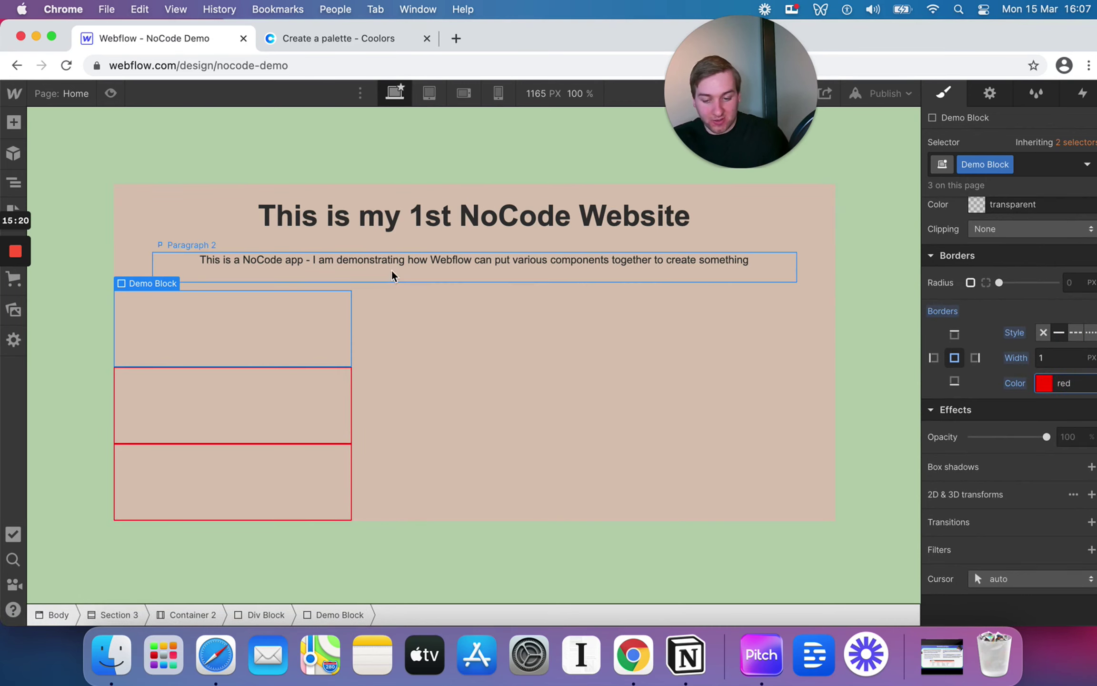
click(232, 229)
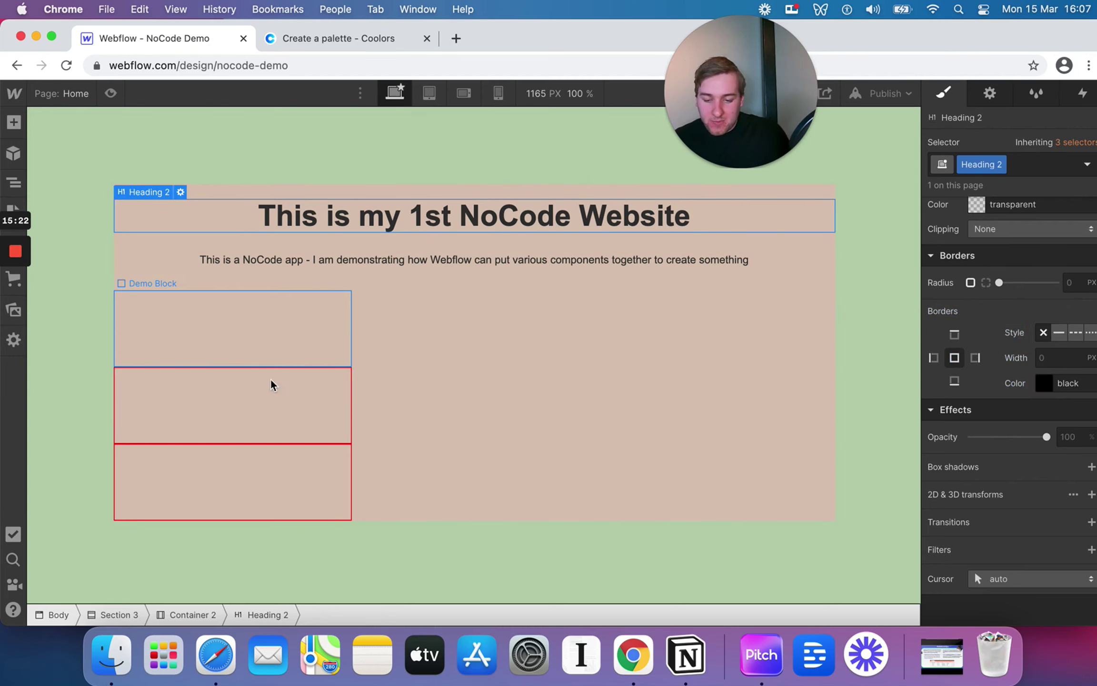
Set the display of the parent div block holding the three Demo Blocks to flex
click(396, 305)
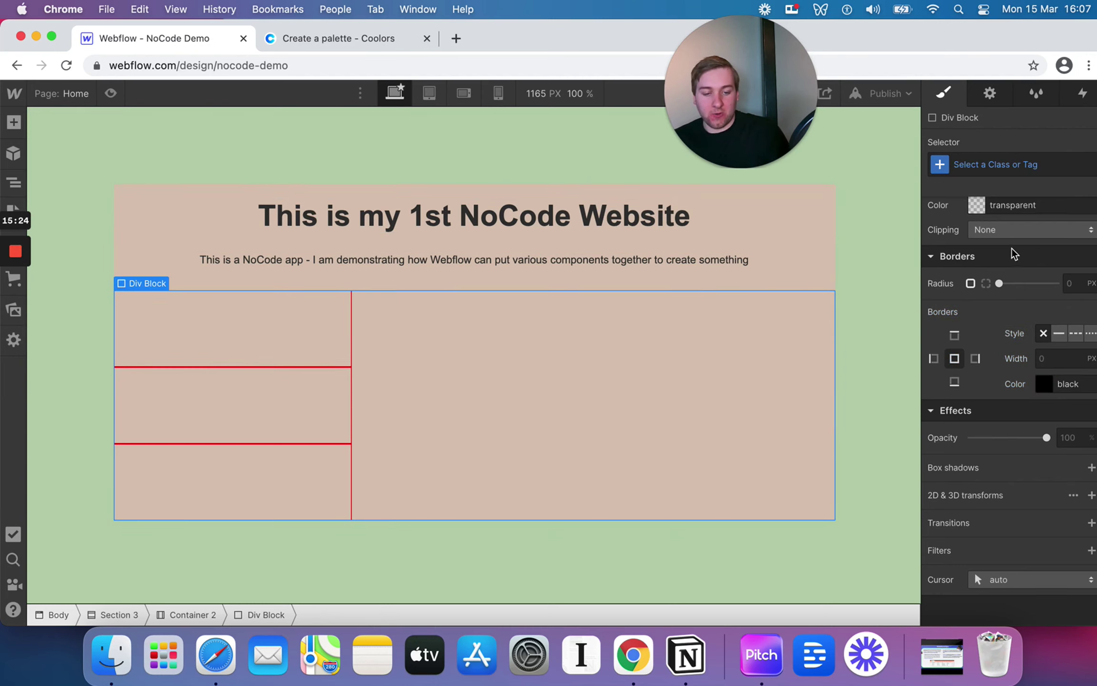
scroll(1011, 247, up, 10)
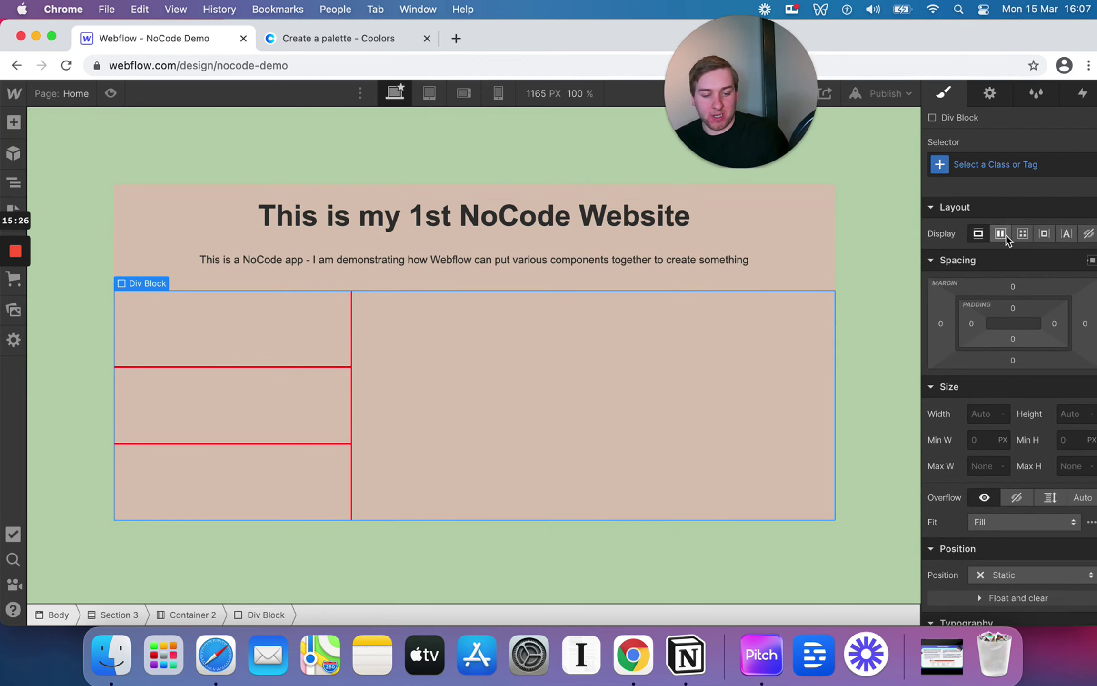
click(1005, 234)
click(221, 278)
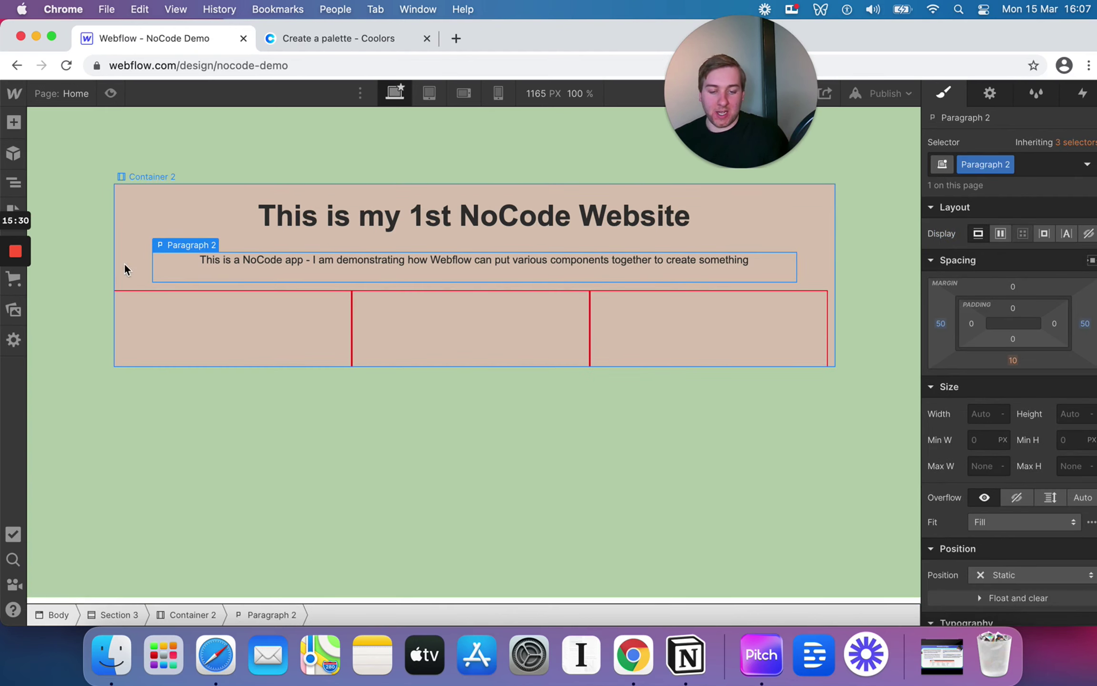
Set the bottom padding of the container around the heading and Demo Blocks to 50 px
click(138, 266)
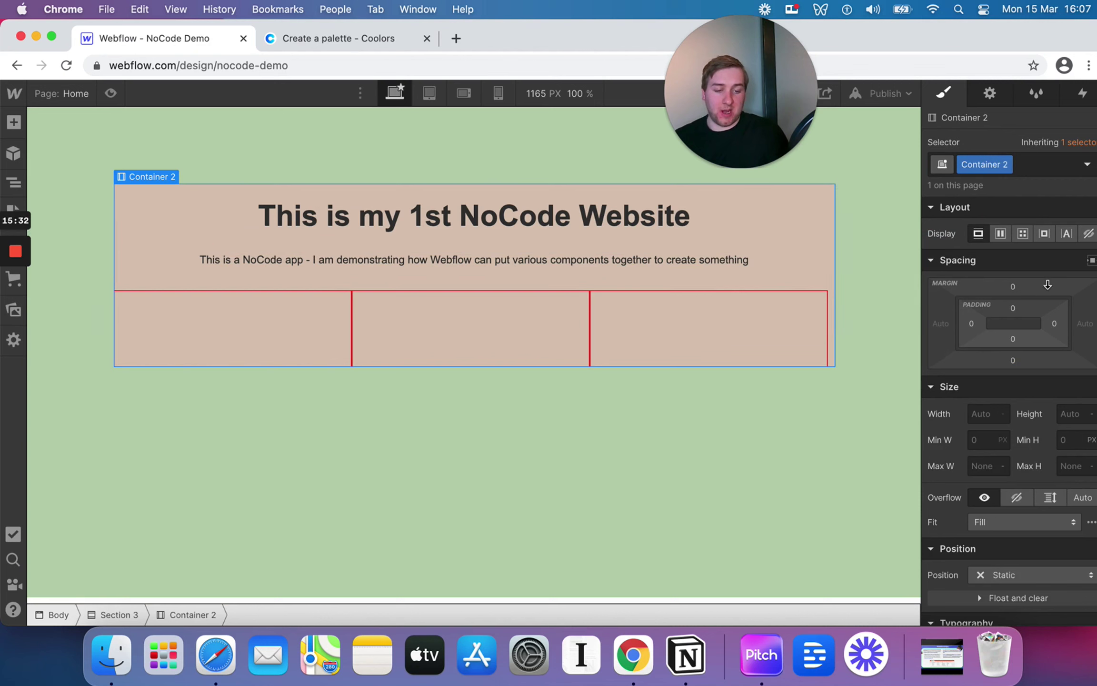
click(663, 315)
click(285, 330)
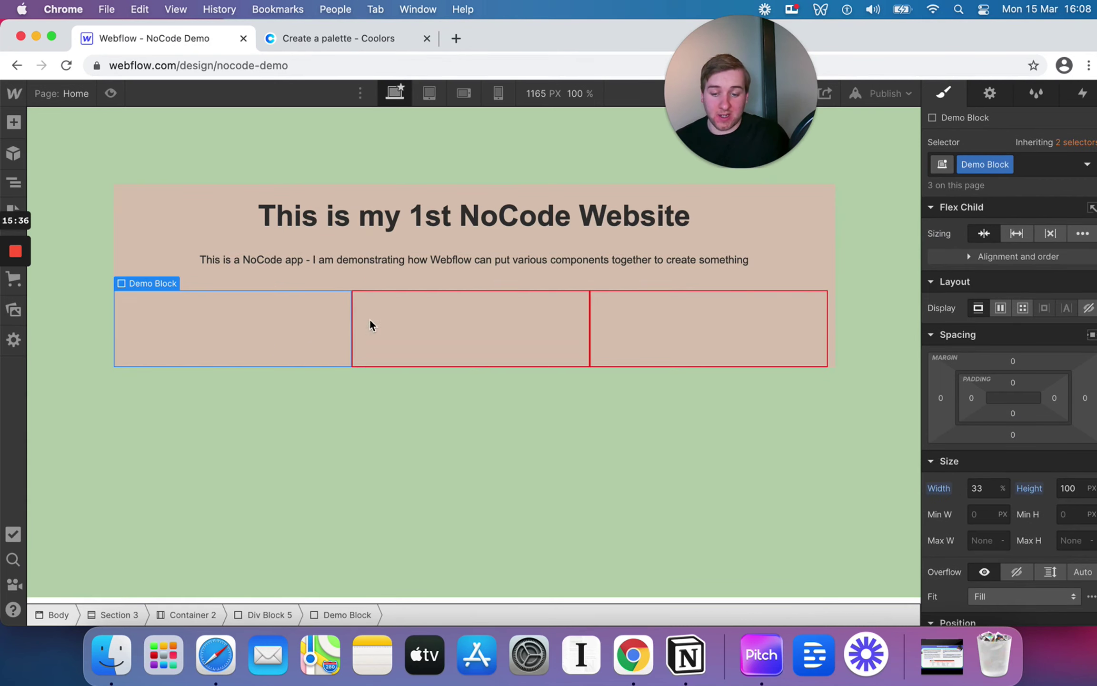
click(635, 319)
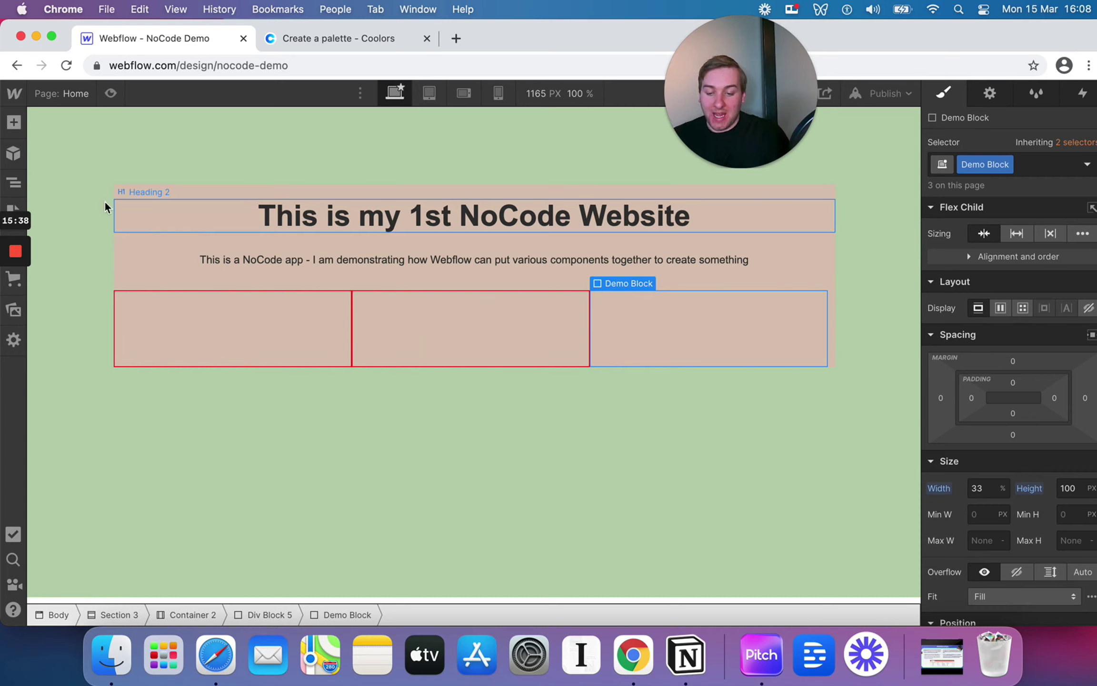
click(144, 192)
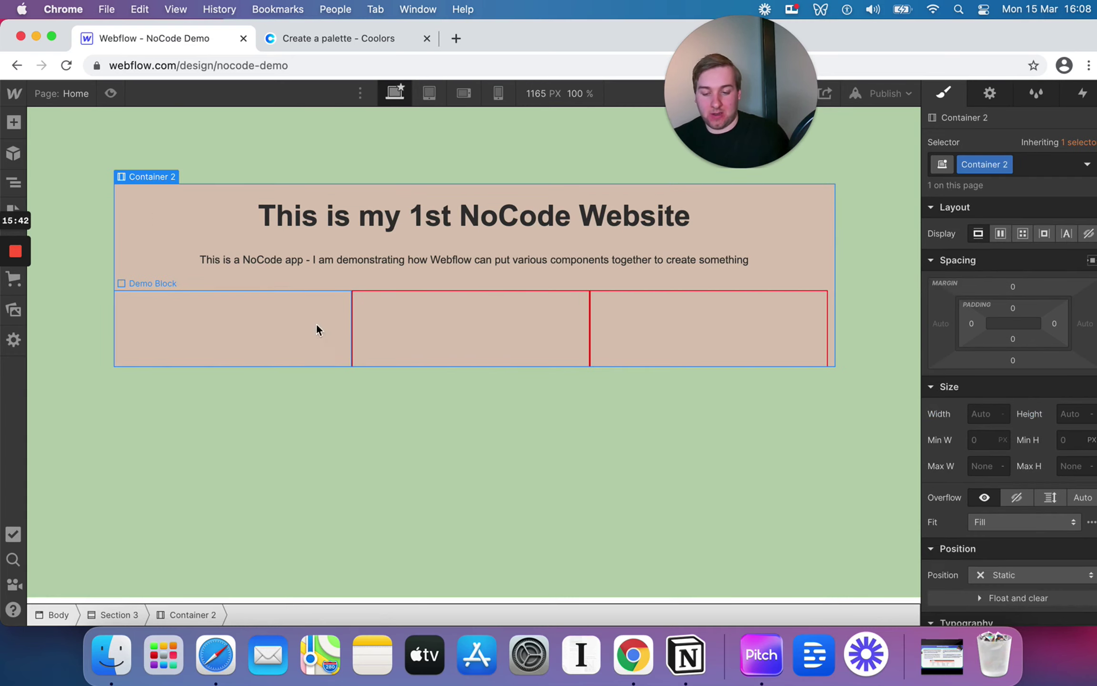
click(1013, 340)
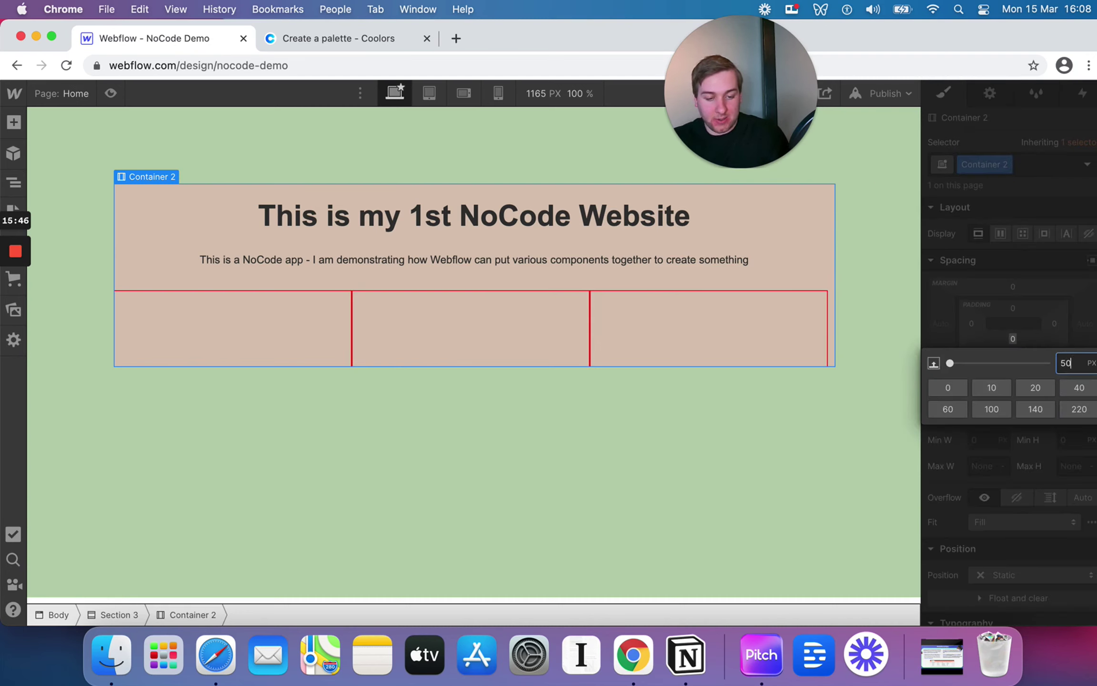
key(Return)
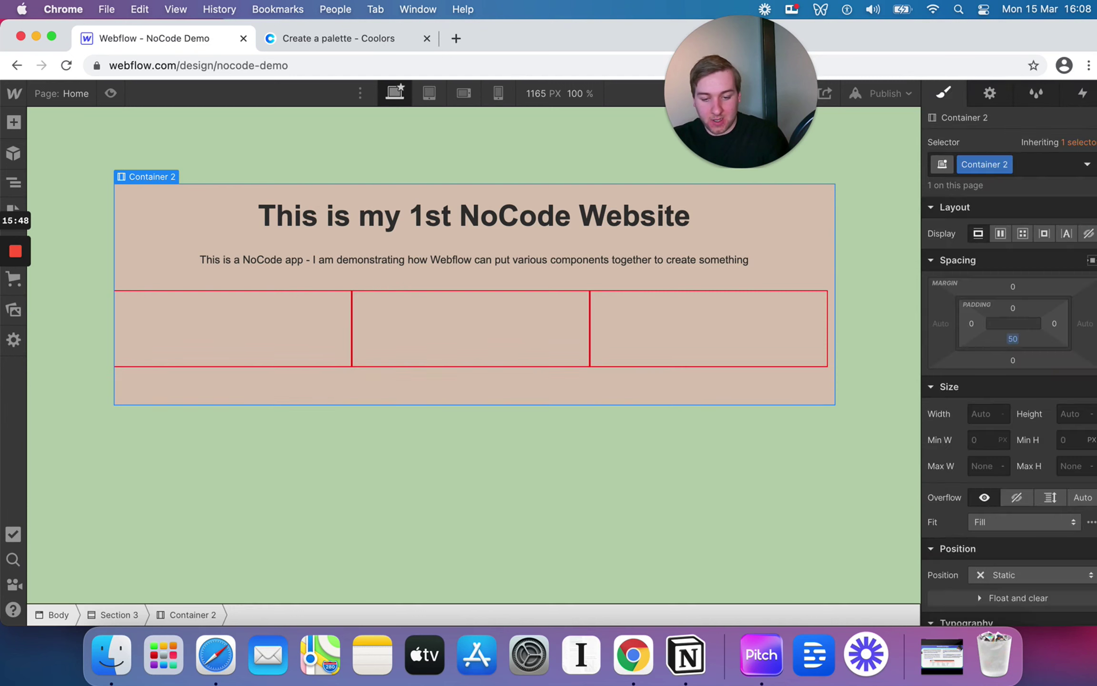
Add a button element inside the leftmost Demo Block and dismiss its link settings
click(18, 129)
drag(127, 462, 236, 322)
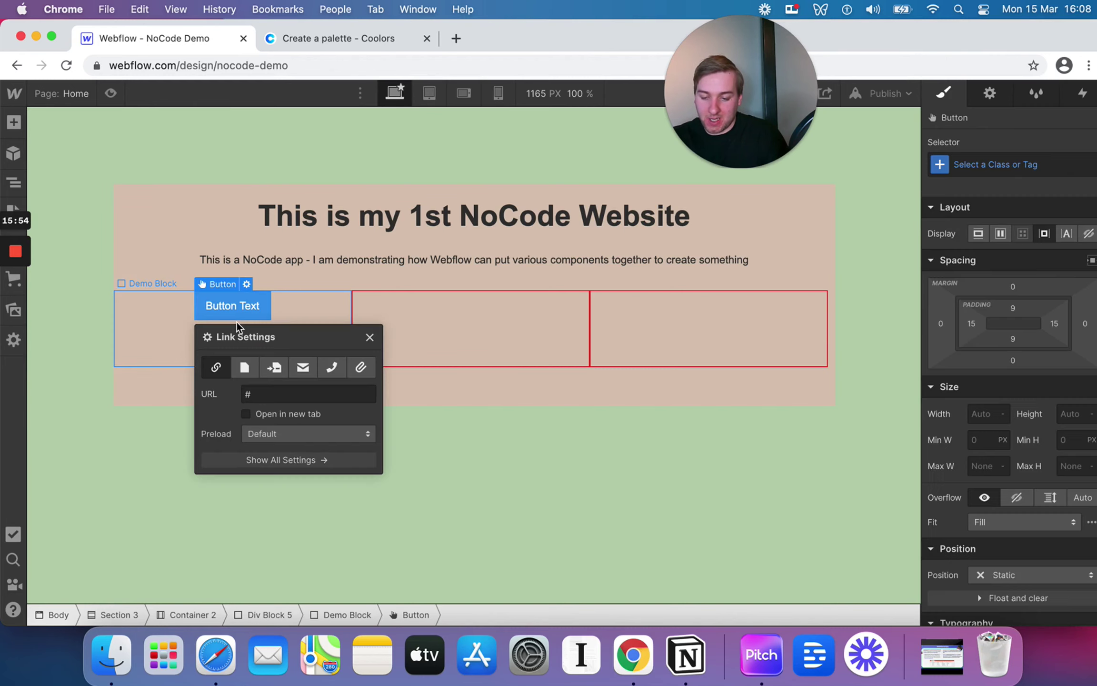
click(151, 312)
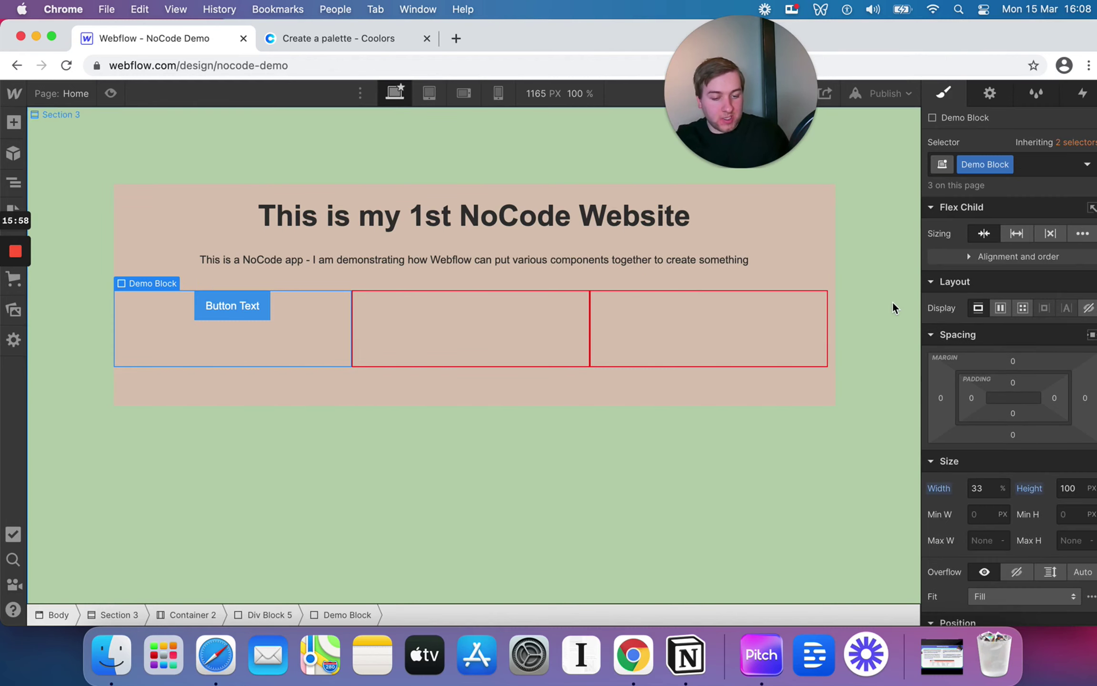
Set the Demo Block class's top padding to 20 px, and increase it to 30 px
click(1012, 379)
text(20)
key(Return)
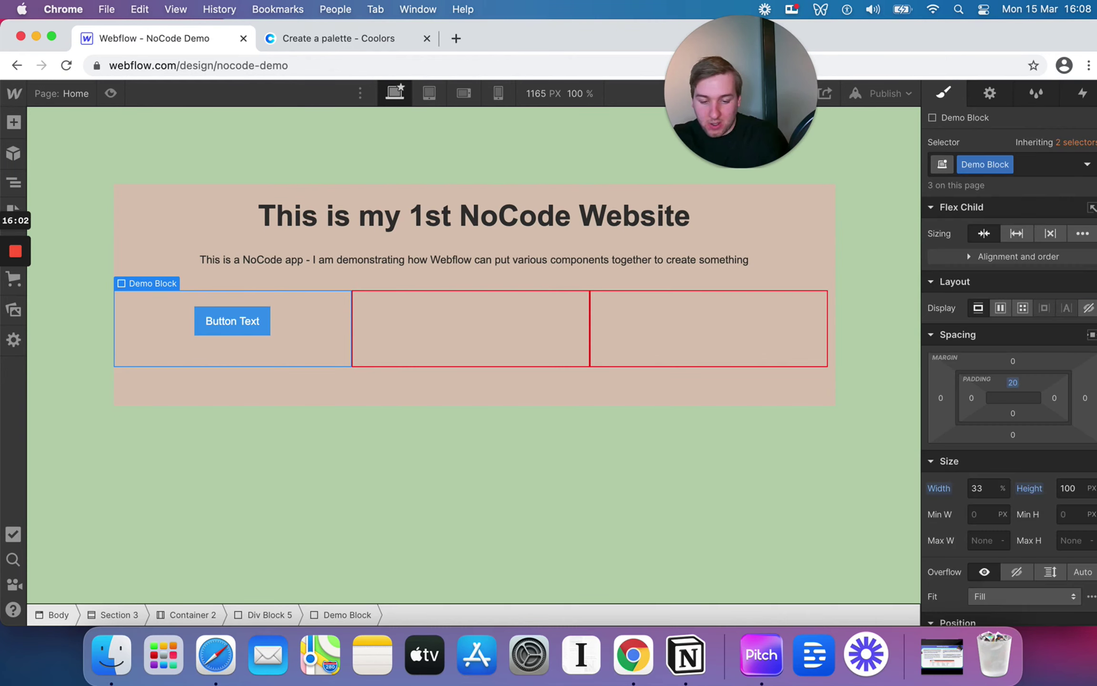
click(1012, 380)
key(Return)
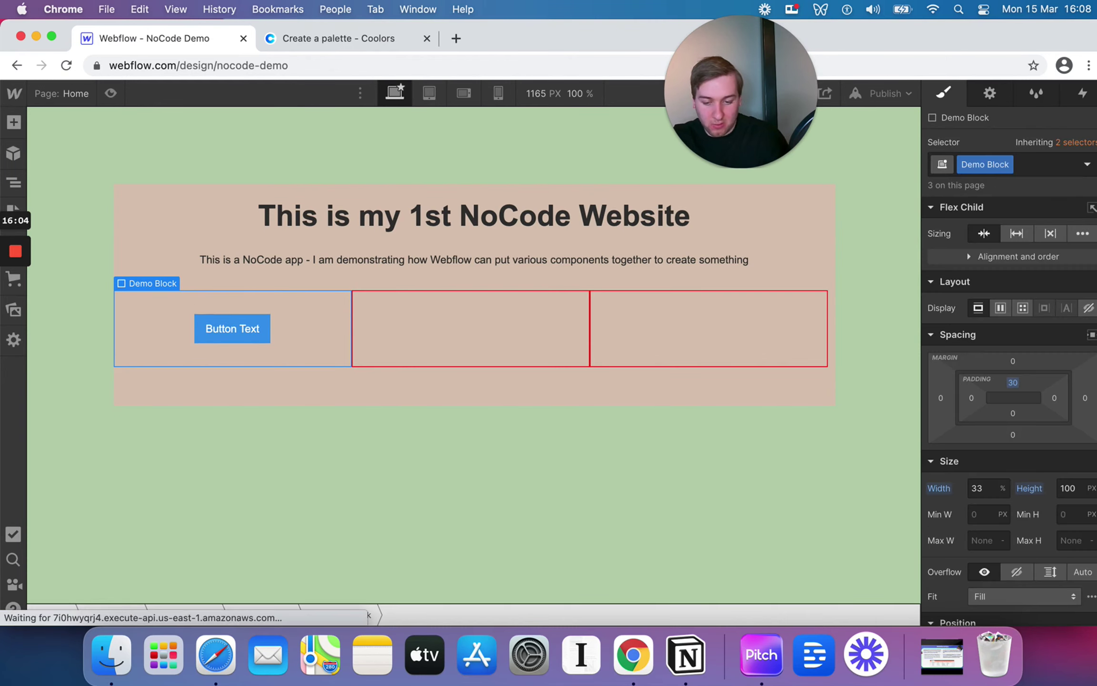
Change the button's text to "Click Me"
click(246, 339)
double_click(246, 339)
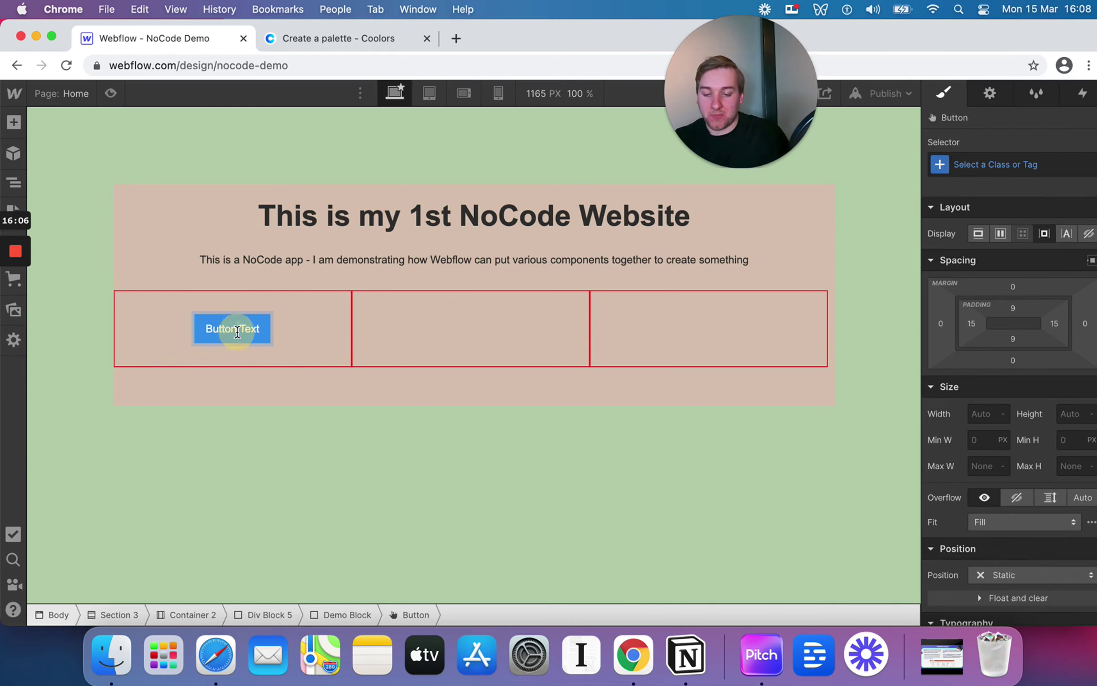
text(Ck)
key(BackSpace)
text(lick)
key(BackSpace)
key(BackSpace)
key(BackSpace)
key(BackSpace)
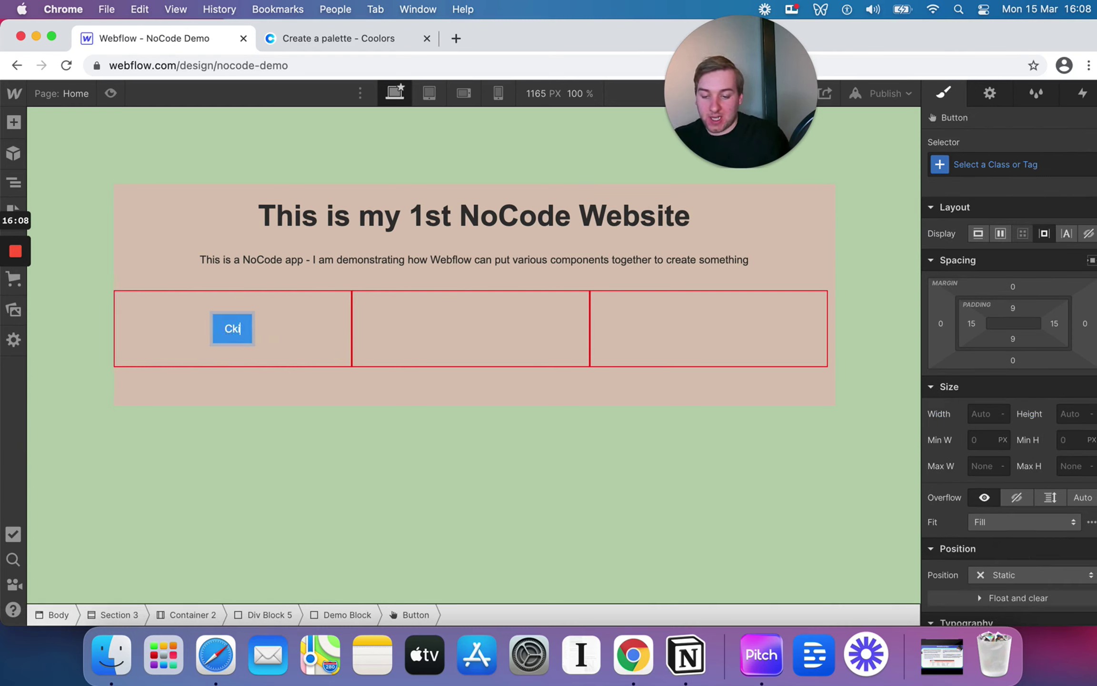
text(lick Me)
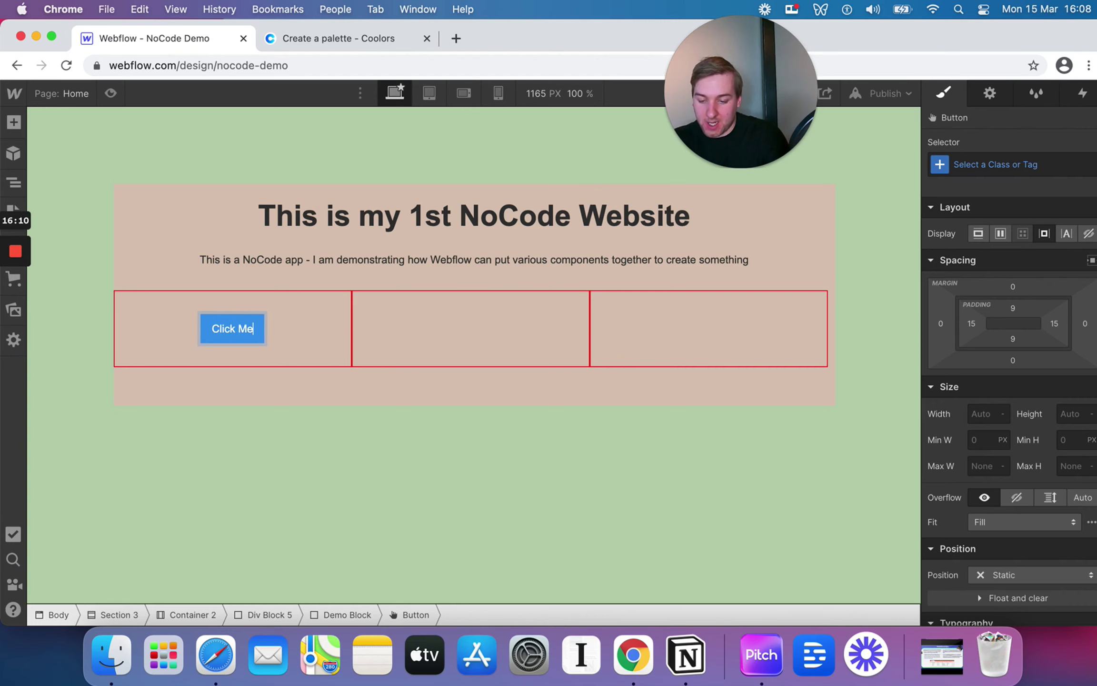
click(301, 340)
click(301, 339)
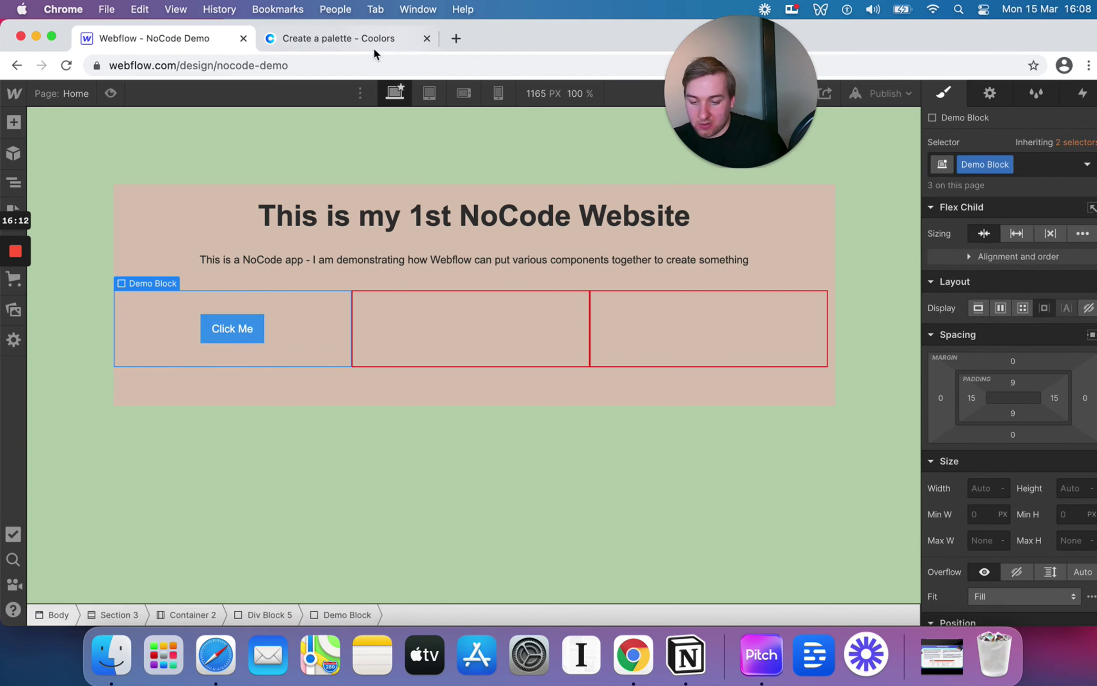
Switch to the Coolors palette, copy the Cherry Blossom Pink hex code FBACBE, and return to Webflow
click(347, 39)
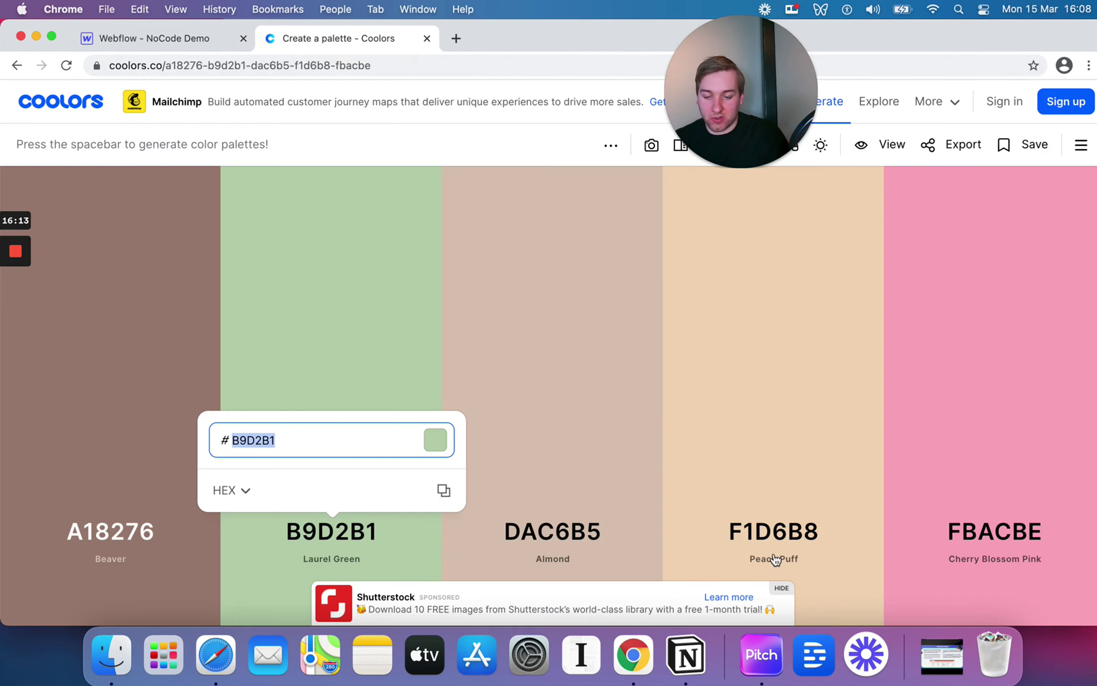
click(1008, 543)
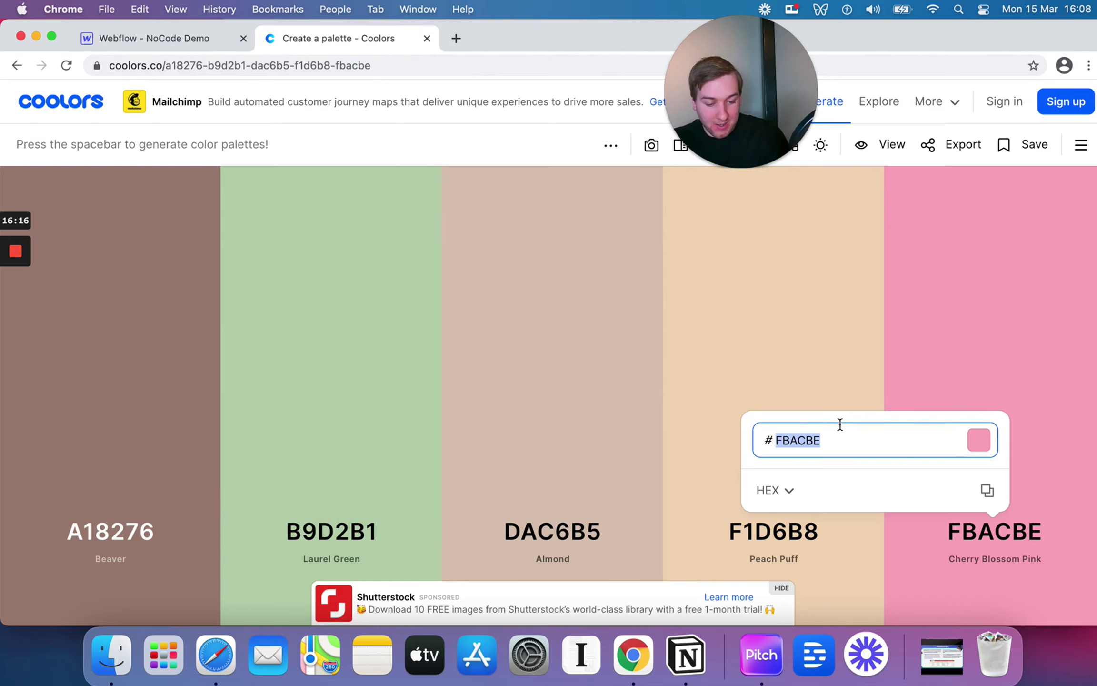
click(200, 44)
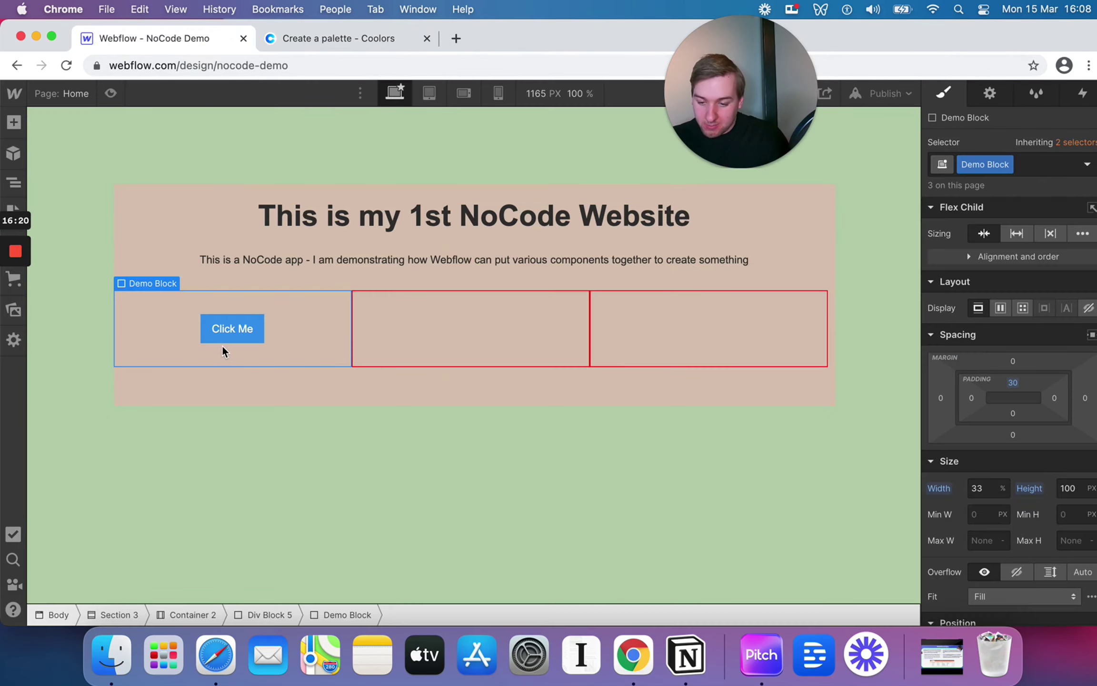
Set the Click Me button's background colour to #FBACBE
click(241, 328)
scroll(1040, 529, down, 10)
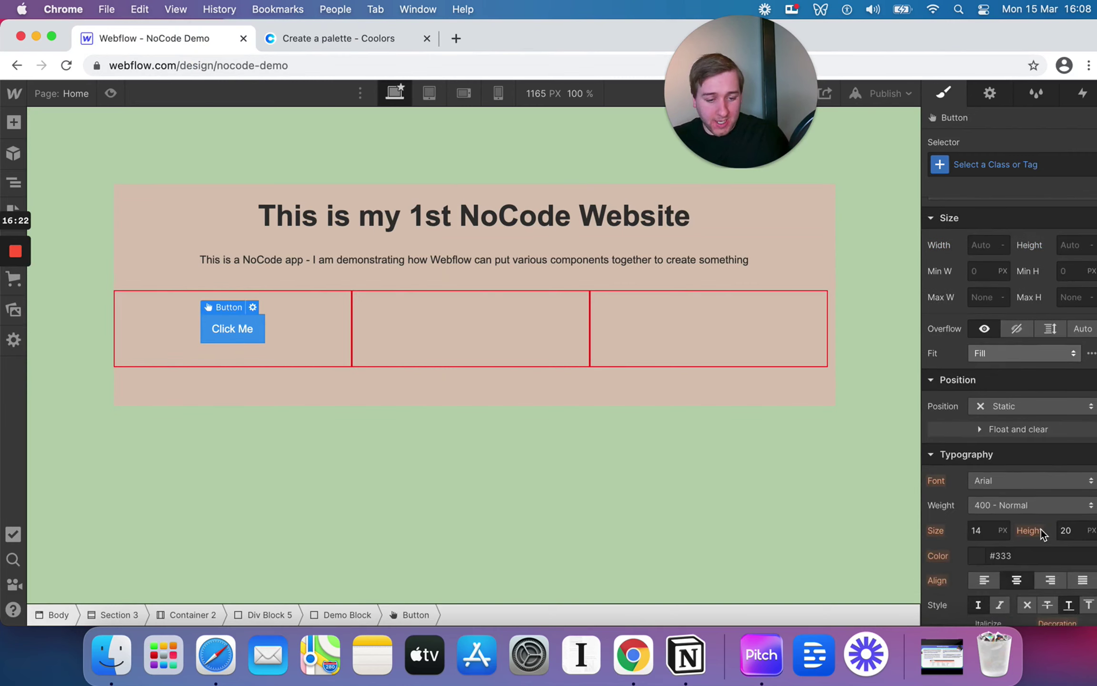
click(1039, 270)
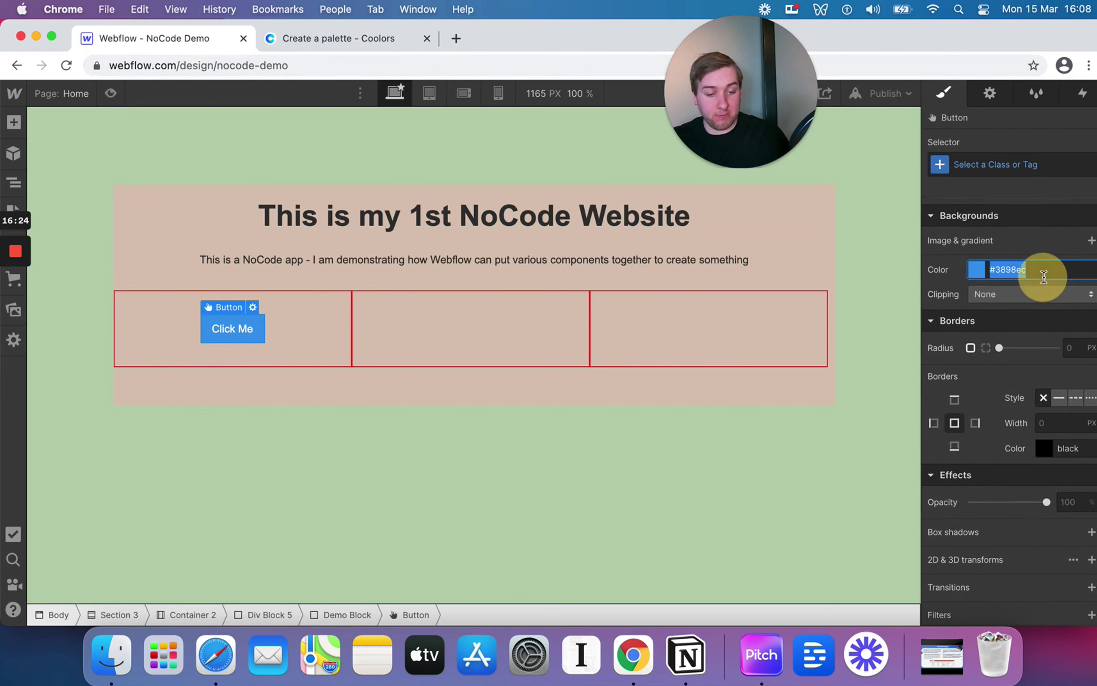
text(FBACBE)
key(Return)
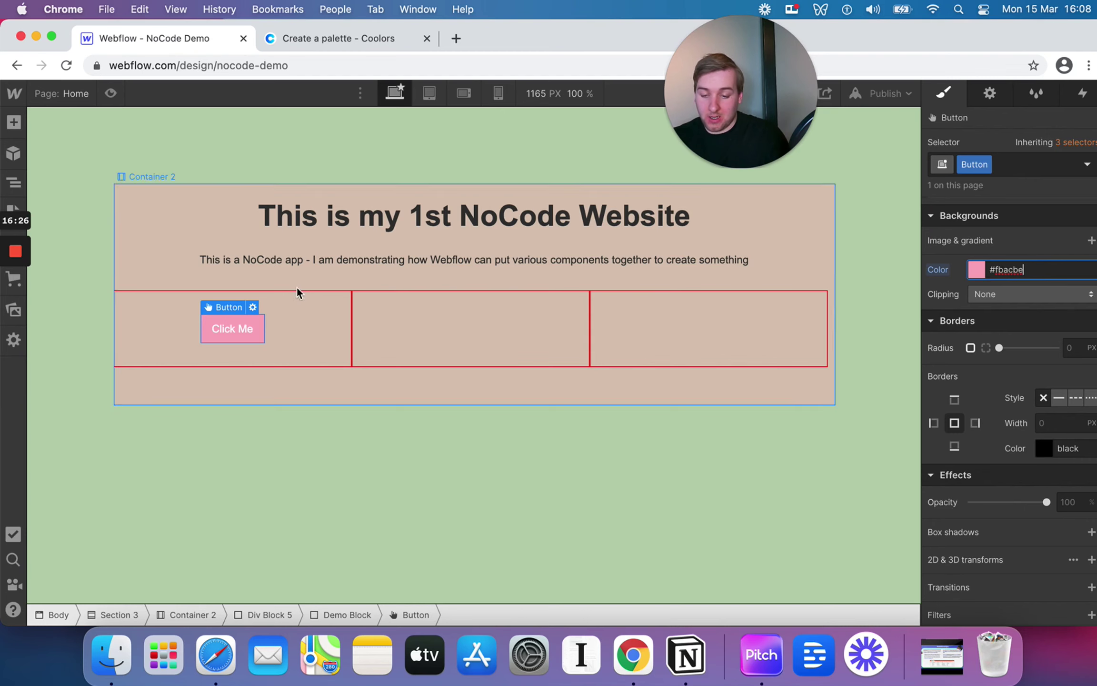
click(298, 307)
Round the Click Me button's corners with a border radius of 8 px
click(244, 328)
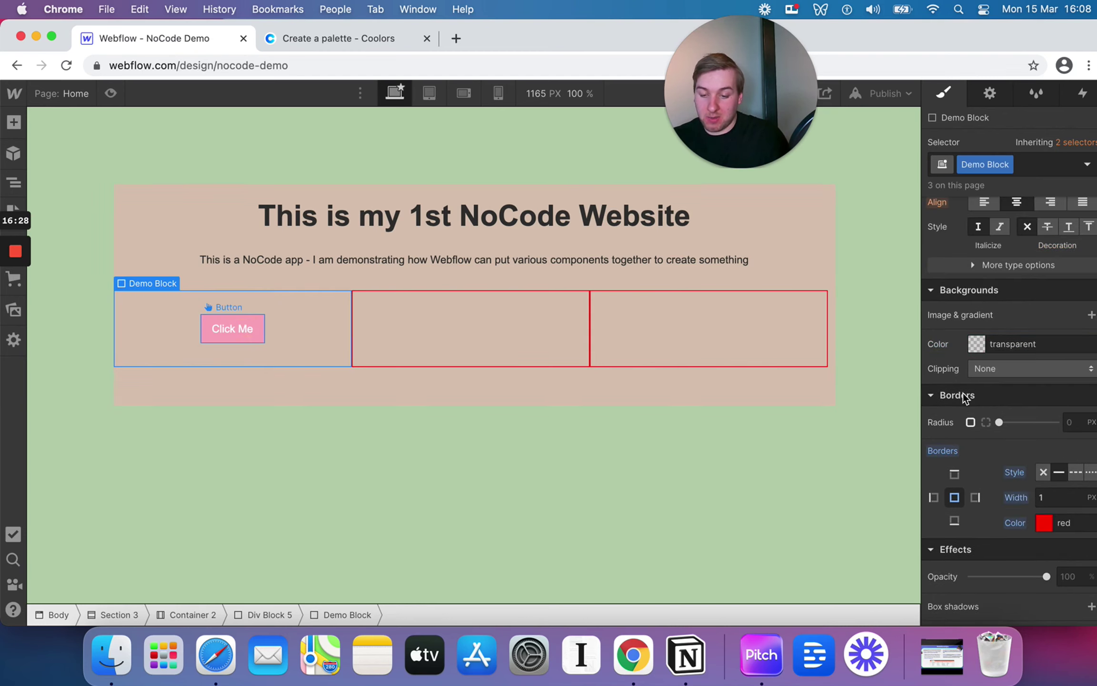
scroll(1046, 452, down, 2)
scroll(1046, 452, up, 2)
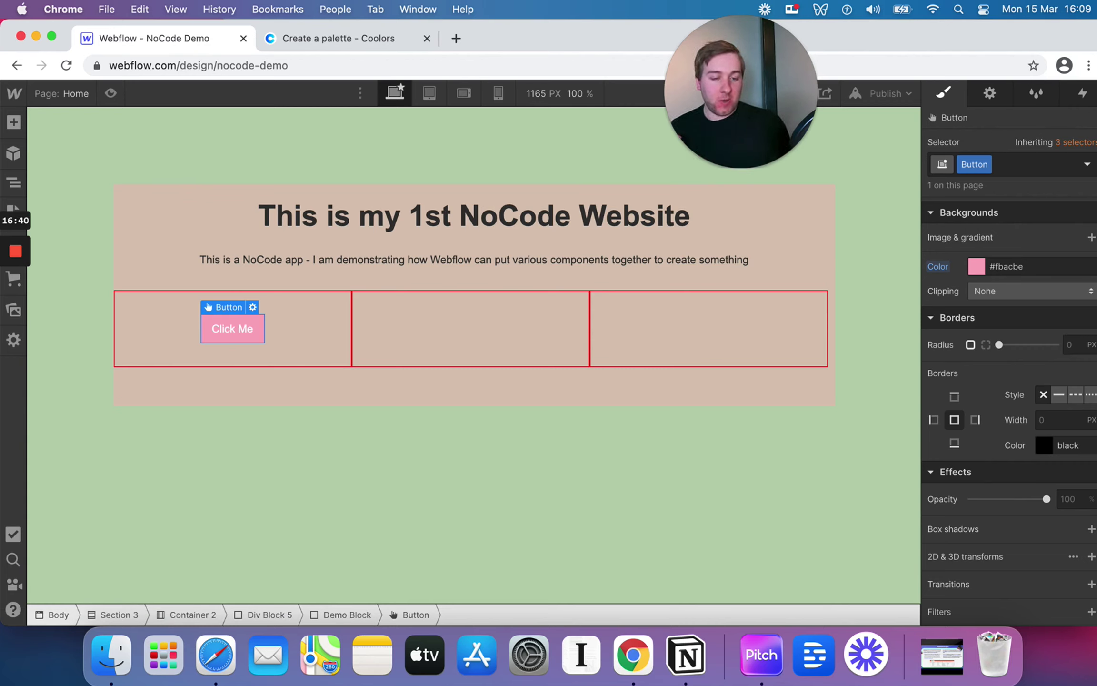
click(1074, 348)
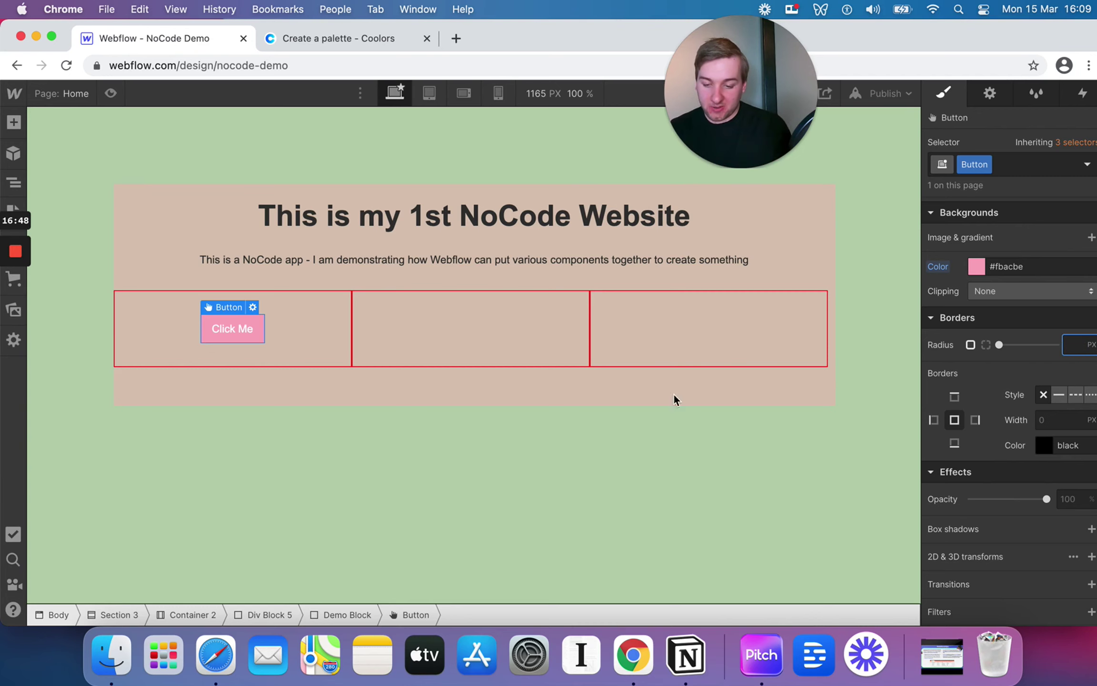
click(316, 348)
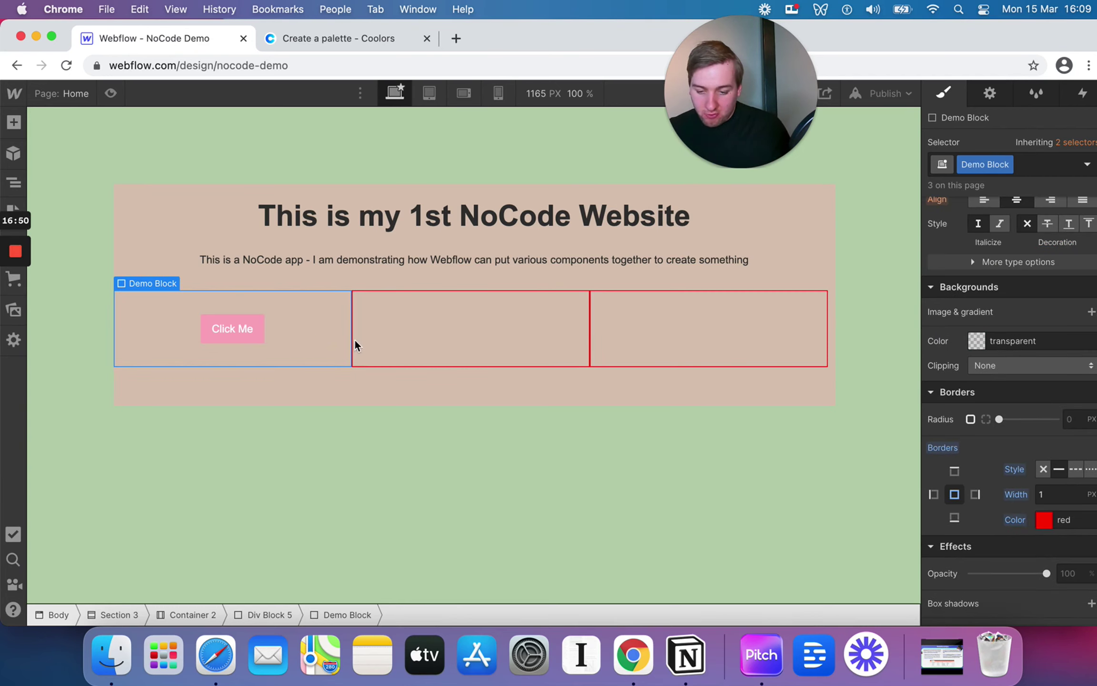
click(259, 325)
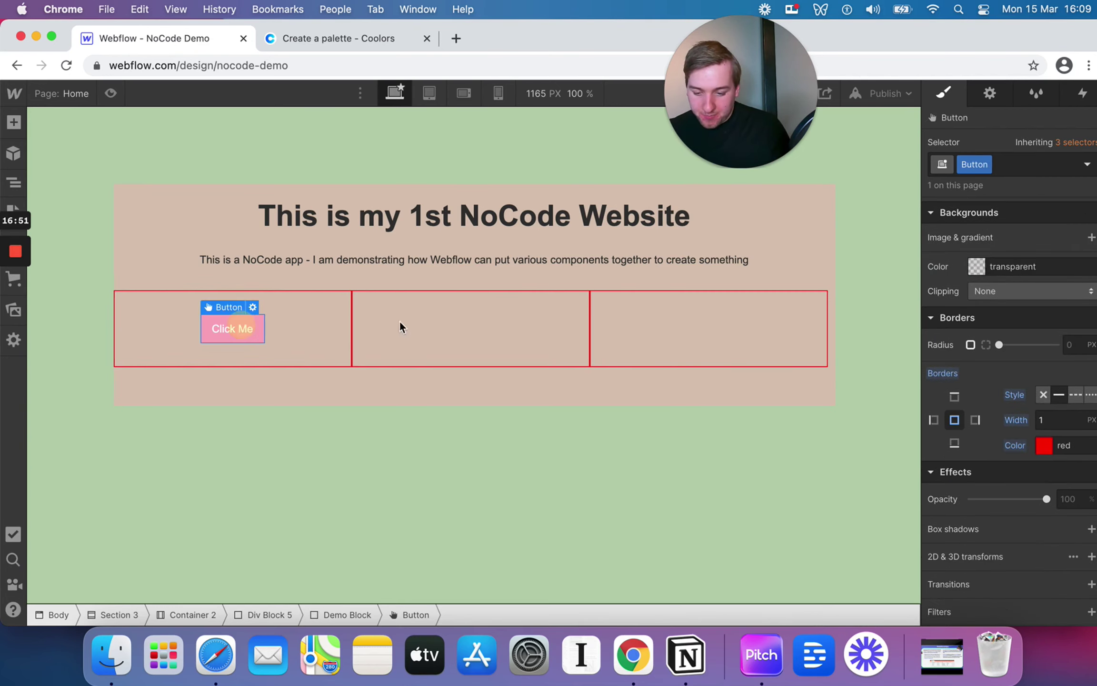
click(1074, 342)
text(8)
key(Return)
click(461, 318)
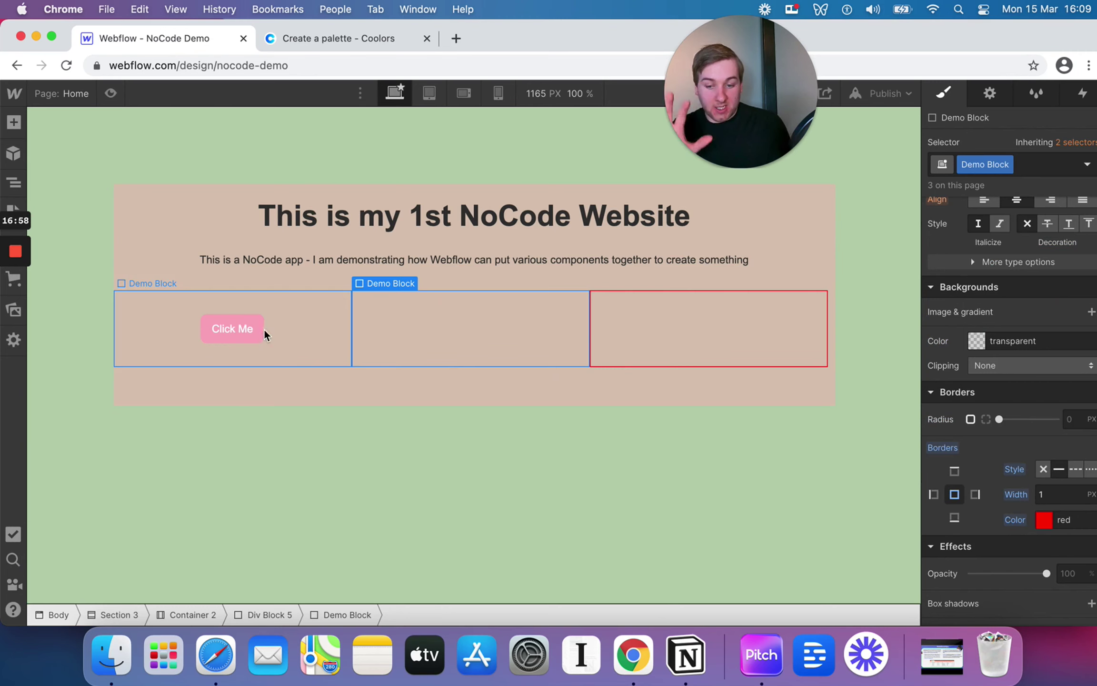
Copy the Click Me button into the middle and rightmost Demo Blocks
click(249, 325)
click(452, 317)
key(super+v)
click(664, 325)
key(super+v)
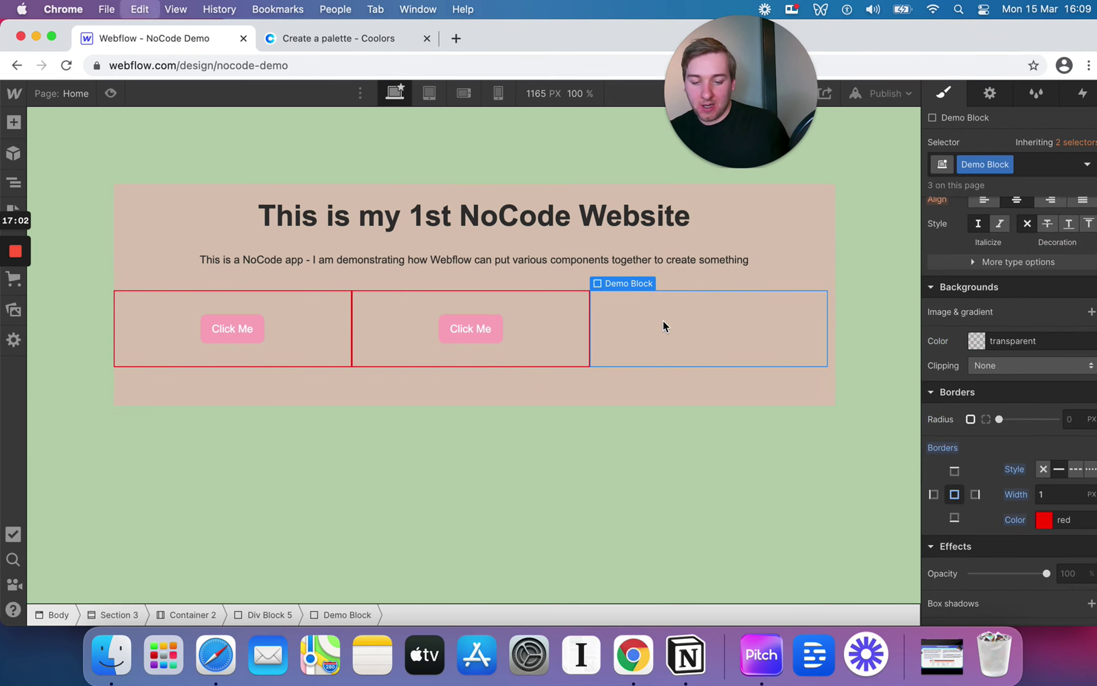
click(717, 332)
click(994, 95)
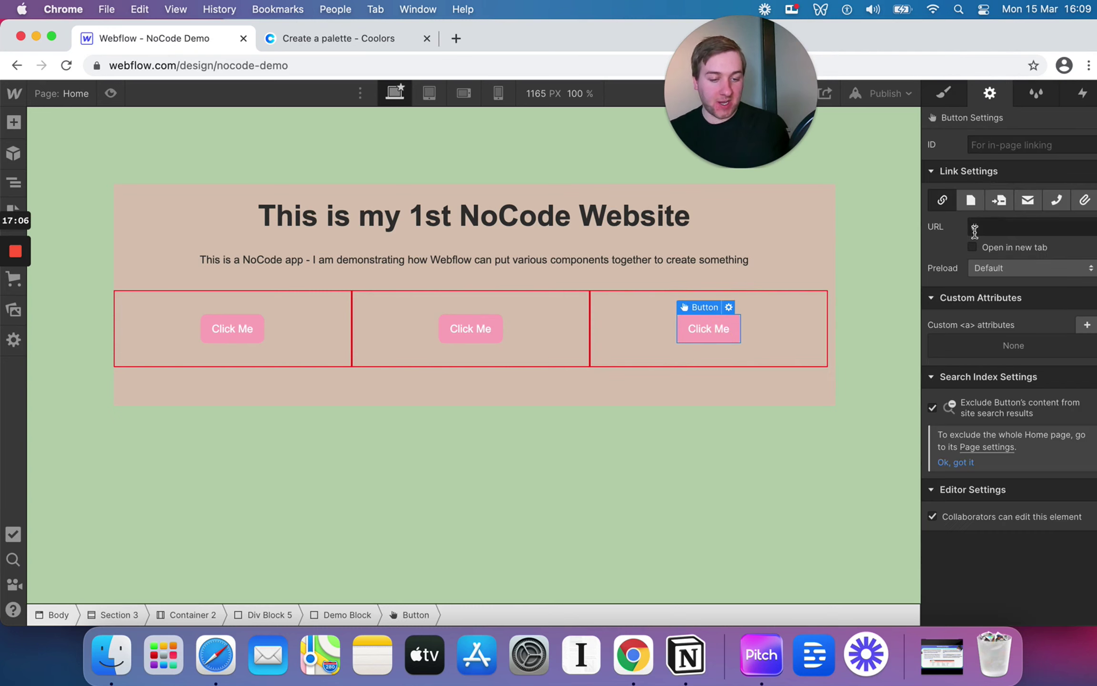
click(1001, 229)
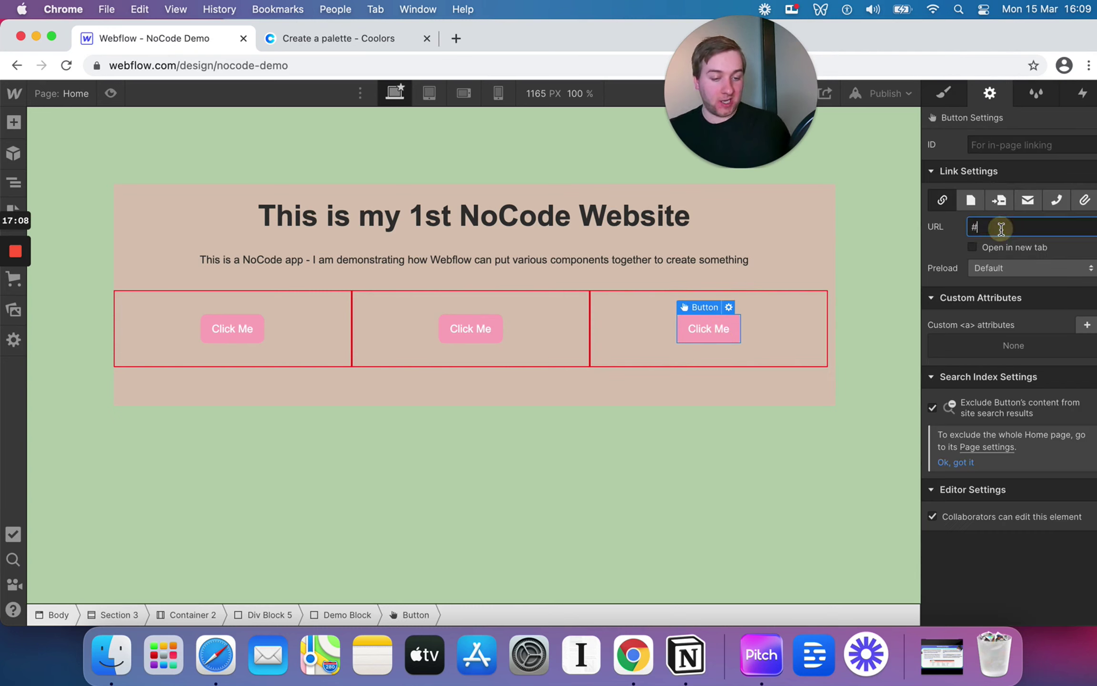
text(https://google.com)
click(863, 263)
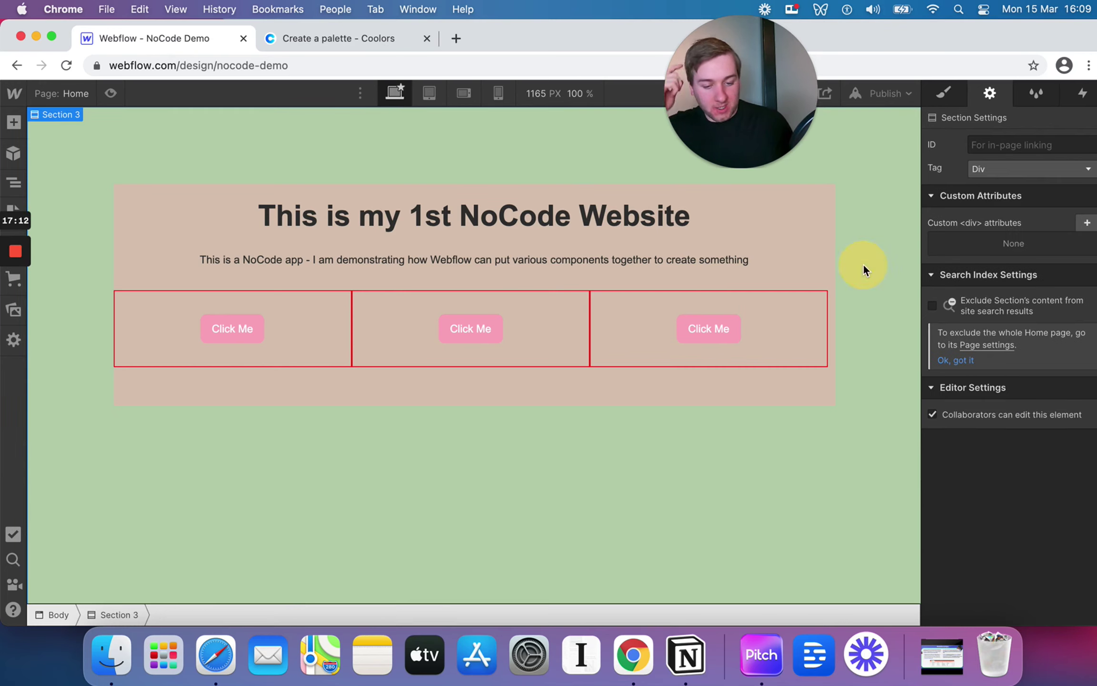
click(482, 326)
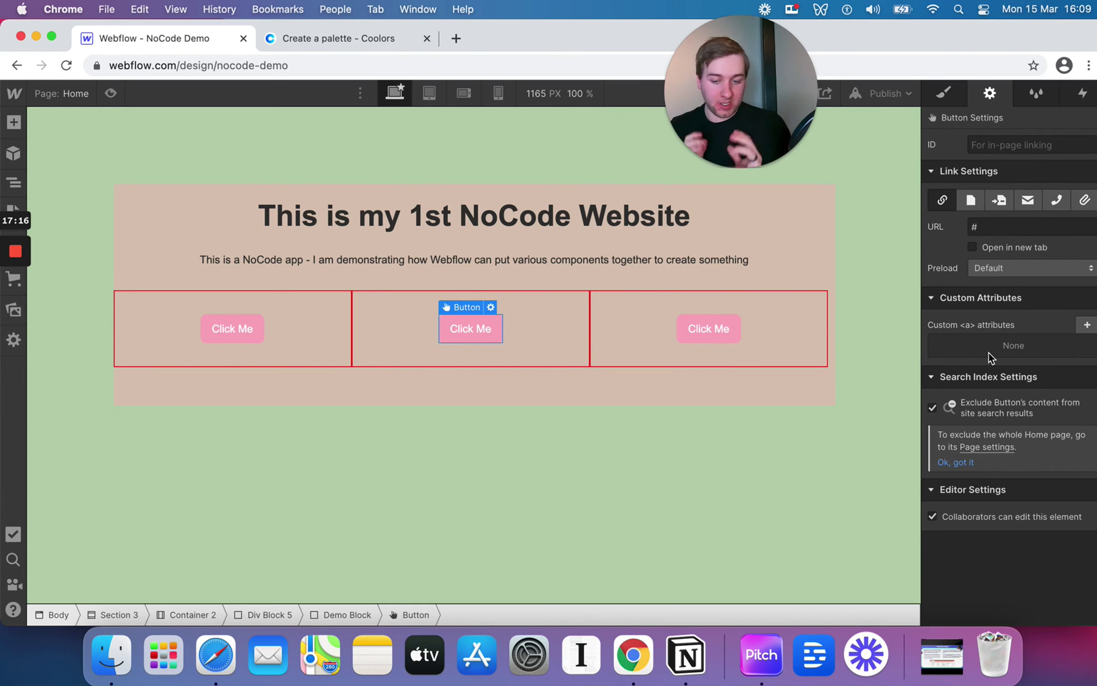
click(311, 318)
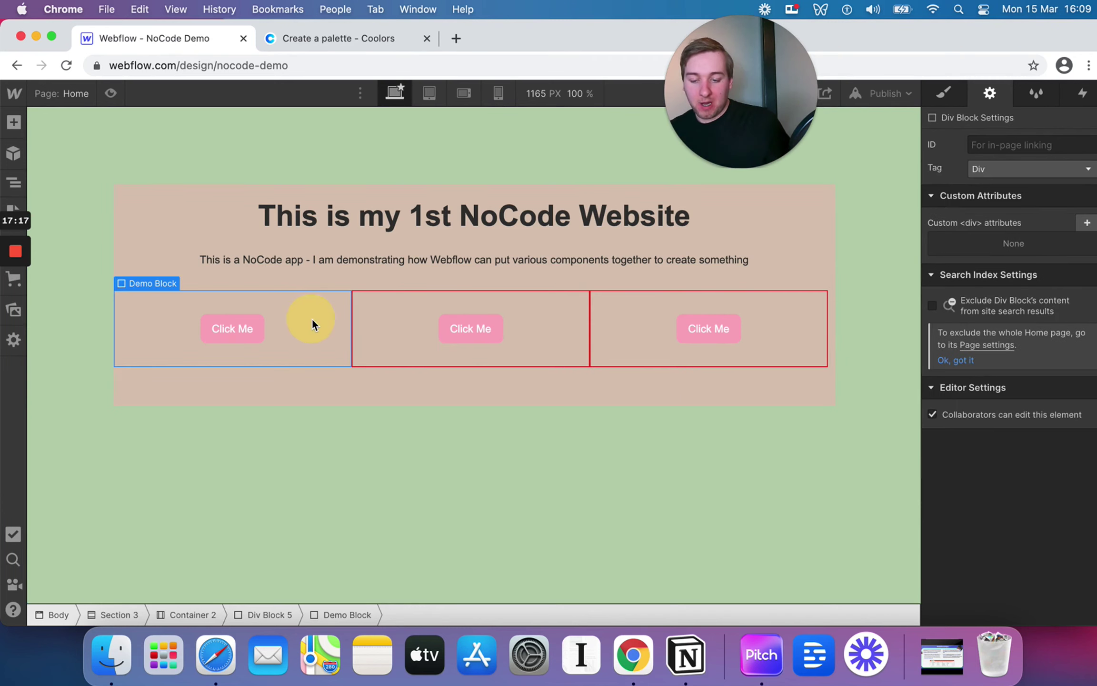
click(232, 328)
click(471, 332)
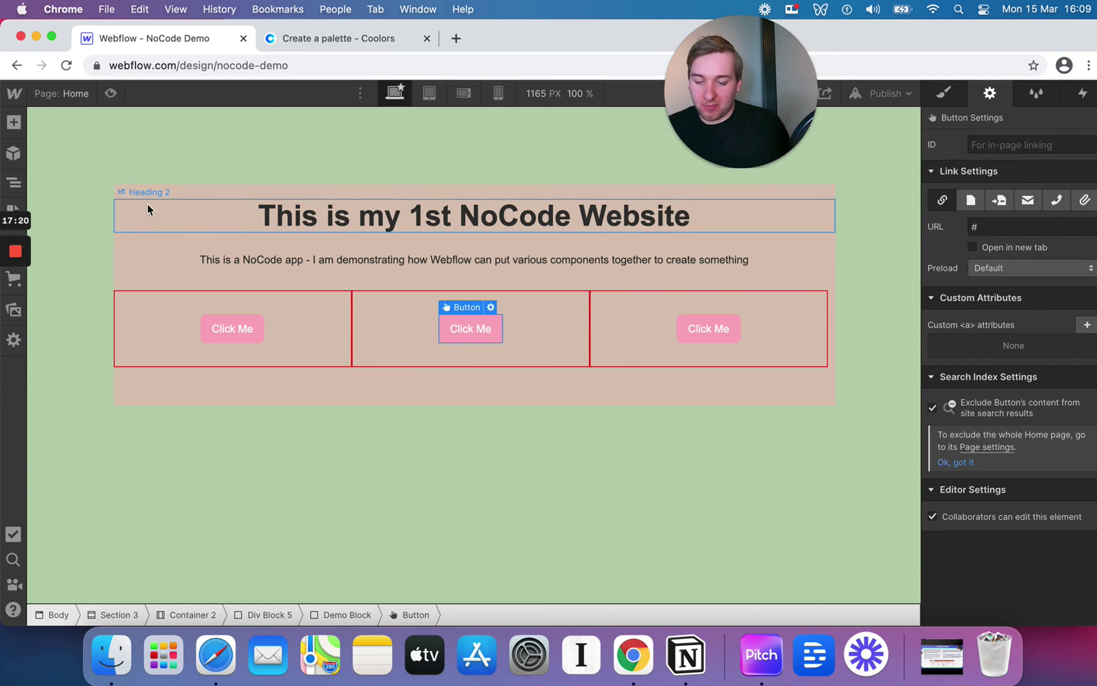
Bring up the border style settings of the container around the heading and Demo Blocks
click(145, 187)
click(945, 94)
scroll(1052, 397, down, 10)
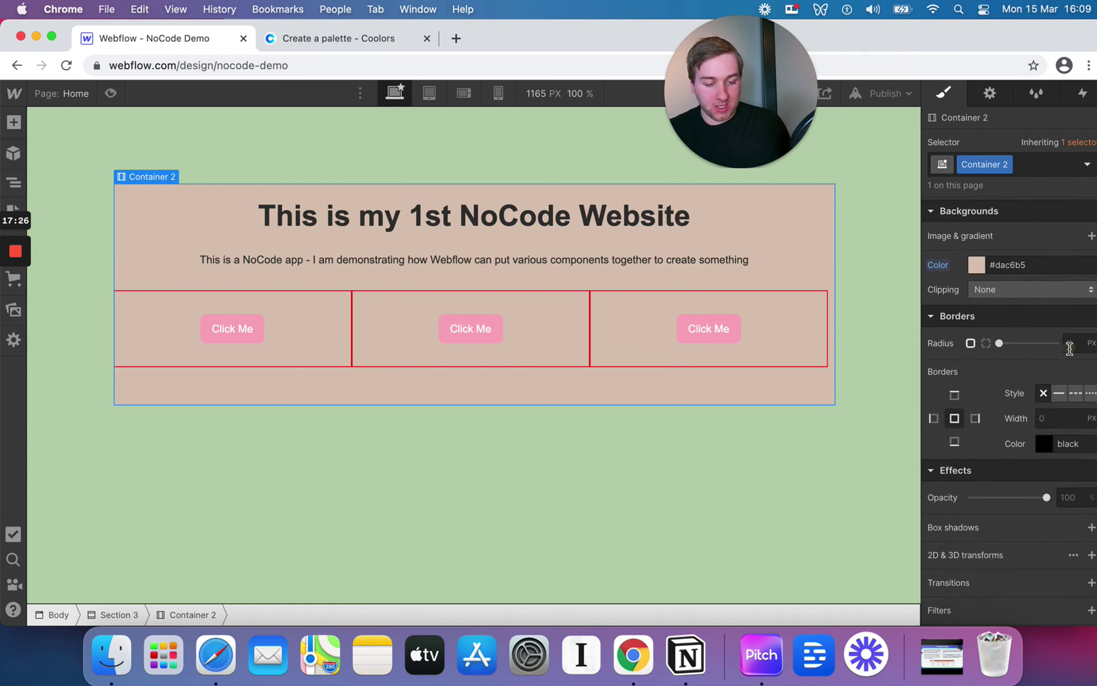
Set the corner radius of Container 2 to 25 px
click(1070, 343)
text(25)
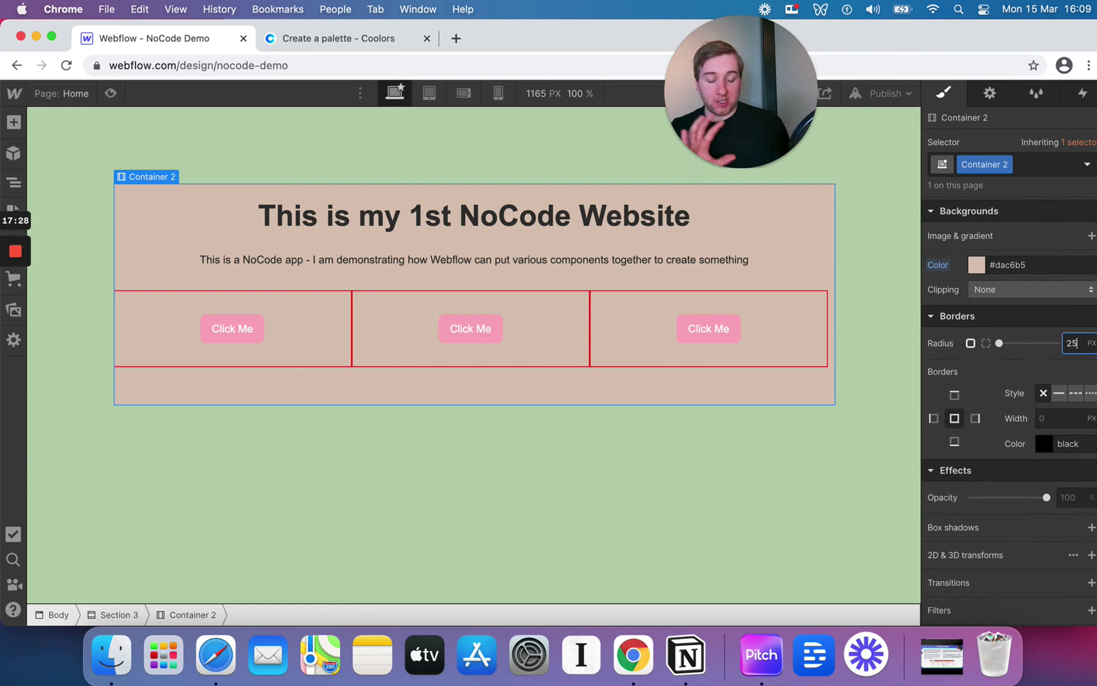
key(Return)
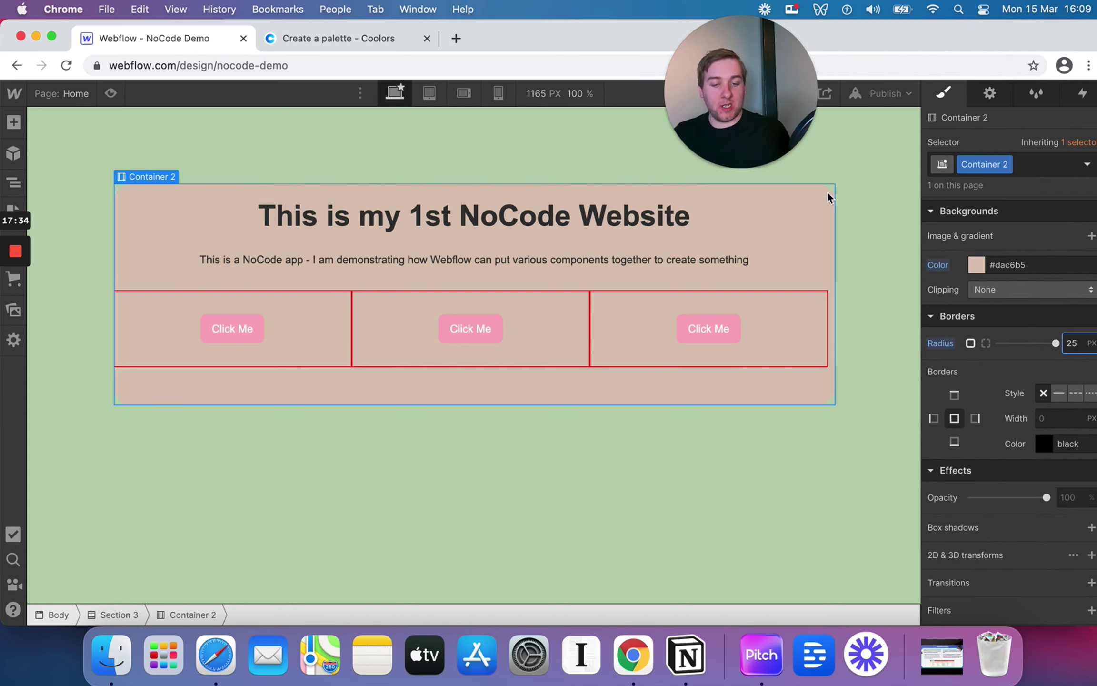
Compare the corner rounding of the button and the container, and check the page in preview mode
click(711, 329)
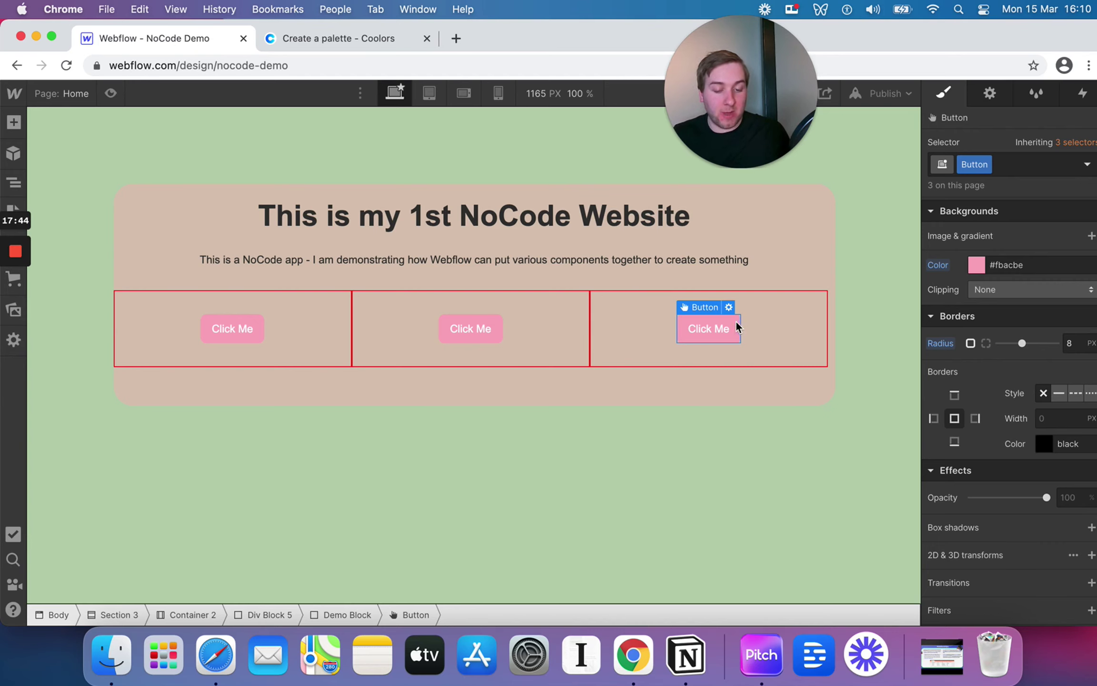
click(822, 202)
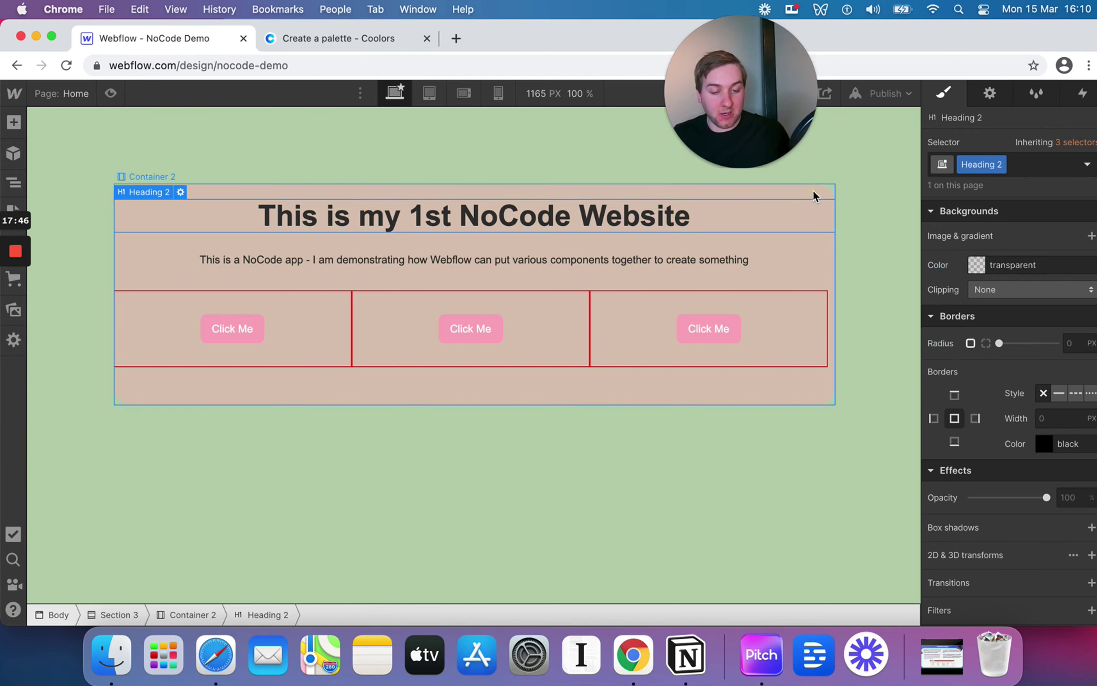
click(833, 188)
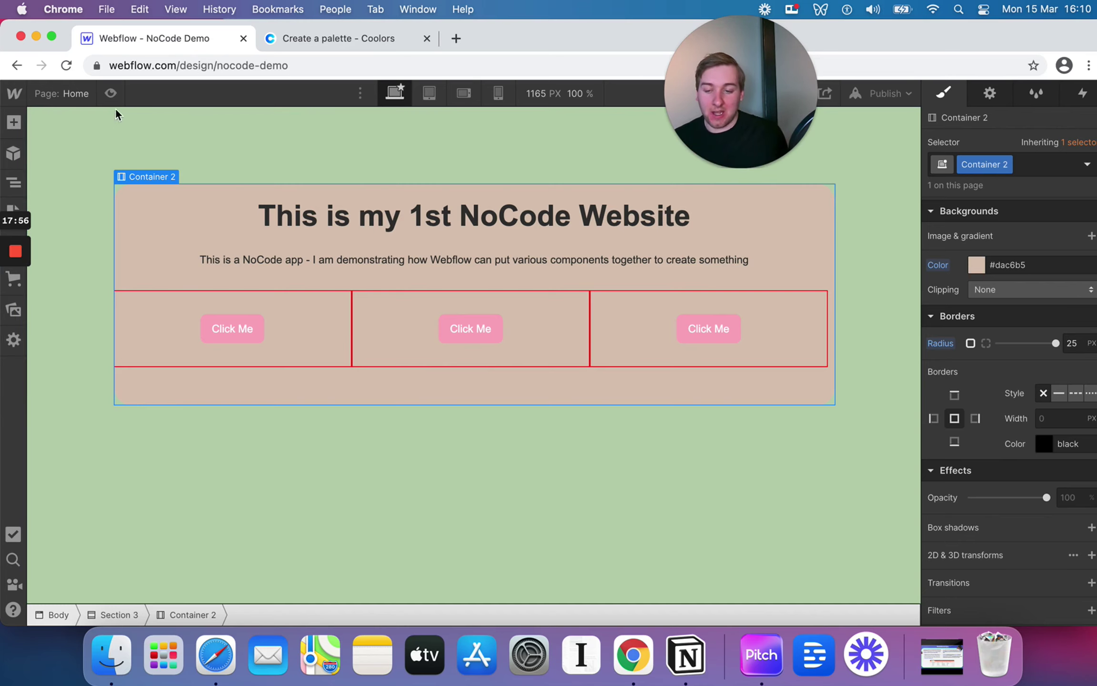
click(110, 94)
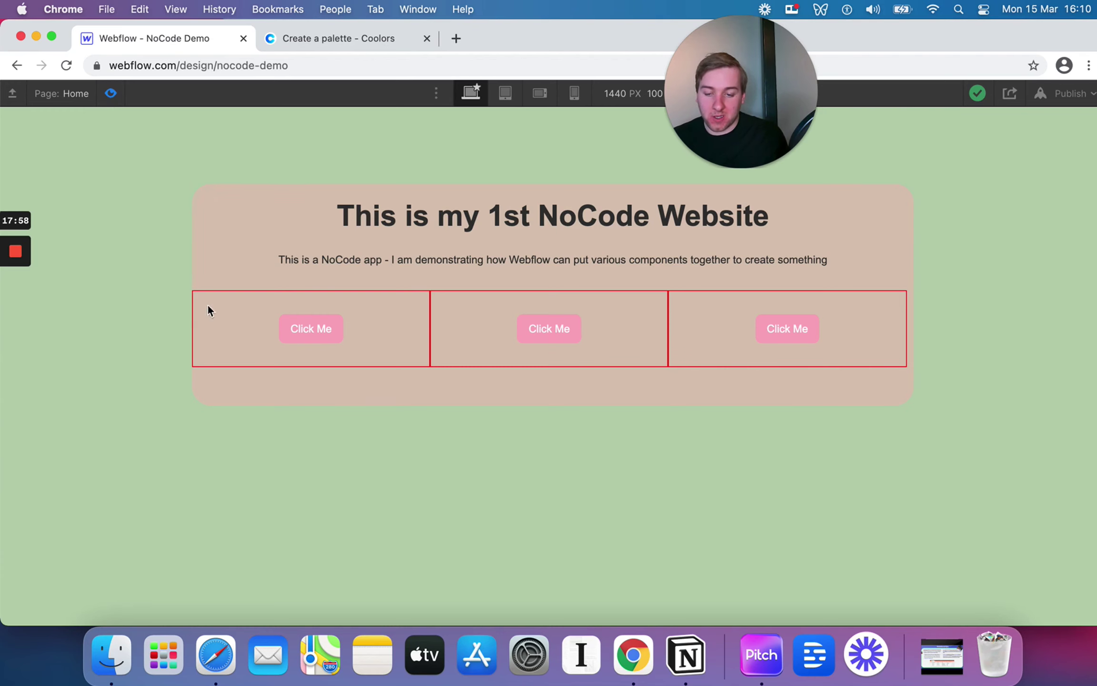
click(110, 93)
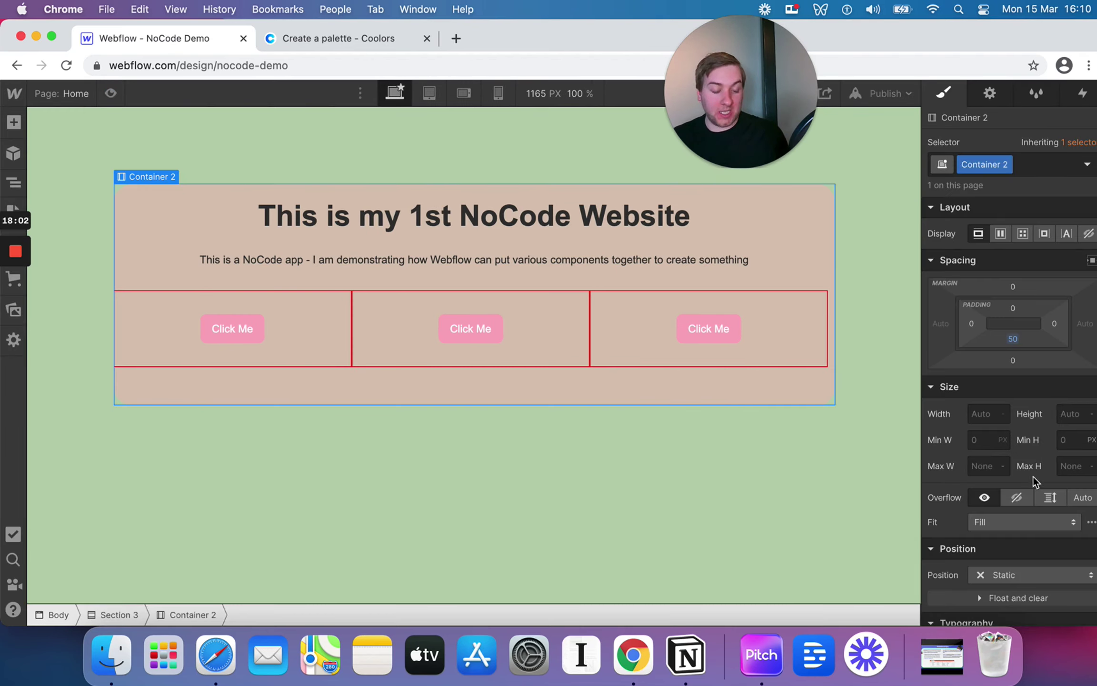
Add an outside box shadow to Container 2 with the default settings
scroll(1031, 467, down, 10)
scroll(1031, 468, down, 1)
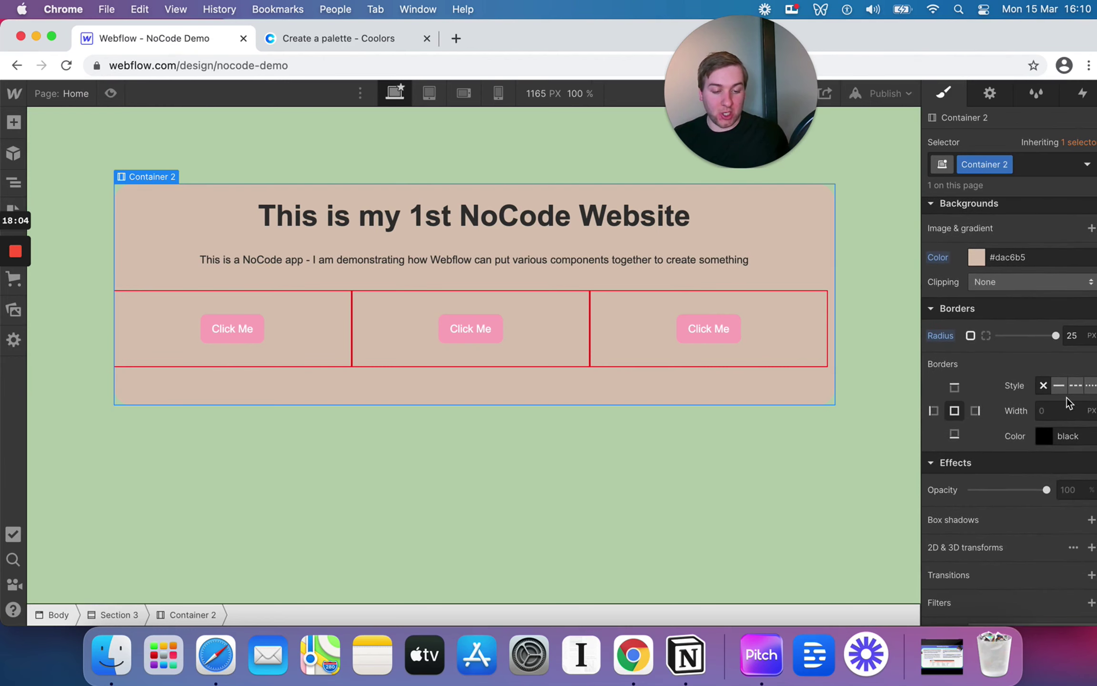
click(1090, 519)
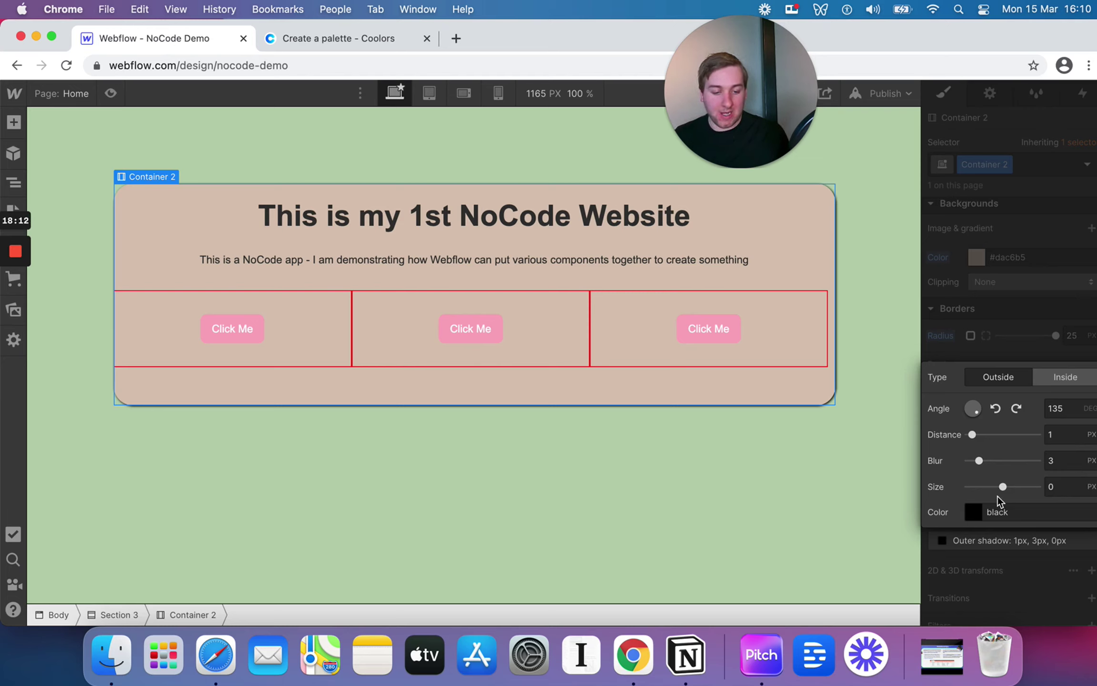
click(816, 528)
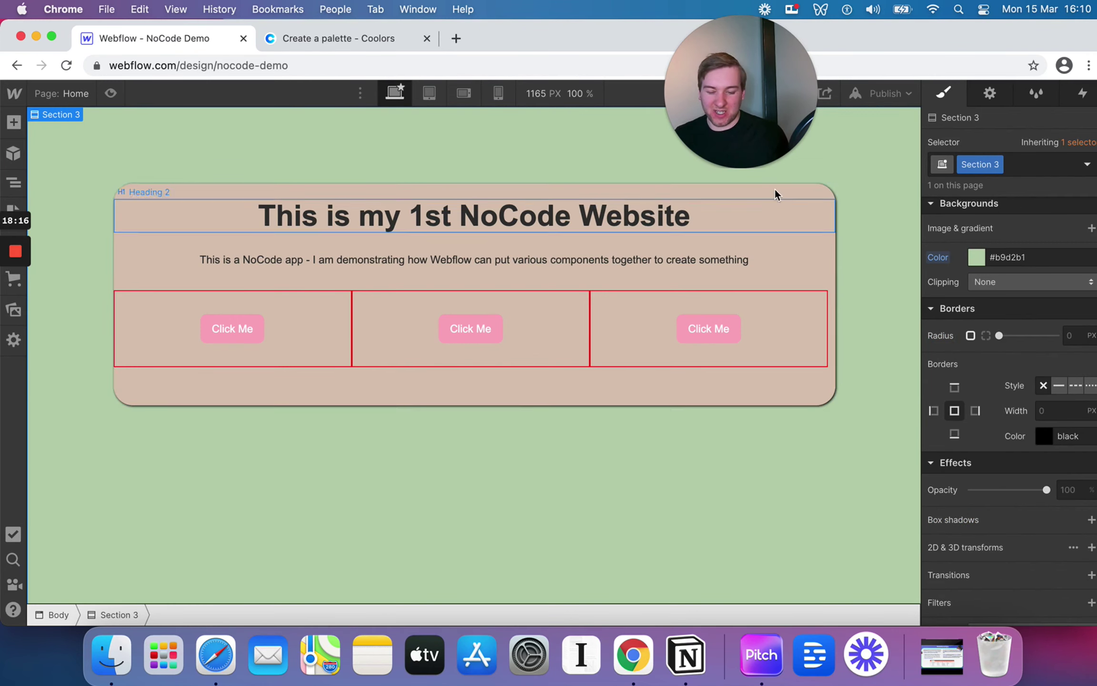
Reduce the opacity of the container shadow's black colour to 41%
click(794, 186)
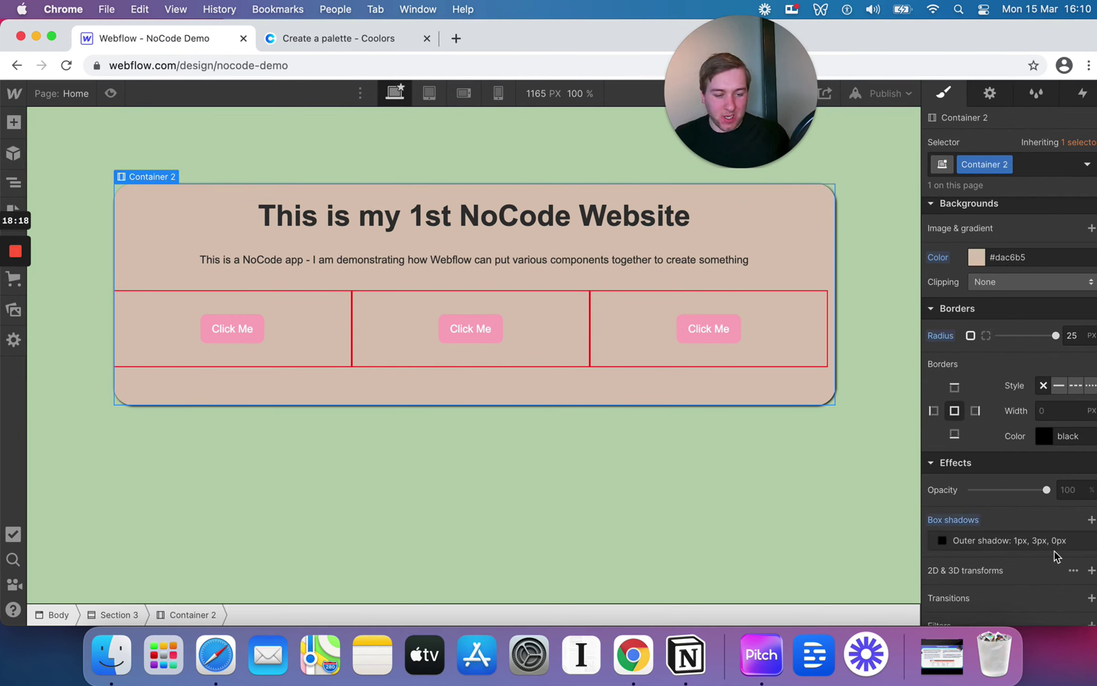
click(1018, 545)
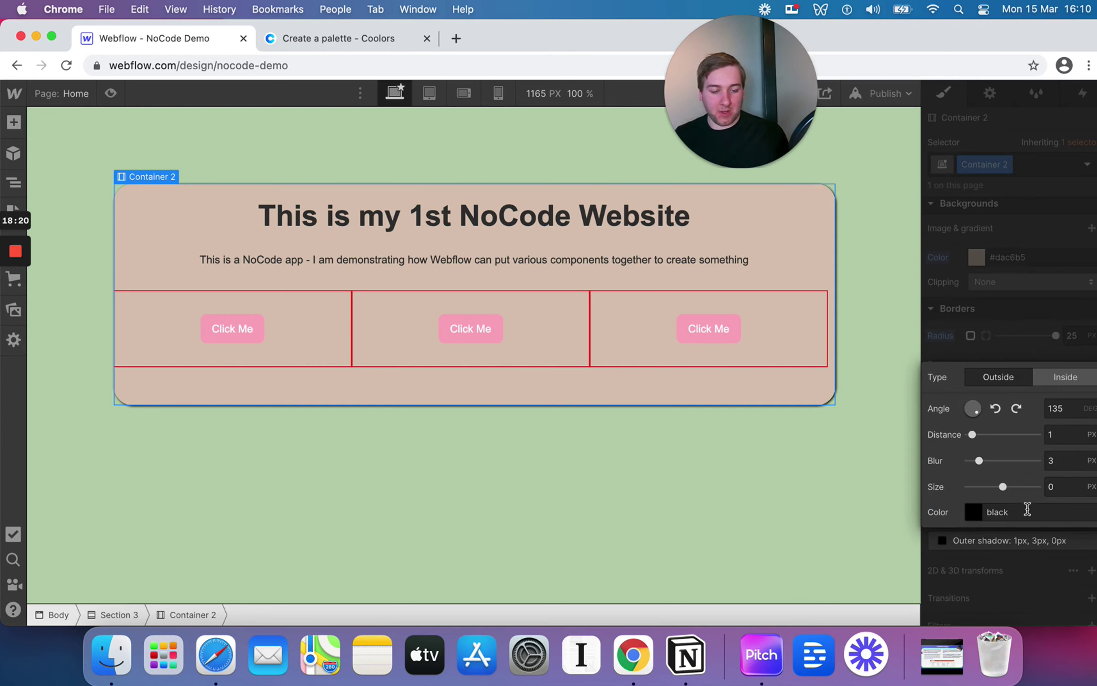
click(972, 511)
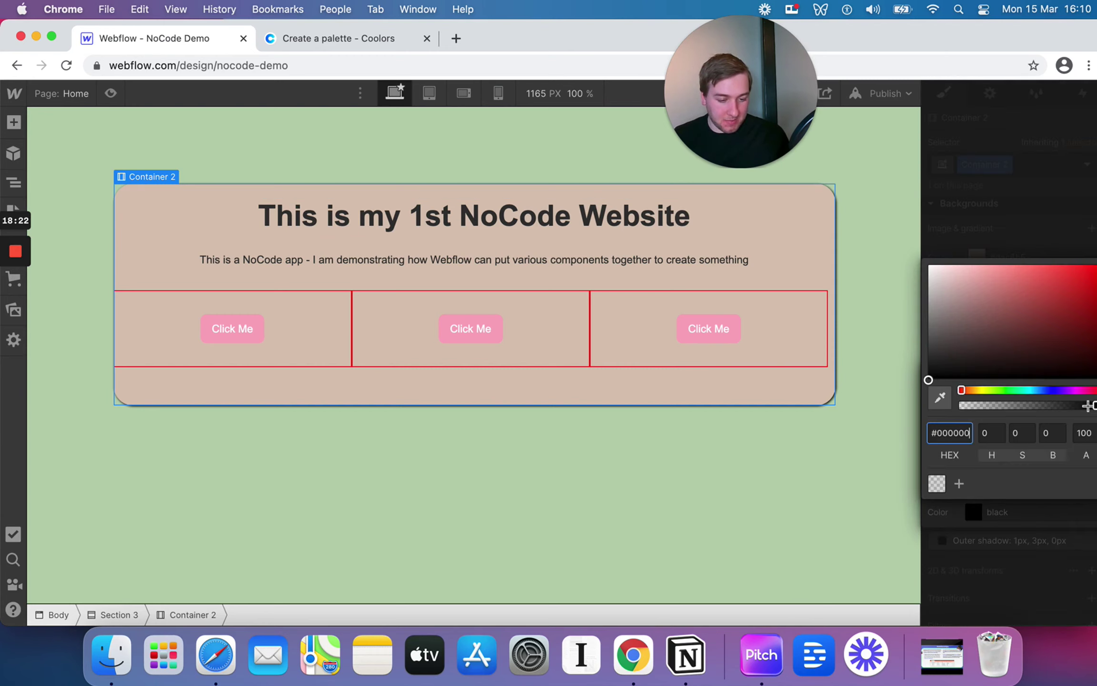
drag(1093, 405, 1015, 417)
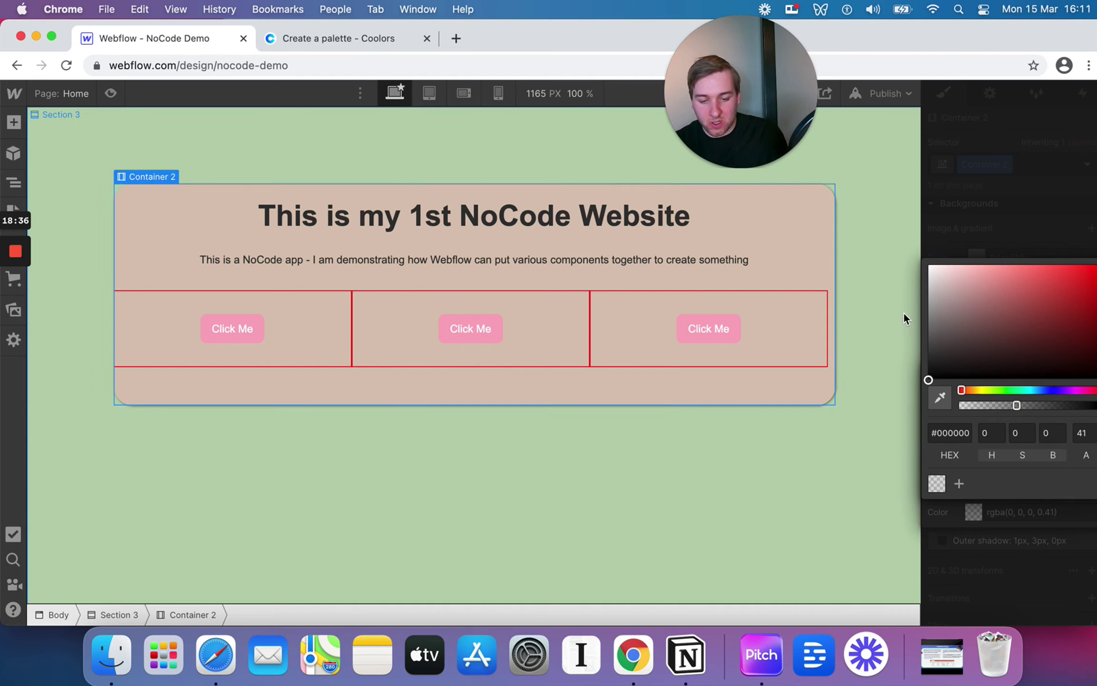
Set the container shadow's distance to 3 px and its blur to 30 px
click(1060, 556)
click(1064, 434)
key(Return)
click(1064, 462)
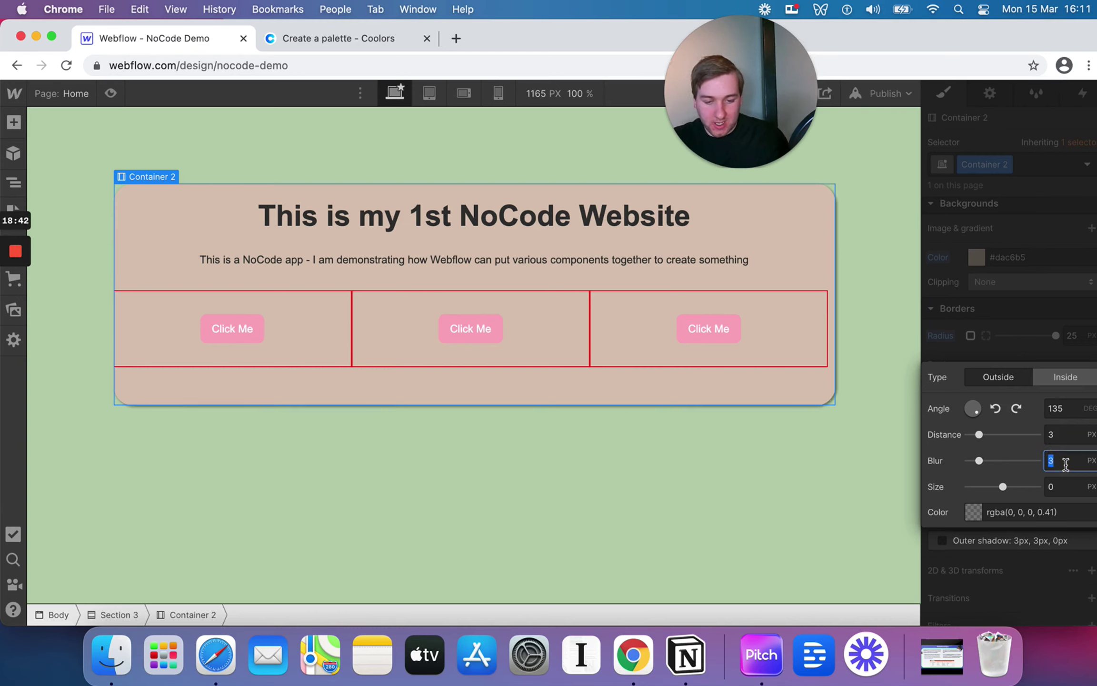
text(0)
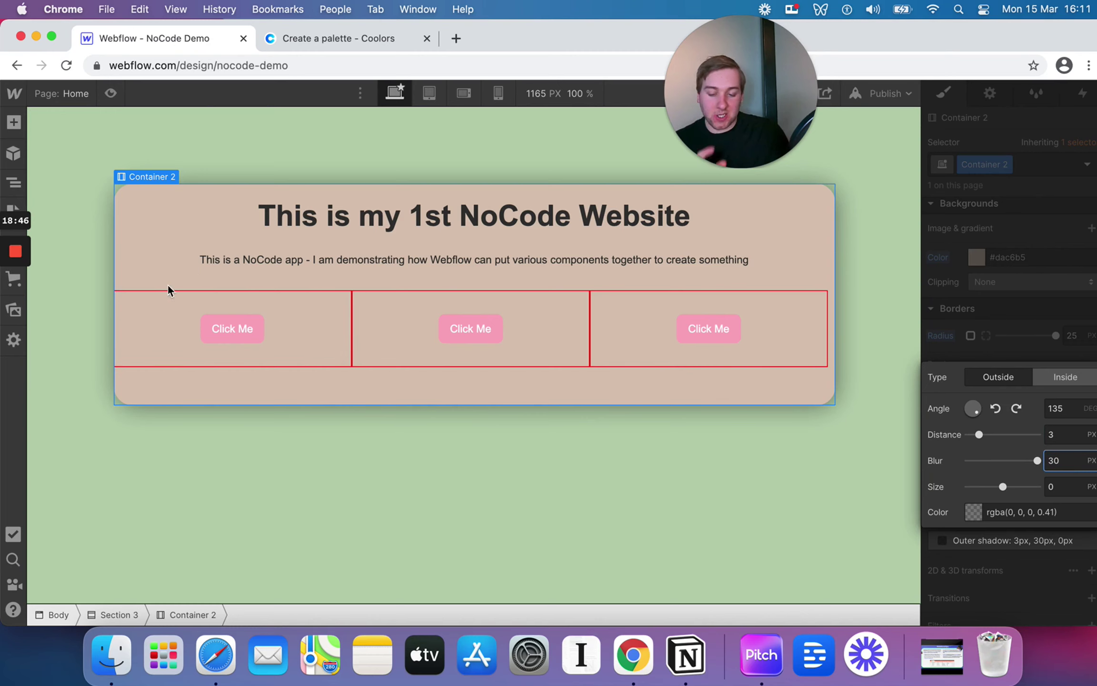
Rotate the container shadow's angle to about 186 degrees and finish editing the shadow
click(1072, 486)
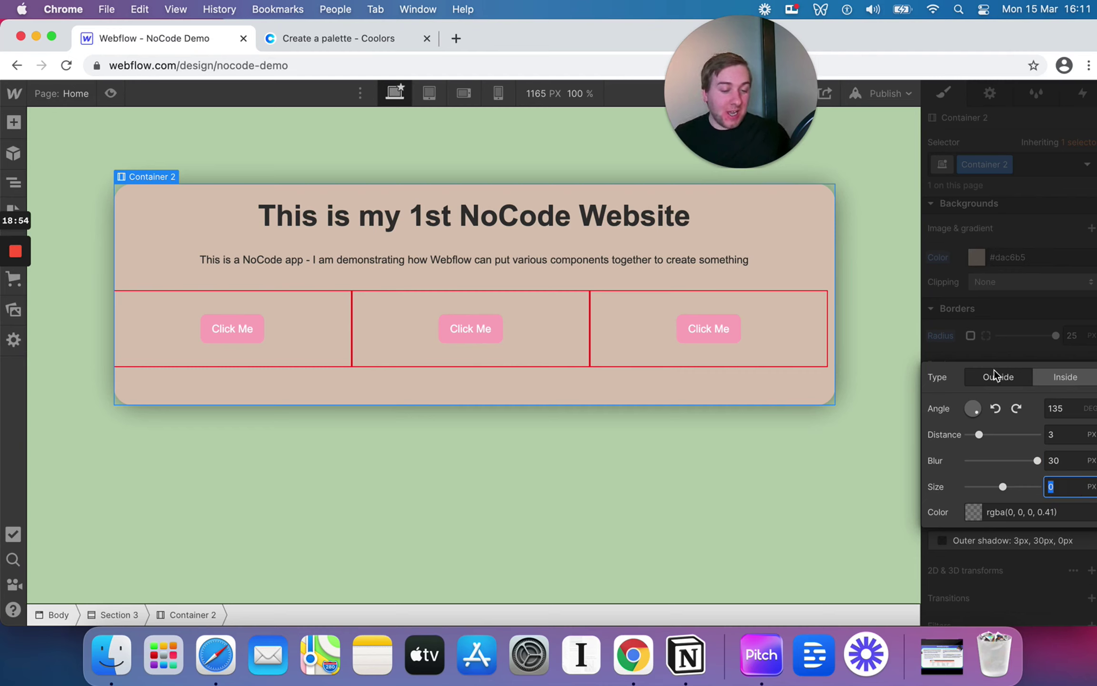
drag(978, 409, 1057, 343)
drag(1039, 448, 936, 436)
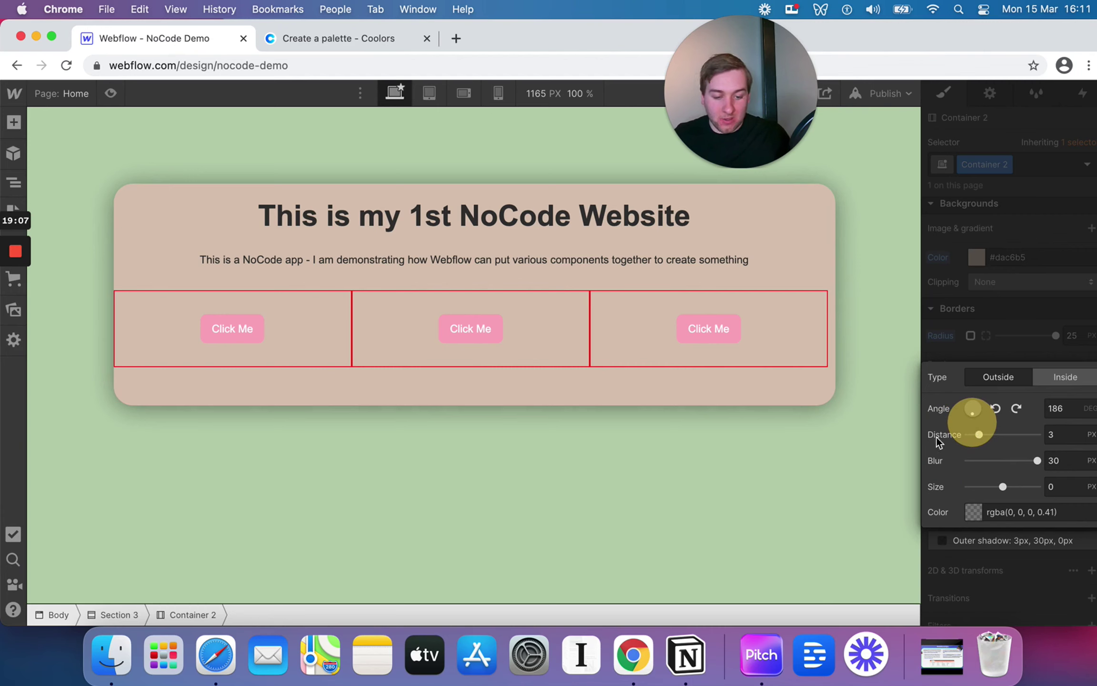
click(693, 512)
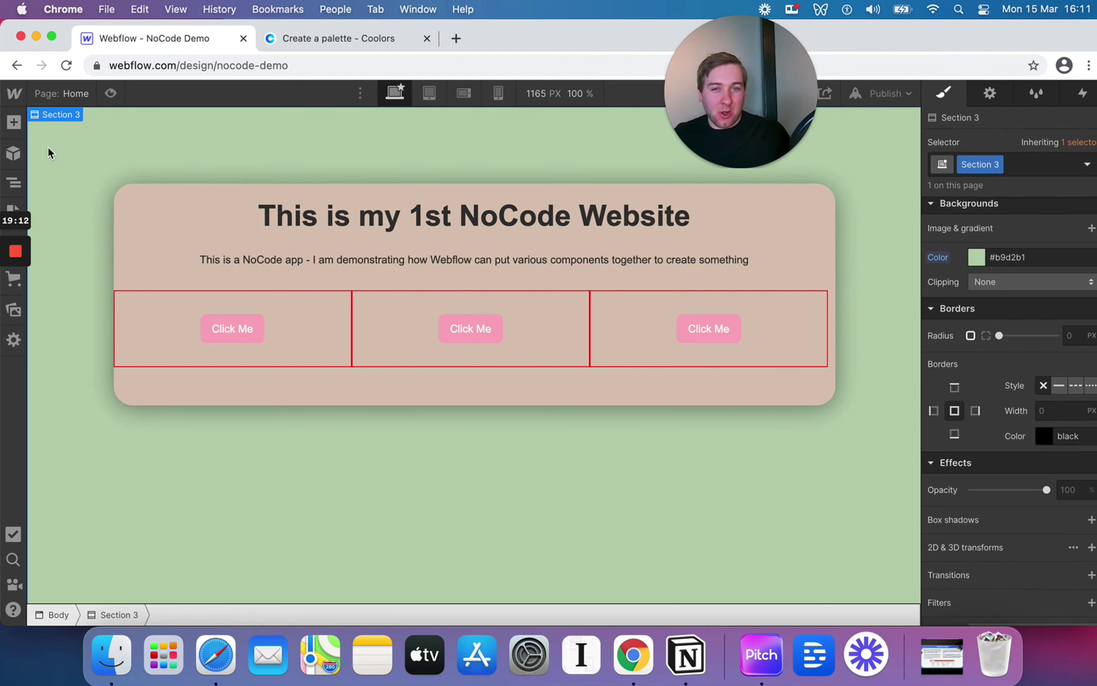
Set the left and right padding of Container 2 to 20 px each
click(162, 194)
scroll(1014, 294, up, 15)
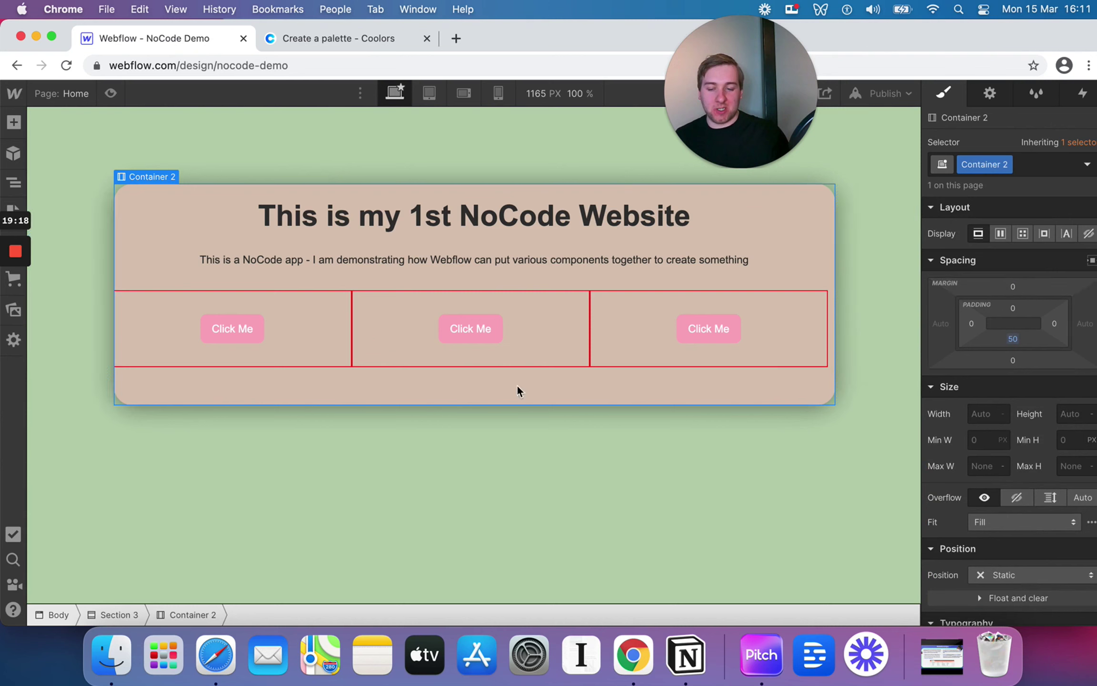
click(971, 325)
text(20)
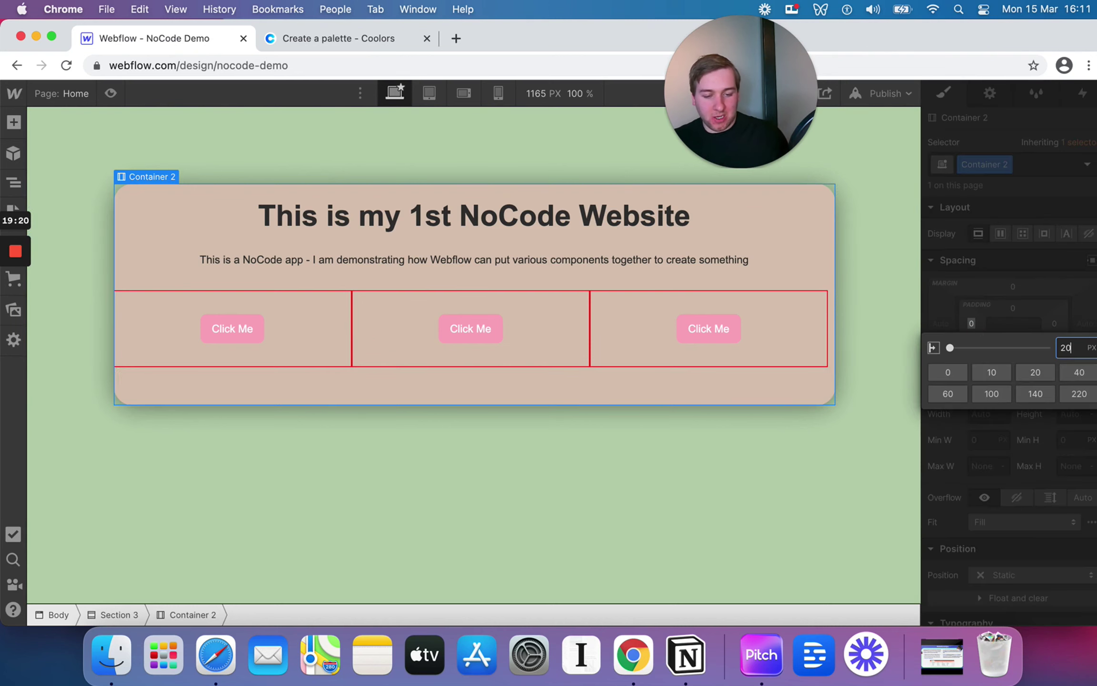
key(Return)
click(1054, 323)
text(20)
key(Return)
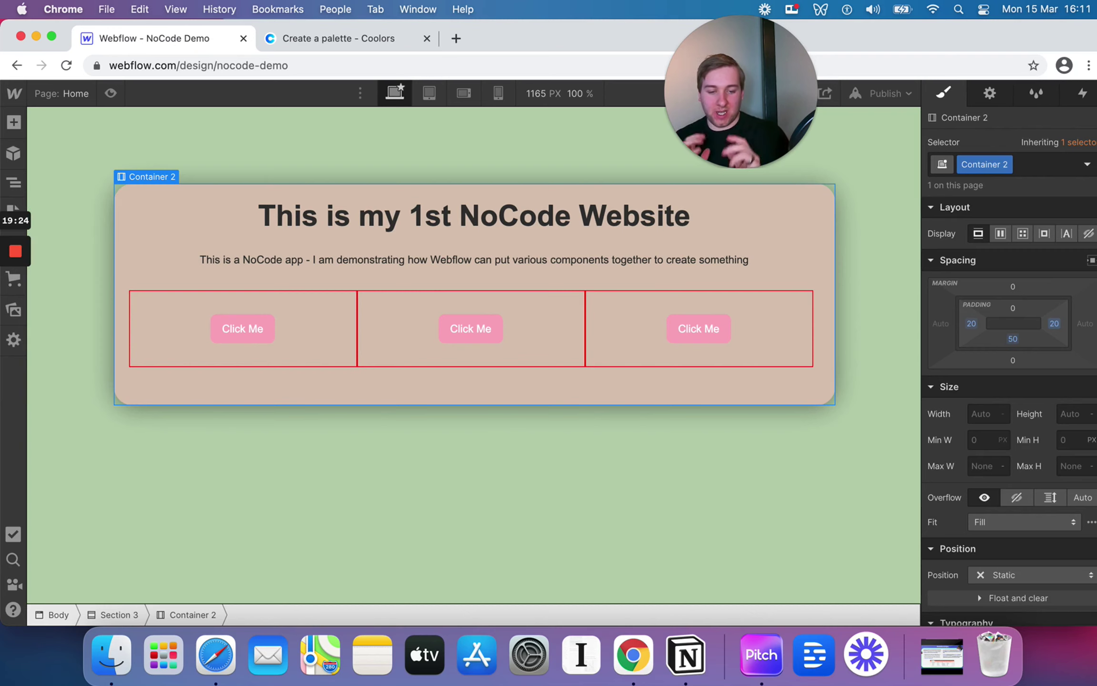
Set the top padding of Container 2 to 40 px
click(1012, 311)
text(40)
key(Return)
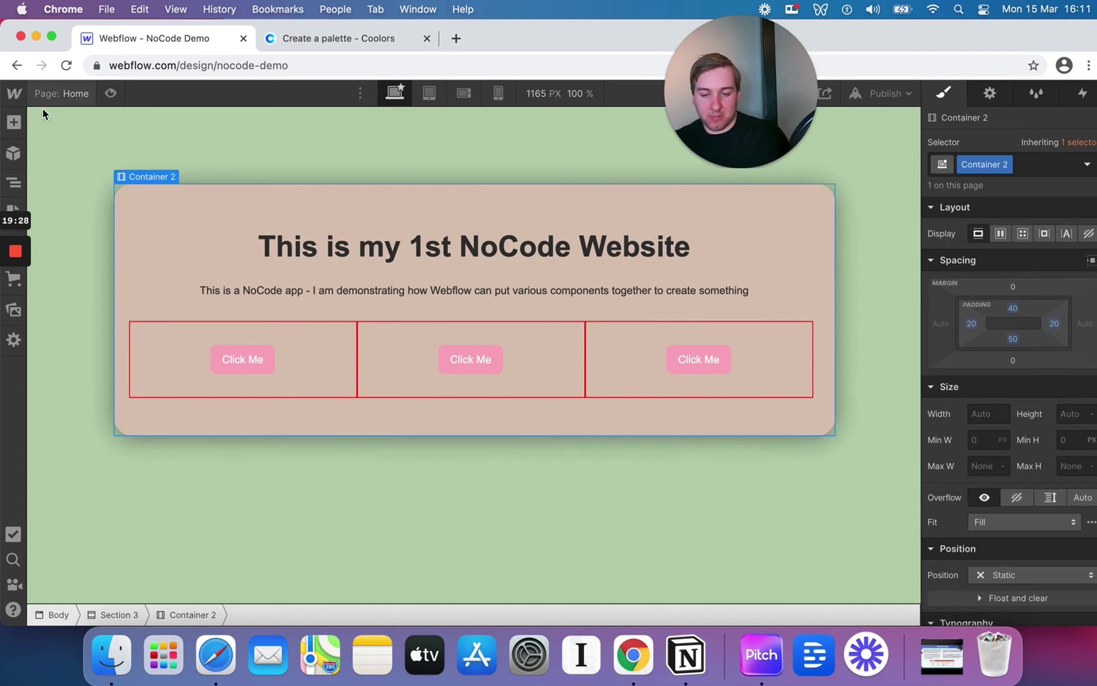
click(174, 145)
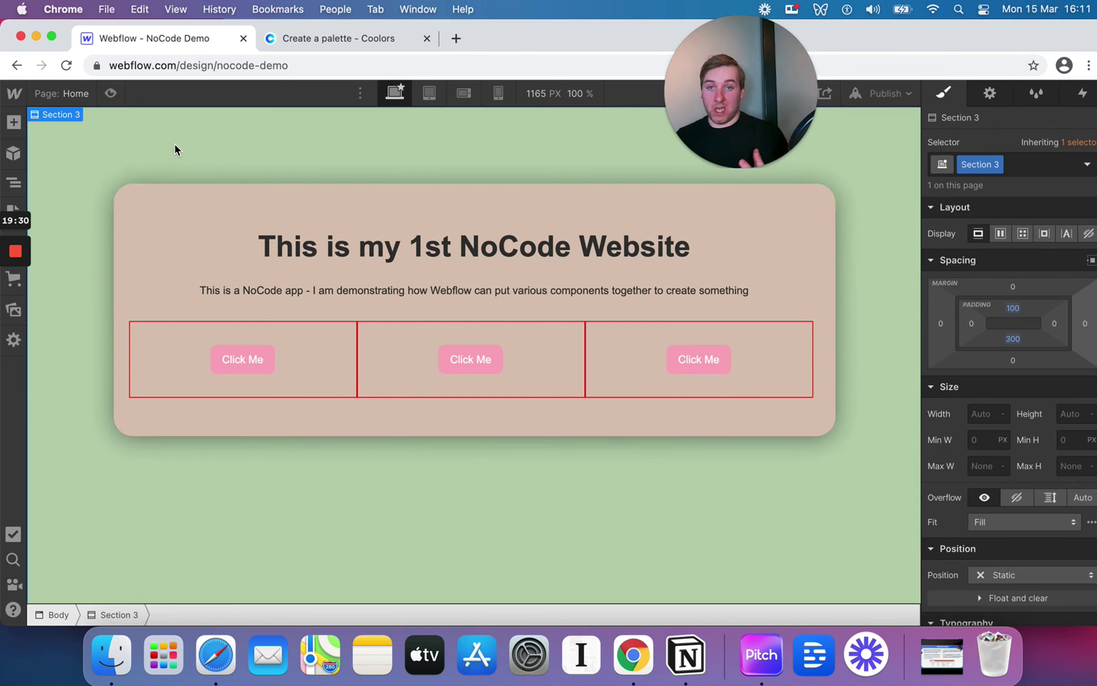
Add a Navbar component inside Section 3, above the container
click(19, 126)
scroll(116, 430, down, 3)
scroll(117, 430, down, 10)
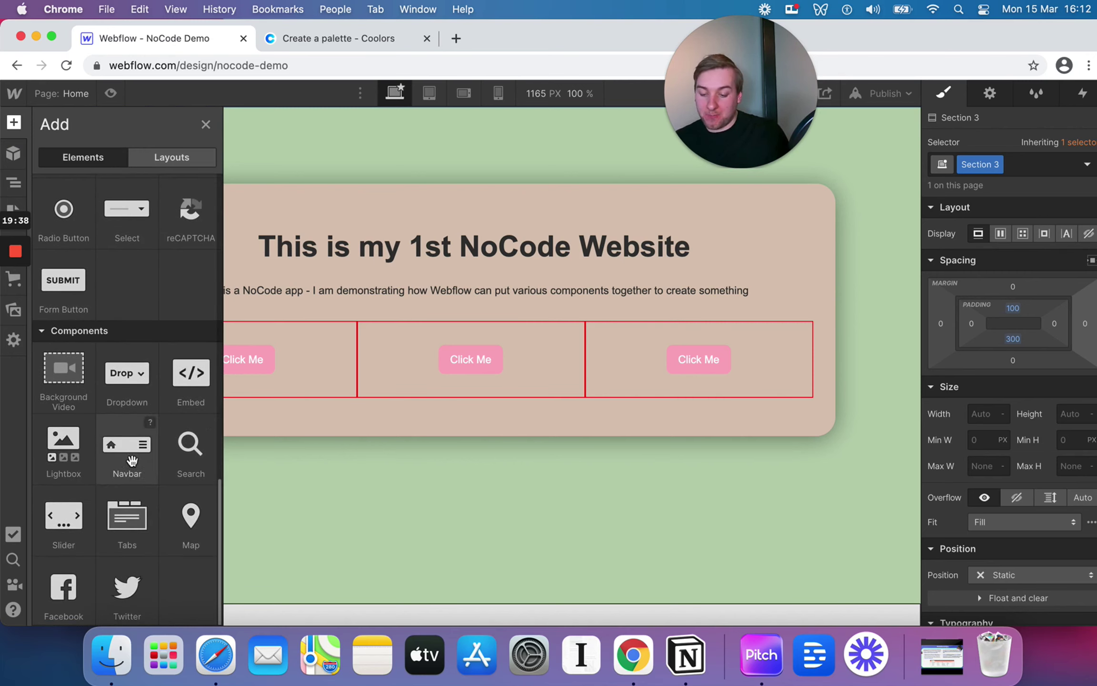
drag(132, 460, 342, 130)
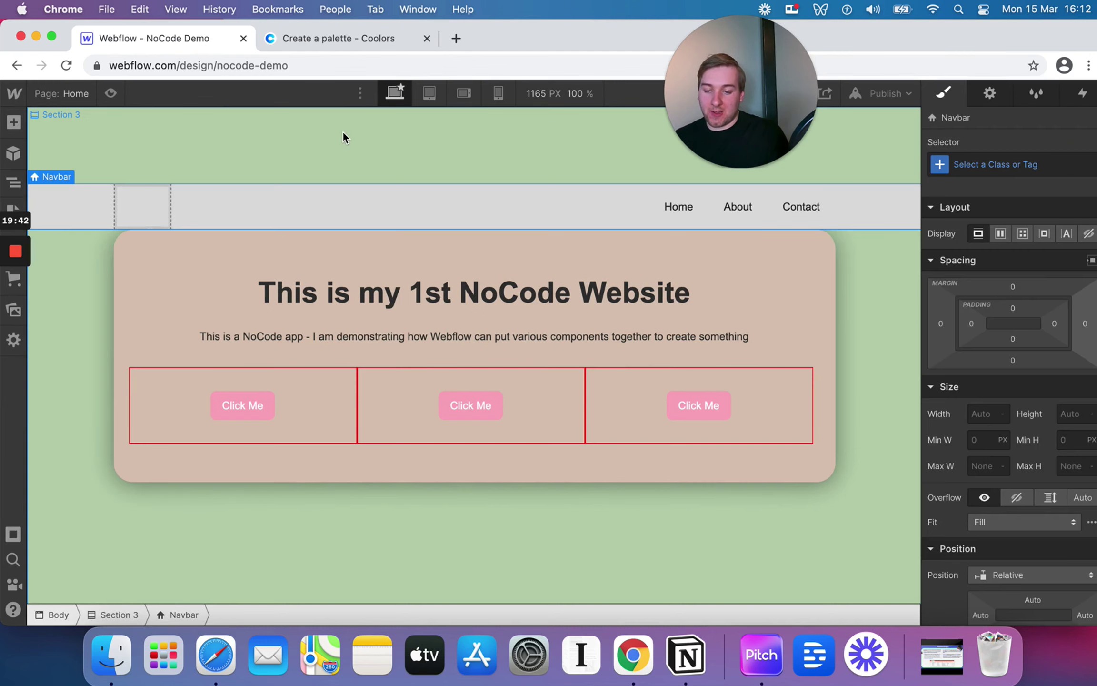
Inspect the top padding of Section 3, which holds the navbar
click(204, 148)
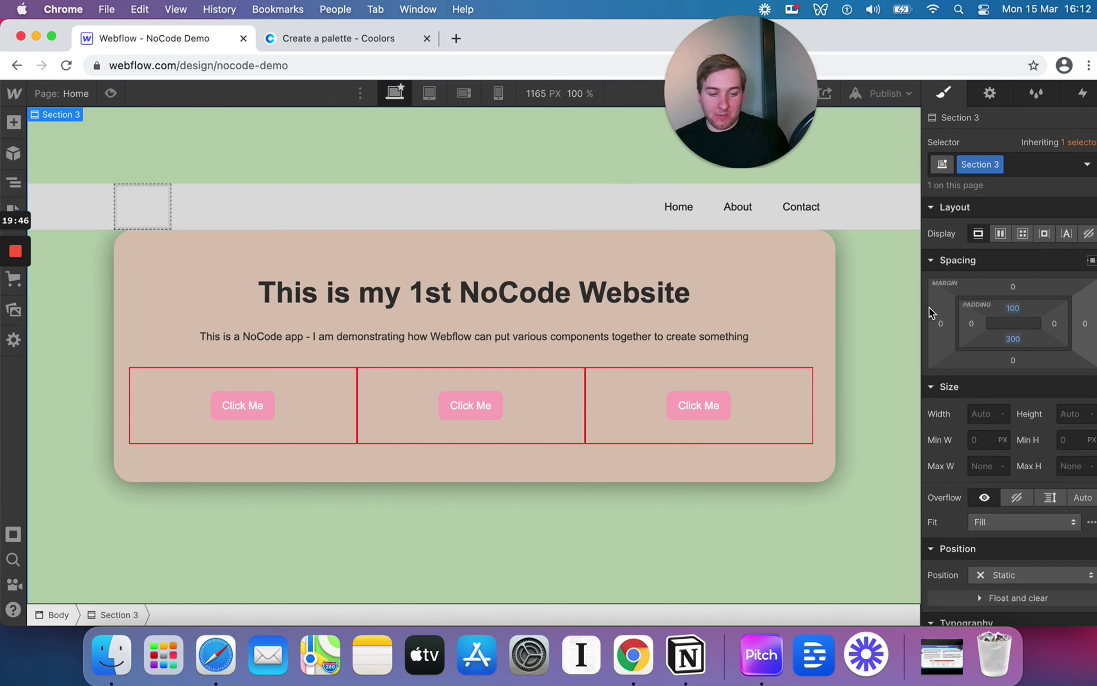
click(1013, 308)
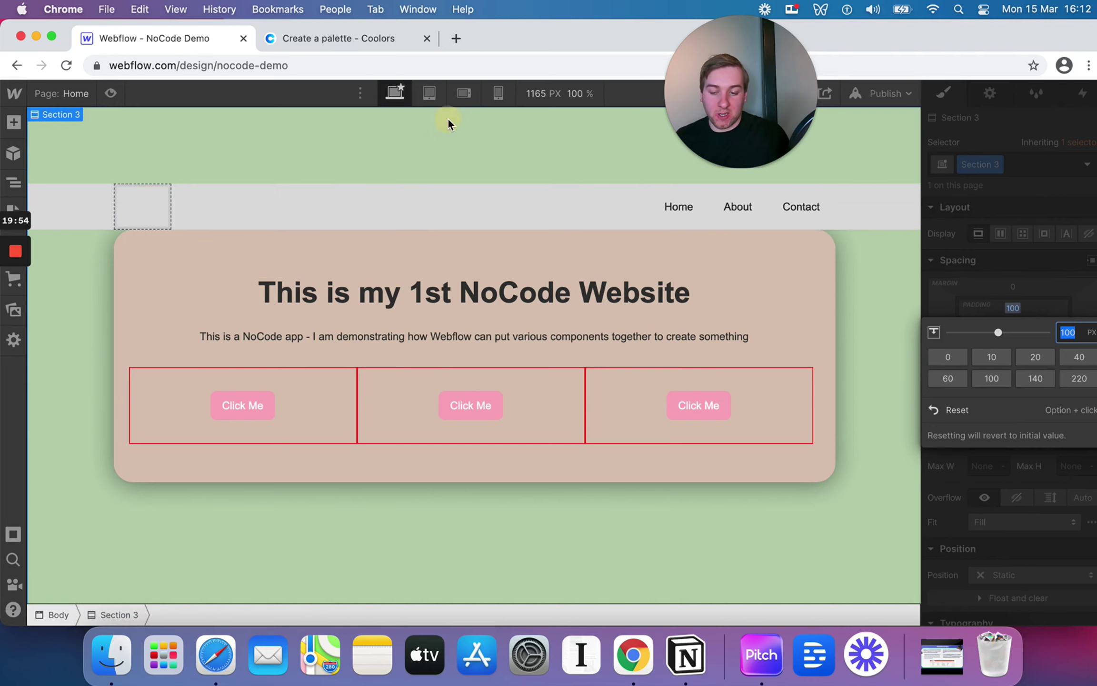
click(1054, 293)
Move the Navbar out of Section 3 so it sits directly under Body, above the section
click(19, 183)
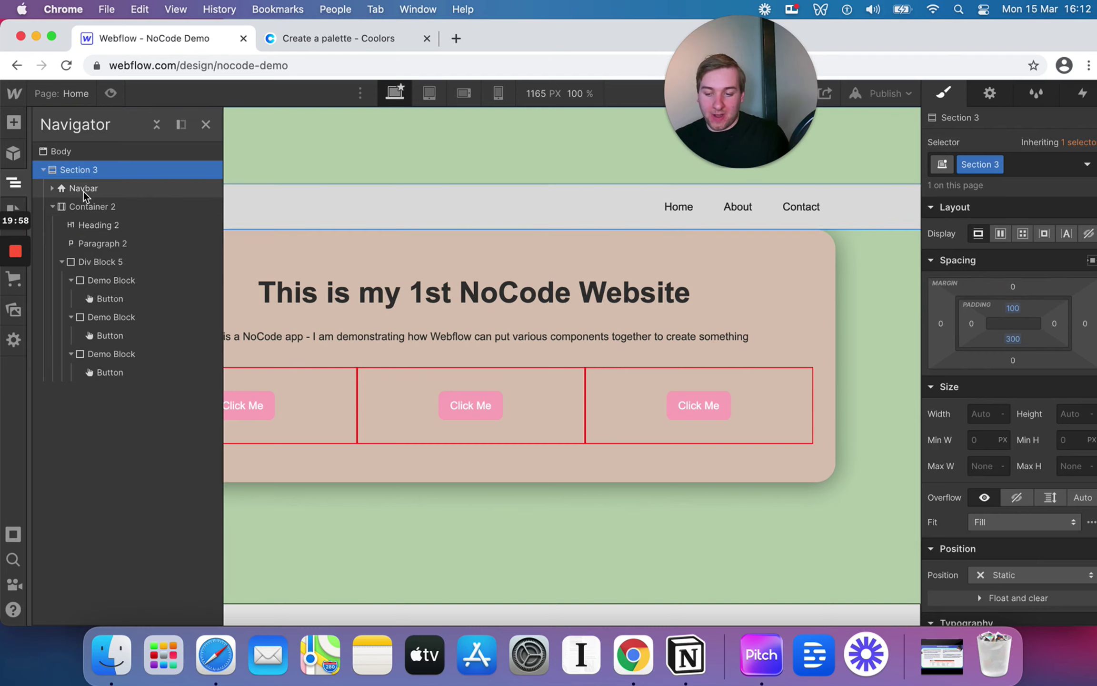
drag(96, 193, 88, 160)
click(410, 183)
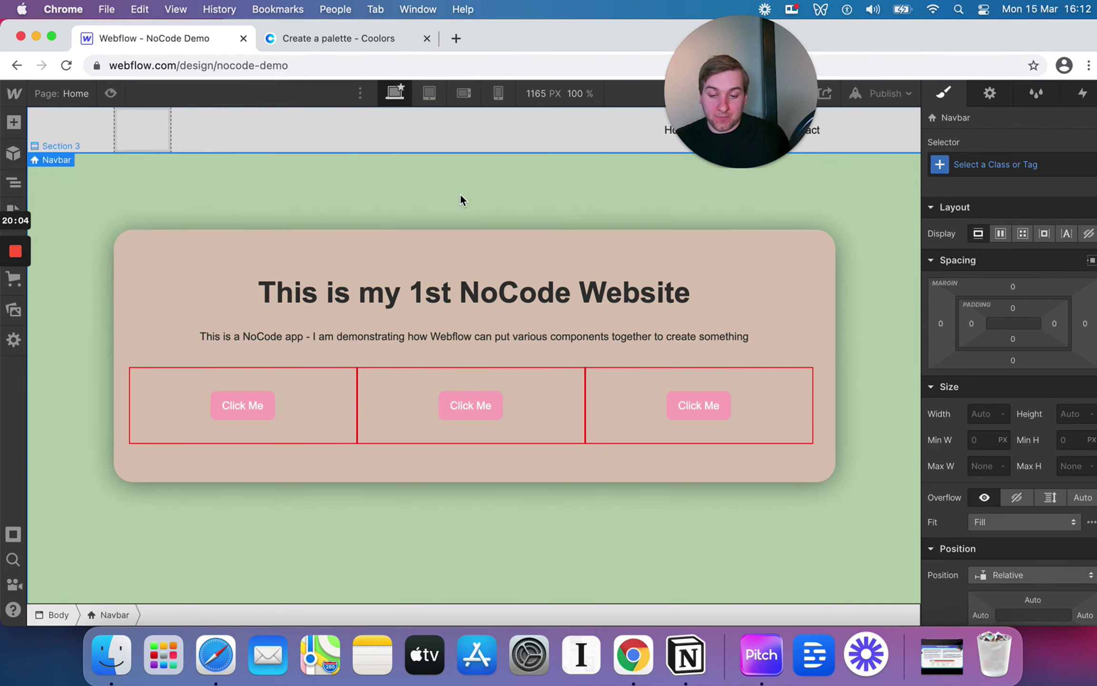
click(460, 193)
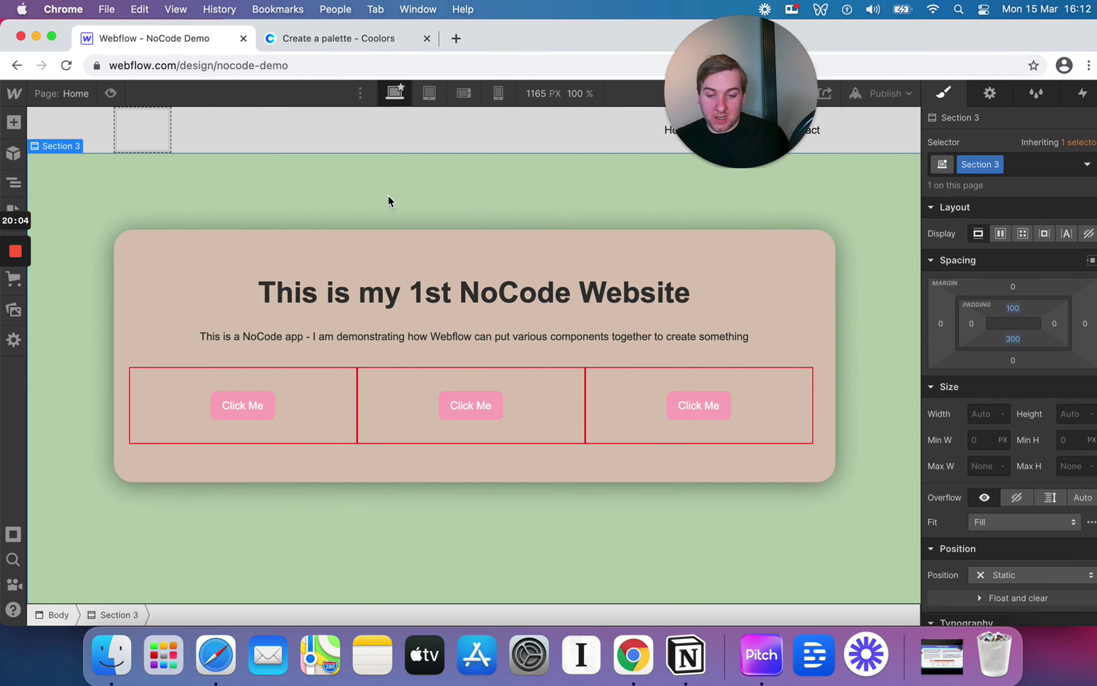
Select the Navbar, switch to the Coolors palette and copy the Beaver colour code A18276
click(98, 137)
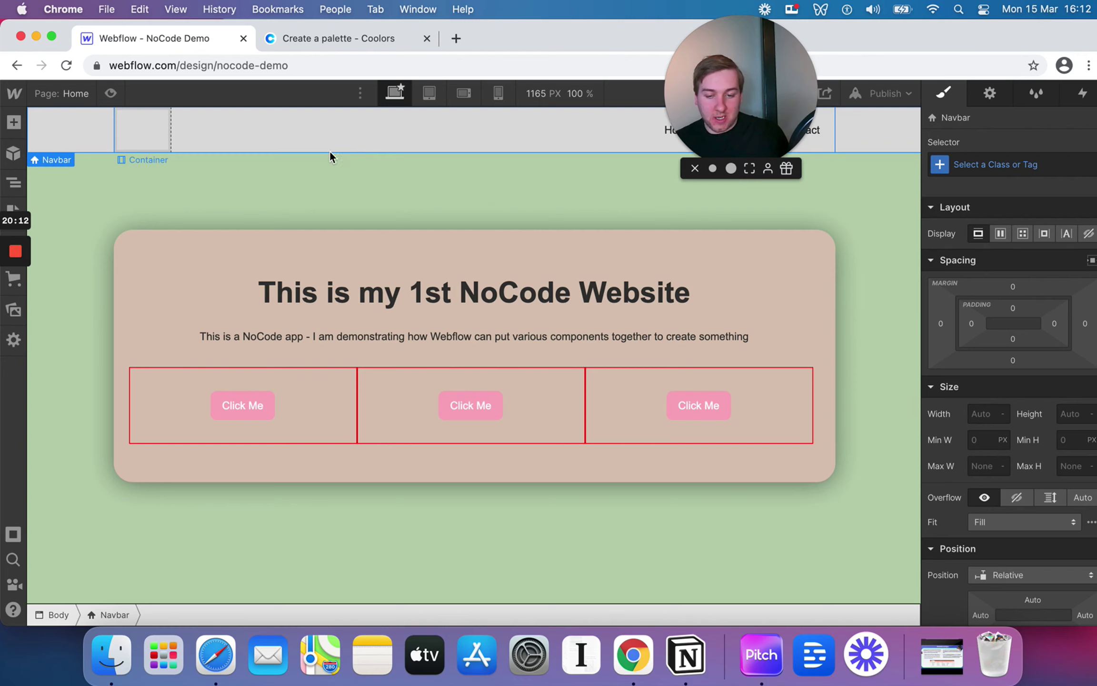
drag(764, 75, 861, 286)
click(457, 137)
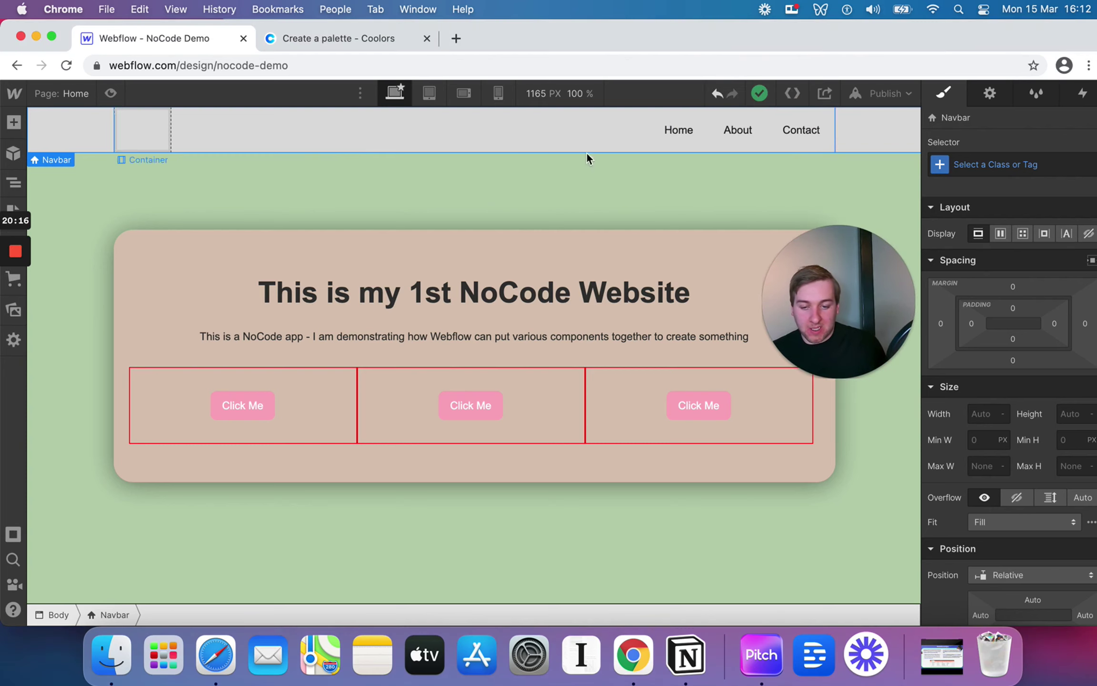
click(296, 38)
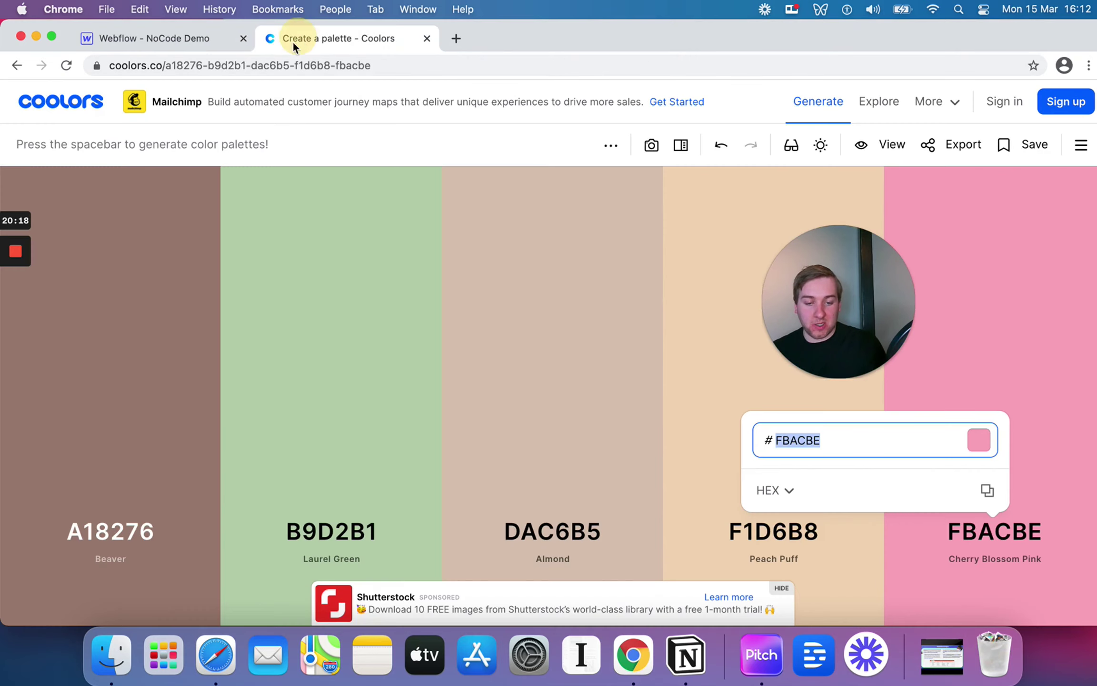
click(111, 531)
key(super+c)
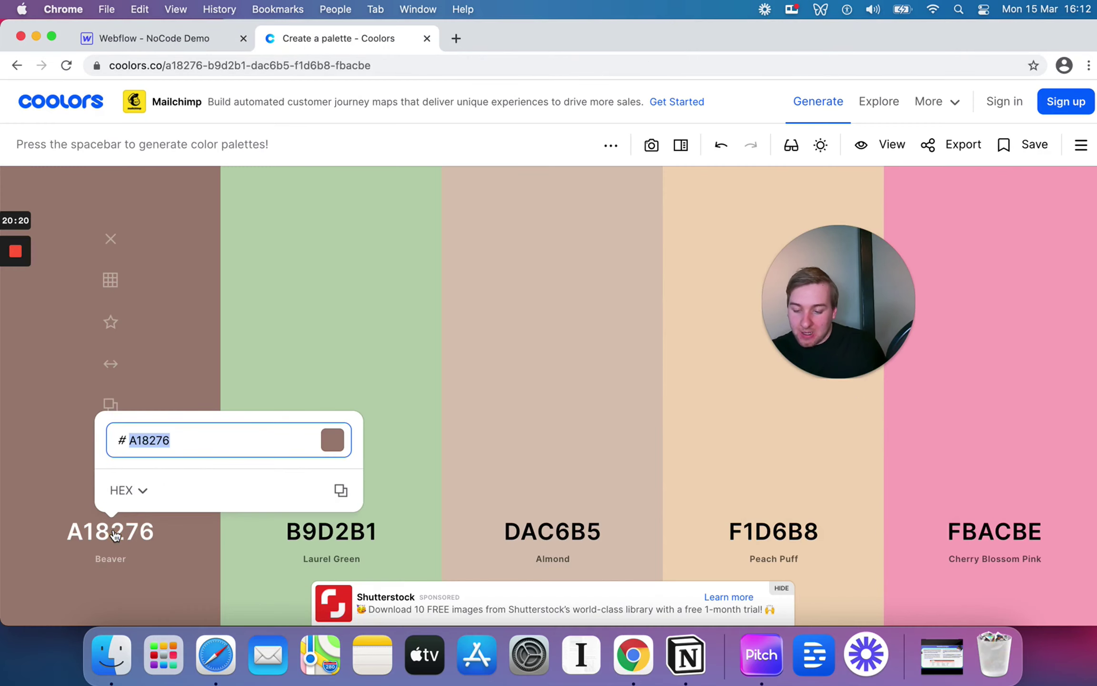
Return to the Webflow project and set the Navbar's background colour to the copied #a18276
click(162, 40)
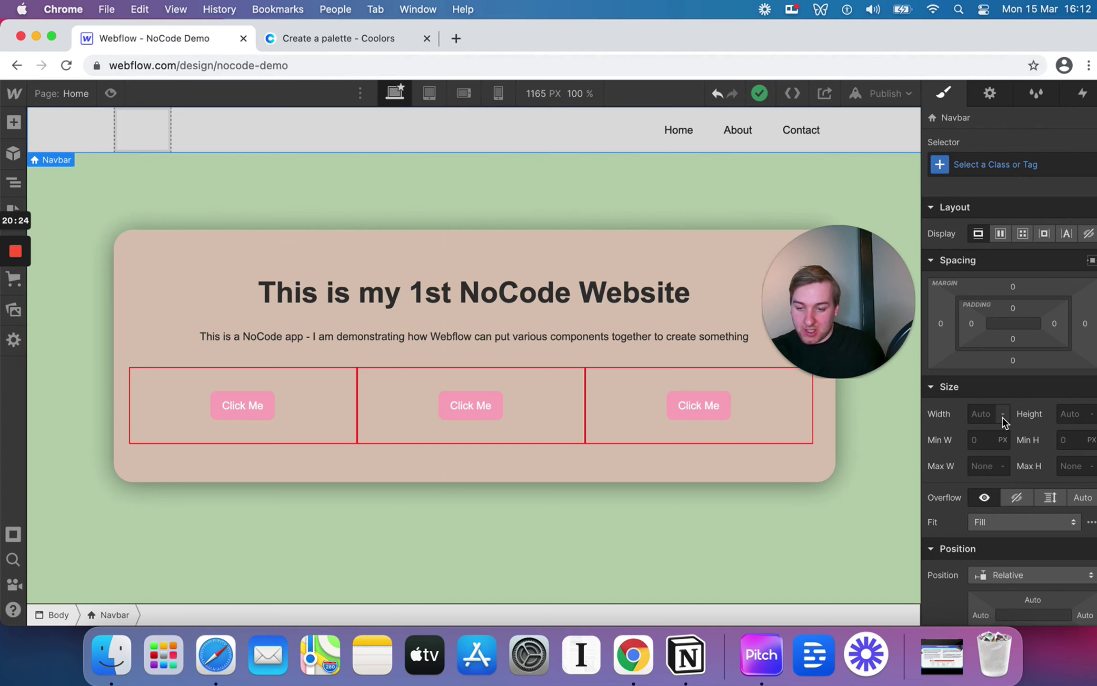
scroll(1001, 418, down, 10)
click(1030, 295)
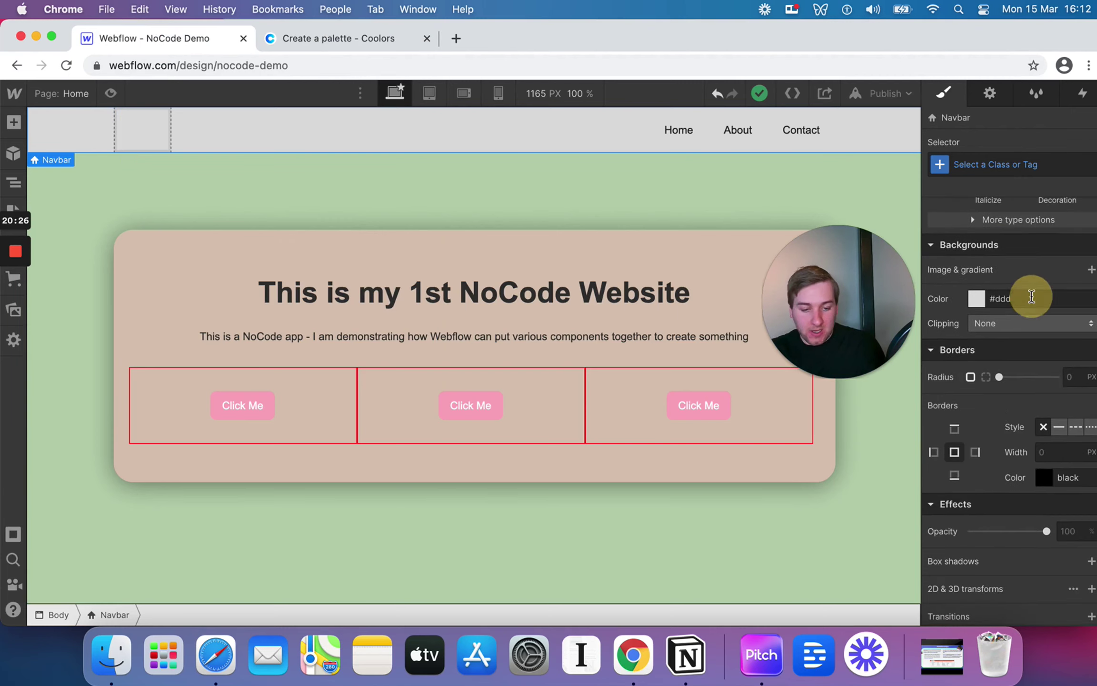
key(super+v)
key(Return)
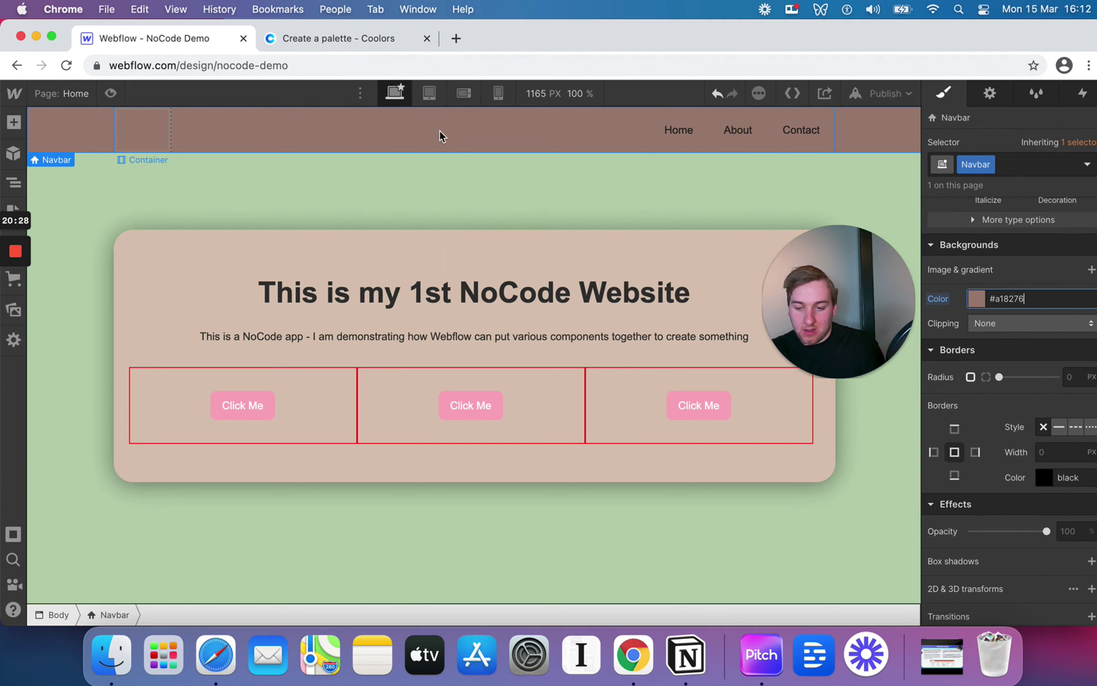
Inspect the Navbar's settings and the Brand and Container elements inside it
click(81, 132)
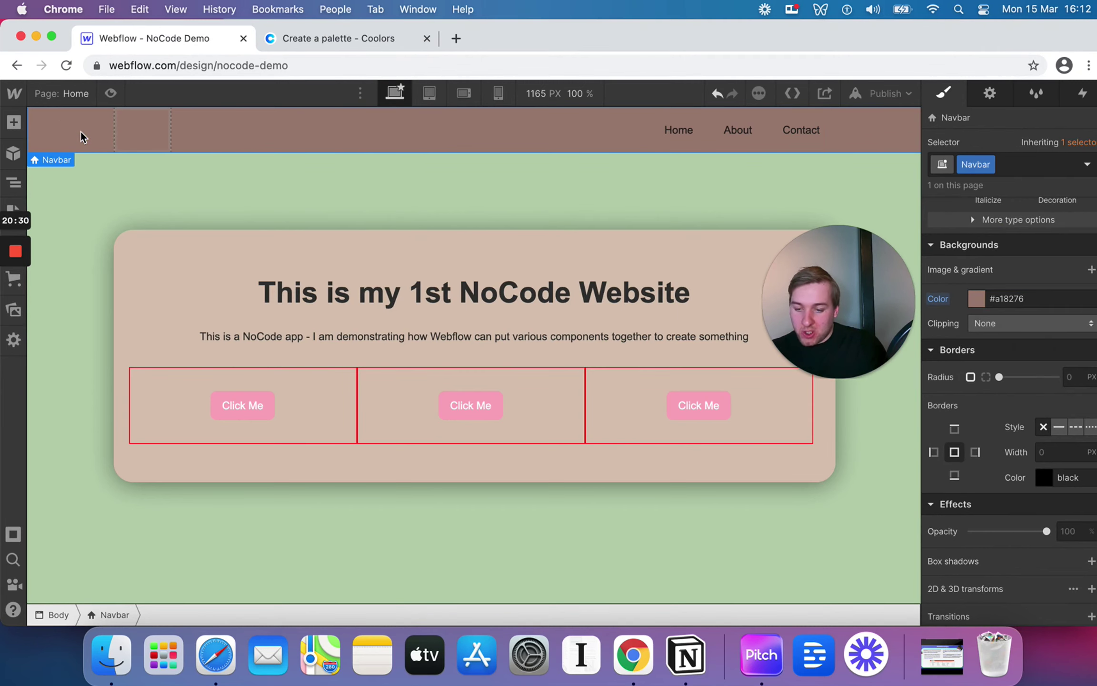
click(989, 94)
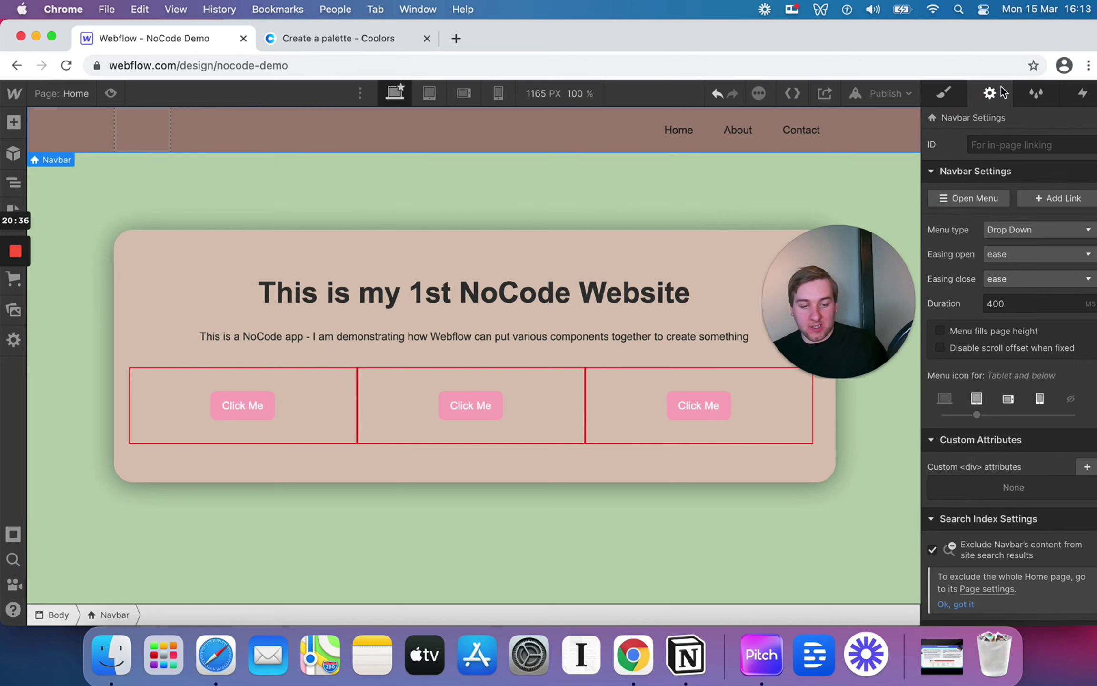
click(946, 94)
click(148, 136)
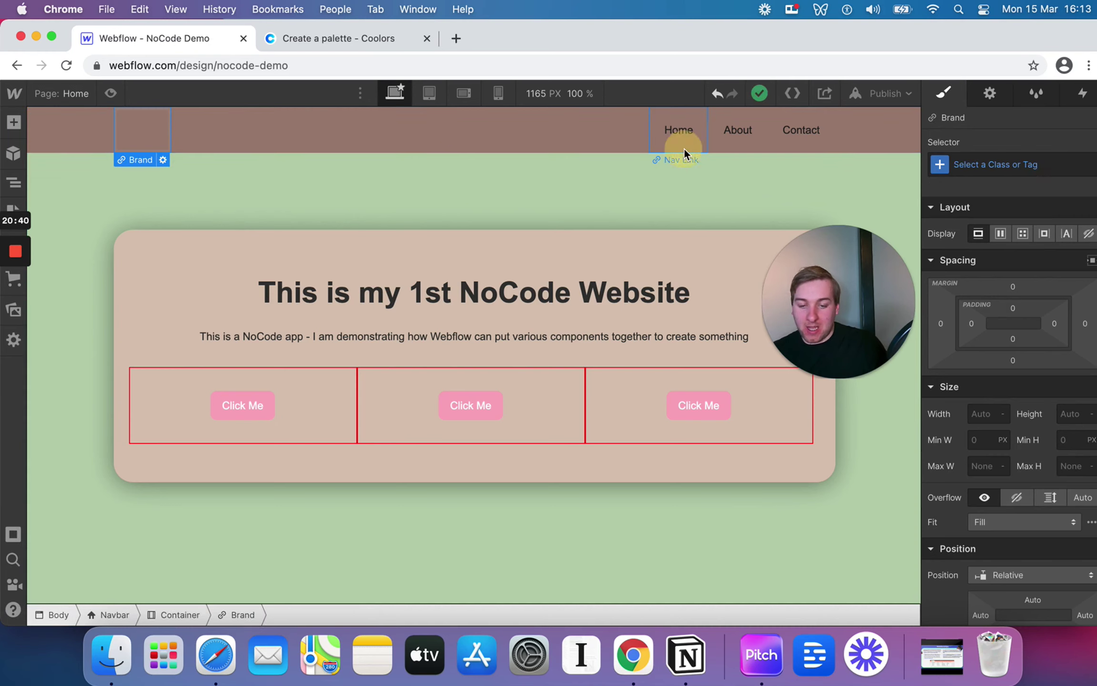
click(476, 120)
Preview the page at mobile portrait size, test the navbar's hamburger menu, and return to the desktop editing view
click(497, 95)
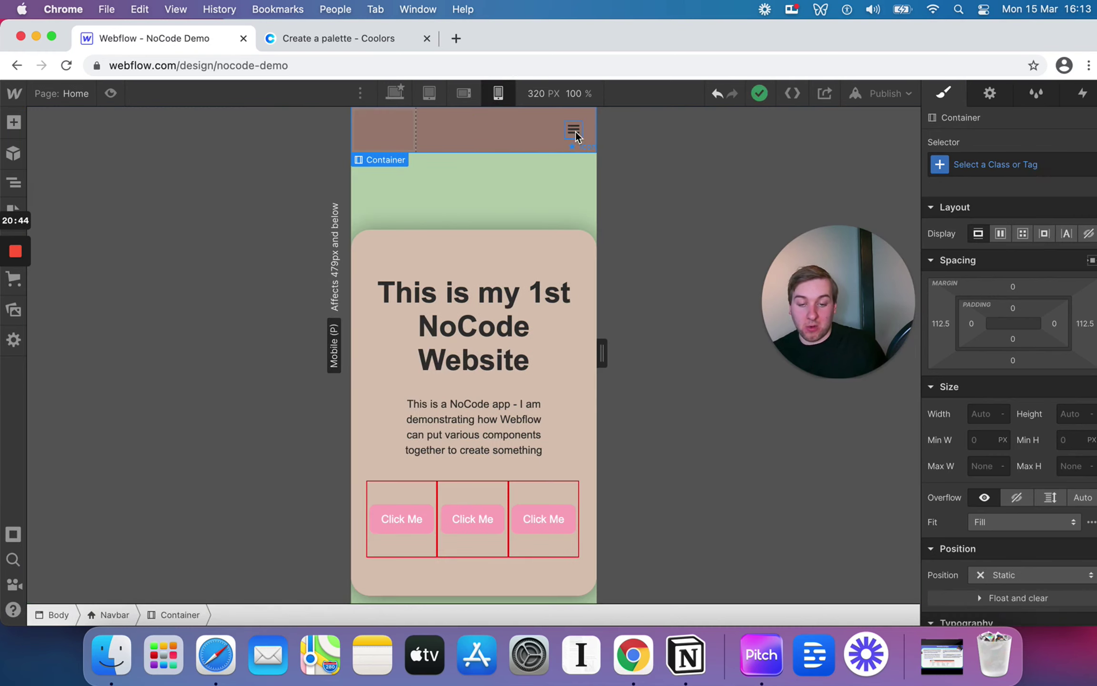
click(581, 116)
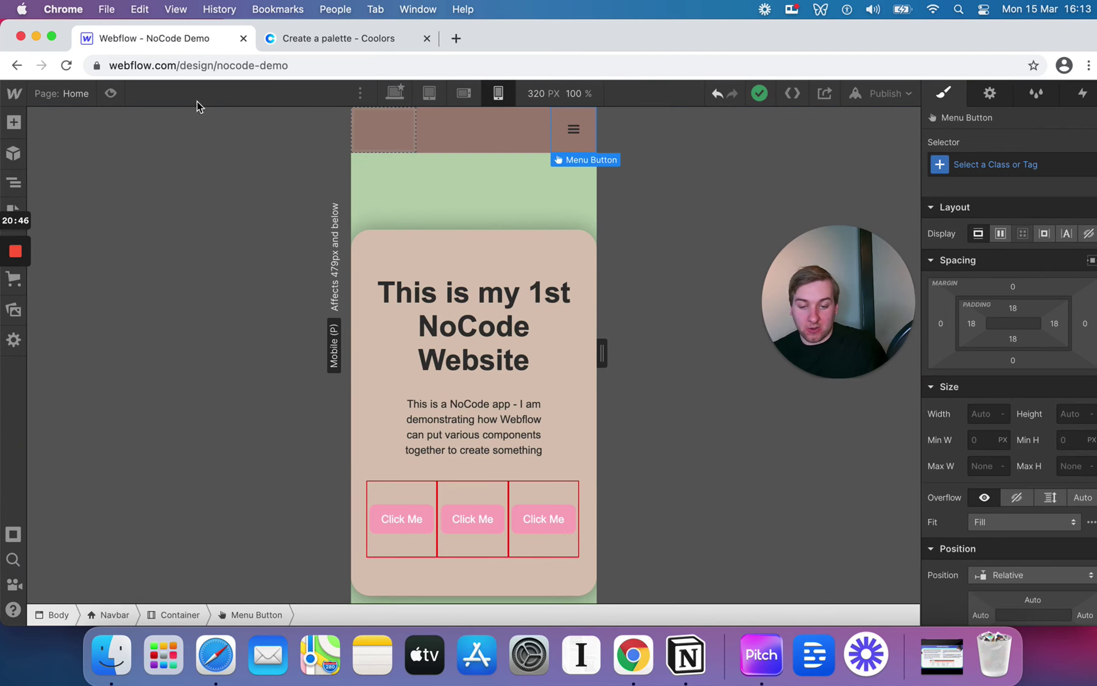
click(111, 94)
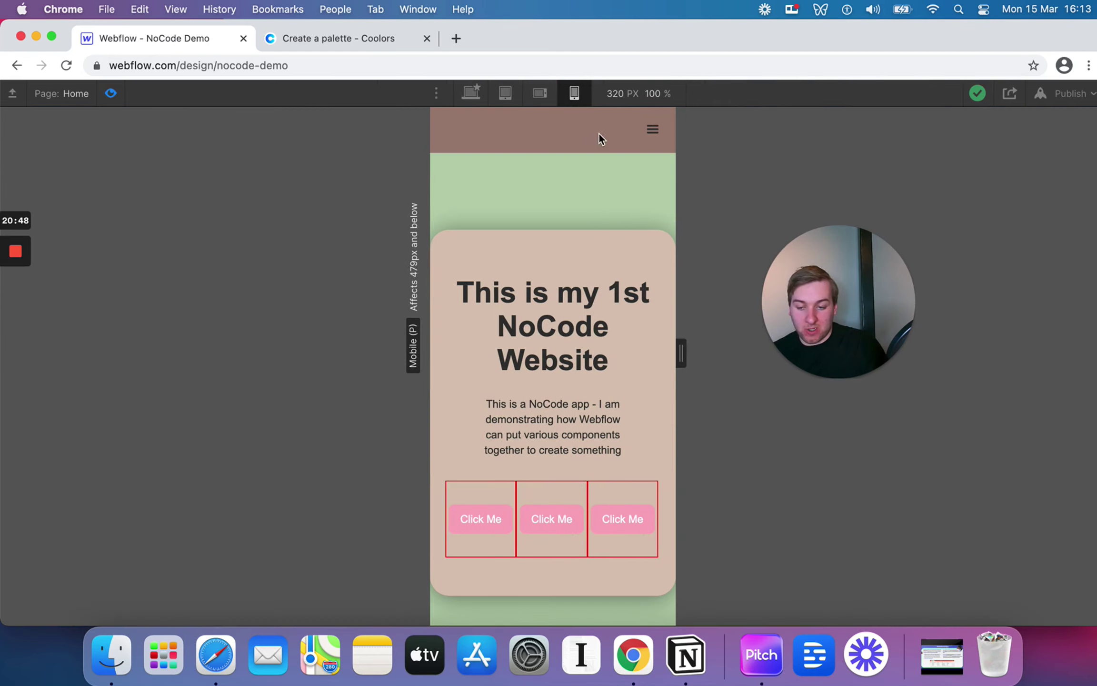
click(652, 134)
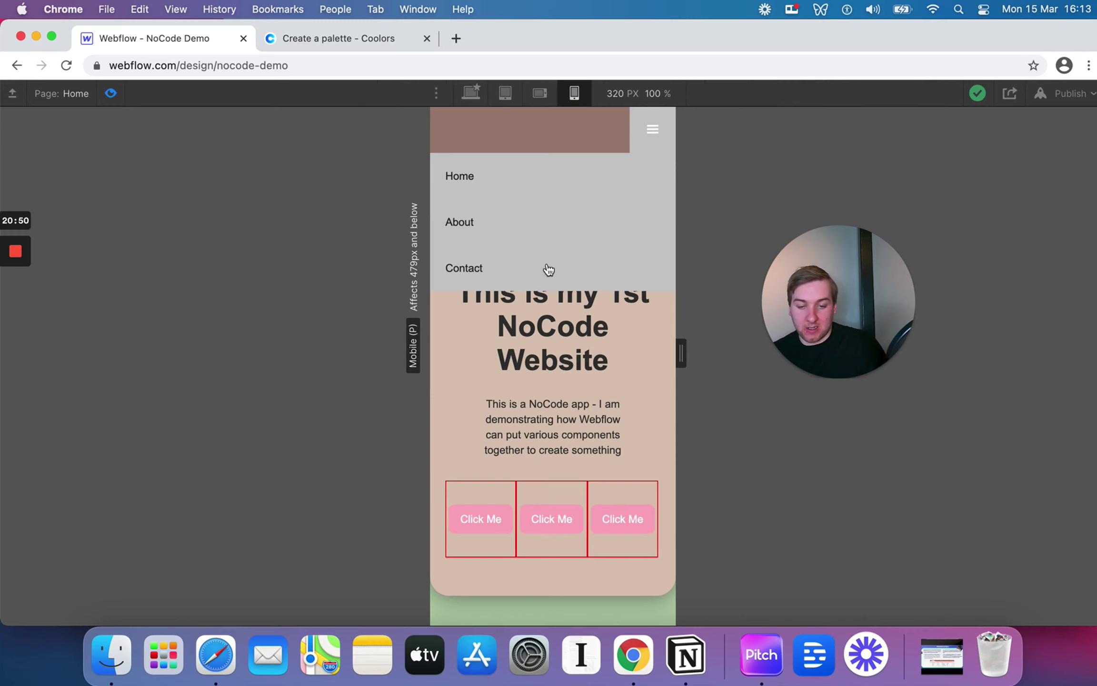
click(647, 119)
click(471, 91)
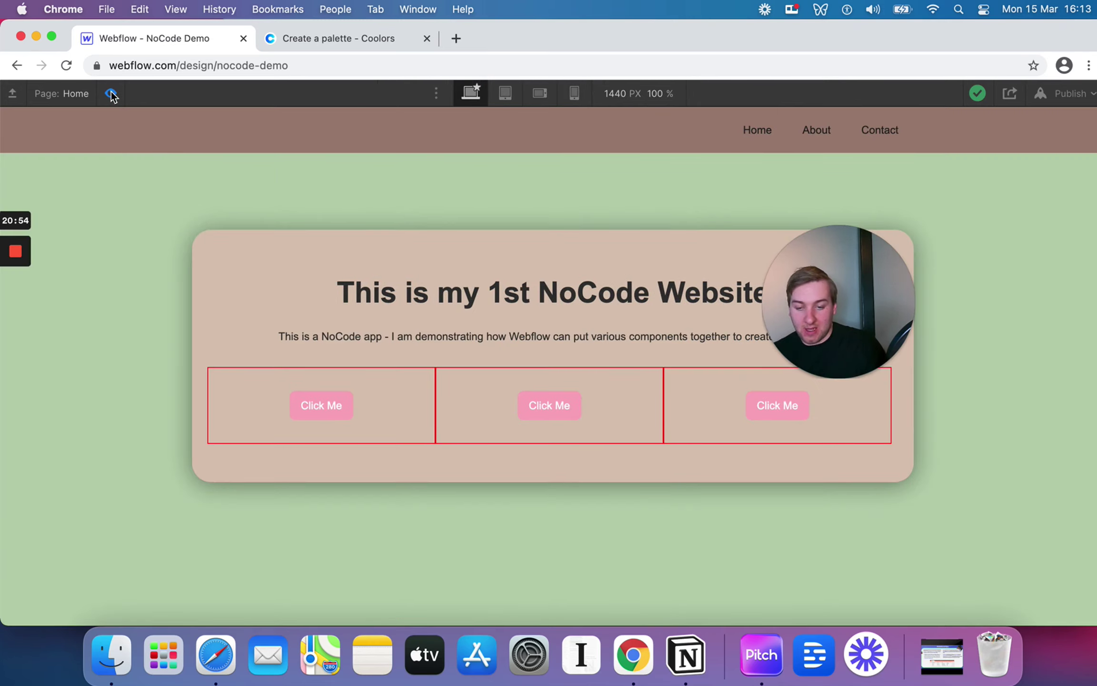
key(super+shift+p)
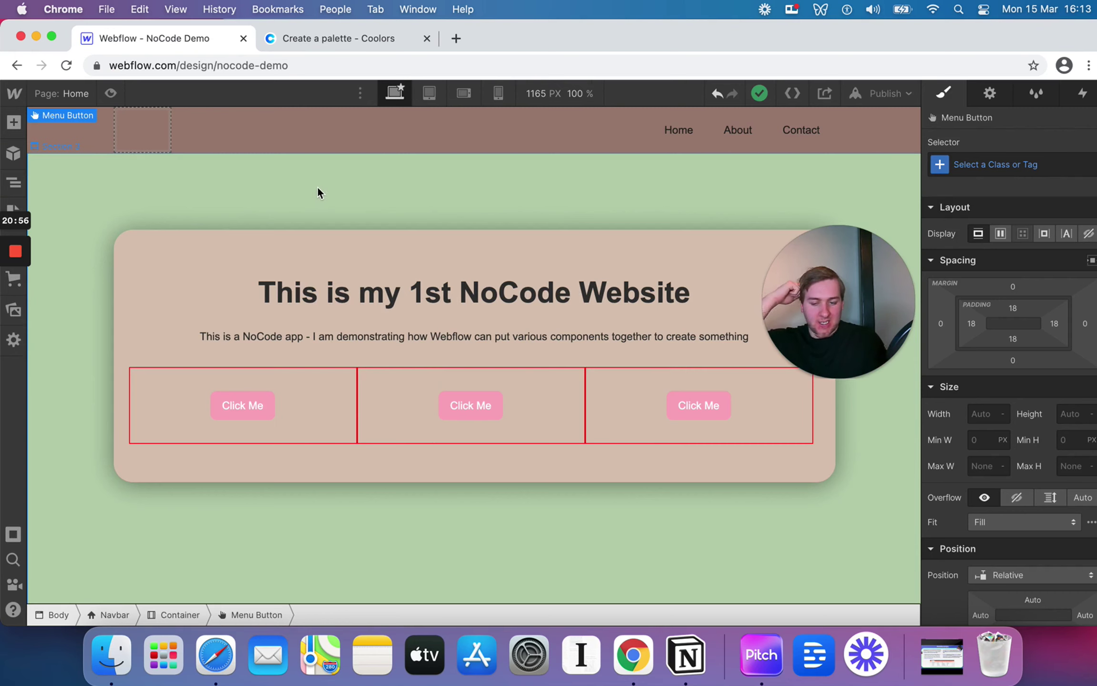
Try white as the Home nav link's background colour and undo the change
click(676, 126)
scroll(1065, 379, down, 8)
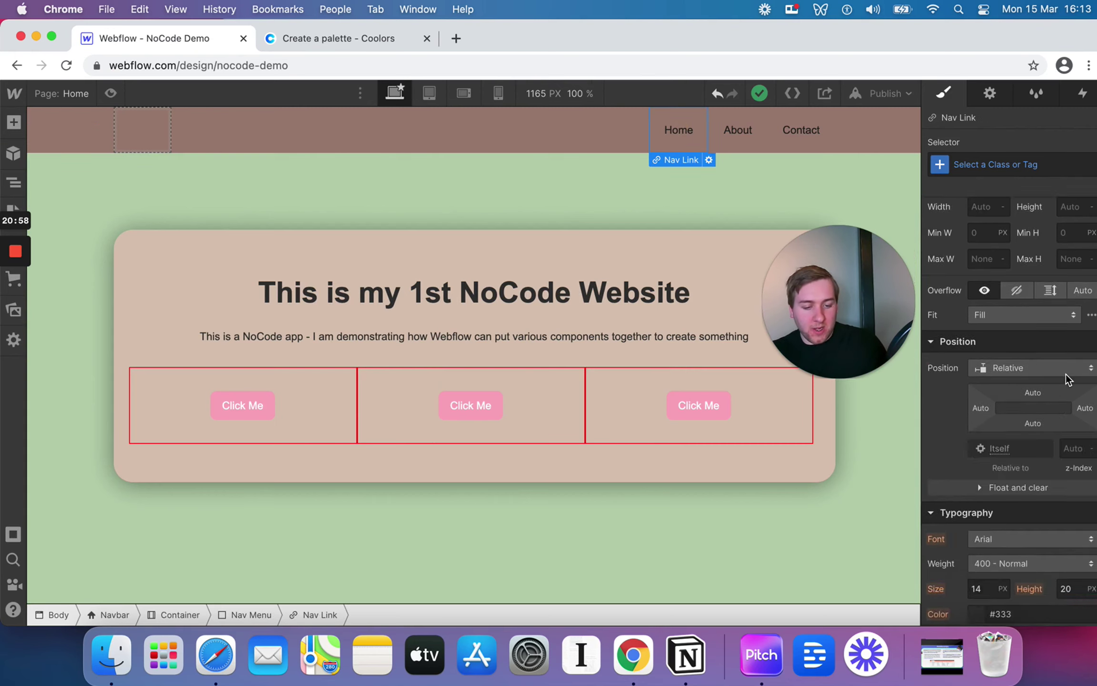
scroll(1064, 376, down, 3)
click(1025, 409)
text(white)
key(Return)
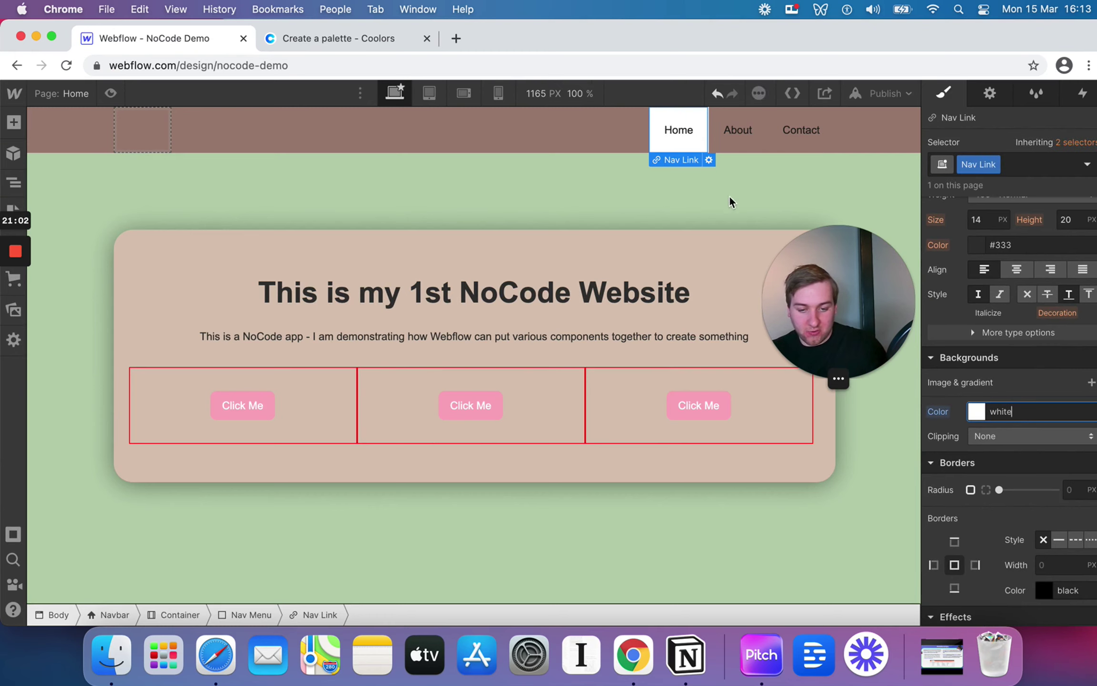
key(super+z)
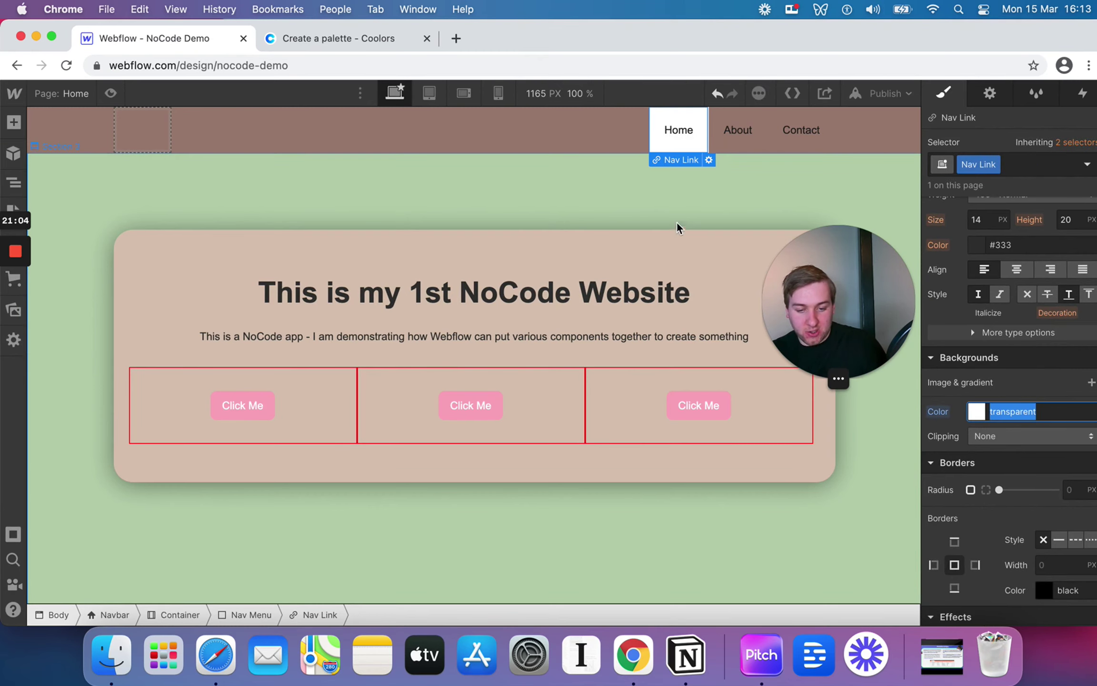
click(638, 193)
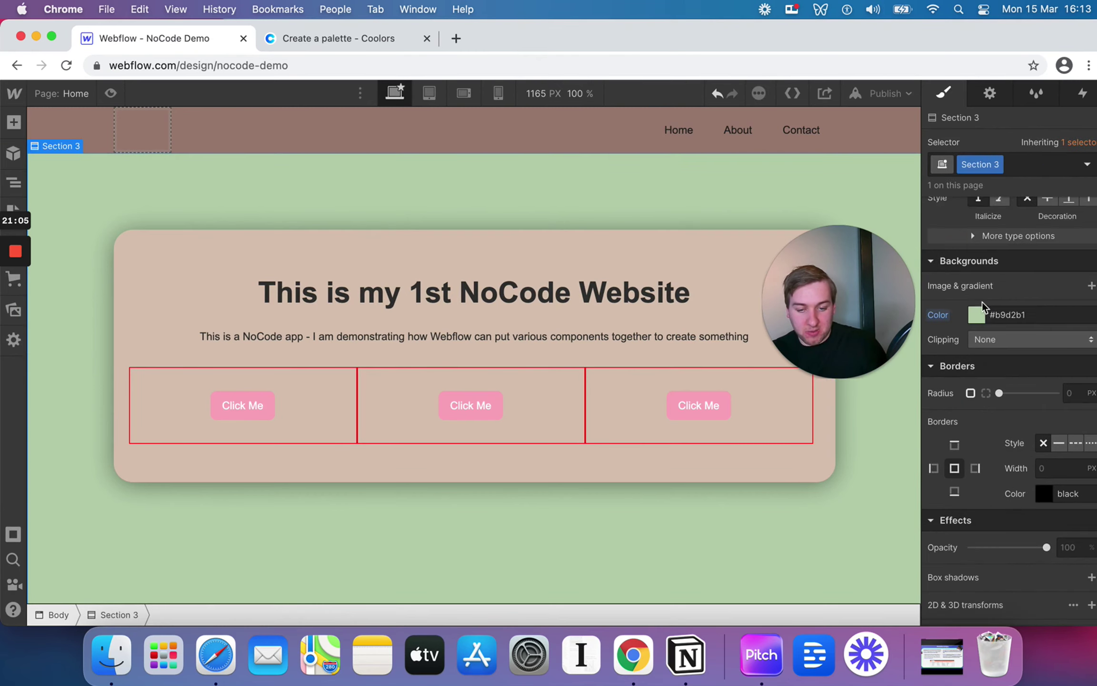
Set the text colour of the Home and About nav links to white
click(690, 130)
click(1024, 383)
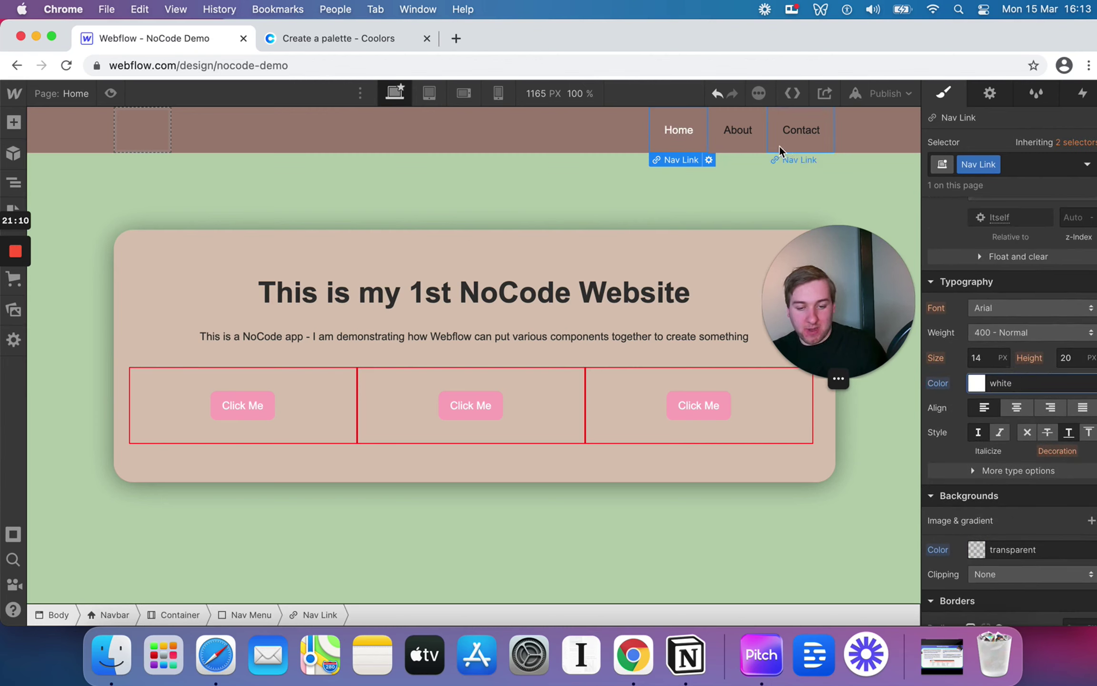
click(745, 130)
double_click(1013, 381)
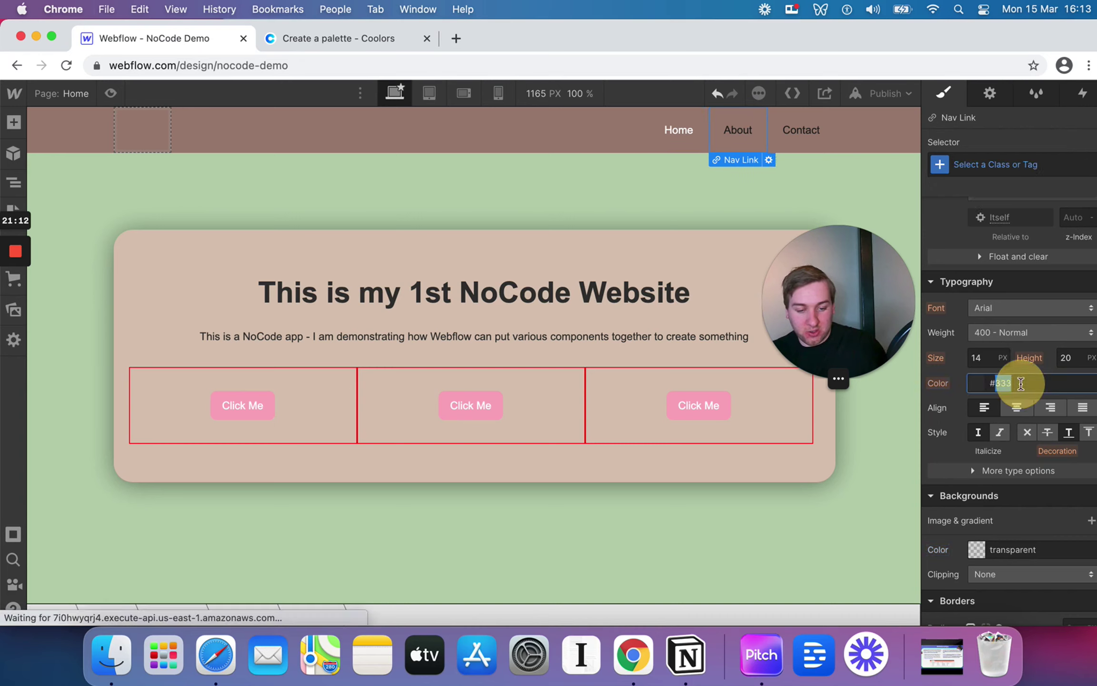
triple_click(1013, 380)
text(whit)
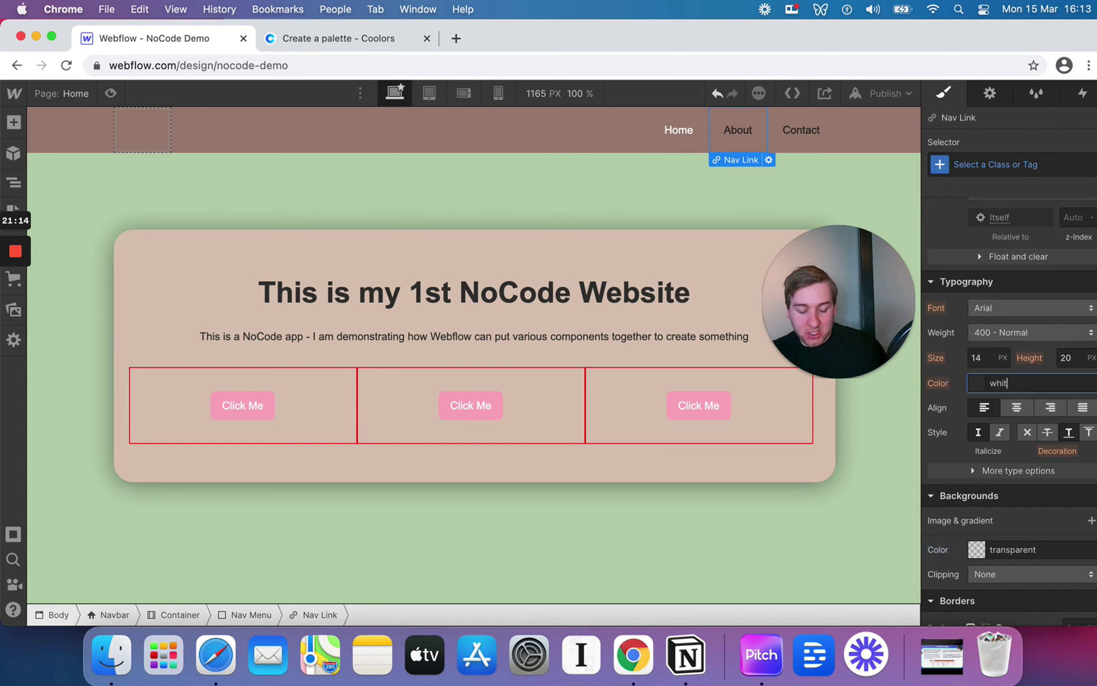
key(Return)
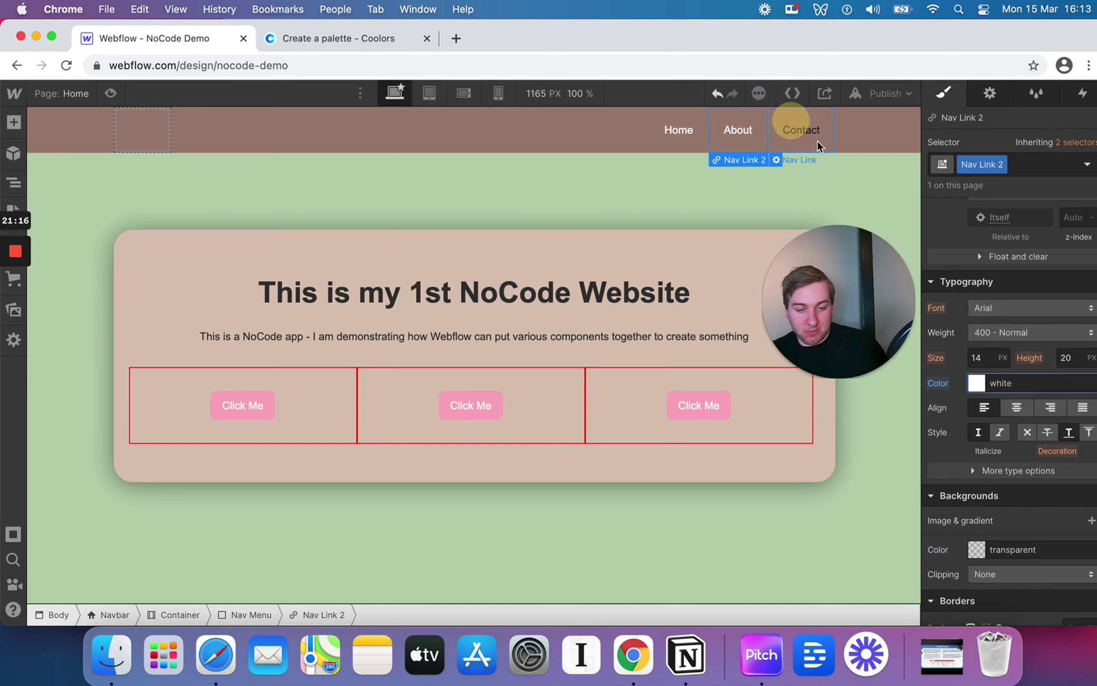
Set the text colour of the Contact nav link to white
click(790, 124)
triple_click(1018, 384)
text(wh)
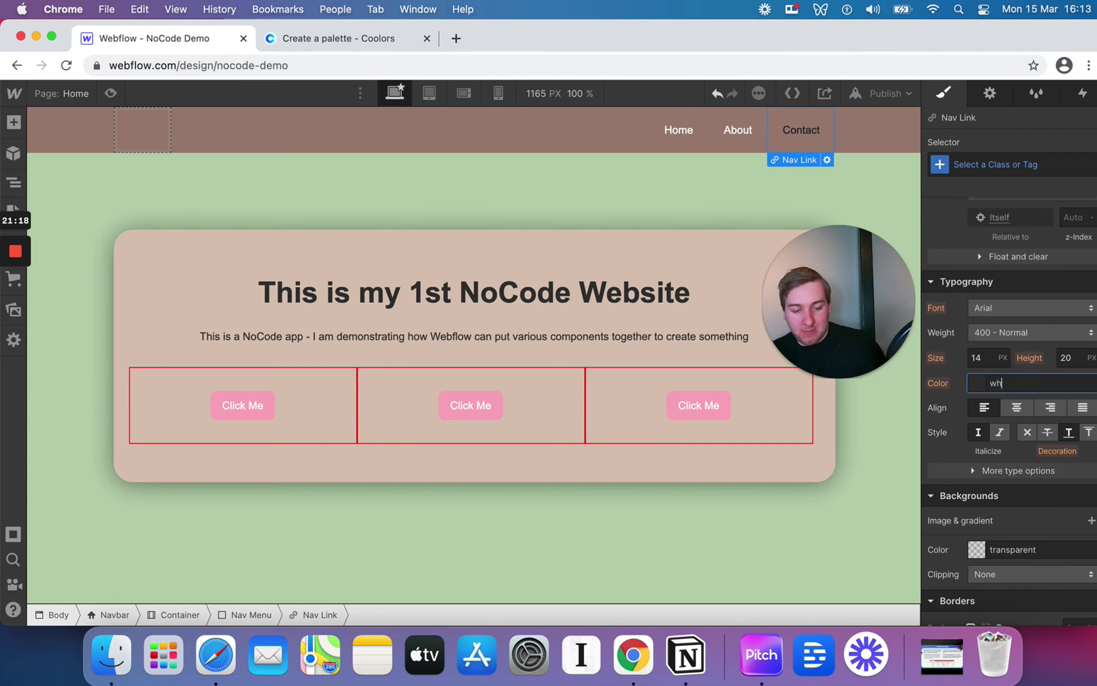
text(ite)
key(Return)
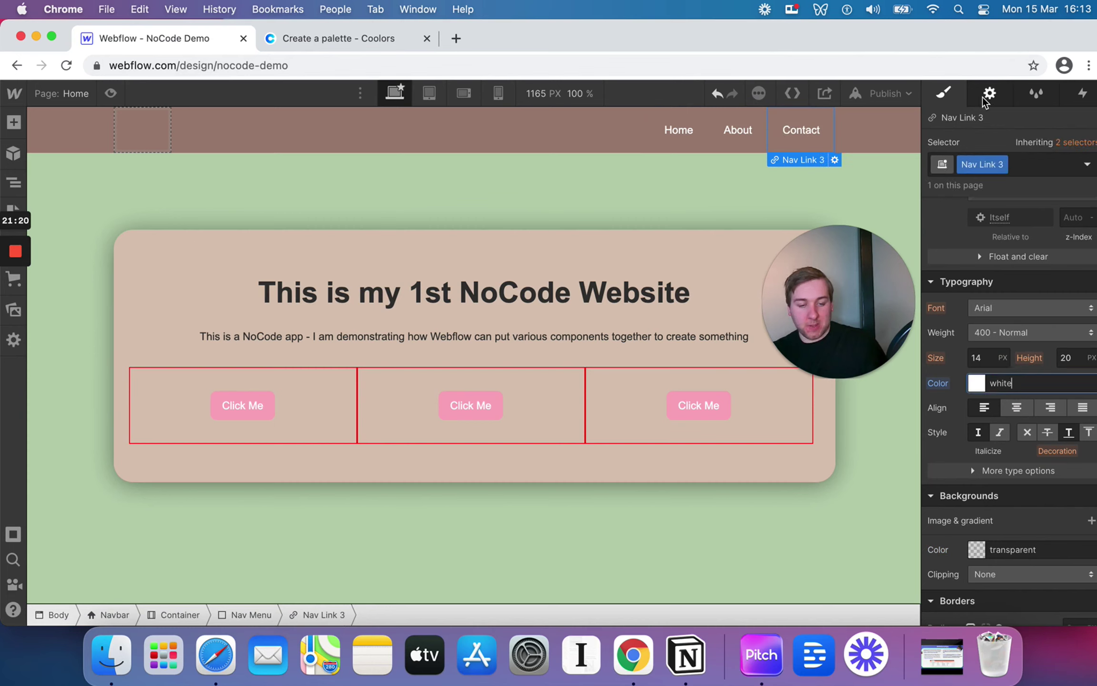
click(989, 93)
click(988, 229)
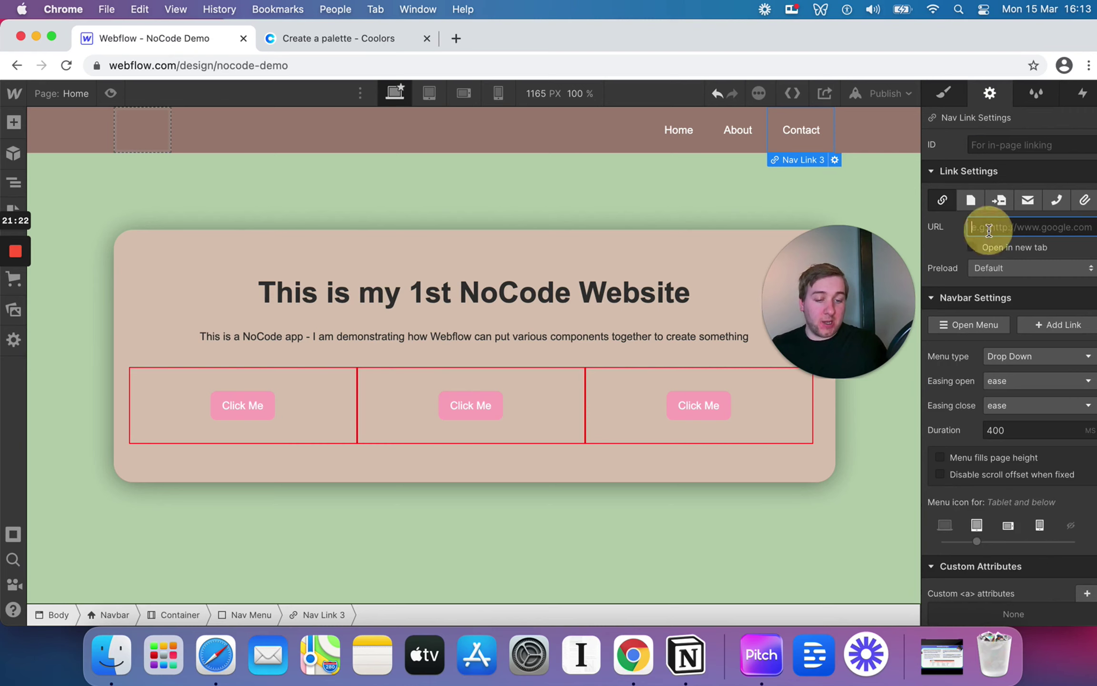
text(https://mycoolwesbit)
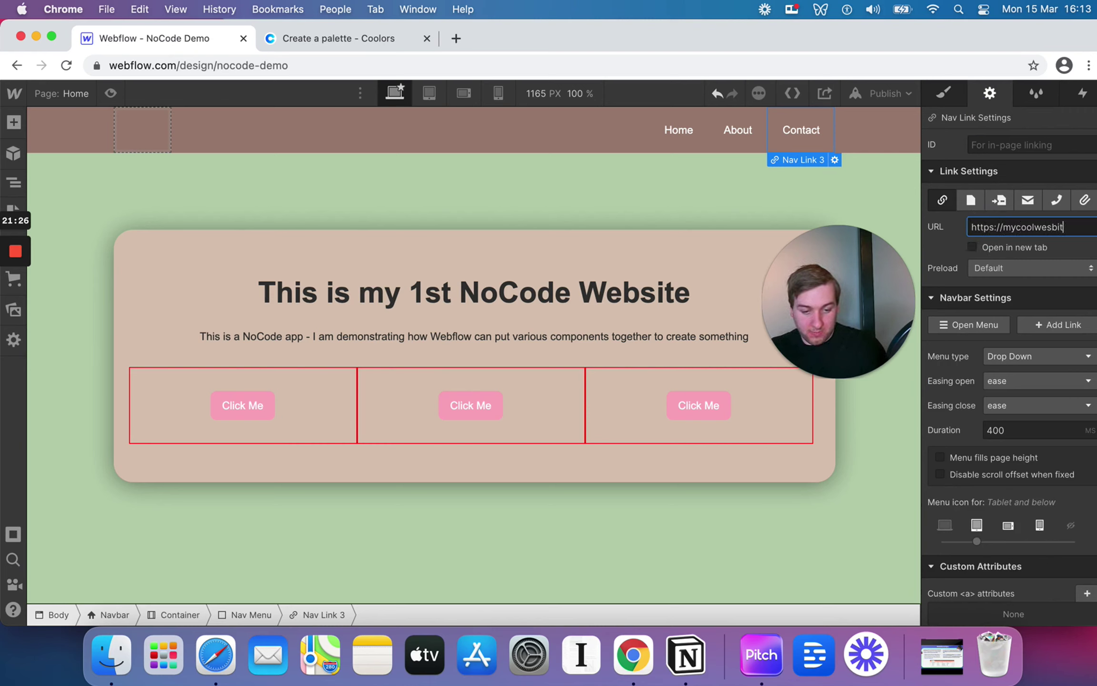
text(e.tech/Conta)
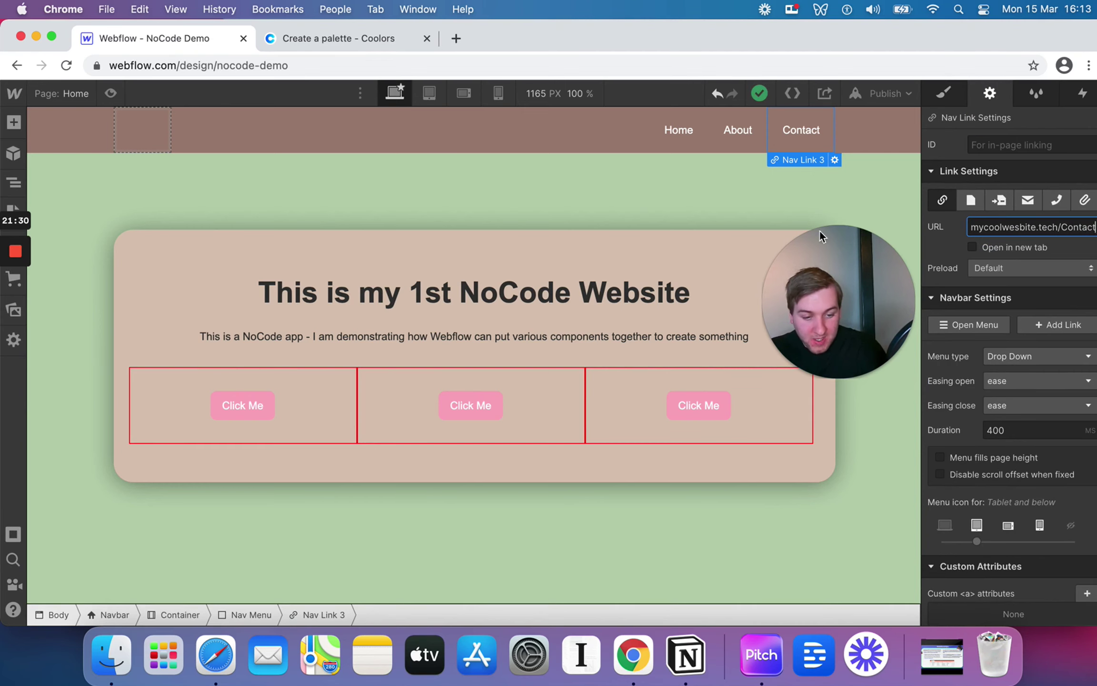
Look through the email, page section and phone link types for the Contact nav link, ending on the URL type
click(1029, 199)
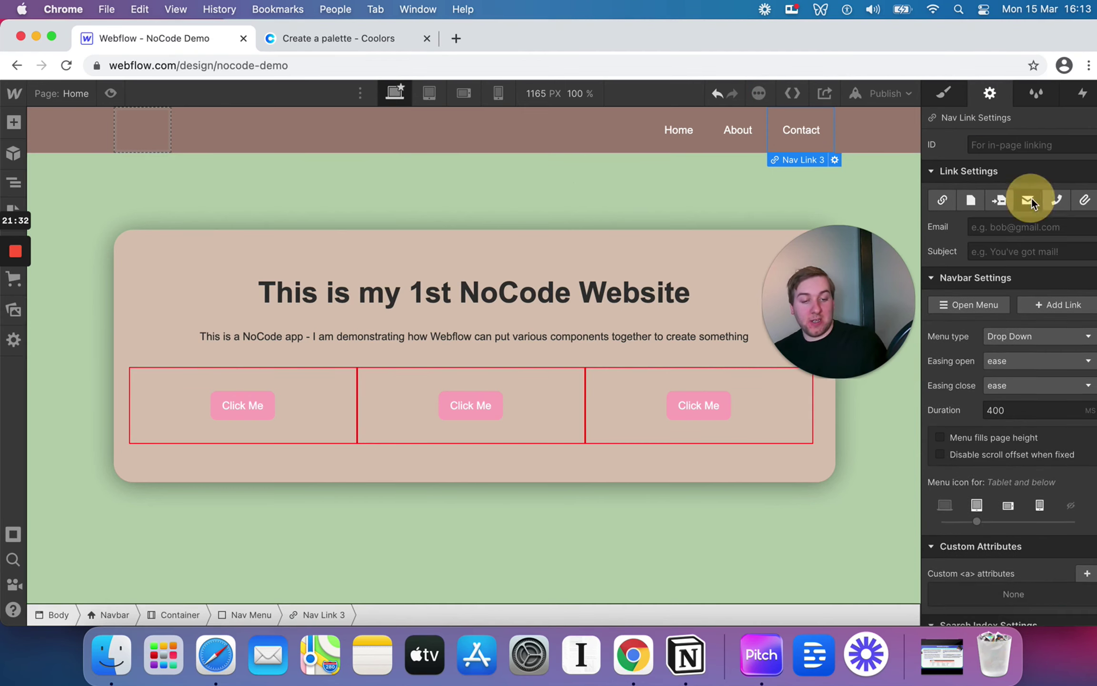
click(1008, 199)
click(1057, 200)
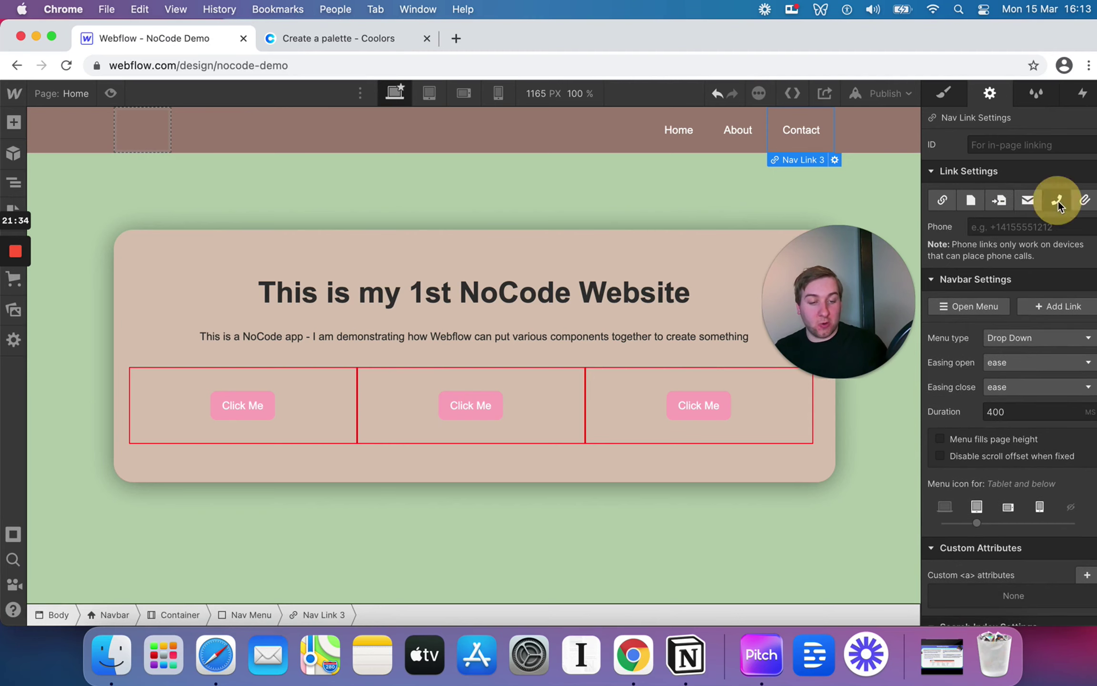
click(939, 202)
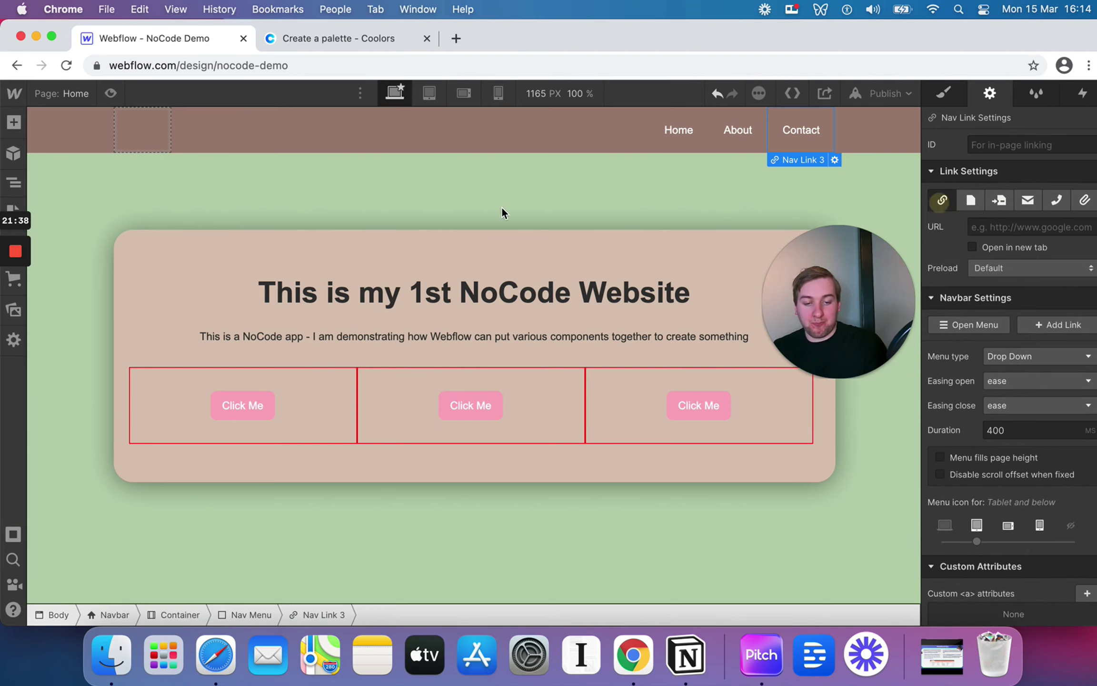
Add an H1 heading inside the Navbar's Brand link
click(498, 205)
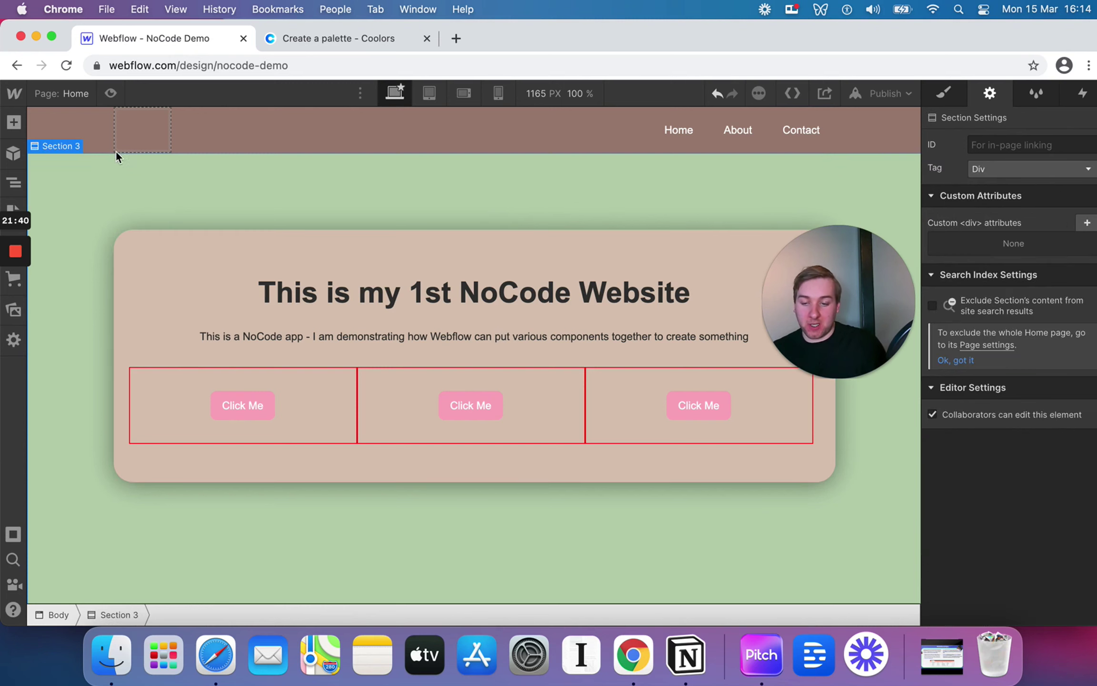
click(102, 135)
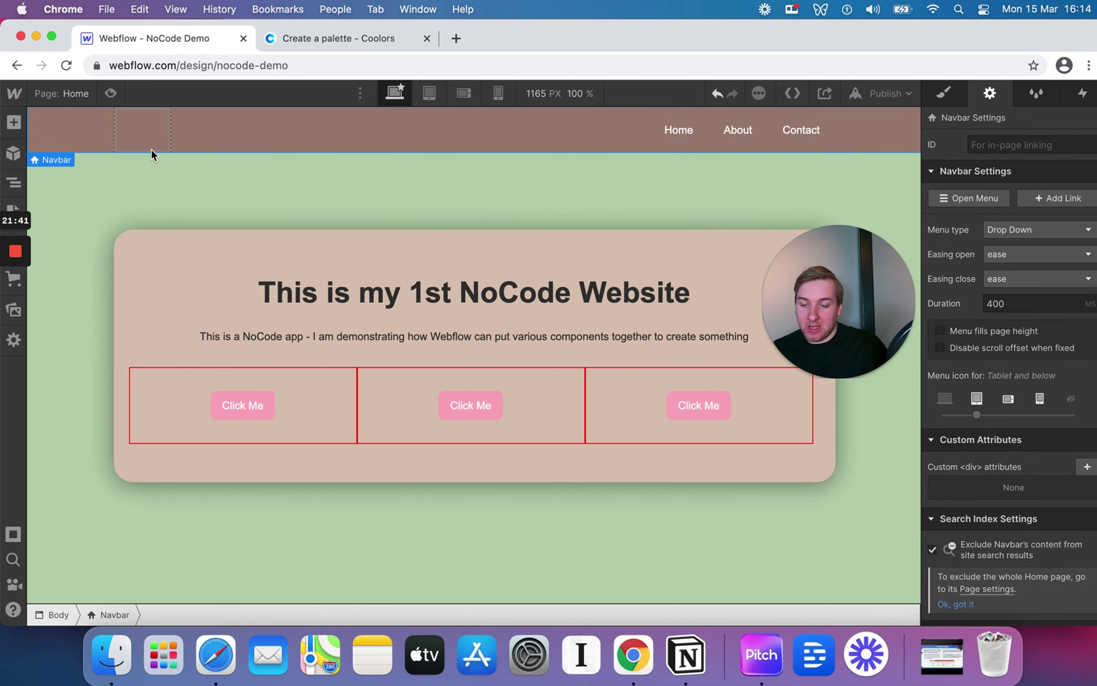
click(13, 122)
drag(63, 553, 148, 138)
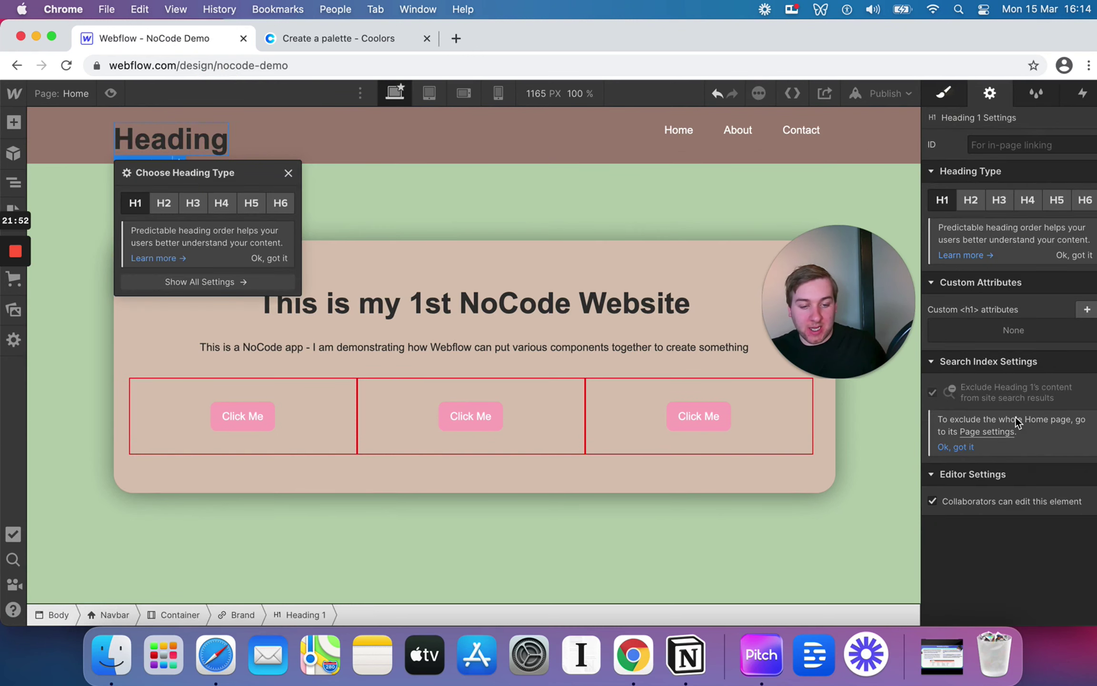
Replace the text of the new navbar heading with "NoCode App"
key(s)
double_click(183, 144)
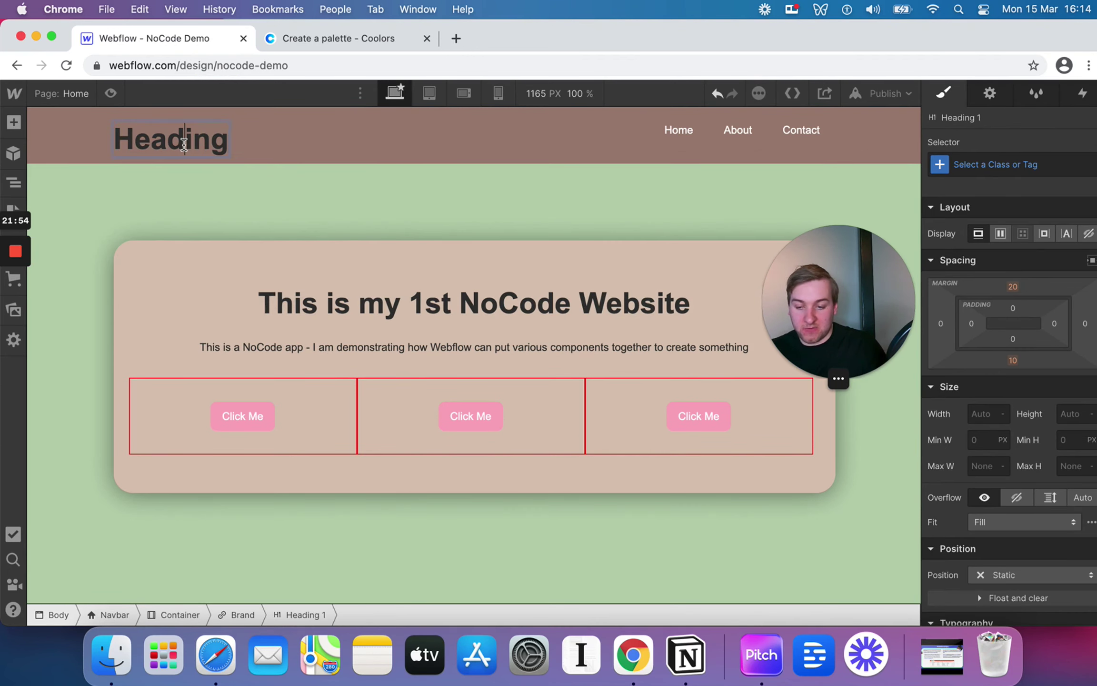
double_click(183, 144)
text(No)
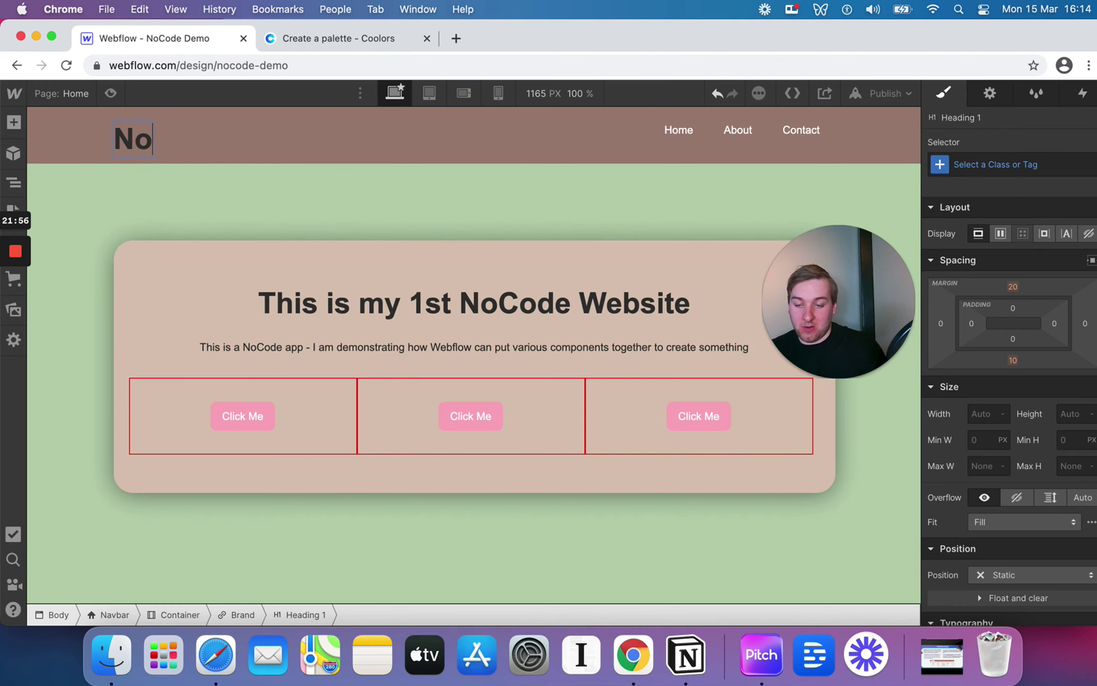
text(Code App)
click(208, 184)
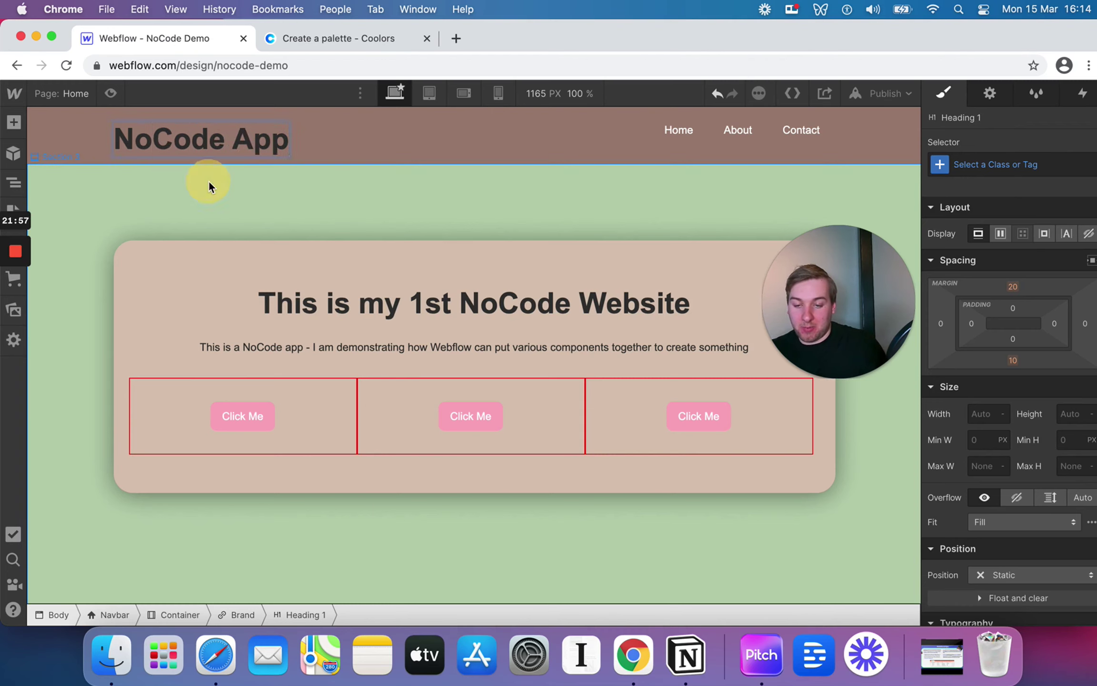
Set the text colour of the NoCode App heading in the navbar to white
click(208, 139)
scroll(1036, 332, down, 5)
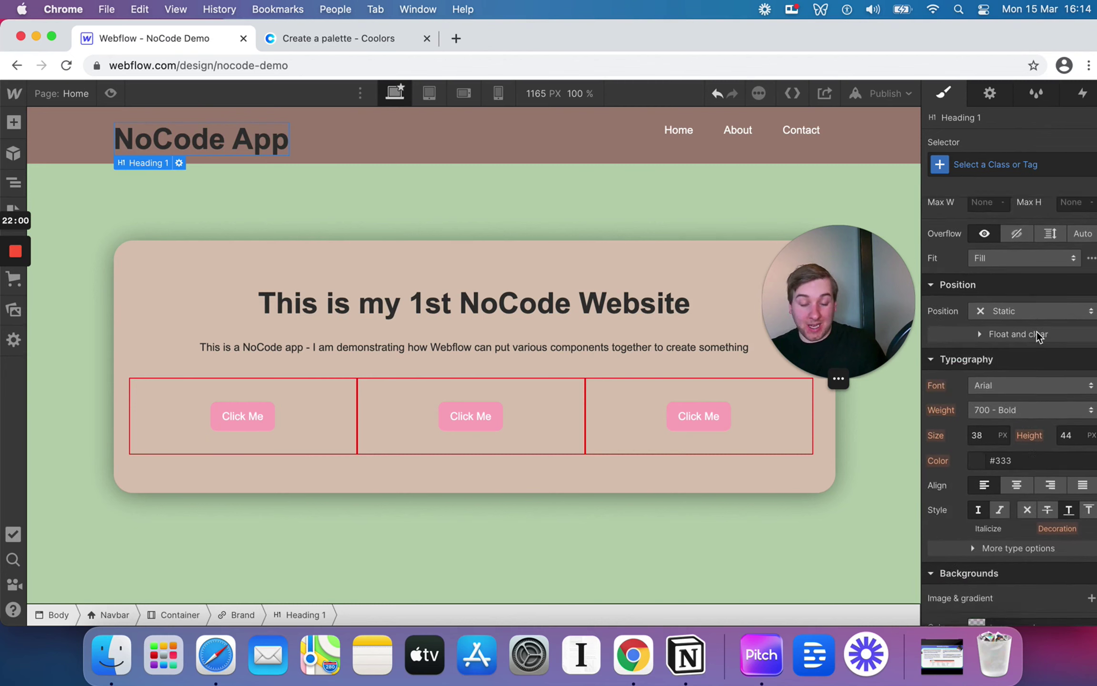
scroll(1036, 332, down, 3)
click(1028, 359)
text(white)
key(Return)
click(305, 196)
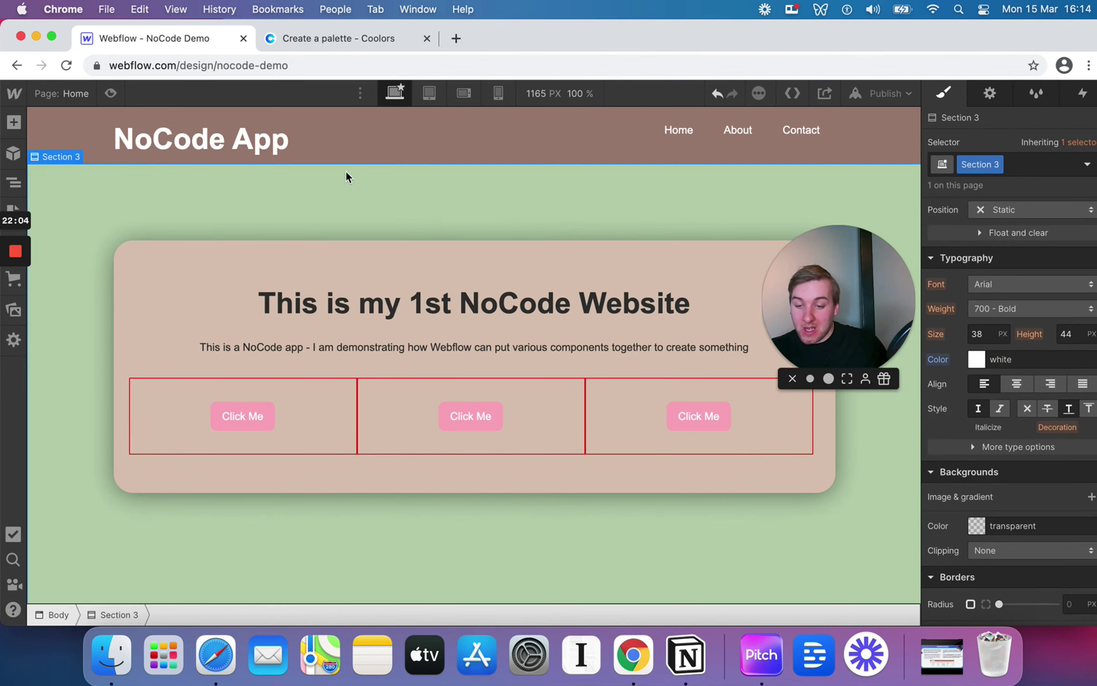
Preview the page to check the navbar, brand heading and container, and return to the editing view
click(110, 93)
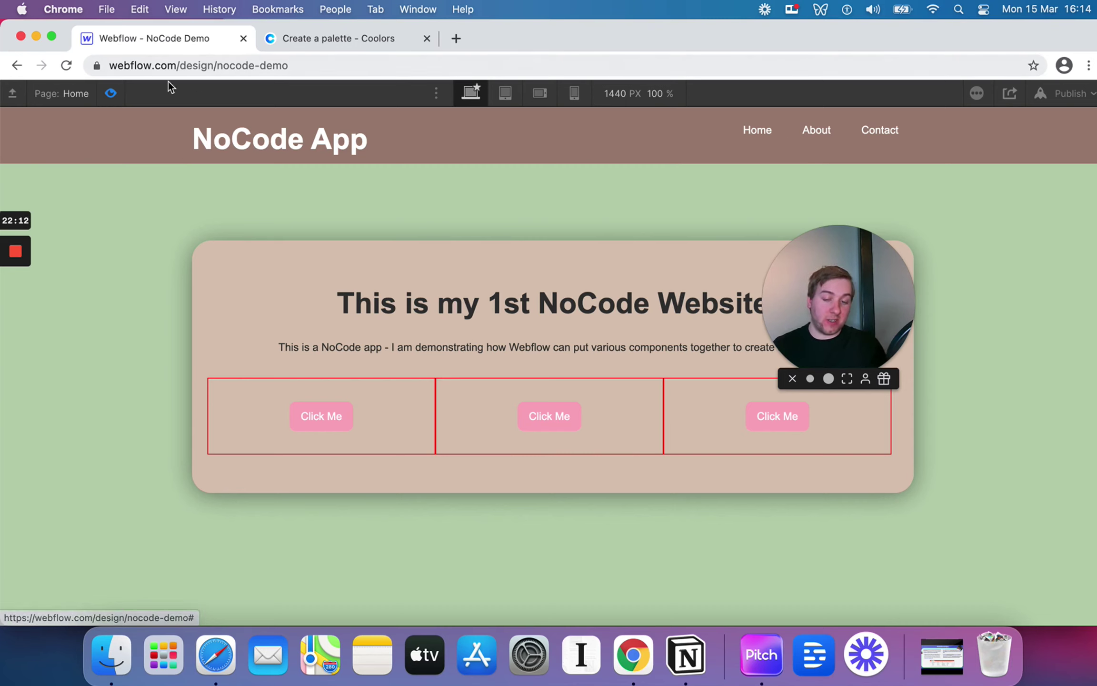
click(110, 94)
drag(881, 162, 892, 127)
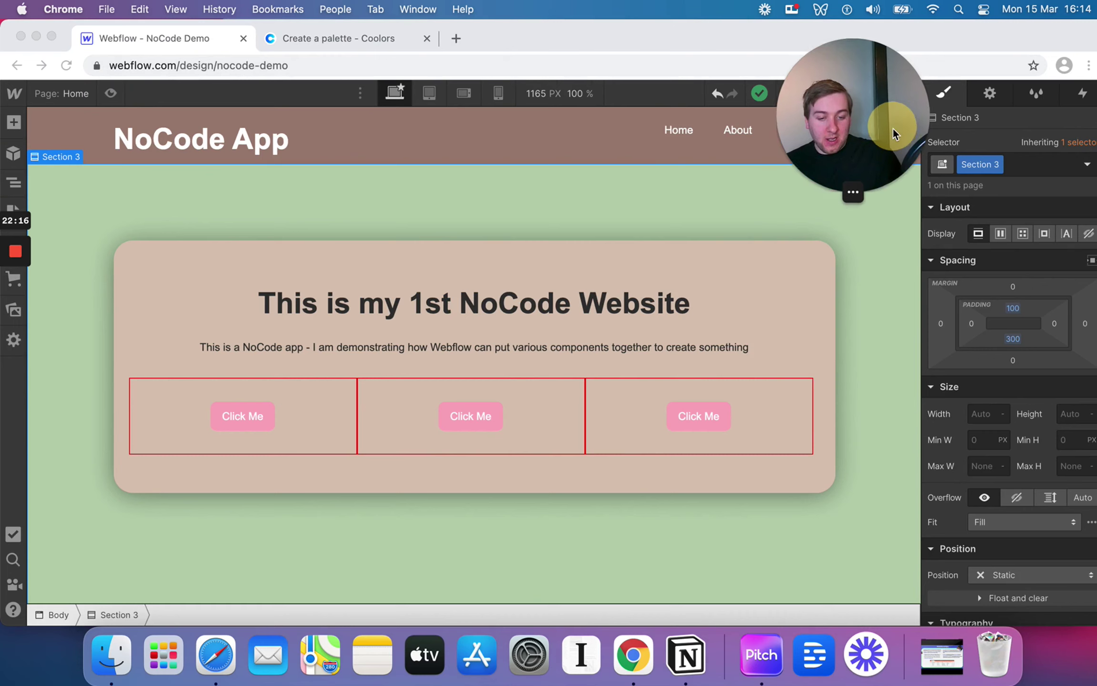
Add a text link inside the middle bordered block, beside its Click Me button
click(9, 125)
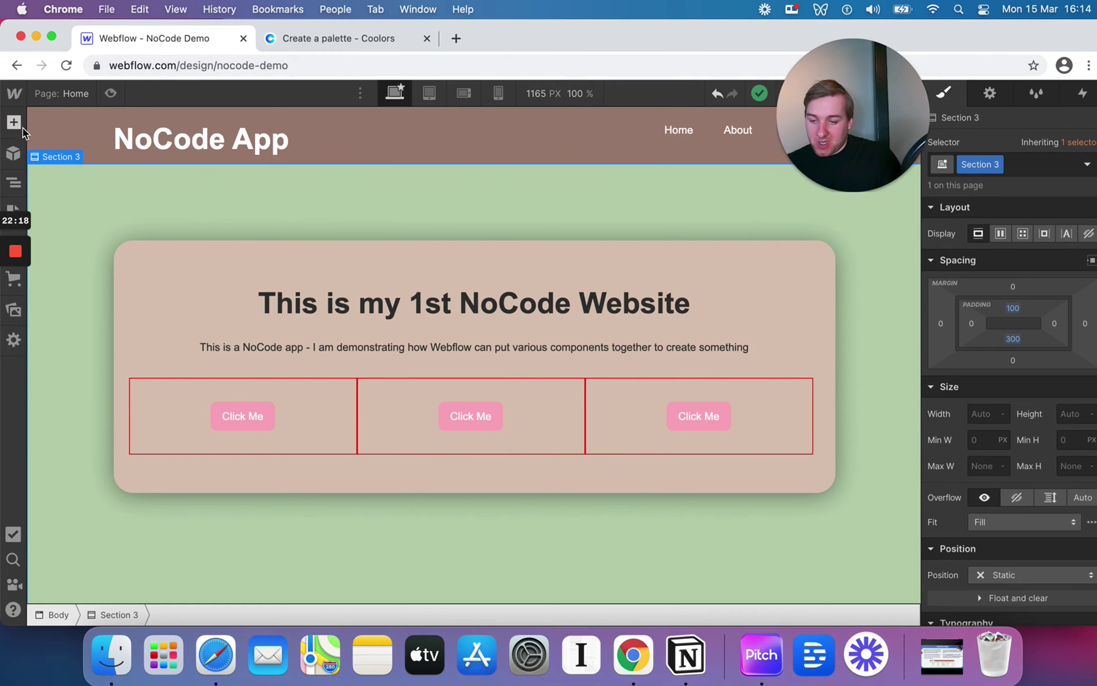
click(19, 128)
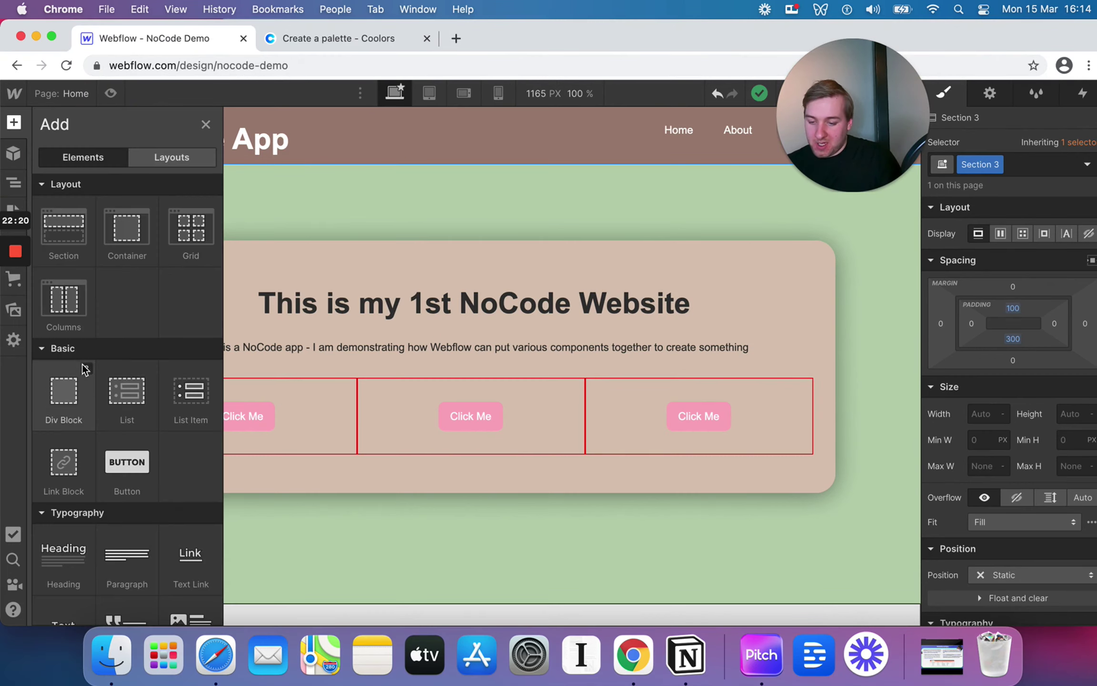
scroll(82, 364, down, 5)
scroll(102, 376, down, 4)
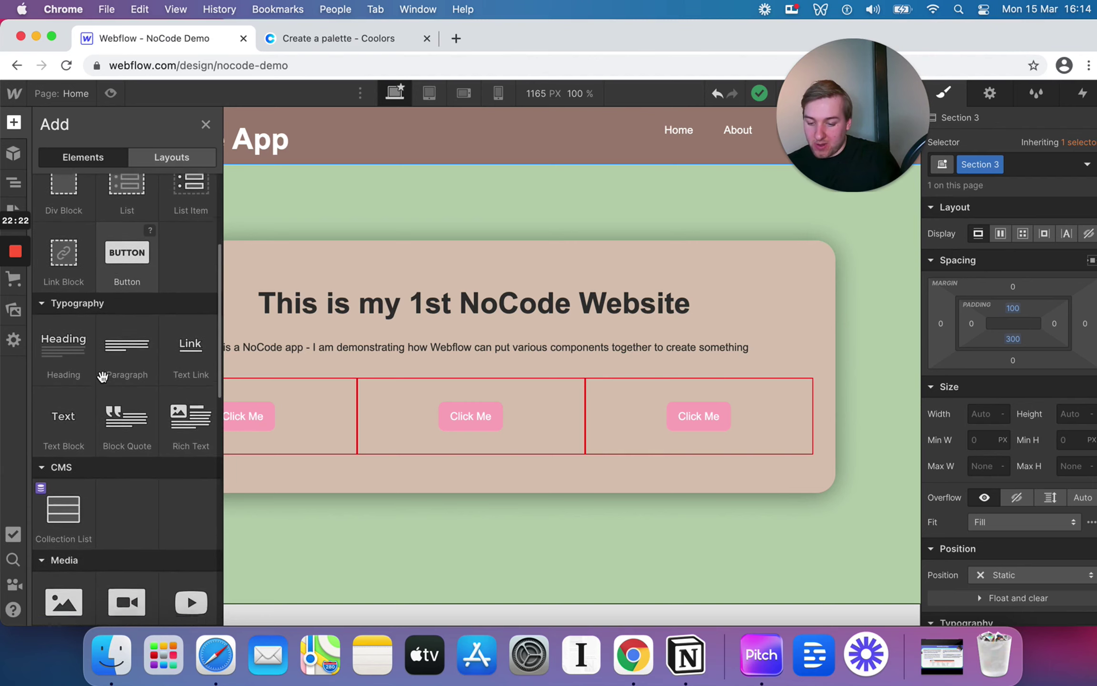
drag(168, 350, 451, 434)
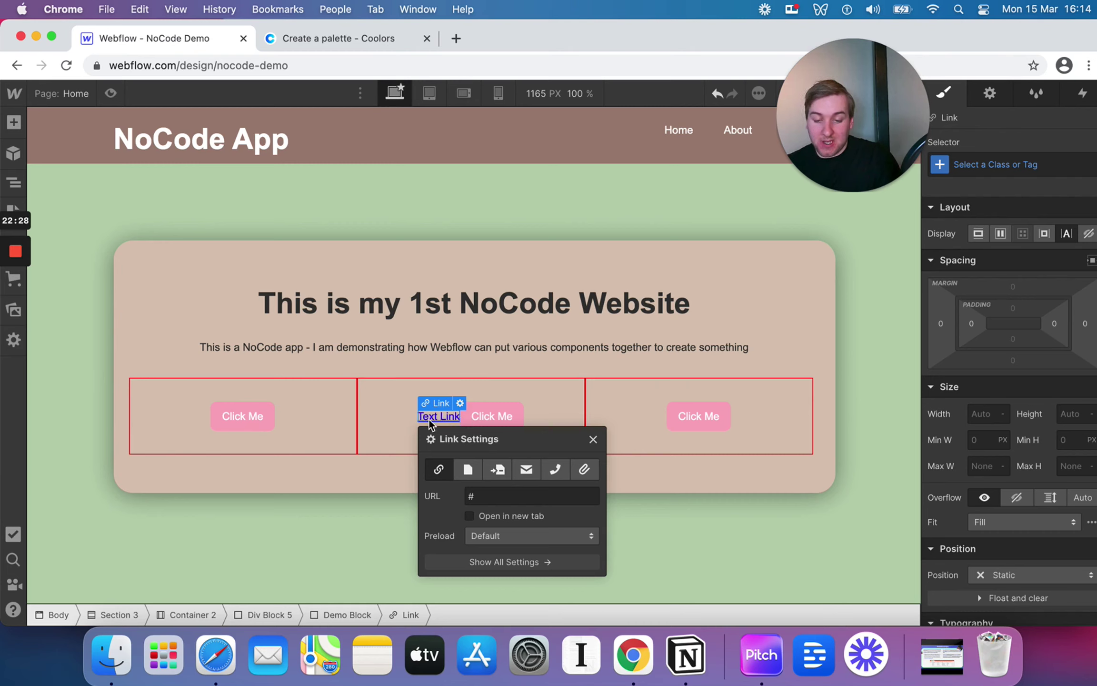
Replace the new text link's wording with "This is a Link"
double_click(444, 413)
text(T)
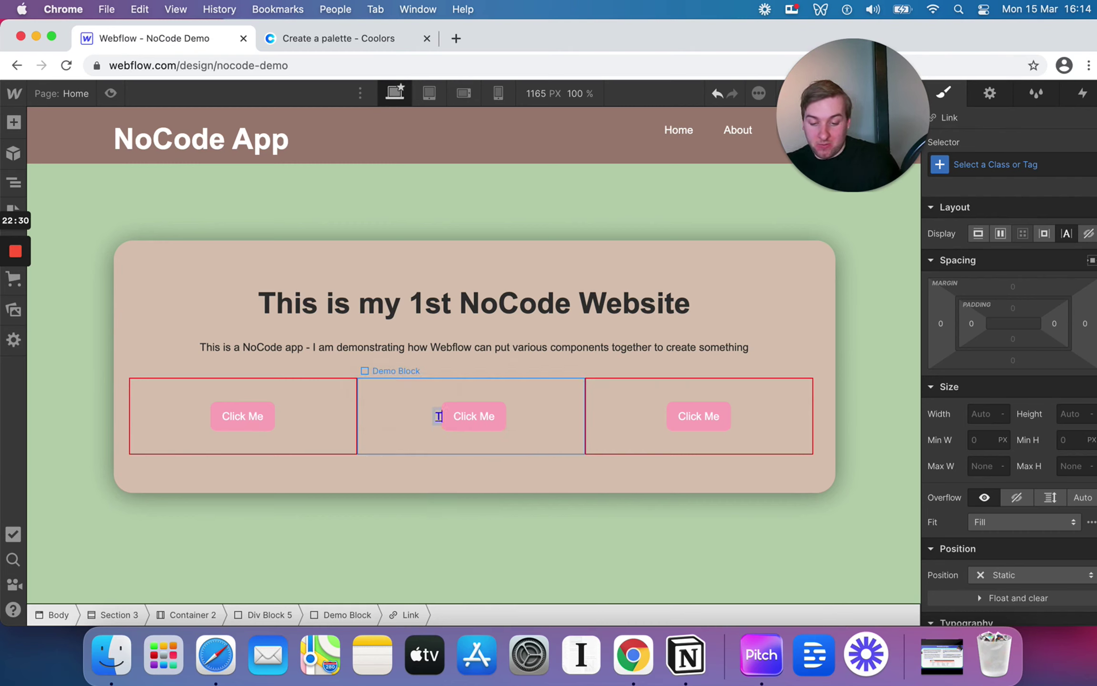
text(his is a Link)
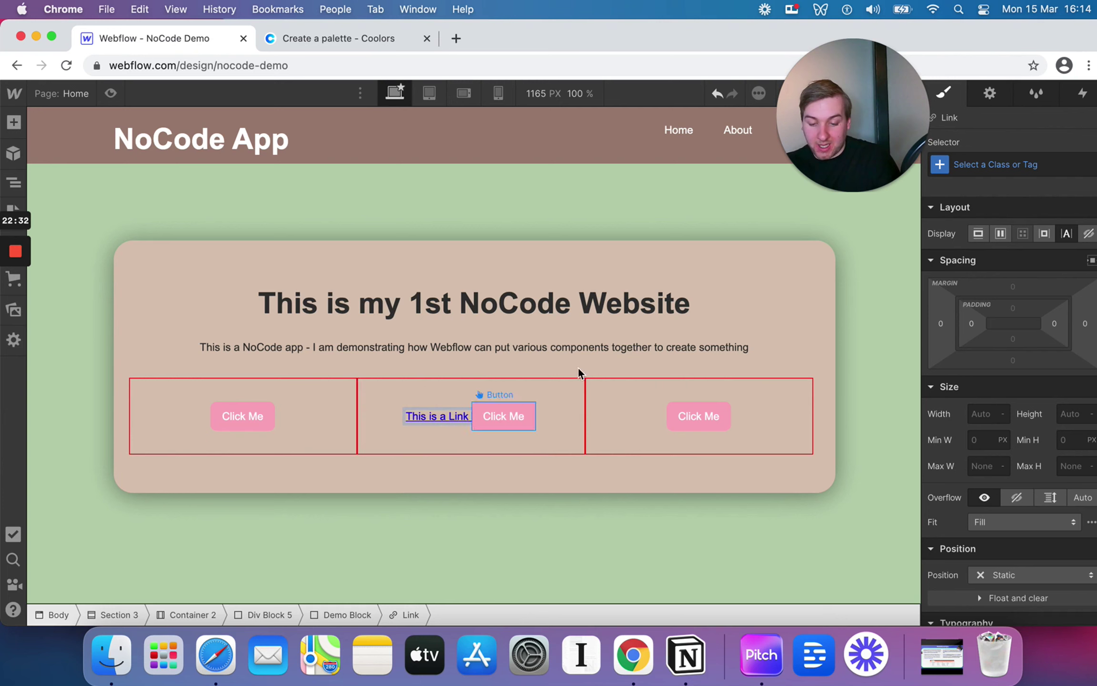
click(557, 363)
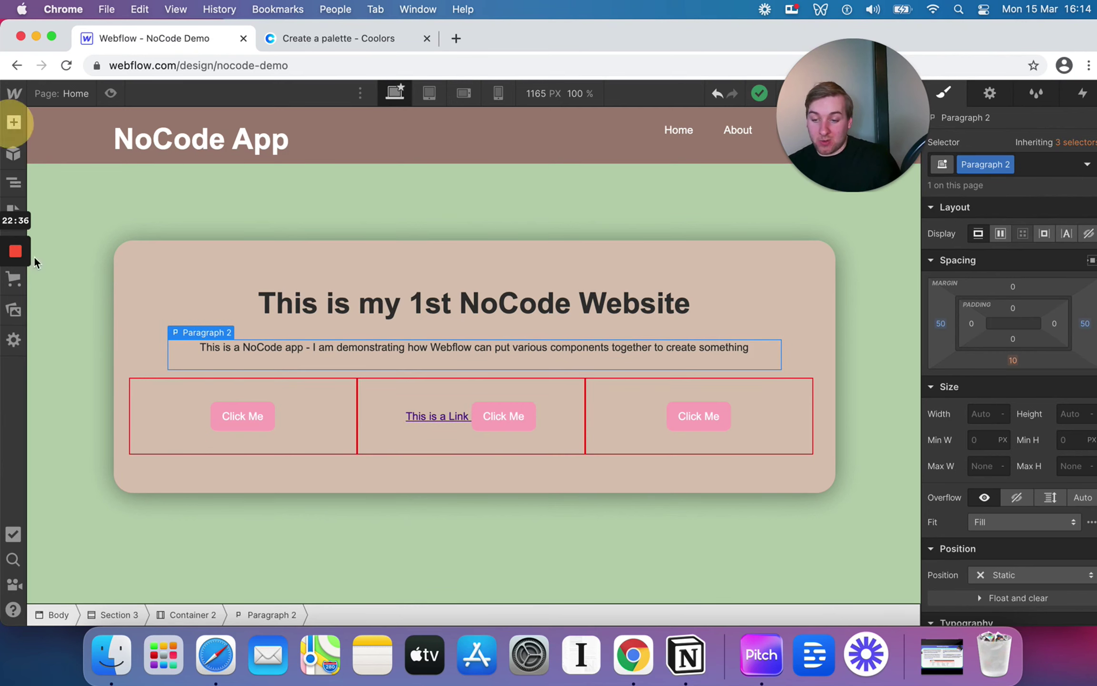
Add a rich text element to the container, directly below the row of three button blocks
click(13, 122)
scroll(110, 417, down, 4)
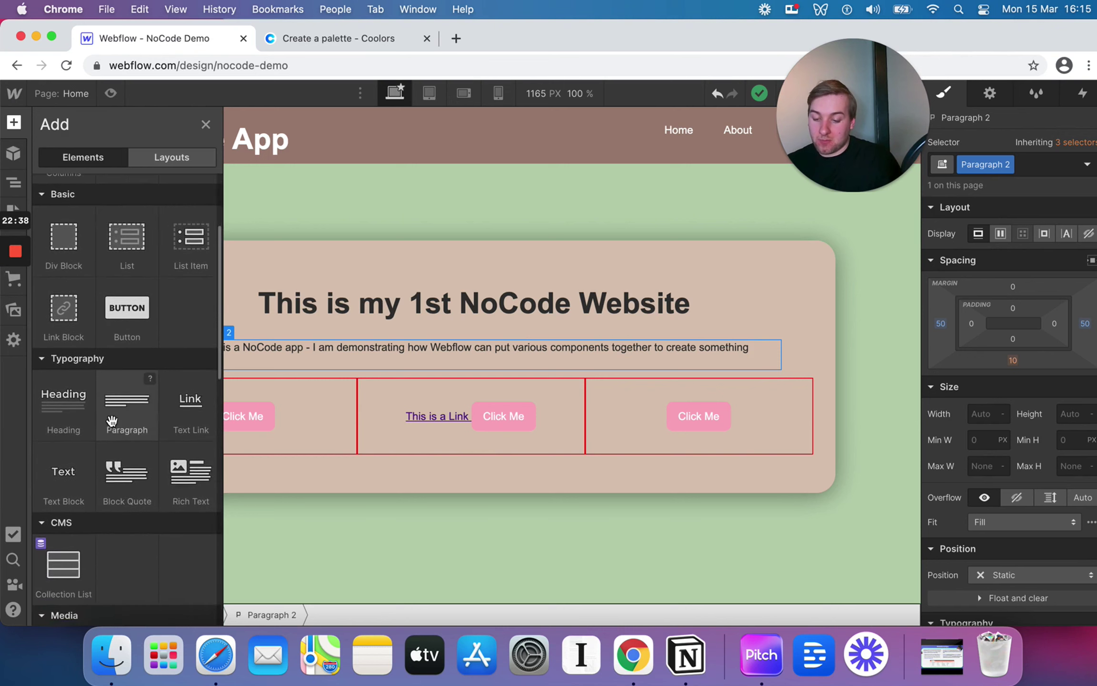
scroll(111, 420, down, 2)
drag(181, 421, 382, 486)
scroll(505, 458, down, 5)
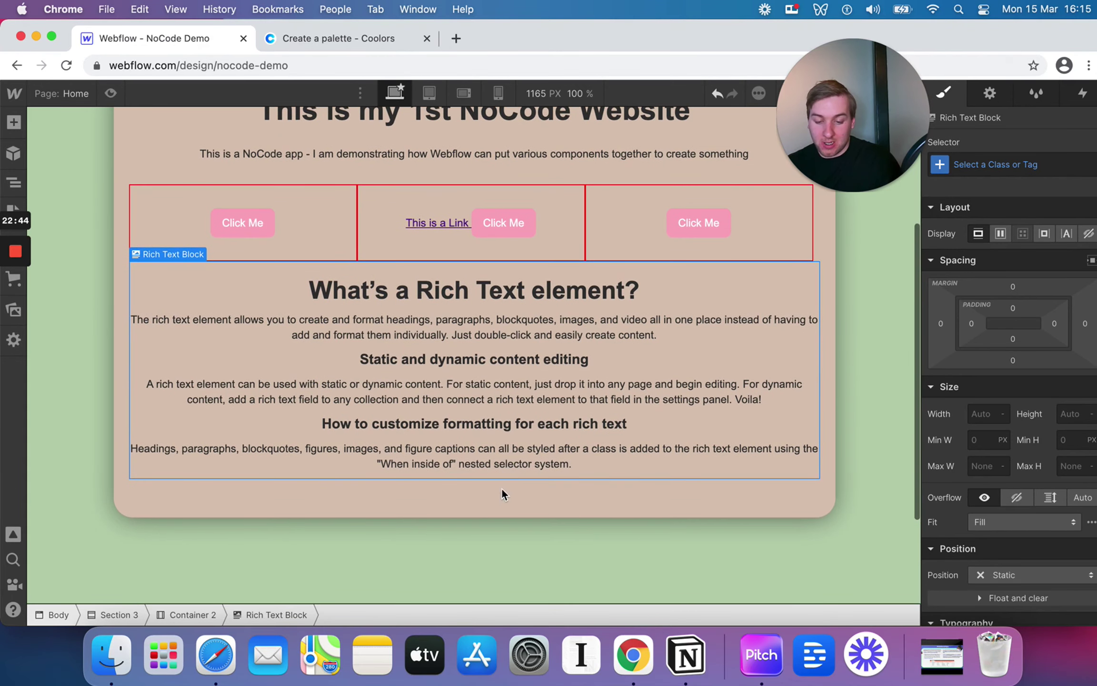
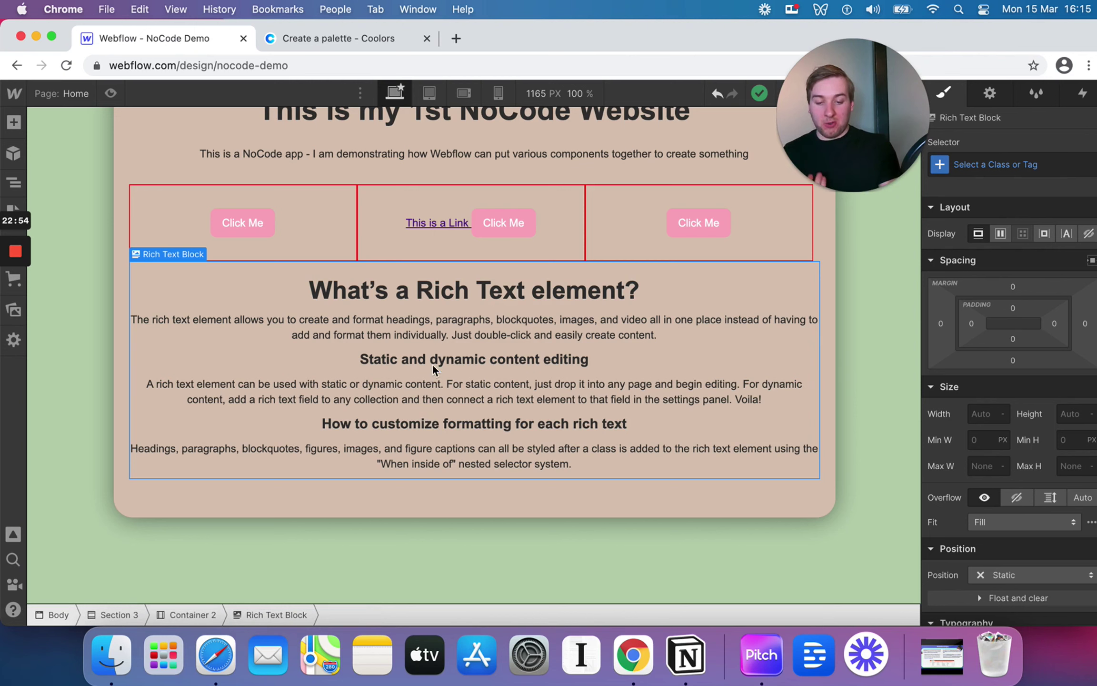
Add an image element below the rich text block and look at the image choices for it
click(13, 128)
scroll(114, 422, down, 5)
drag(63, 395, 357, 496)
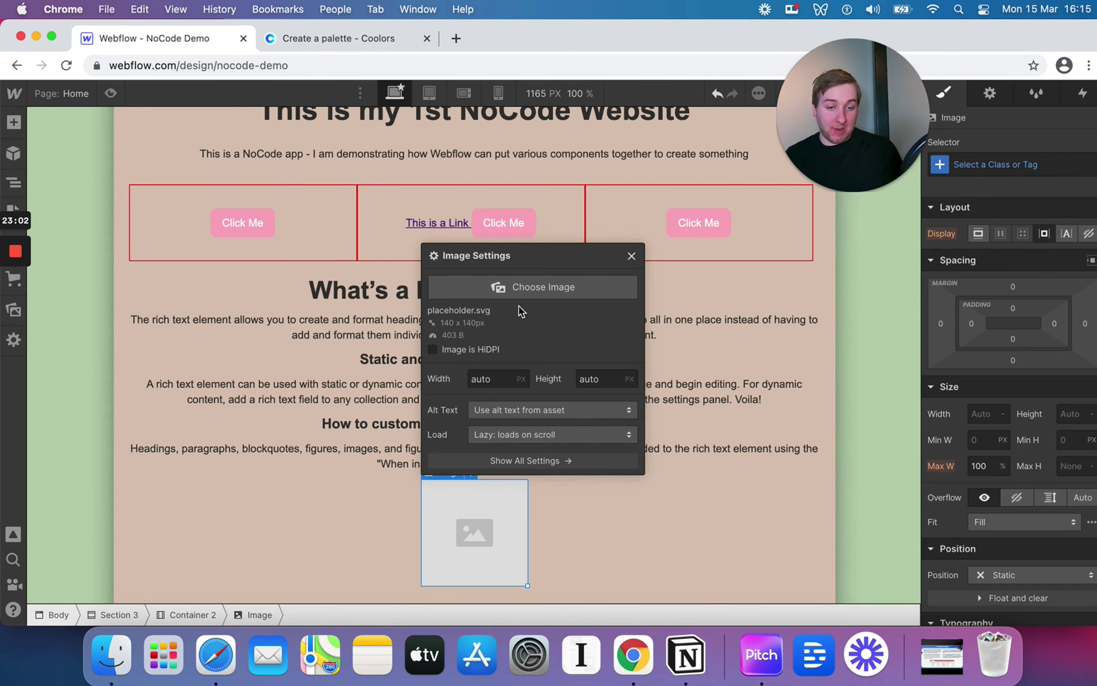
click(504, 285)
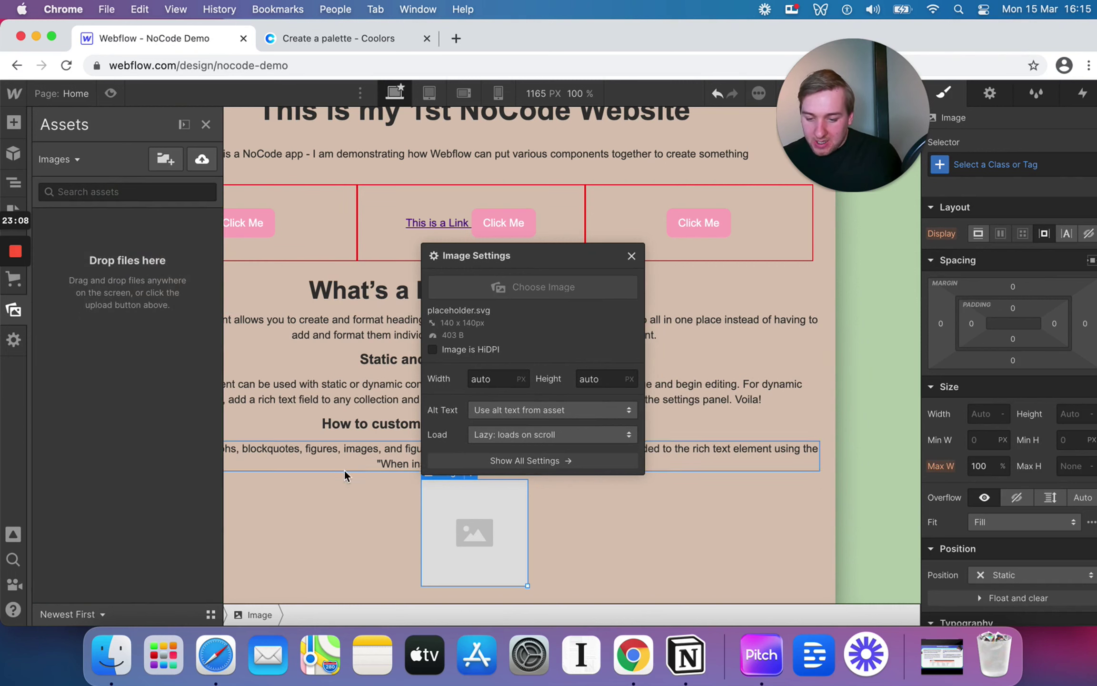
click(493, 508)
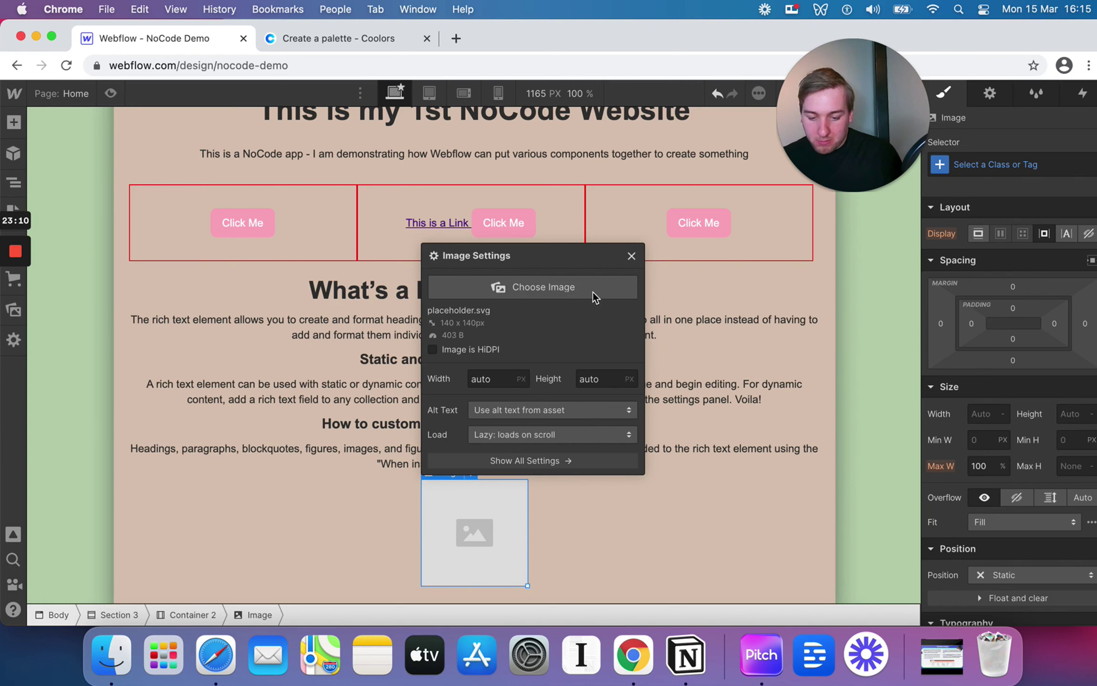
click(583, 554)
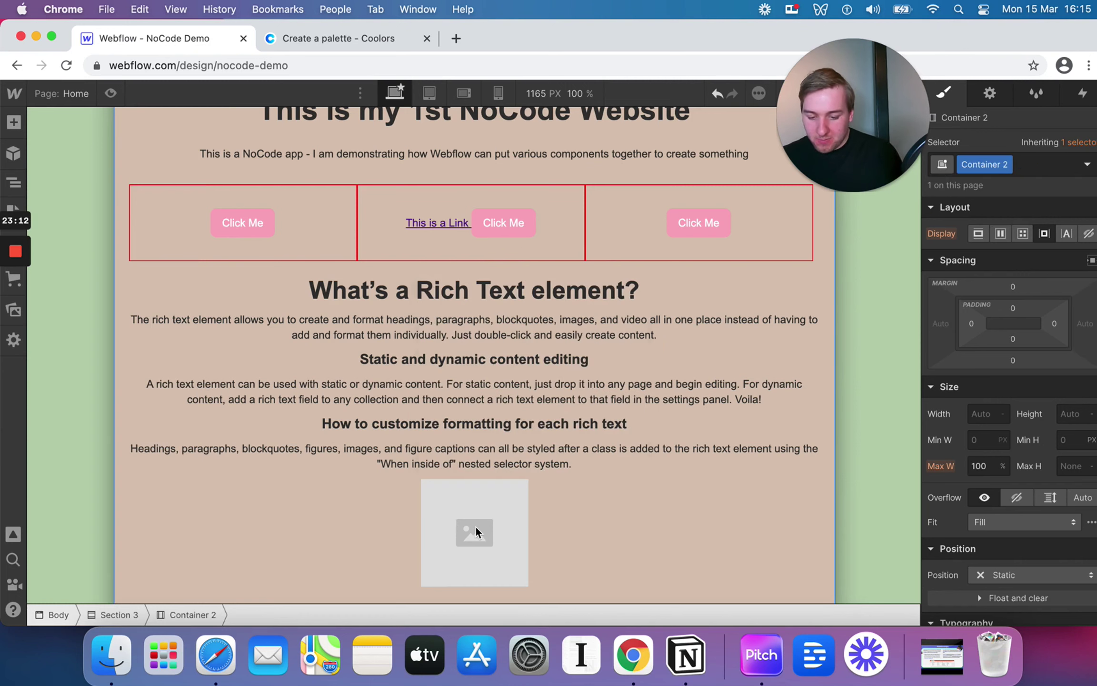
Remove the placeholder image from below the rich text block
click(475, 526)
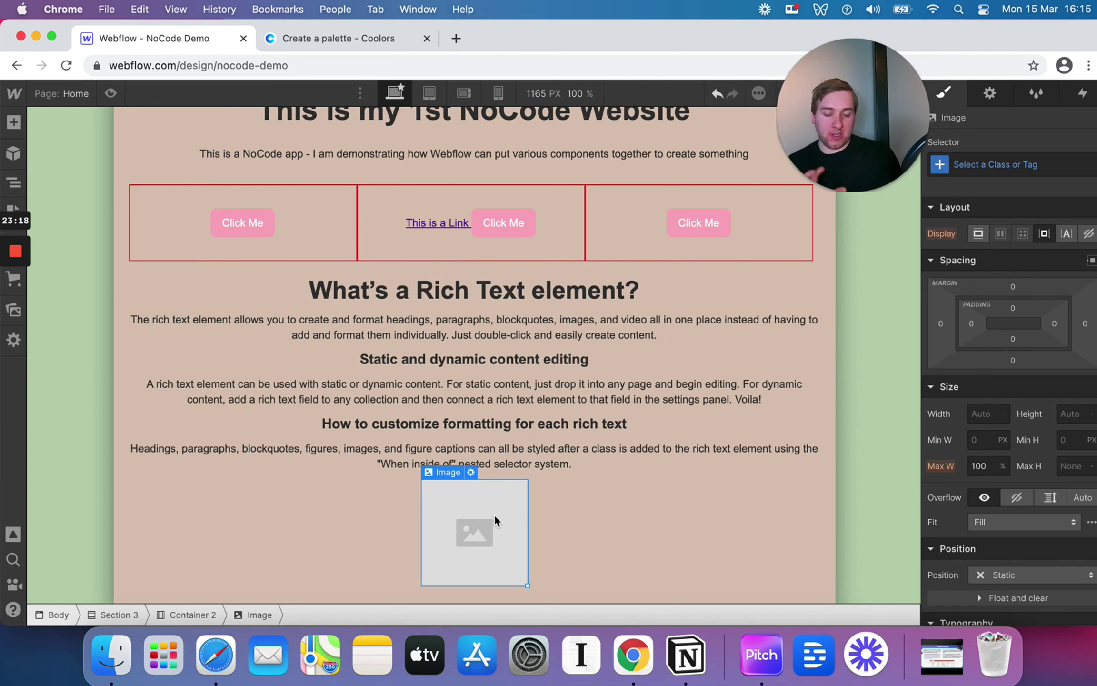
click(452, 525)
click(444, 555)
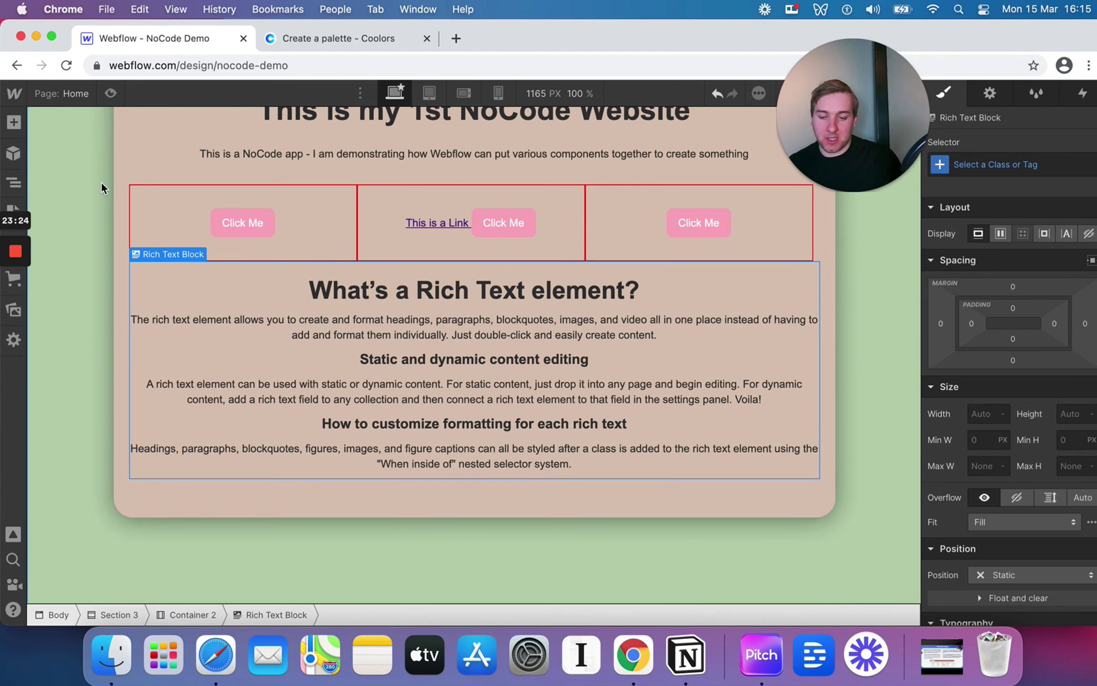
Add a div block below the rich text block and set its background colour to blue
click(13, 122)
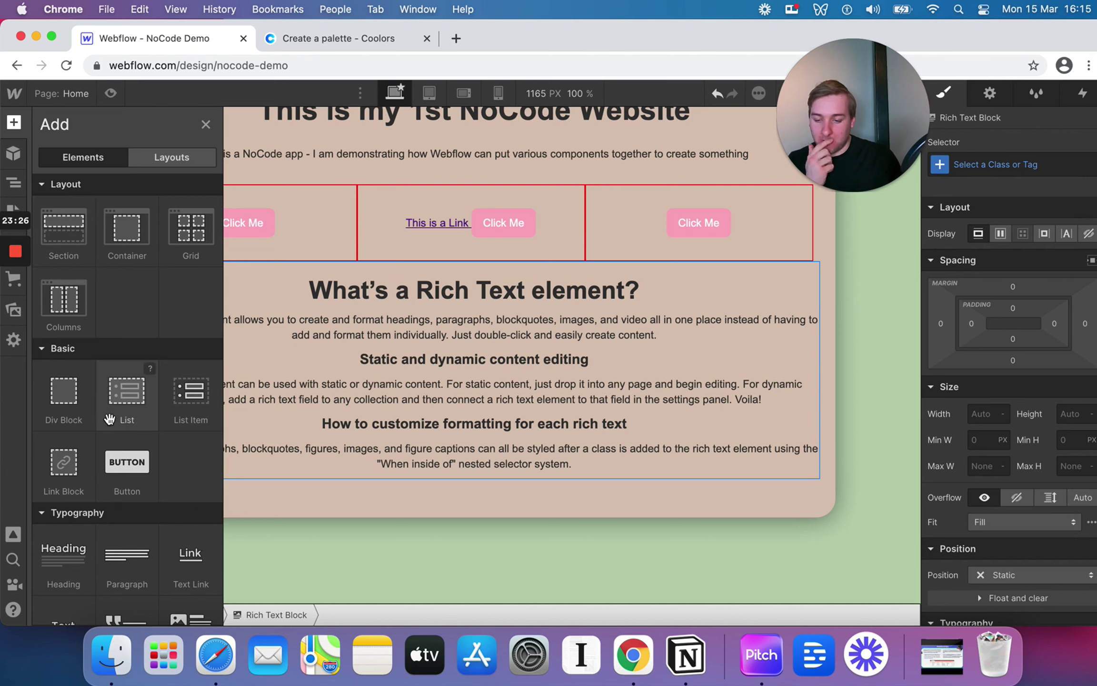
drag(64, 391, 401, 495)
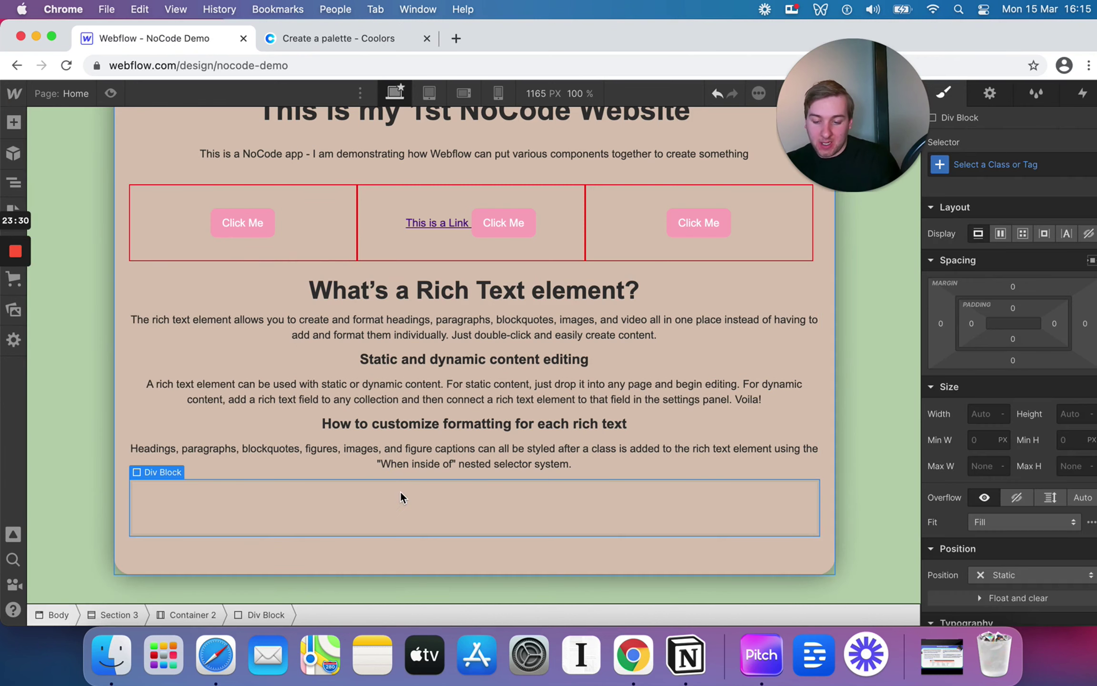
scroll(1027, 453, down, 10)
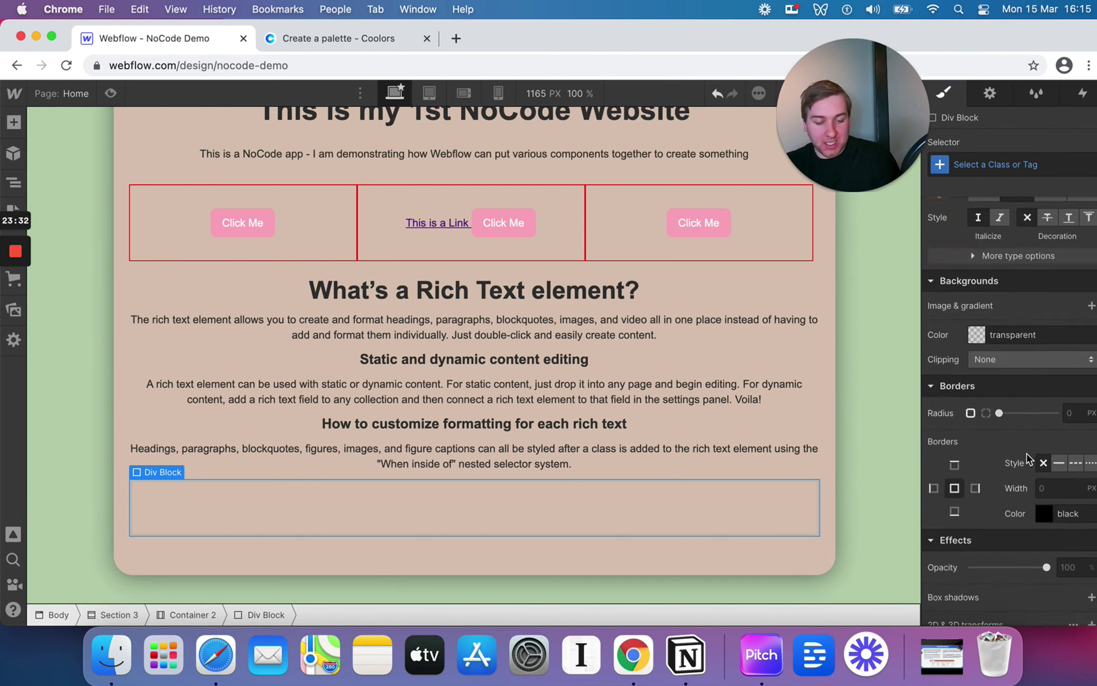
scroll(1019, 377, up, 3)
click(1006, 310)
text(blue)
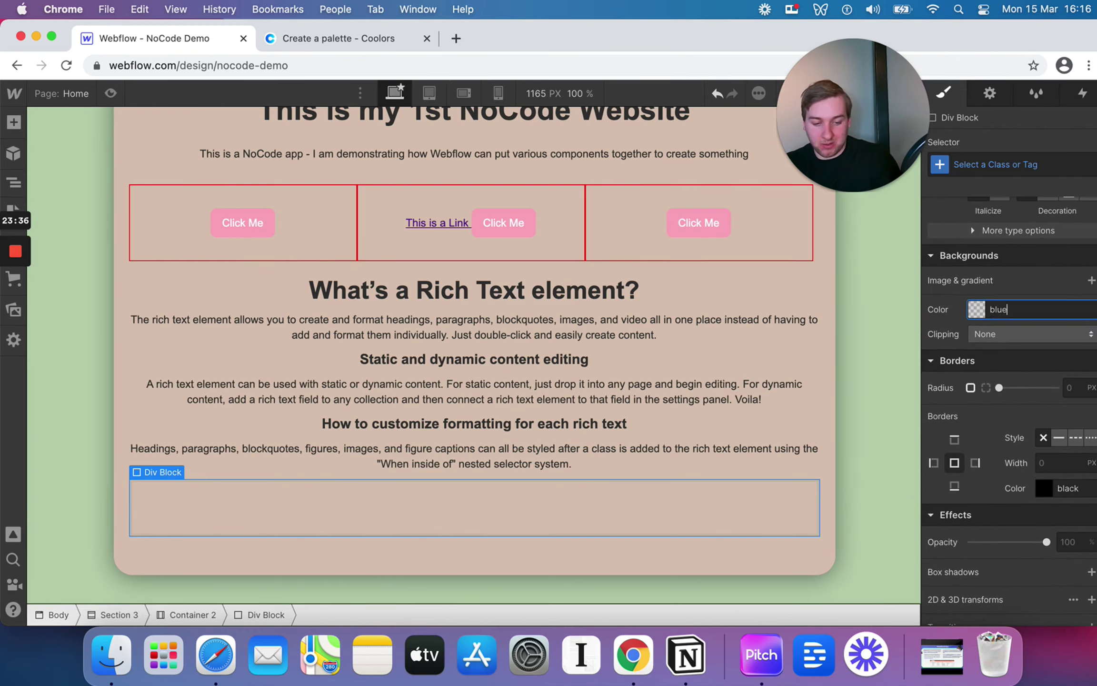
key(Return)
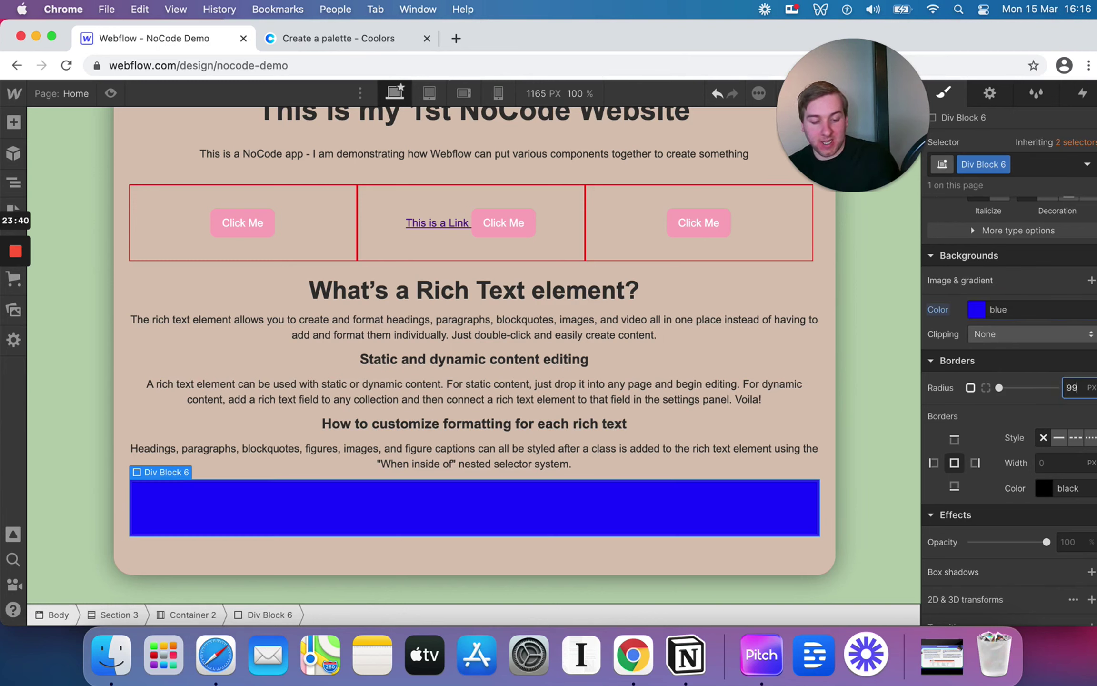
Turn the blue div block into a circle with a 999 px corner radius and a width and height of 60 px
text(999)
key(Return)
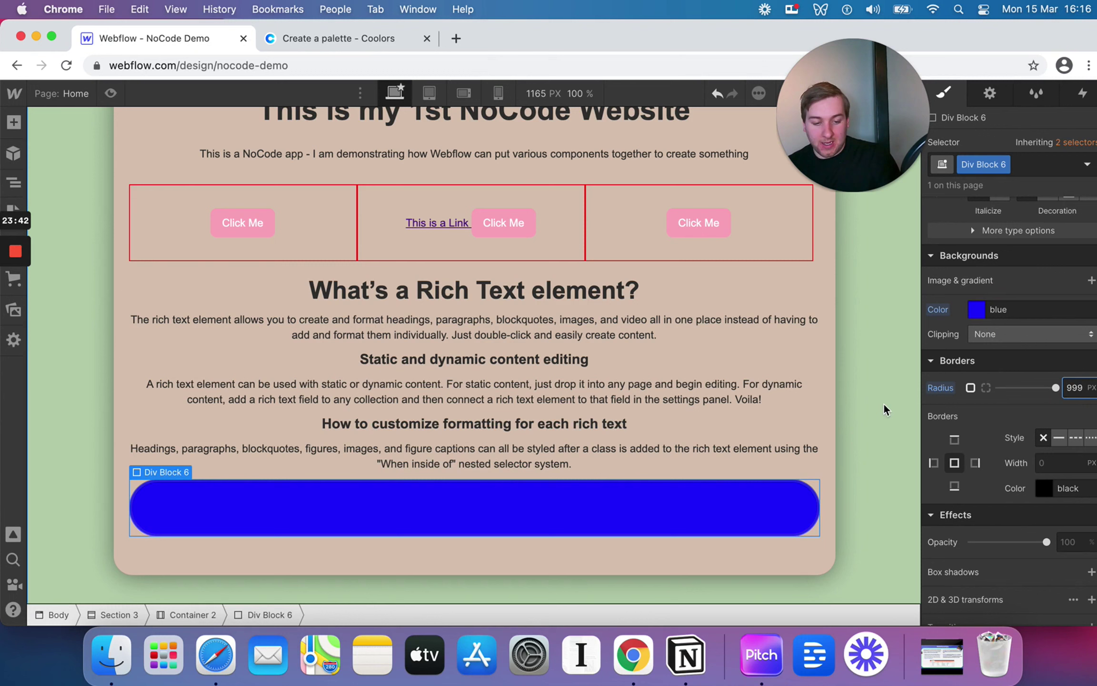
scroll(1030, 388, up, 10)
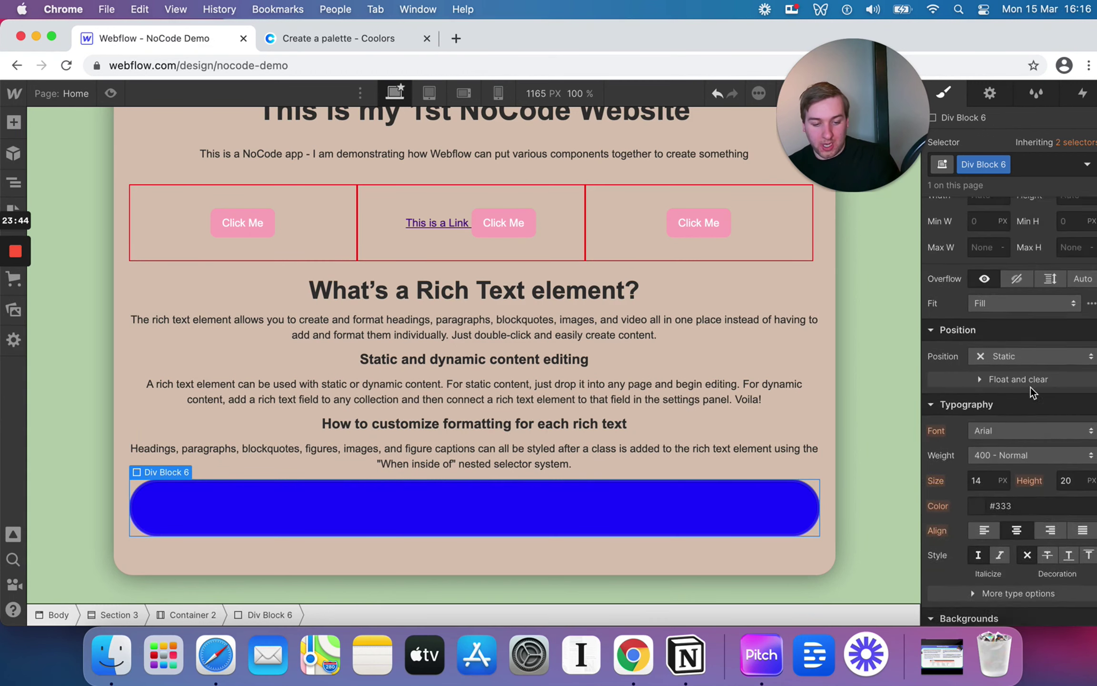
click(982, 414)
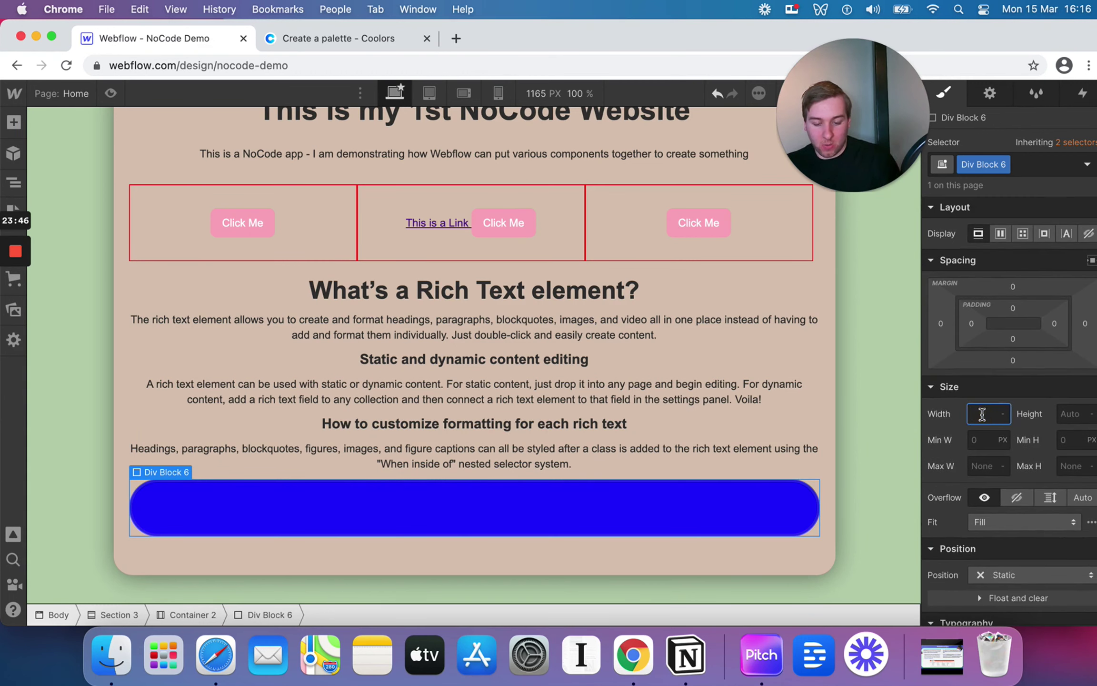
key(Tab)
text(6)
key(Return)
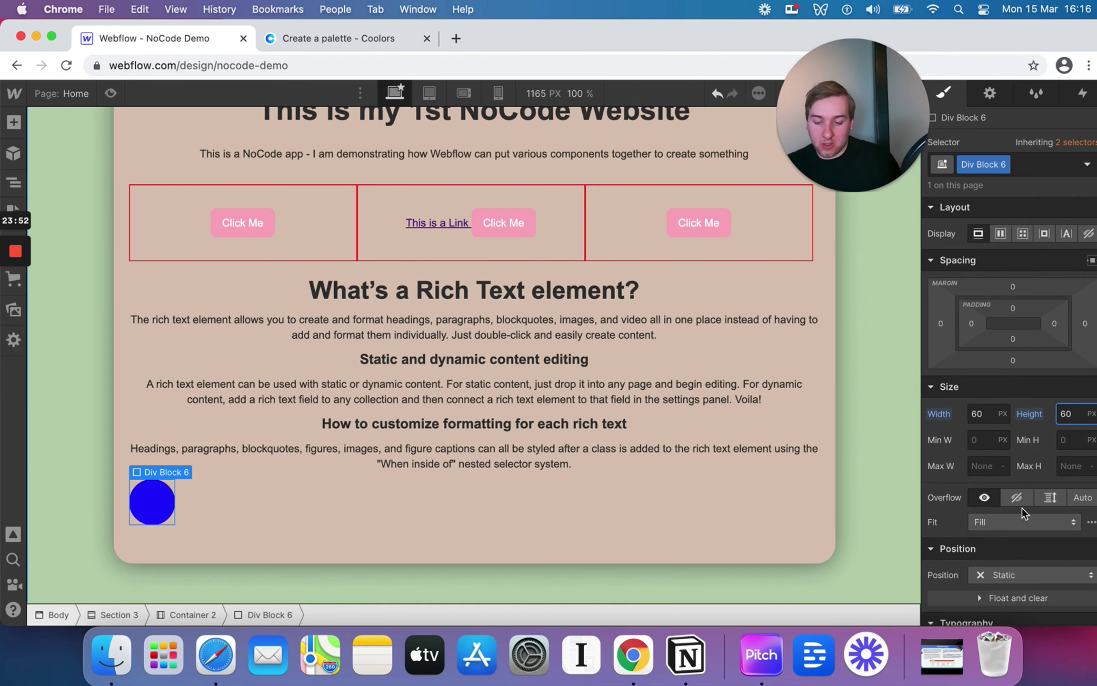
Add a background image layer to the blue circle and open the image assets to choose its picture
scroll(1023, 508, down, 15)
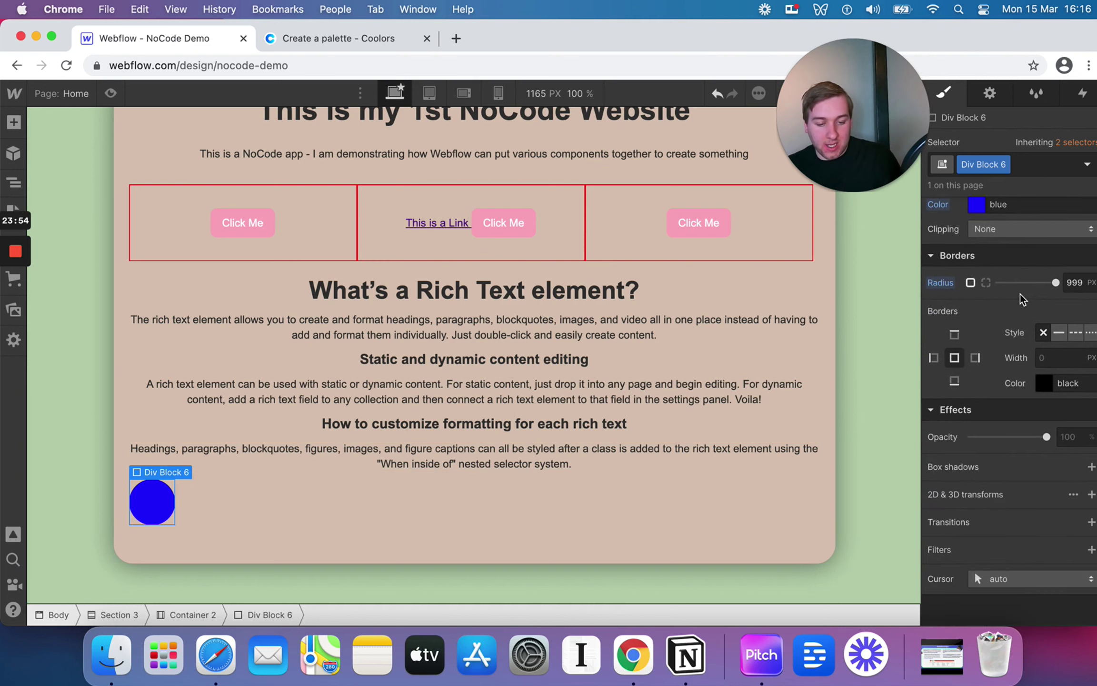
scroll(1020, 293, up, 5)
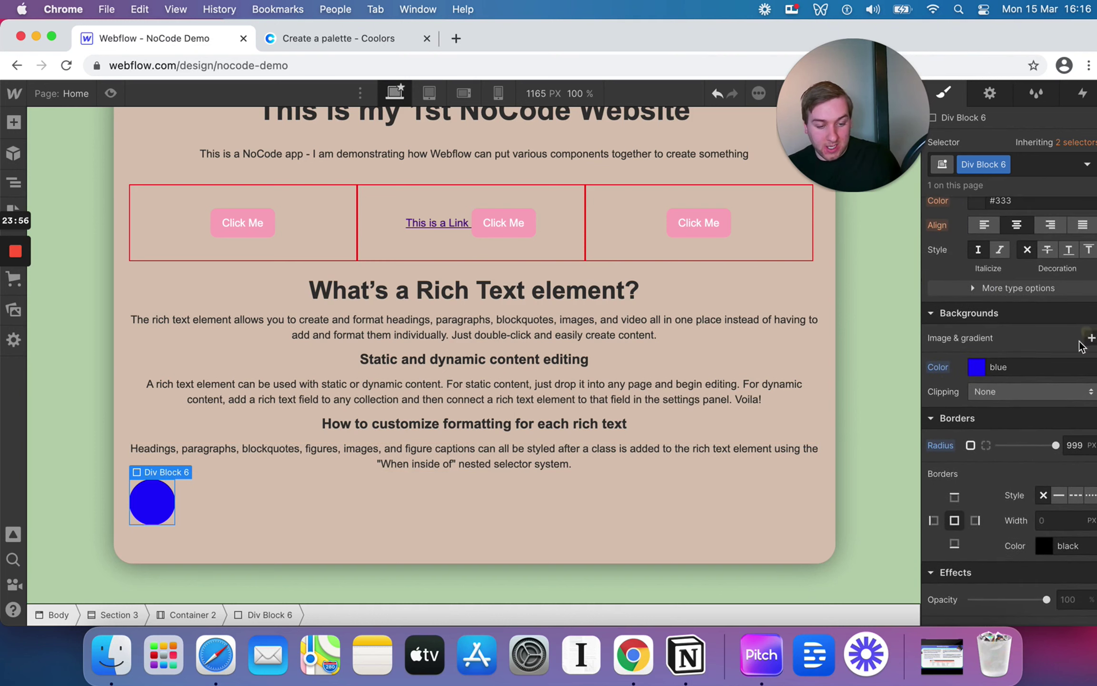
click(1090, 336)
click(1018, 307)
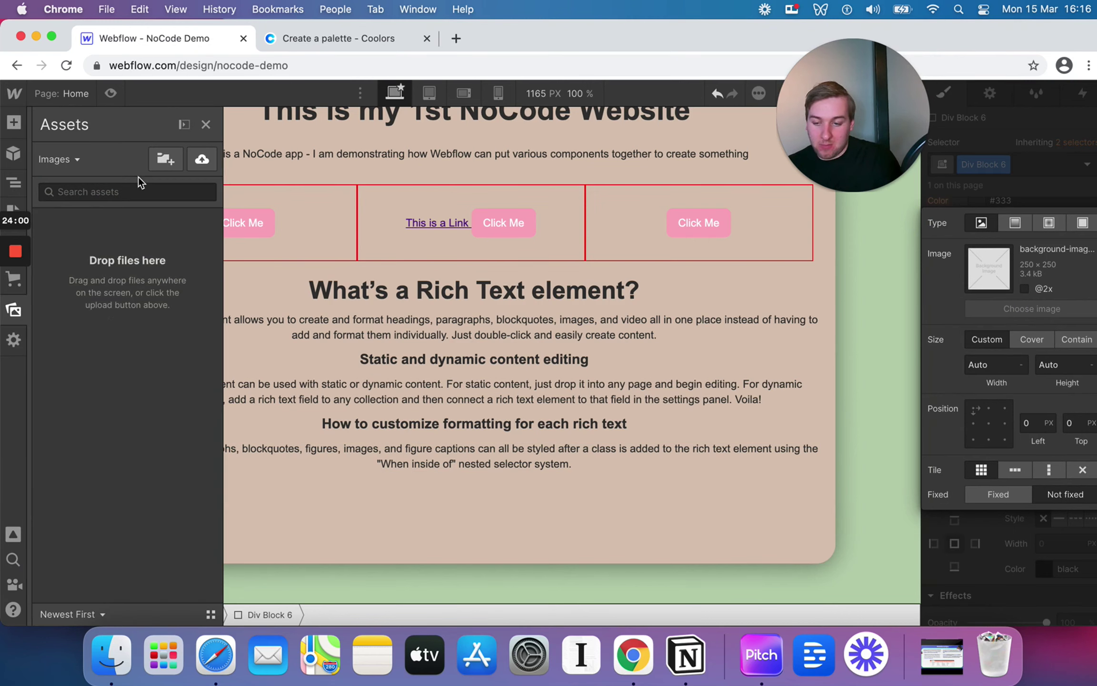
Try to bring the Coolors logo from the palette page into the Webflow image assets
click(300, 39)
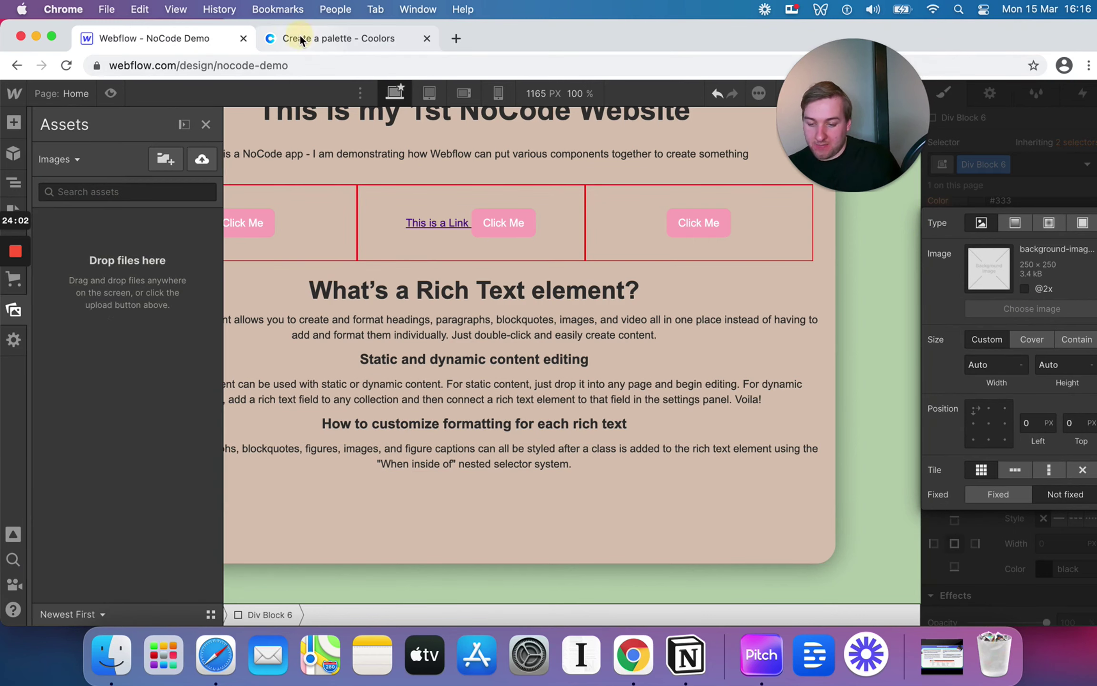
click(83, 106)
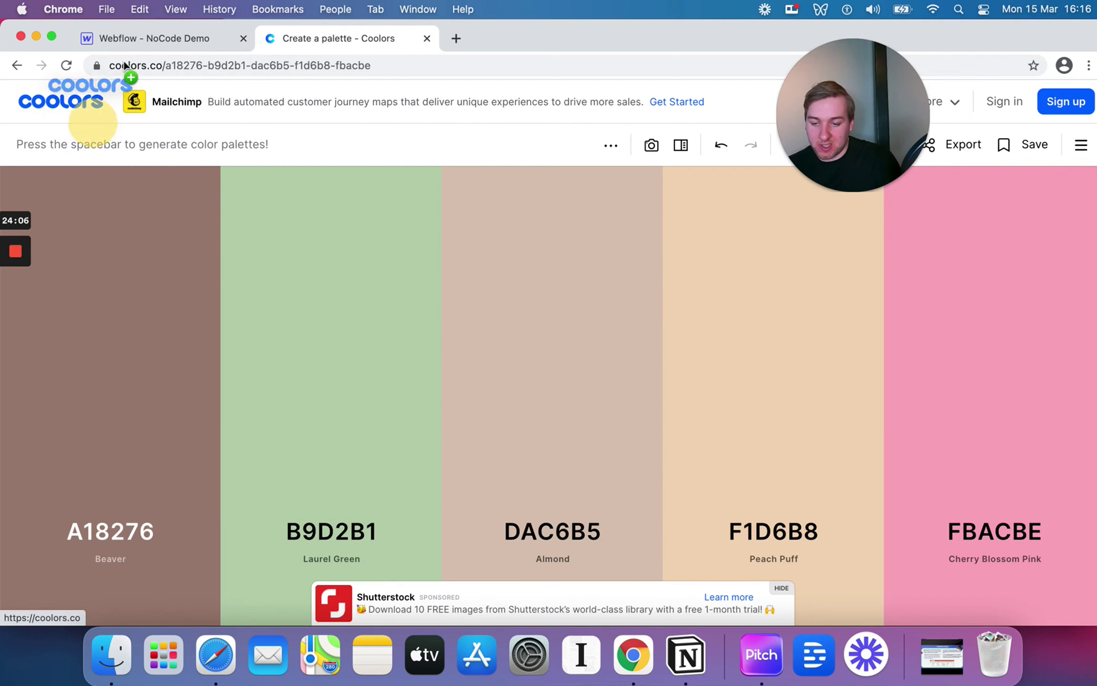
click(142, 38)
drag(141, 38, 119, 260)
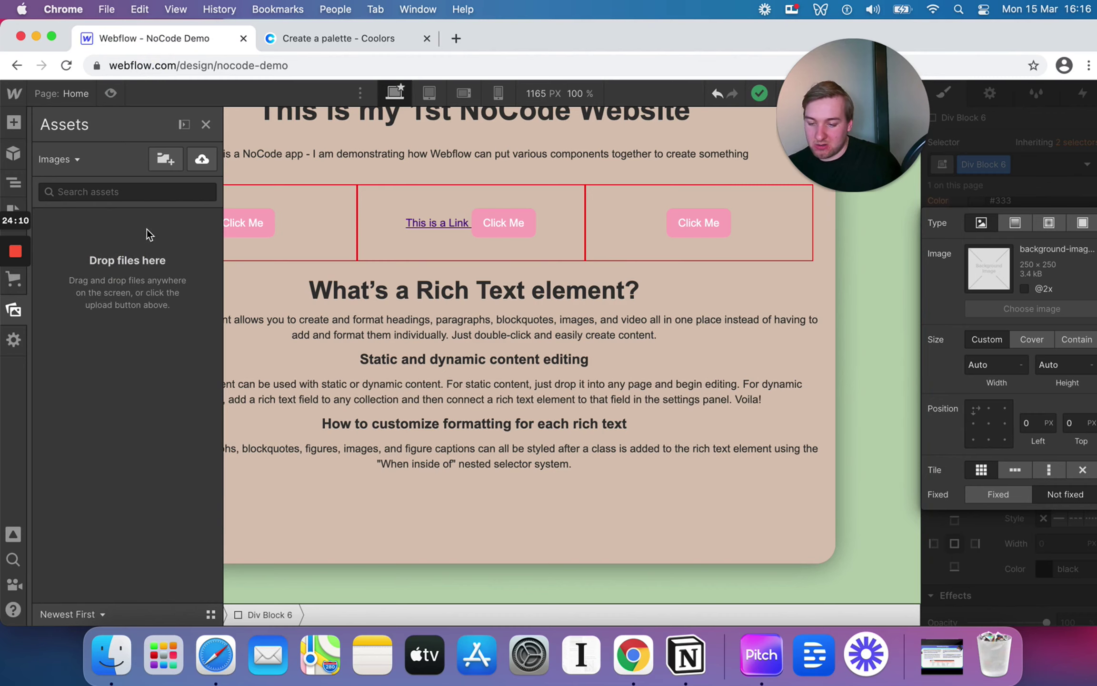
Open Google Images in a new browser tab and search it for "Logo"
click(454, 38)
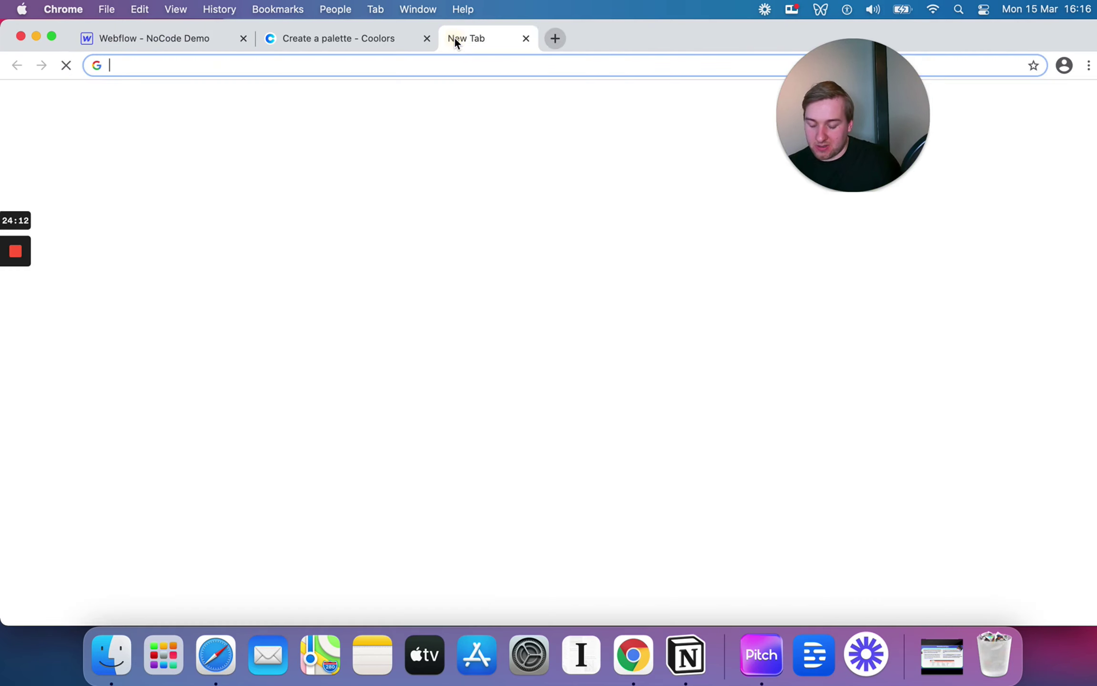
text(Google images)
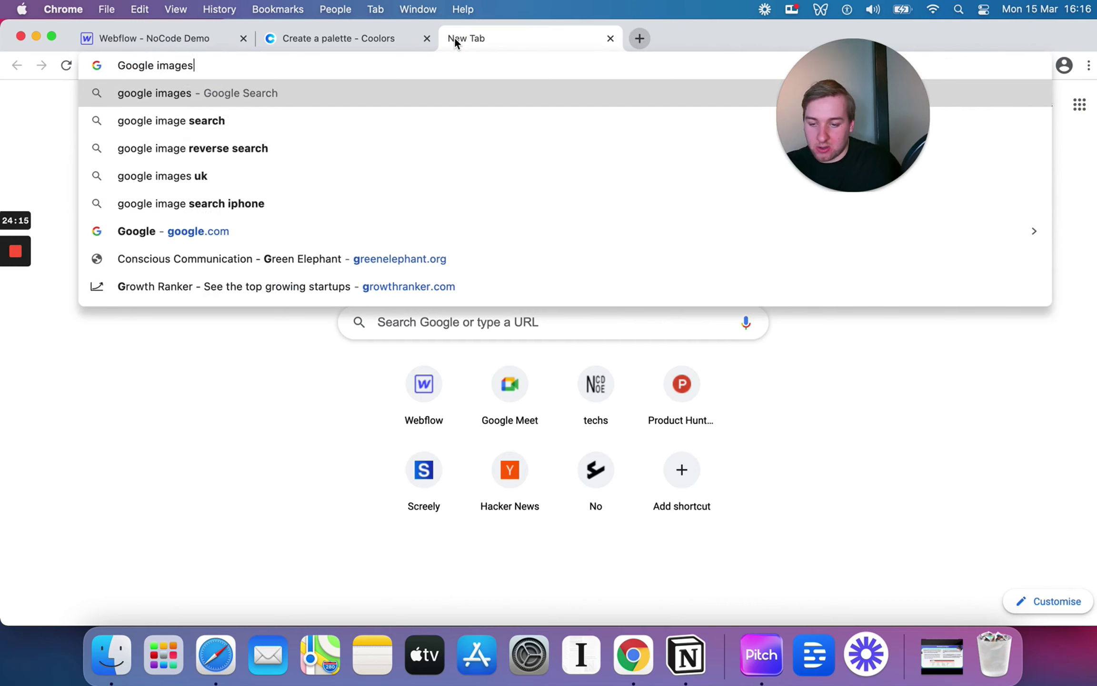
key(Return)
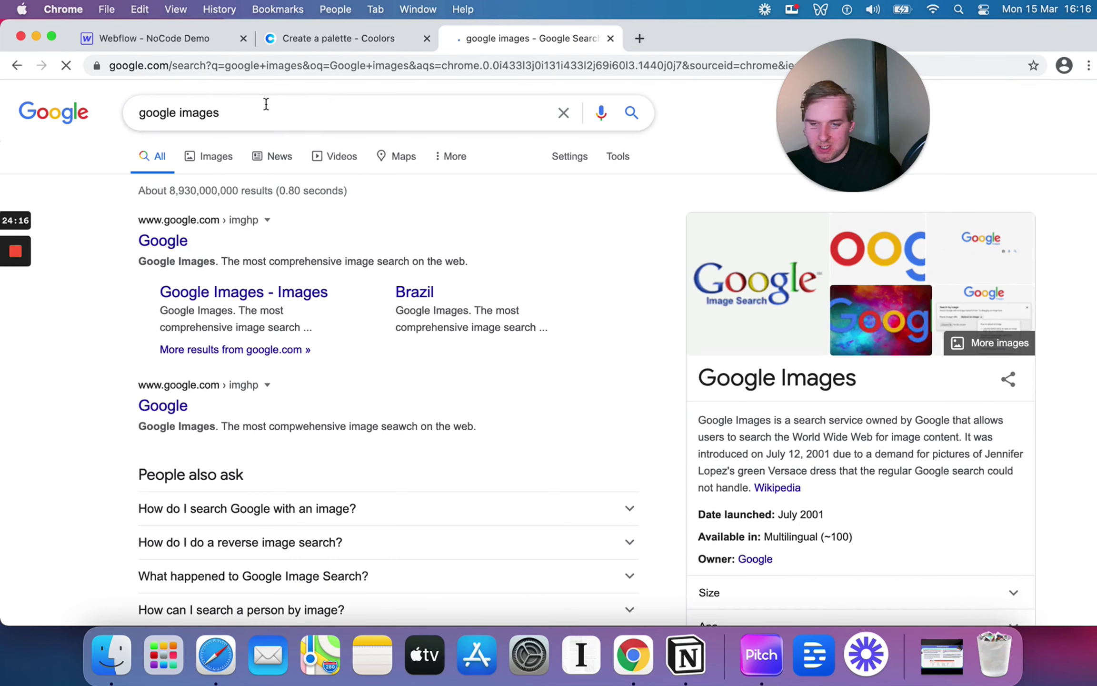
click(212, 159)
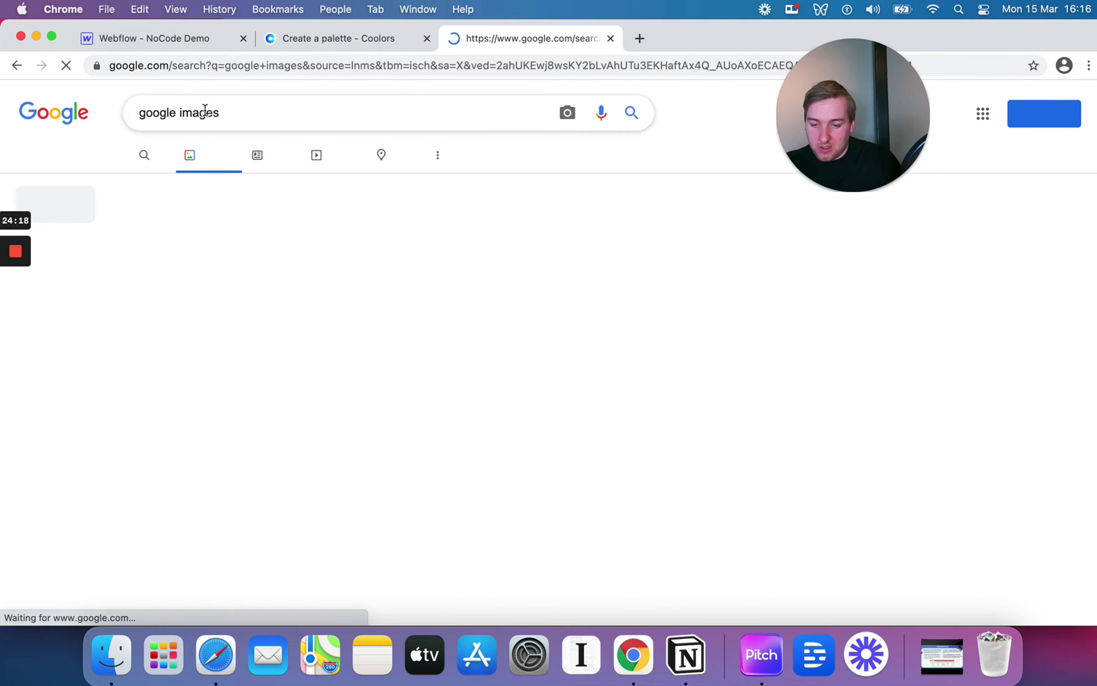
click(203, 110)
key(super+a)
text(Logo)
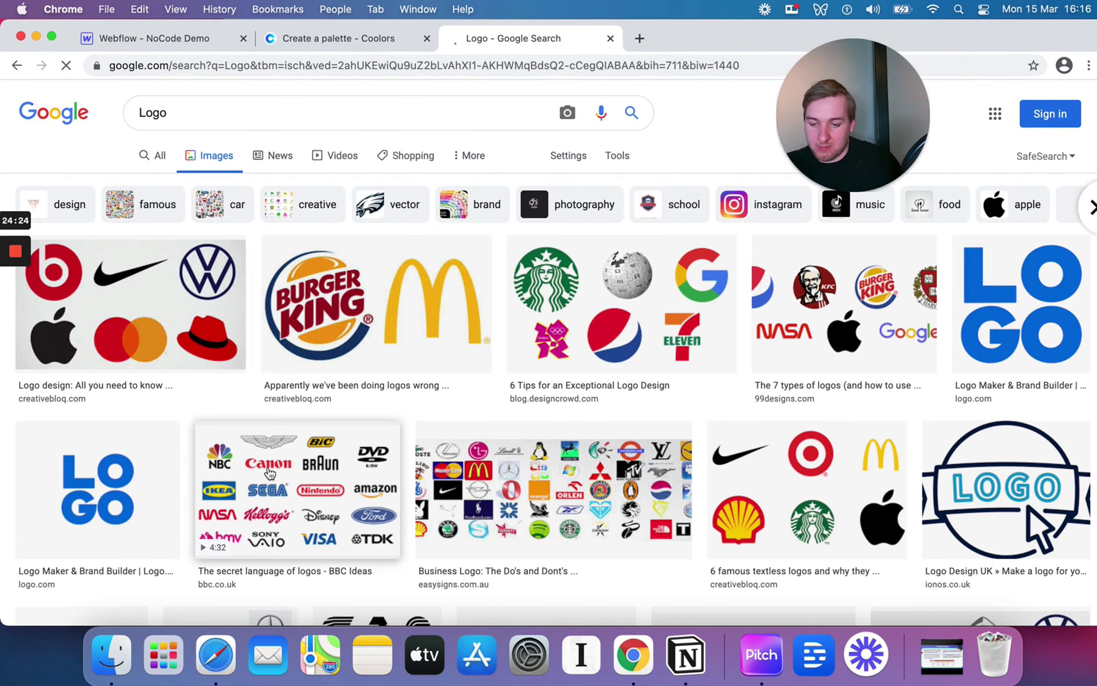
Save the blue LOGO picture from logo.com to the Downloads folder as a PNG image named download
scroll(212, 438, down, 2)
scroll(211, 474, down, 3)
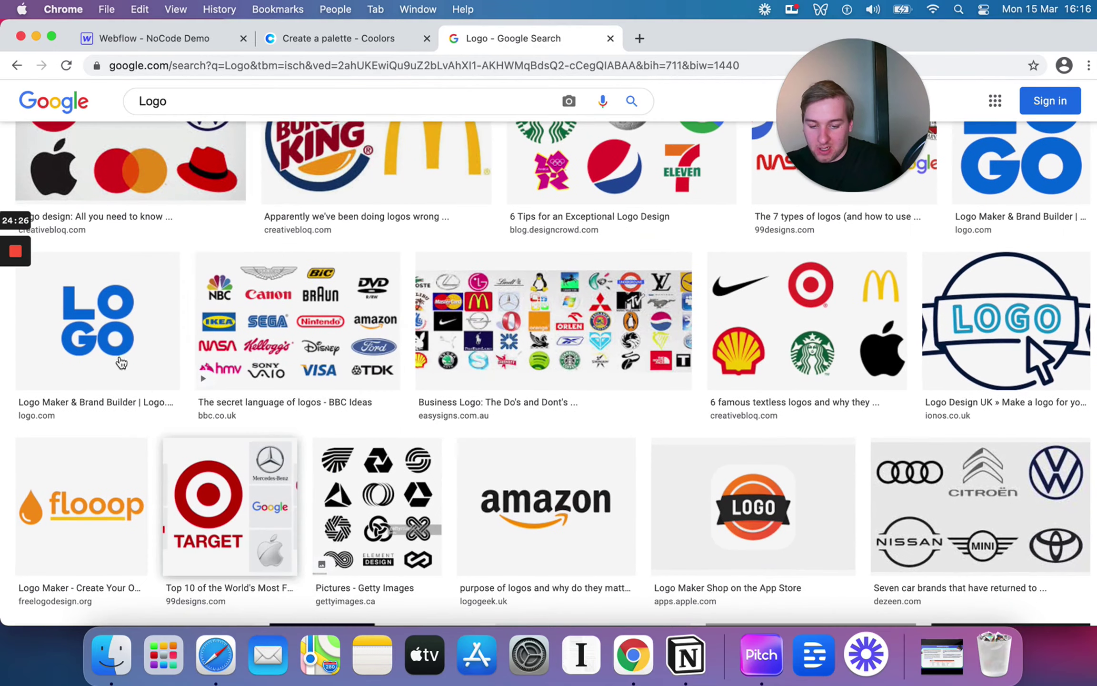
click(127, 371)
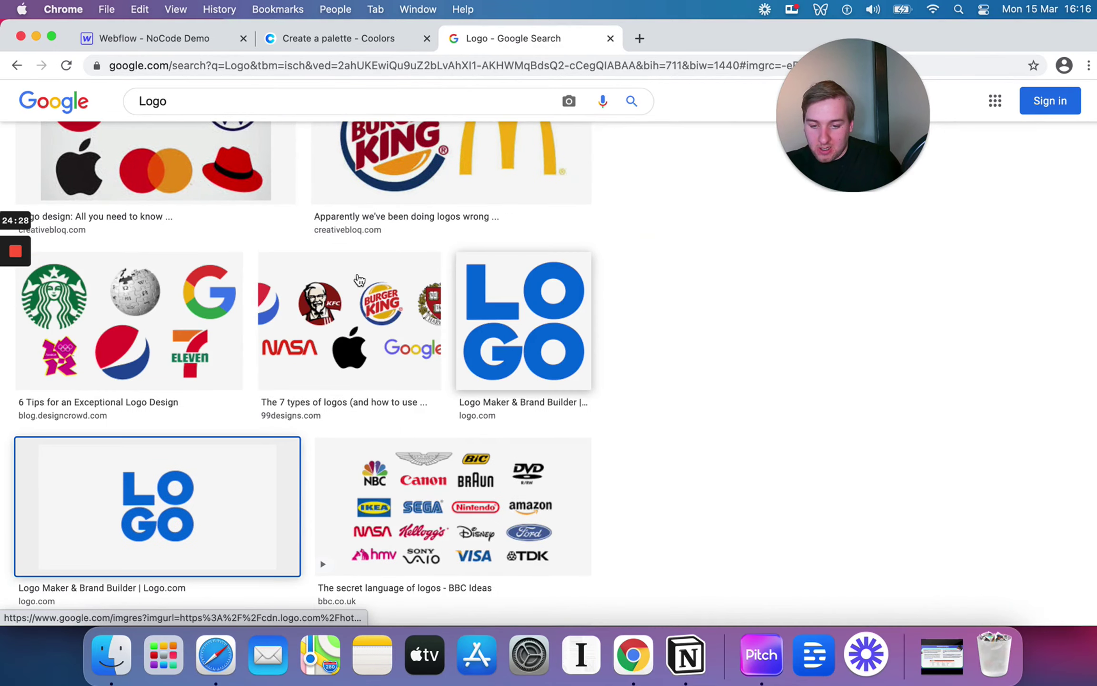
right_click(208, 496)
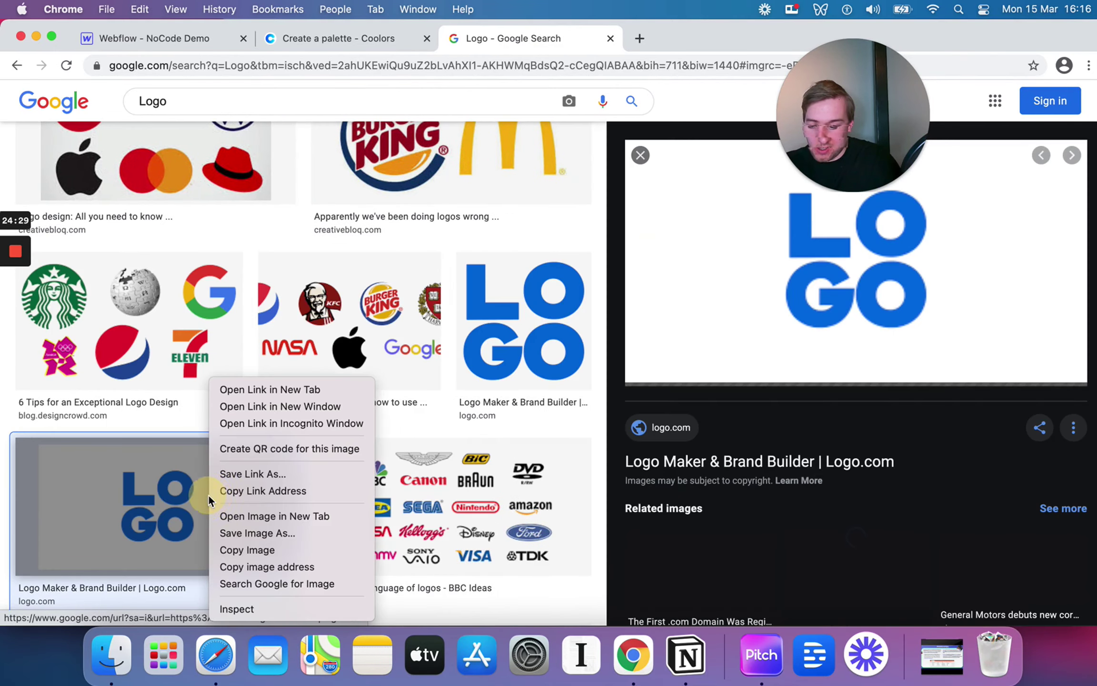
click(314, 533)
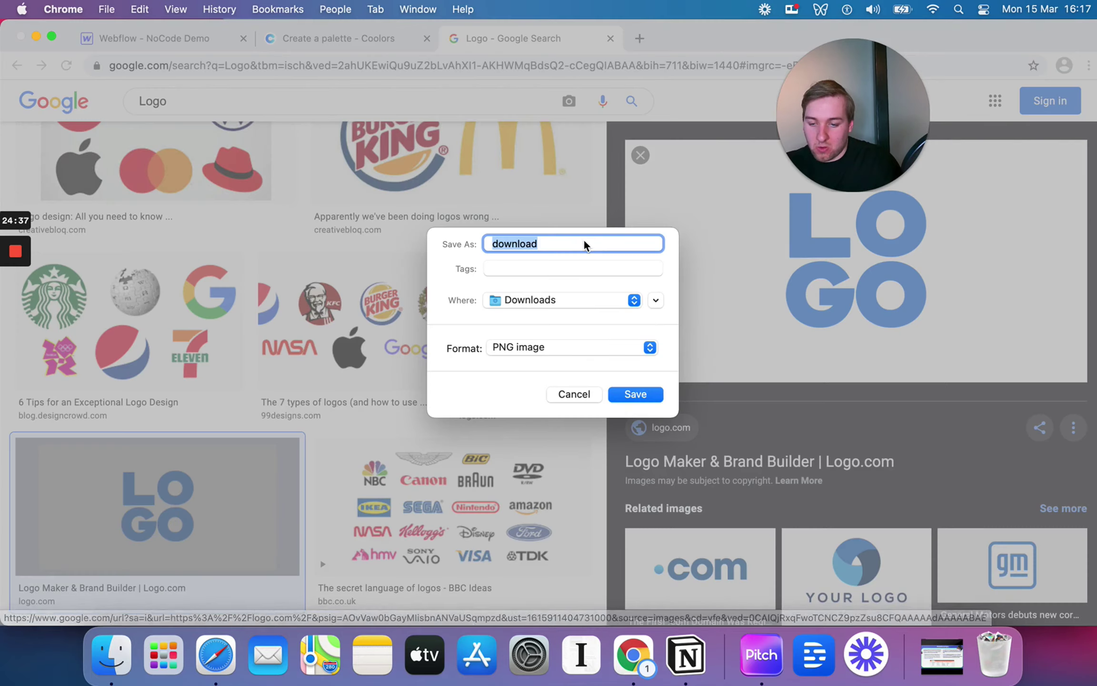
click(635, 393)
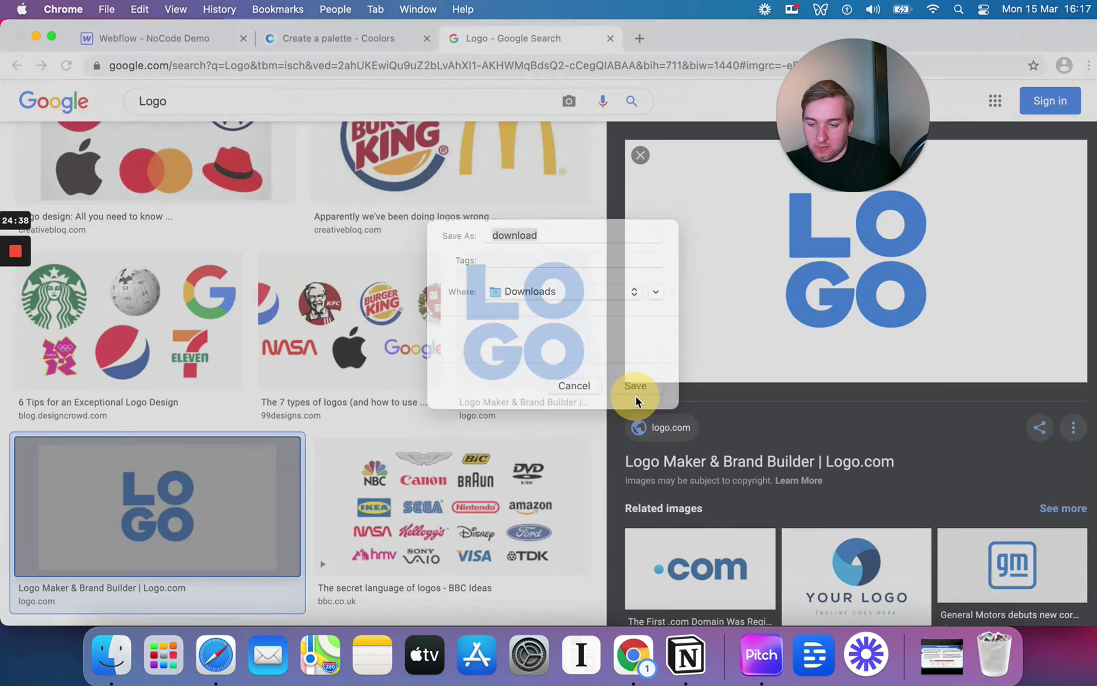
Return to the Webflow project, close the image search tab and upload download.png to the assets
click(157, 37)
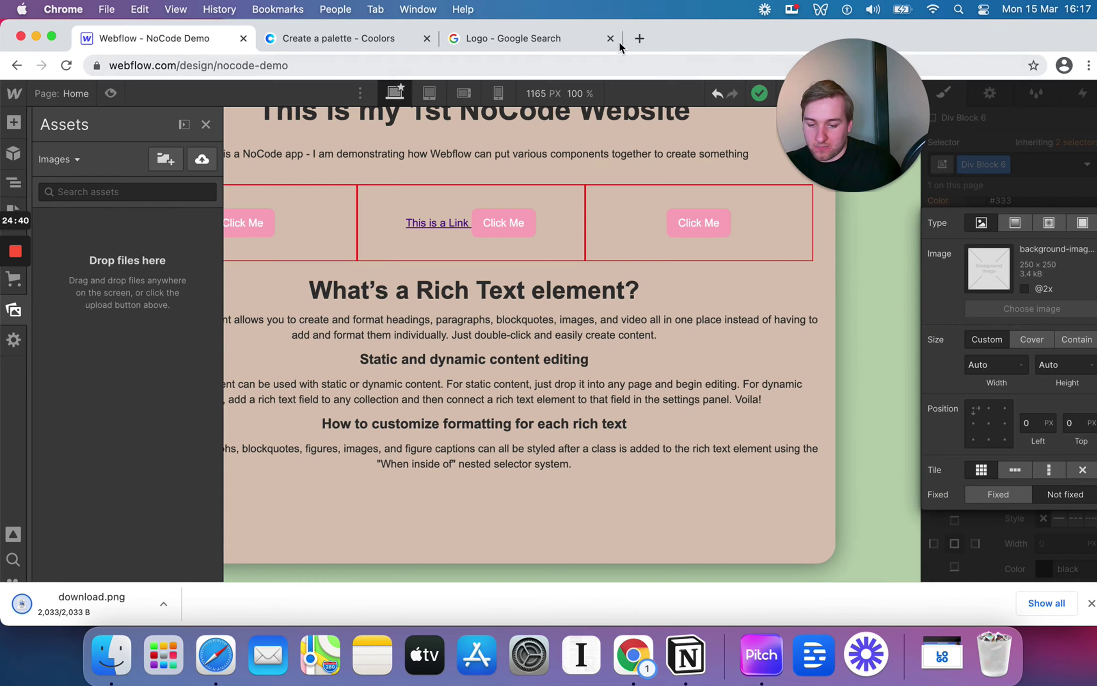
click(609, 38)
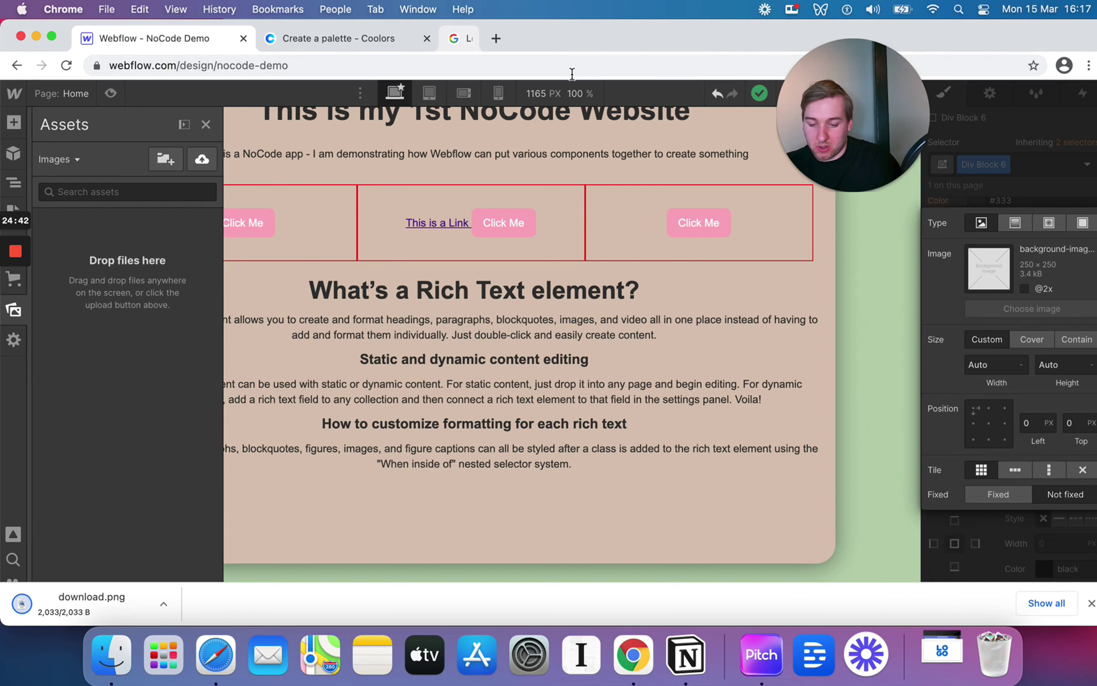
drag(95, 612, 152, 341)
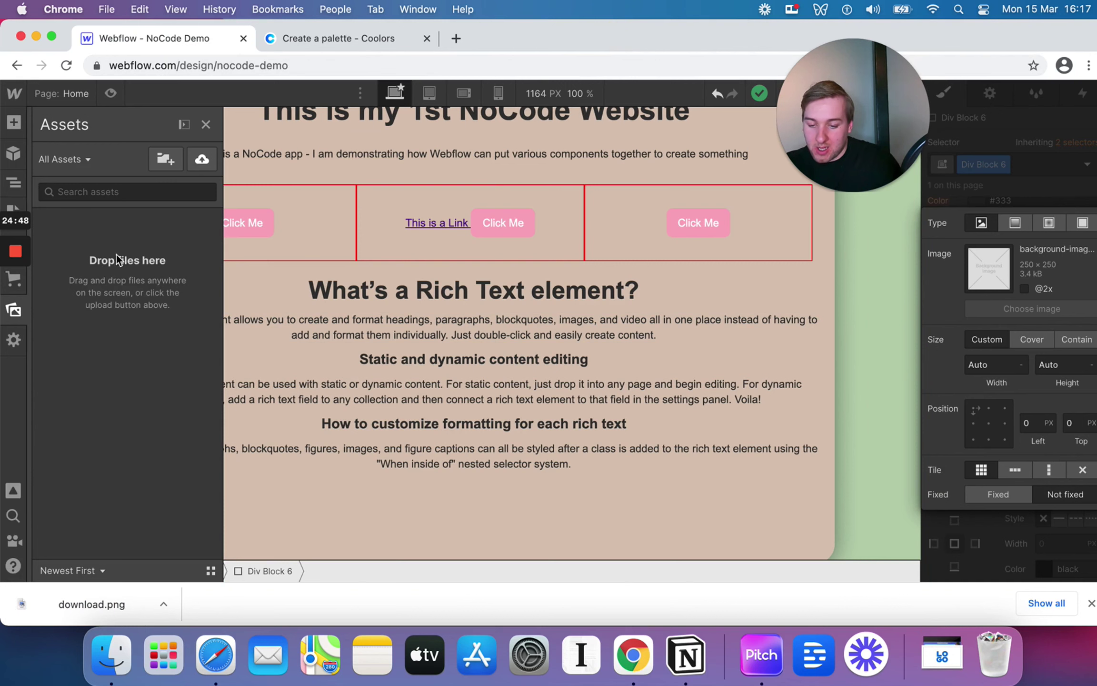
Select the circle below the rich text block and look through its style settings
click(439, 430)
scroll(439, 429, down, 2)
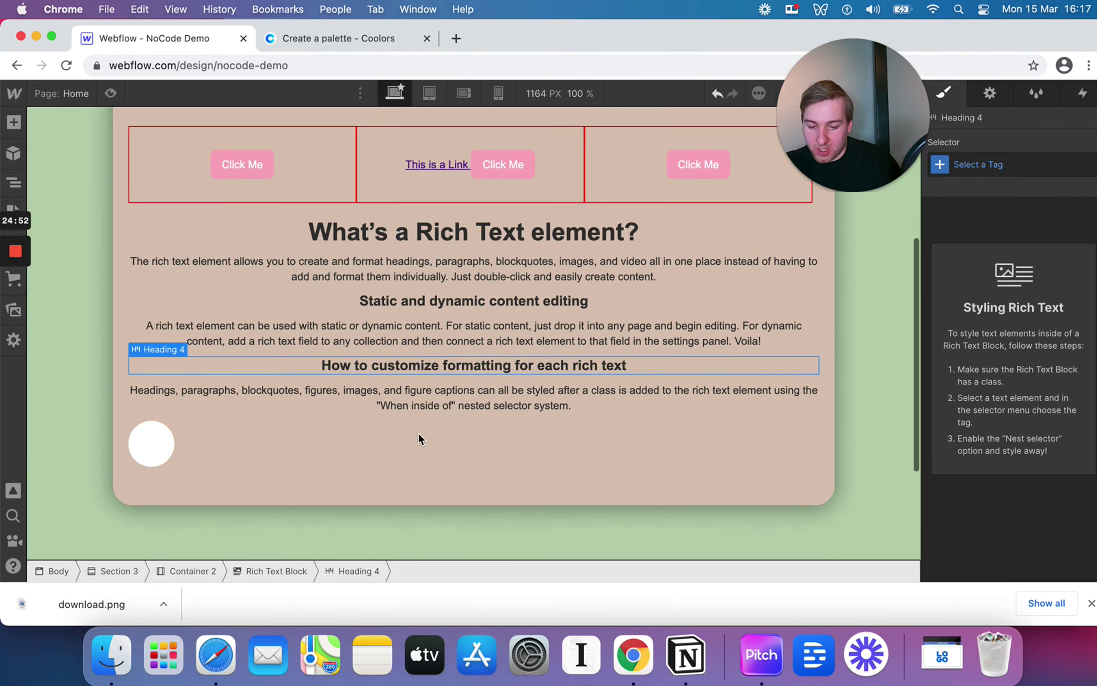
click(157, 452)
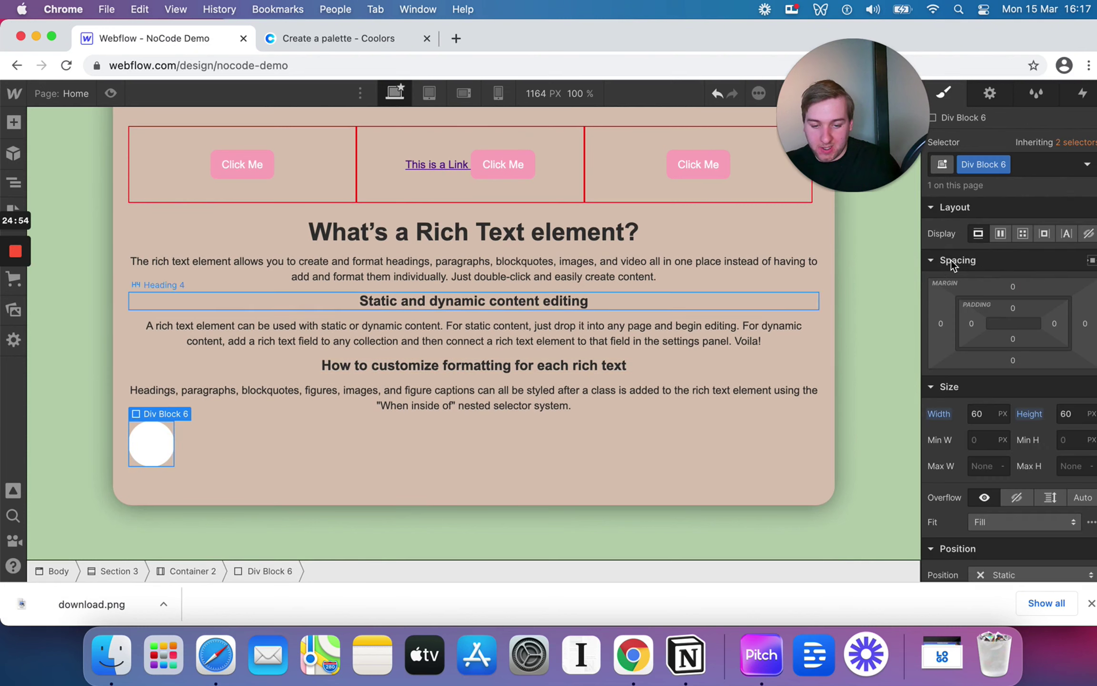
scroll(1040, 472, down, 3)
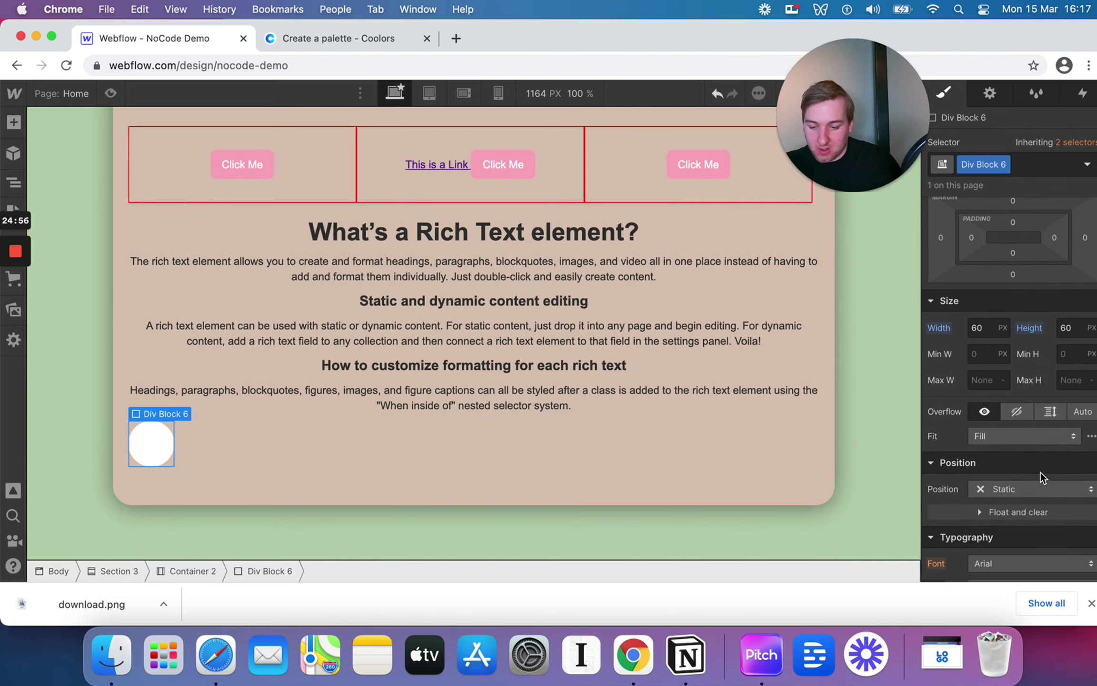
Add an image element below the rich text block and use download.png as its picture
click(19, 123)
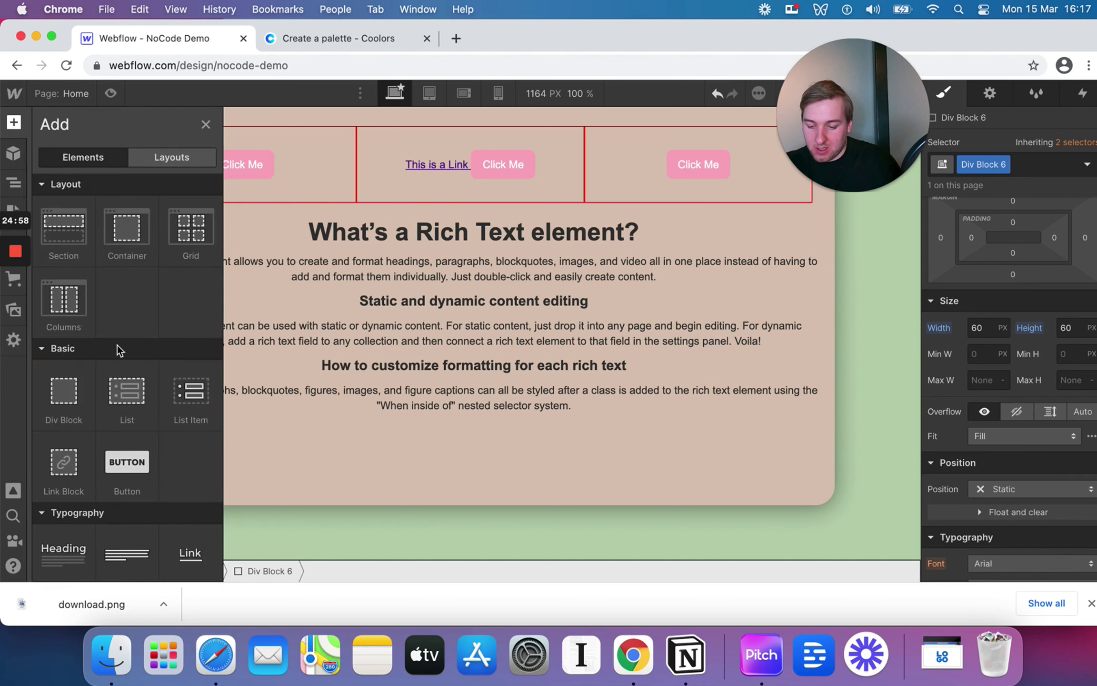
scroll(83, 418, down, 7)
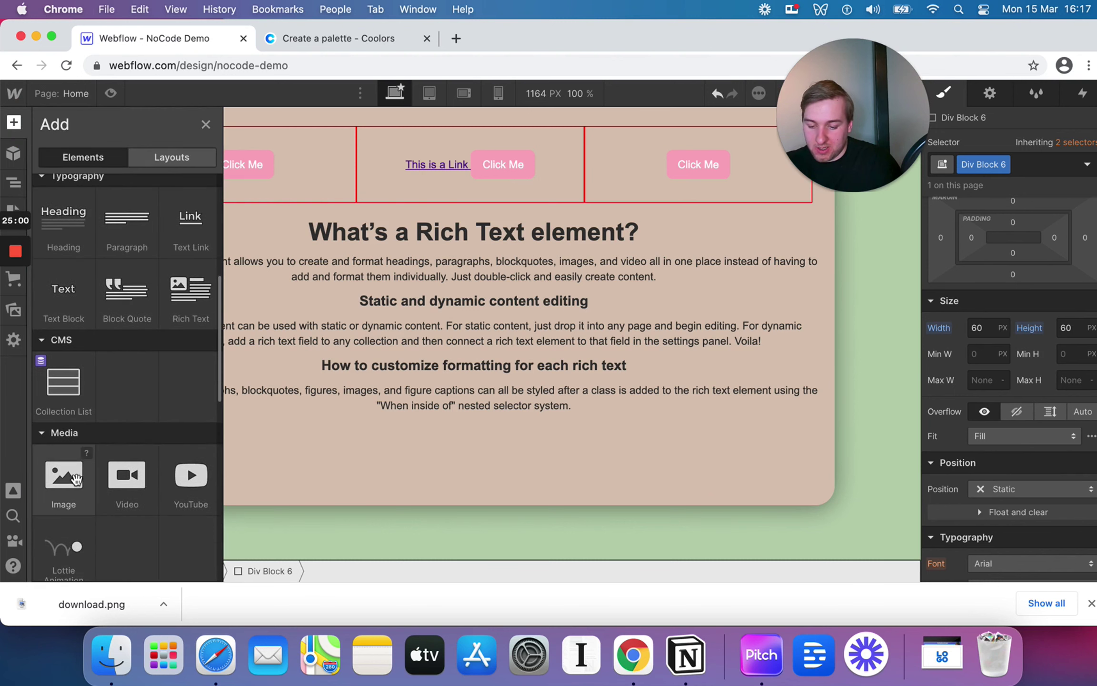
drag(77, 479, 435, 434)
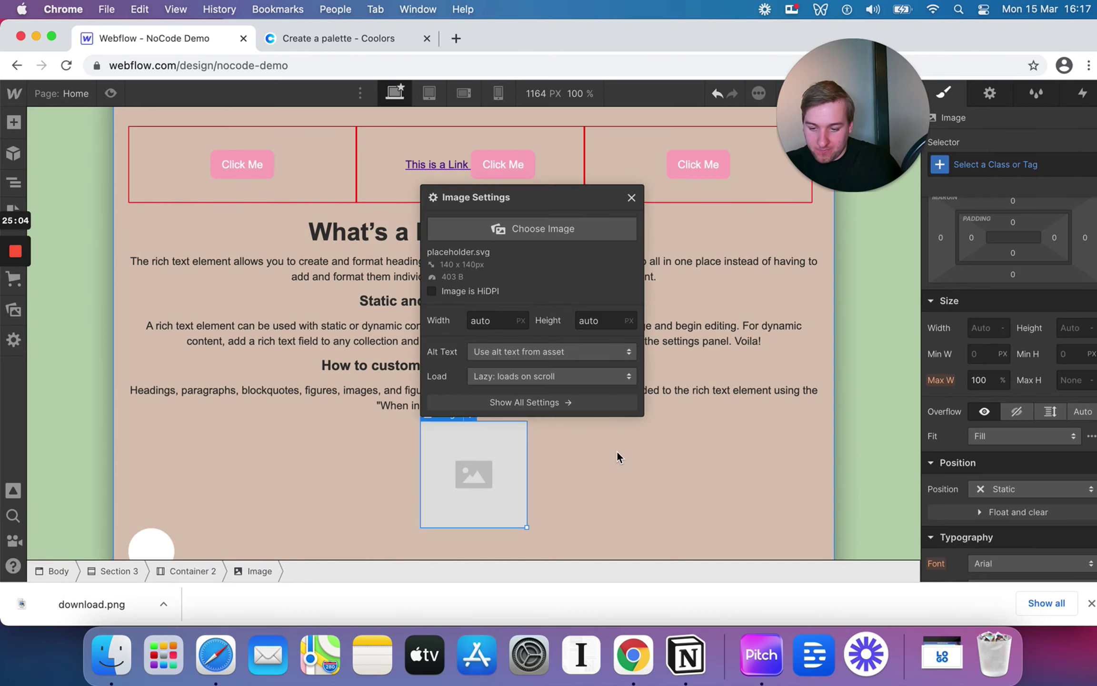
scroll(616, 450, down, 1)
click(527, 203)
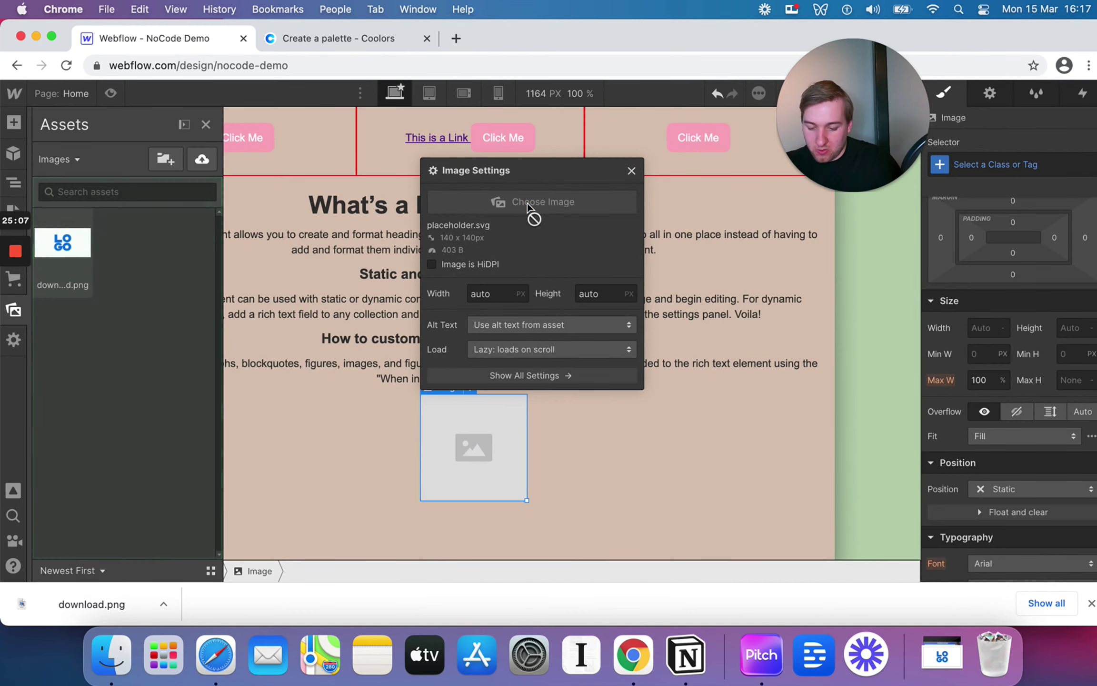
click(66, 229)
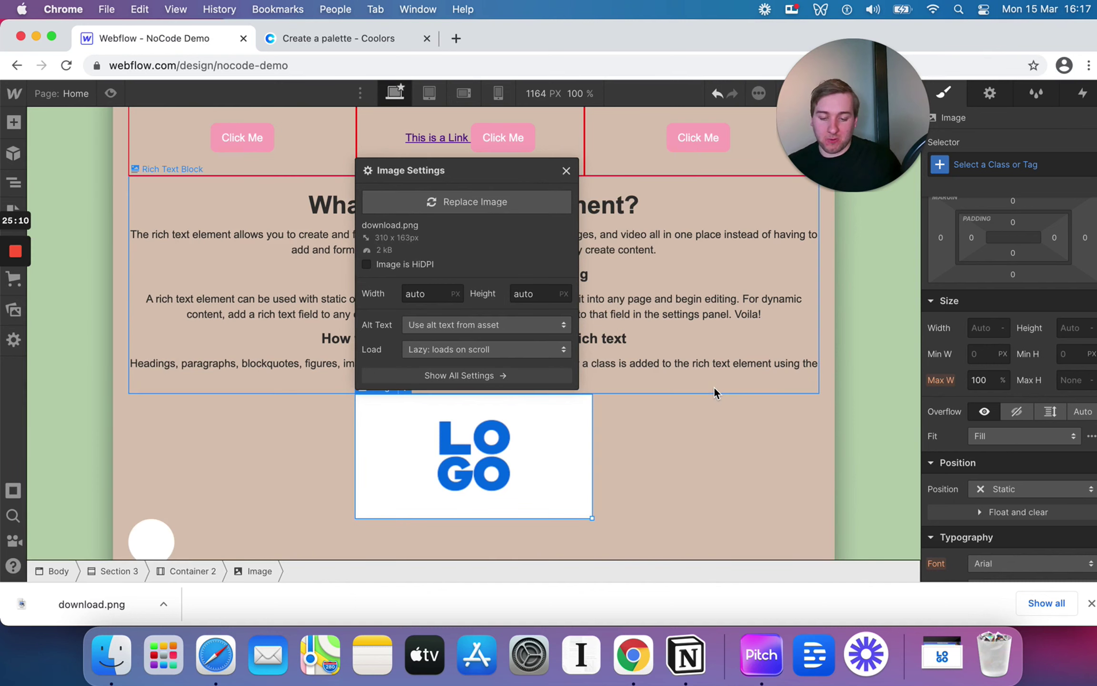
click(713, 386)
scroll(714, 386, down, 3)
click(523, 367)
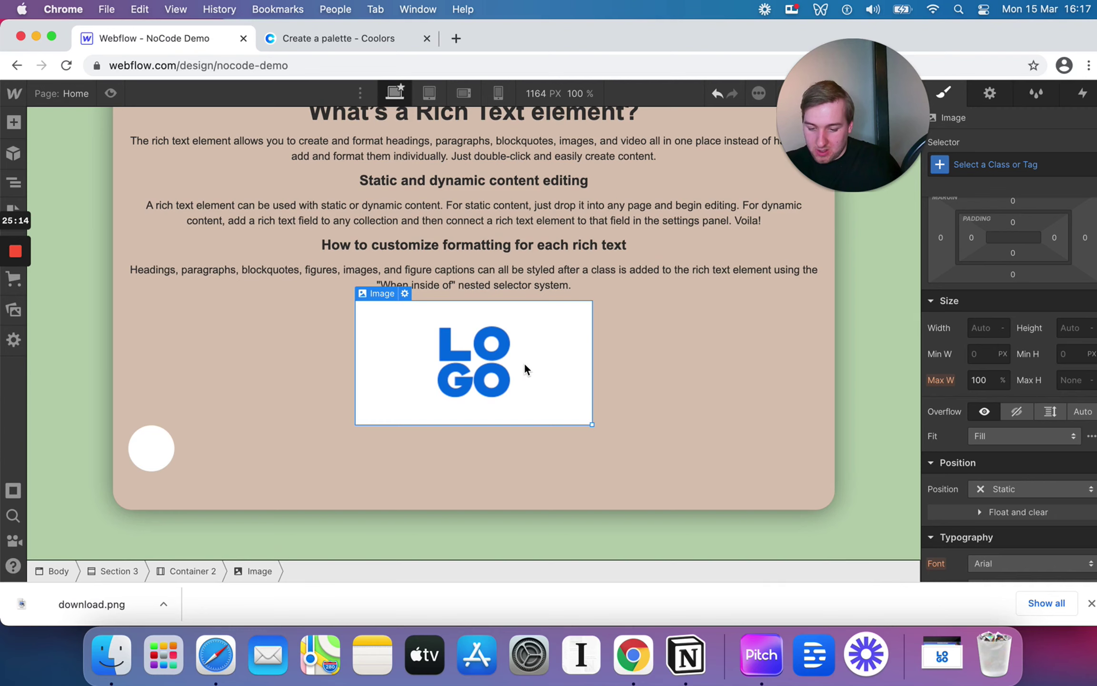
Open the circle's download.png background layer, try the Cover size, and set the size to Contain
click(165, 455)
scroll(1031, 439, down, 3)
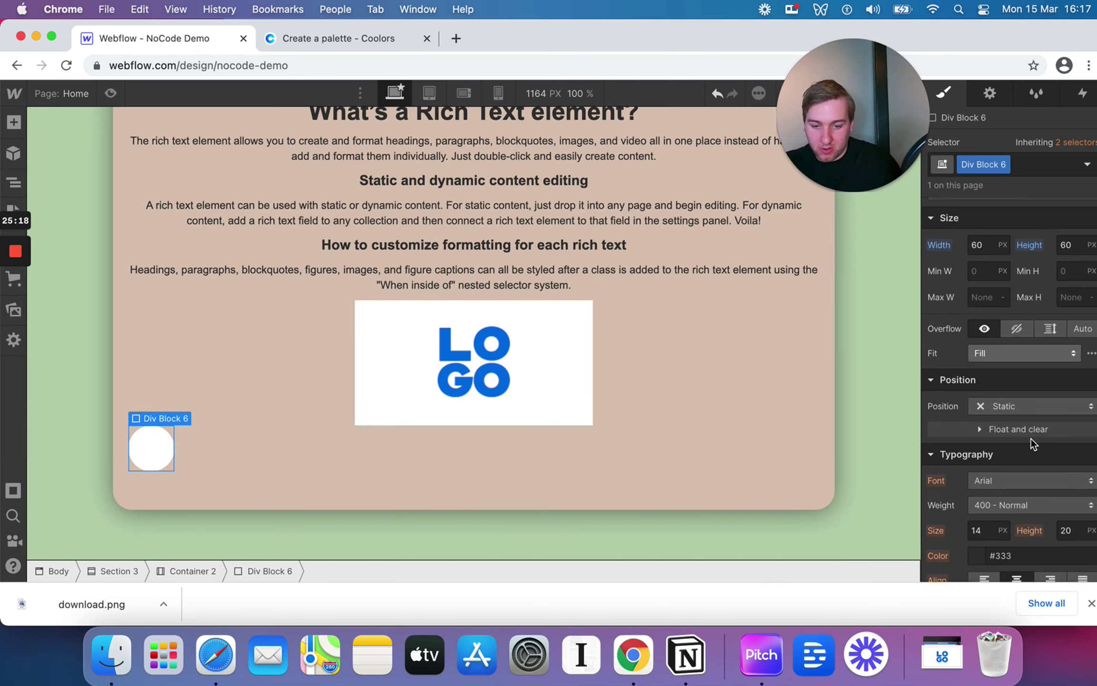
scroll(1031, 439, down, 5)
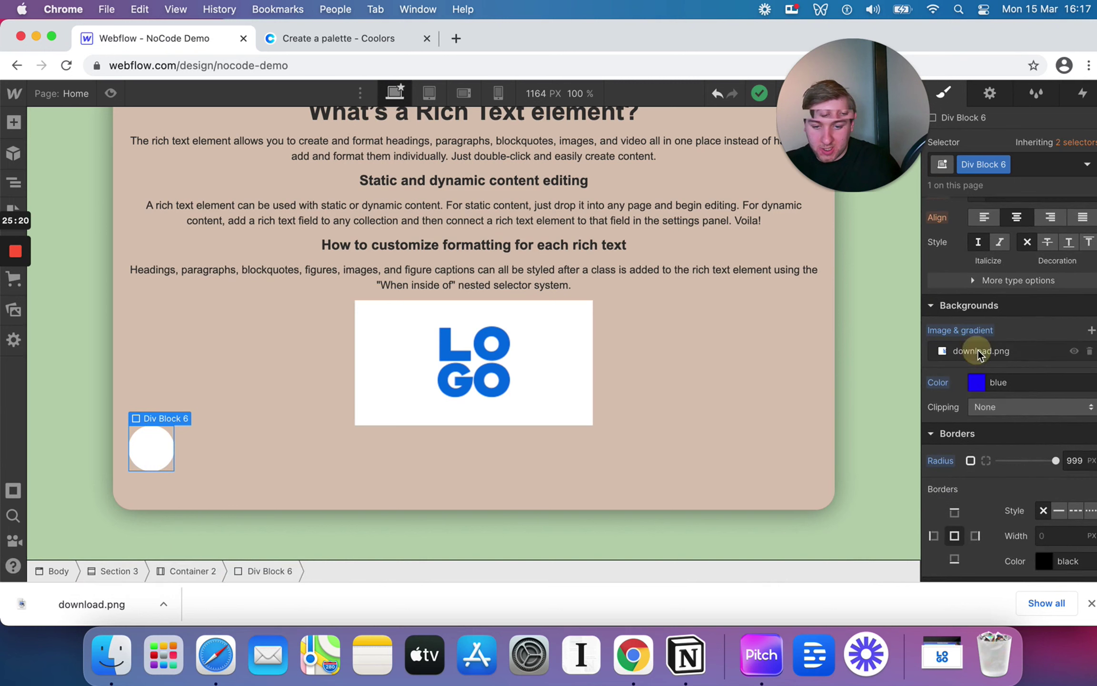
click(978, 349)
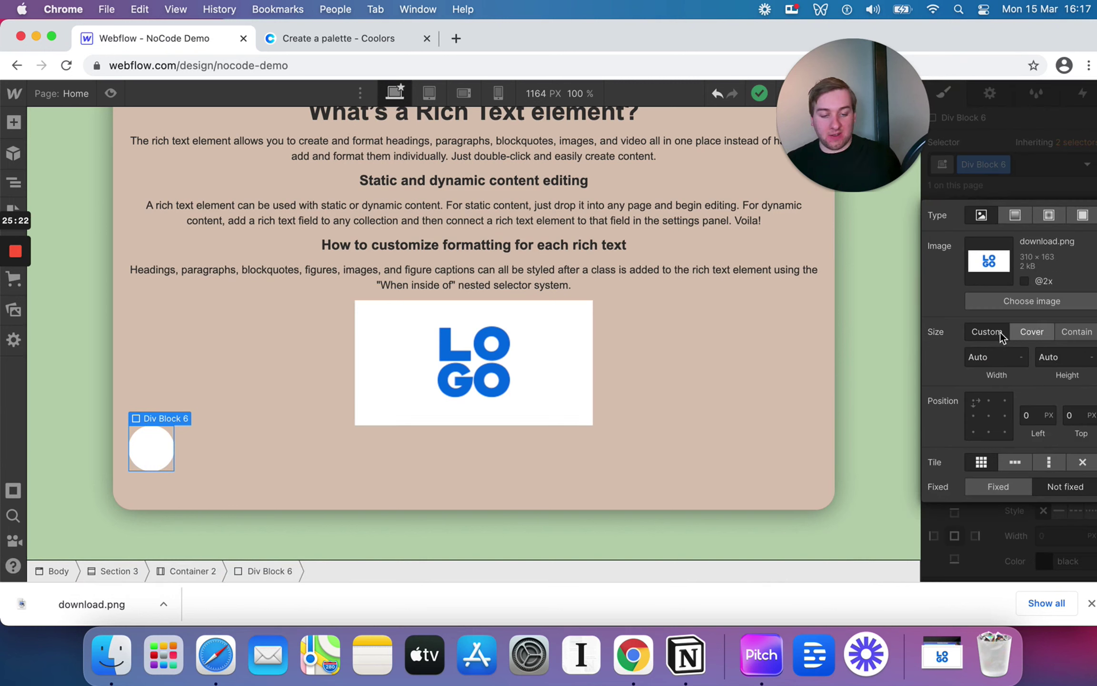
click(1077, 333)
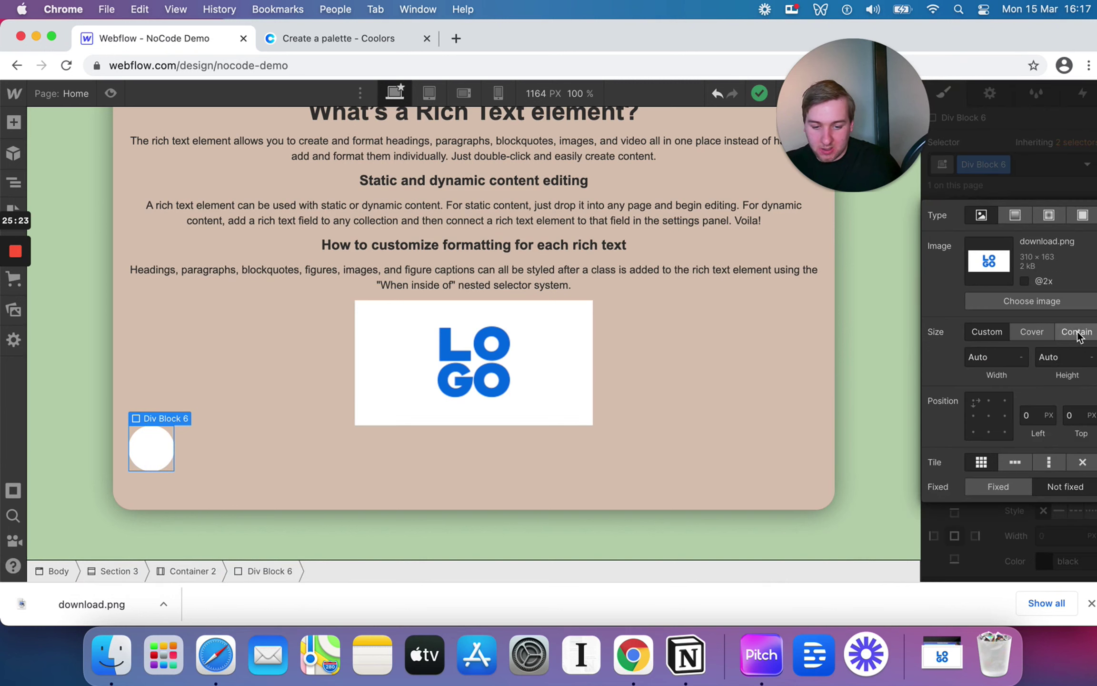
click(1039, 333)
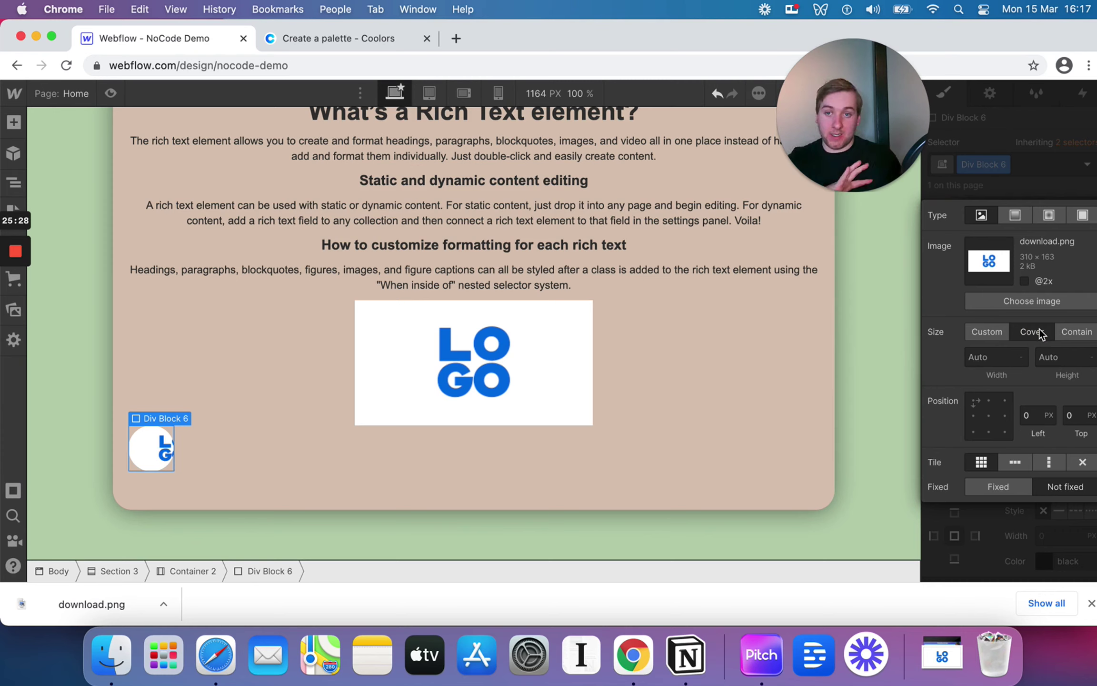
click(1071, 337)
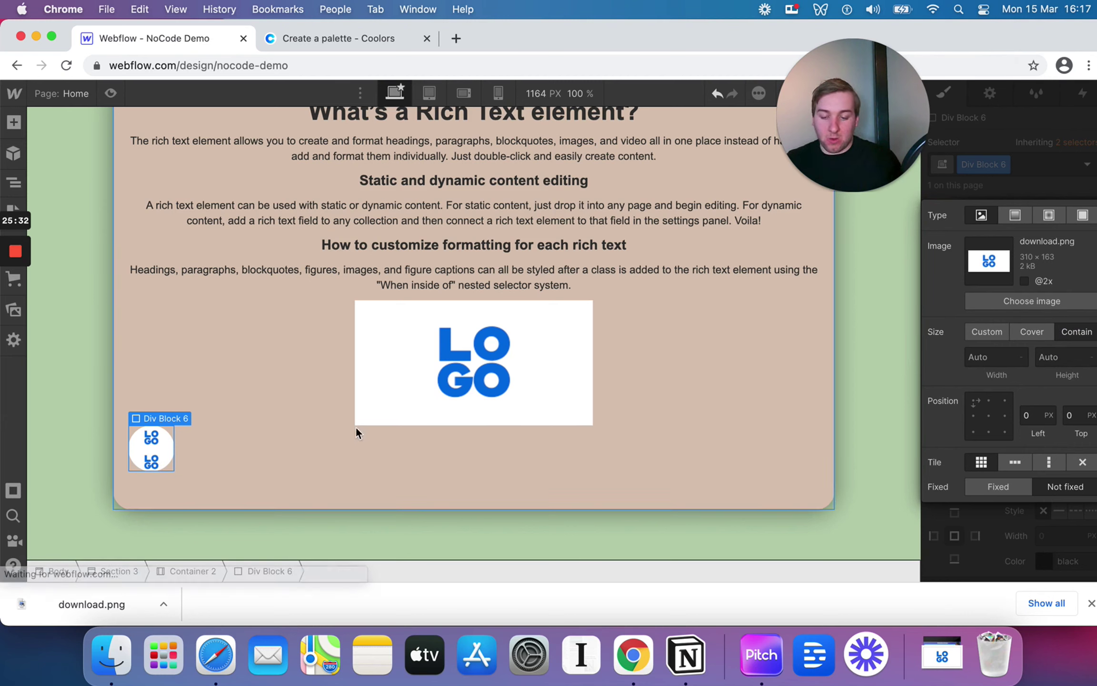
Turn off tiling and centre the circle's background image at 50 % left and top, comparing Cover before choosing Contain again
click(1083, 466)
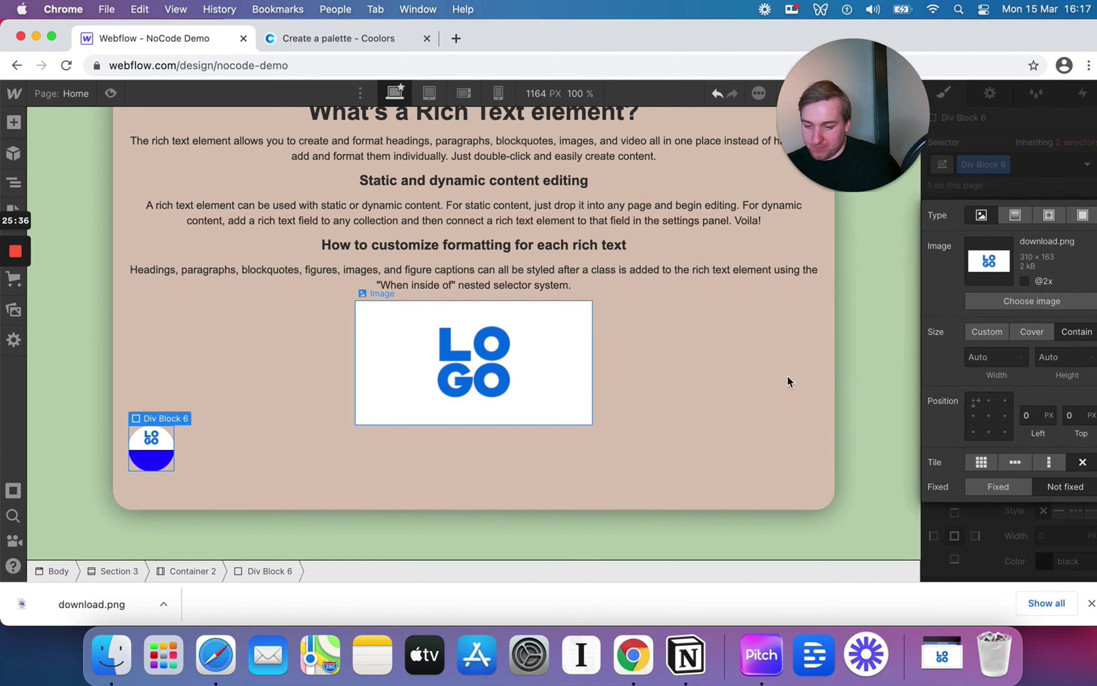
click(989, 416)
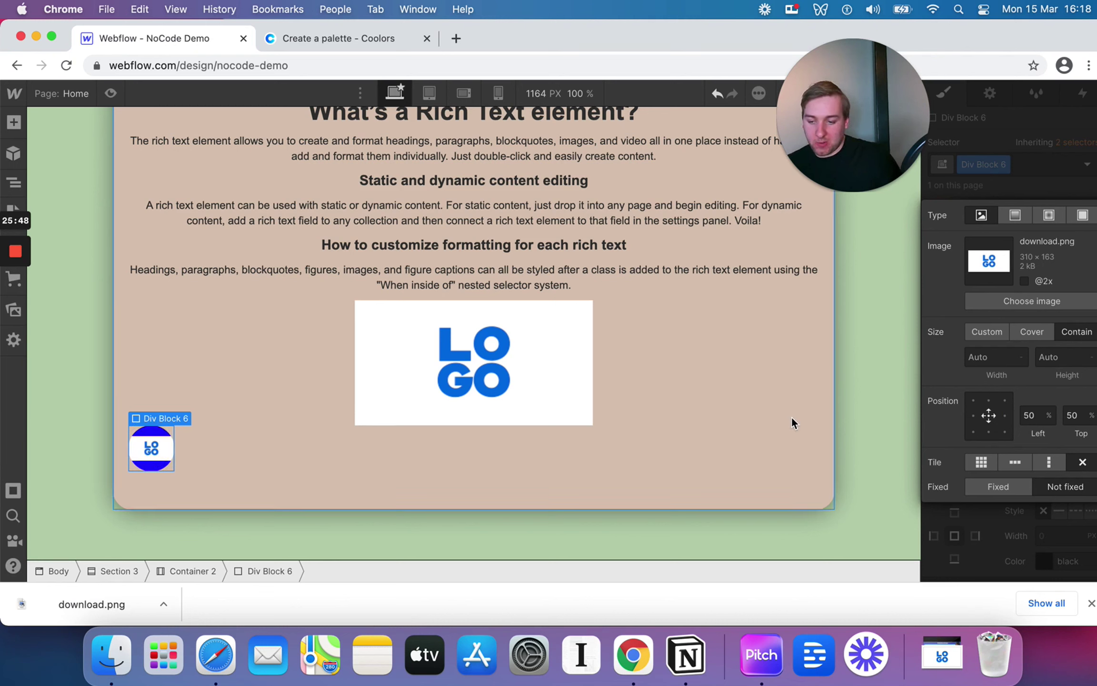
click(1024, 333)
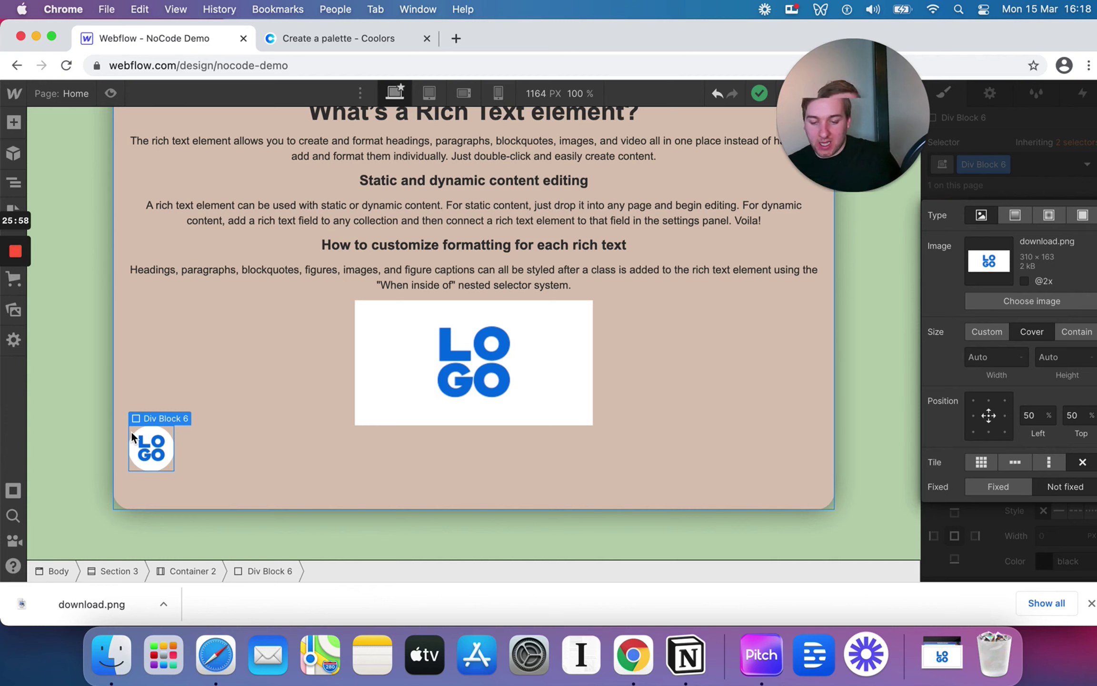
click(1076, 332)
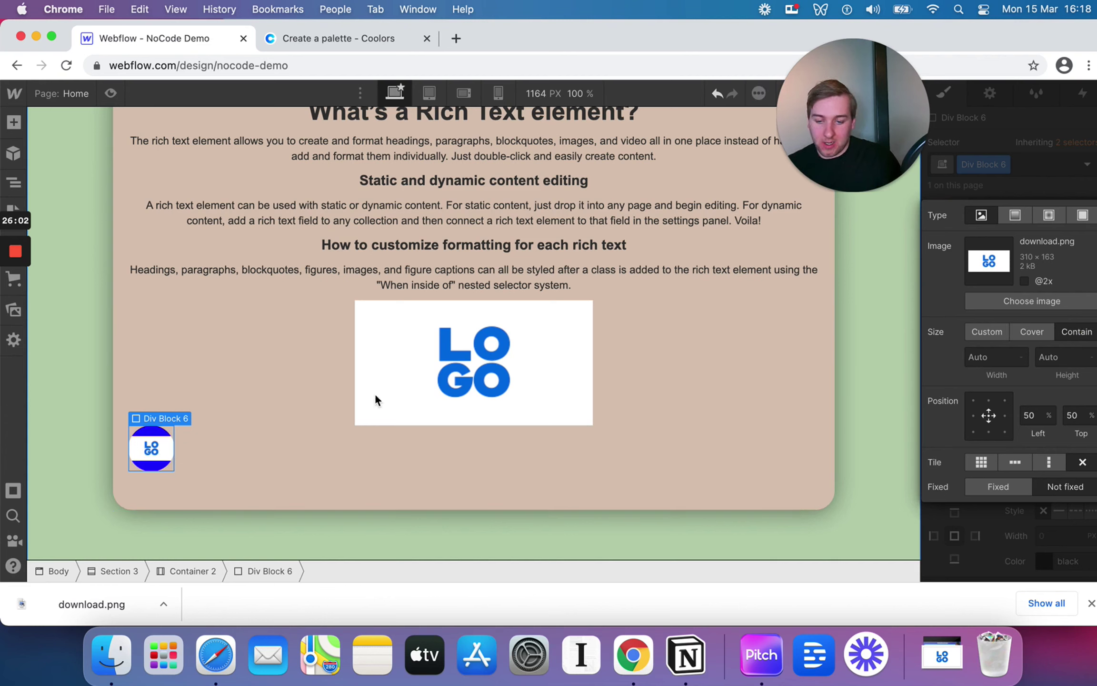
Close the background layer settings and set the circle's width and height to 100 px
click(1050, 182)
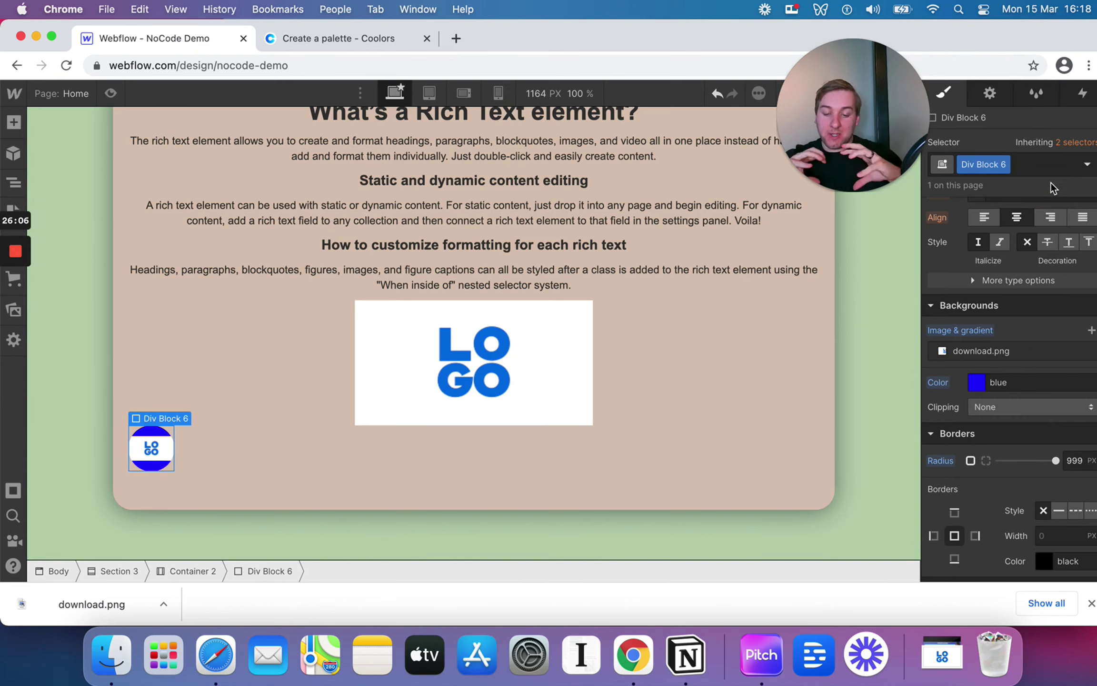
scroll(983, 367, up, 5)
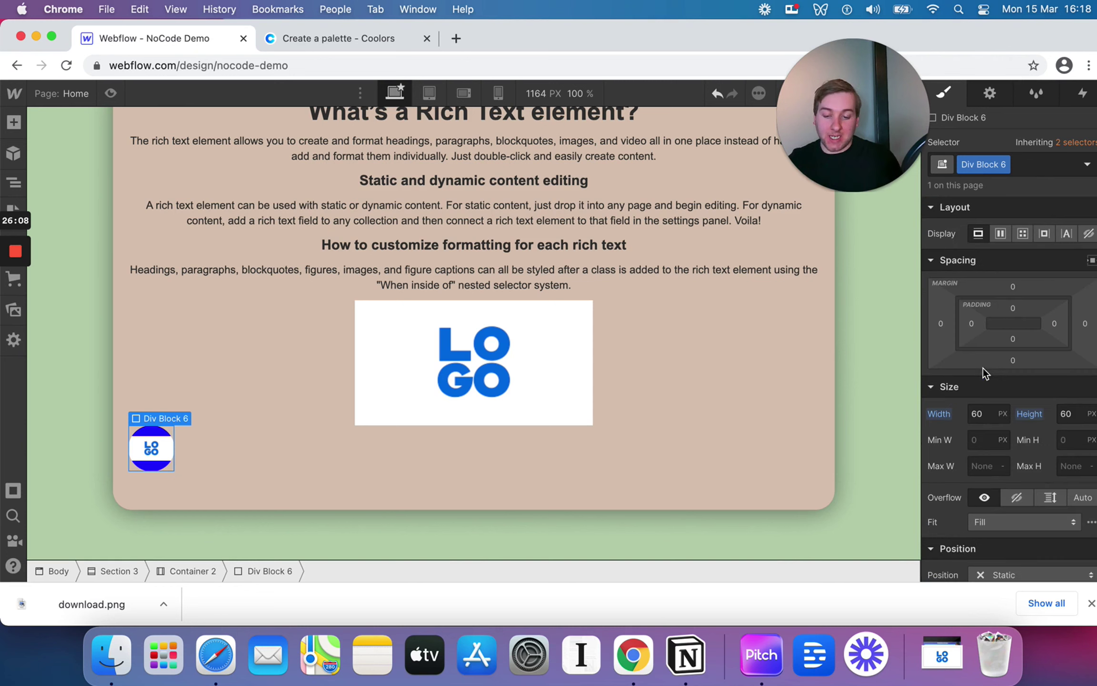
click(982, 408)
text(100)
click(1071, 414)
text(100)
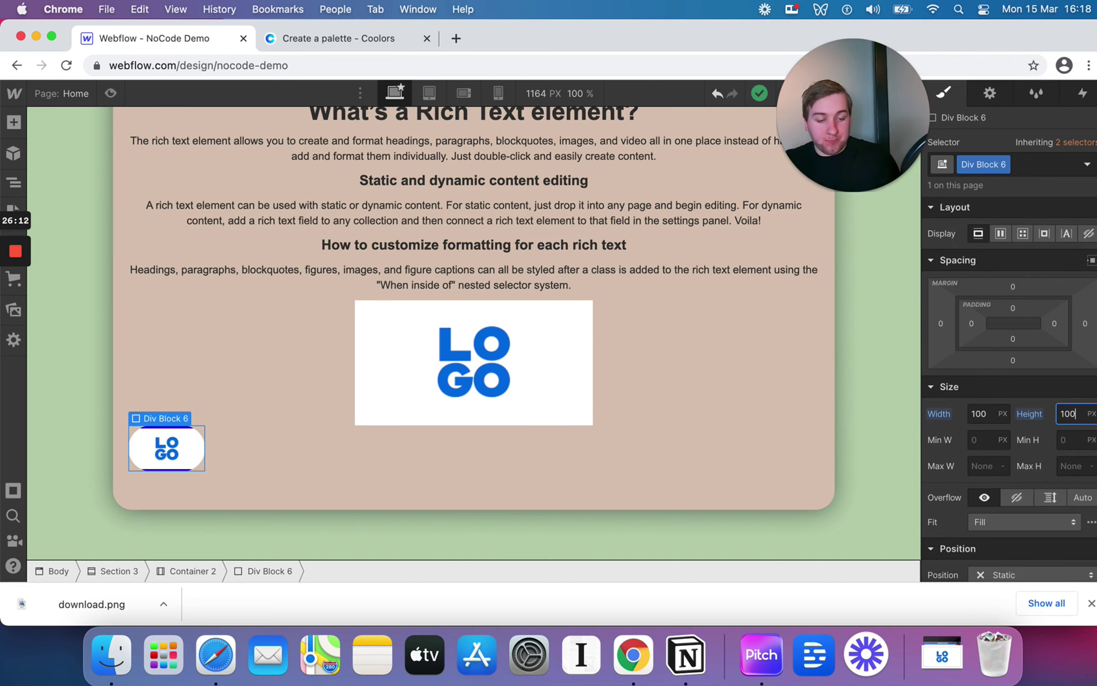
key(Return)
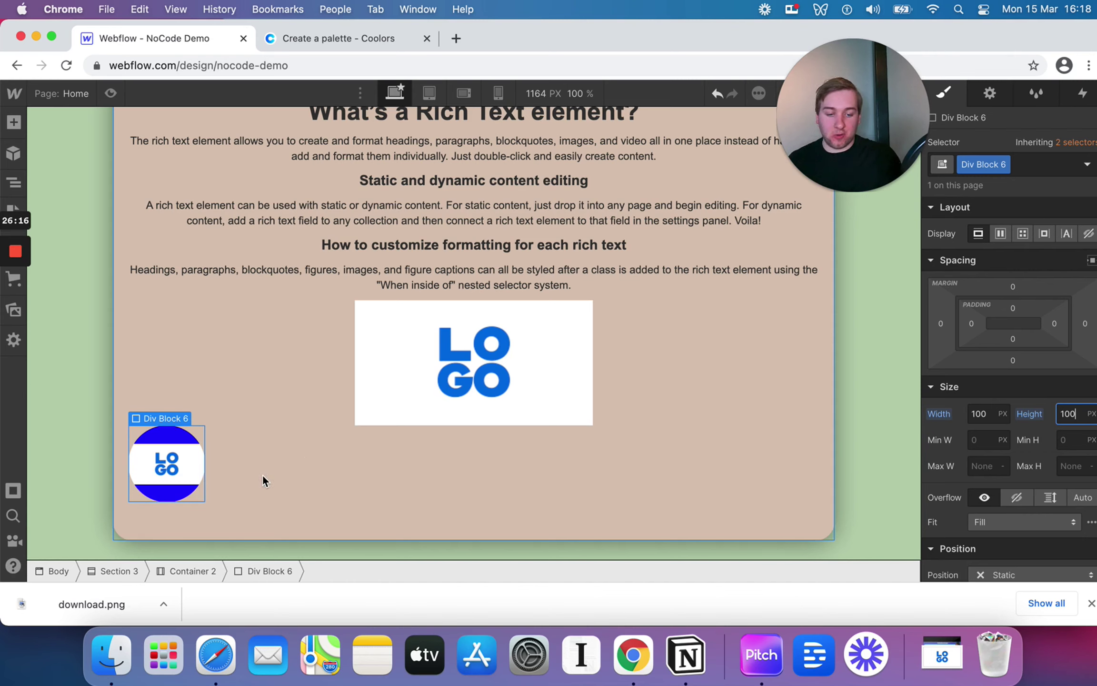
Make the circle's background colour white and set its download.png background layer to Cover
scroll(1042, 503, down, 10)
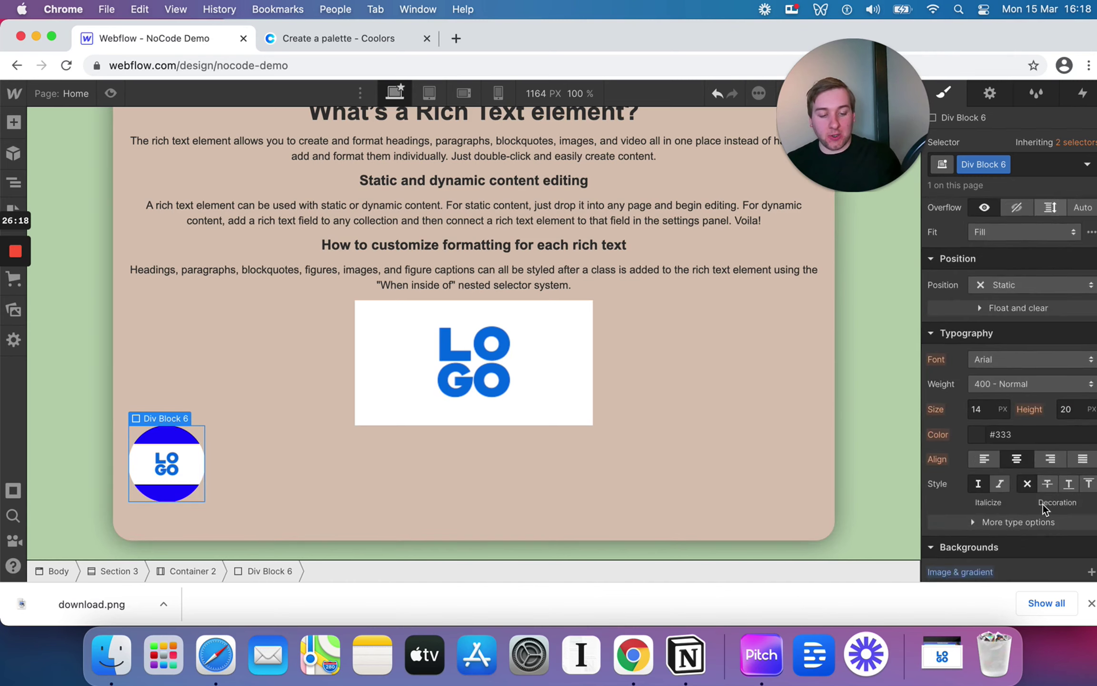
click(1028, 261)
text(white)
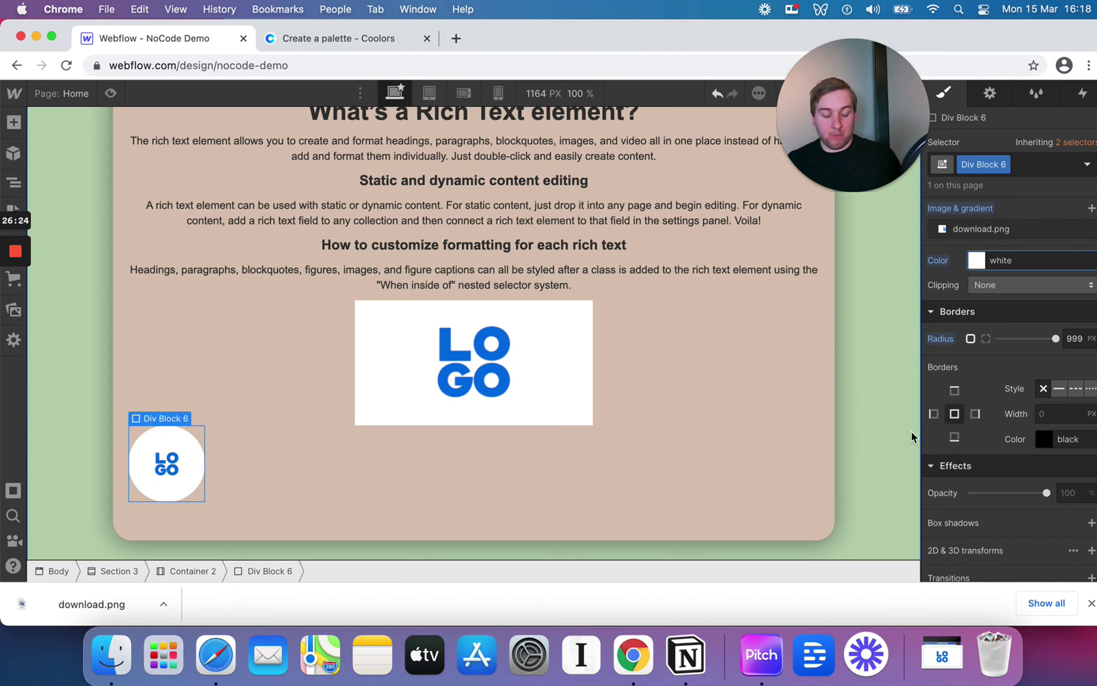
scroll(1025, 310, up, 1)
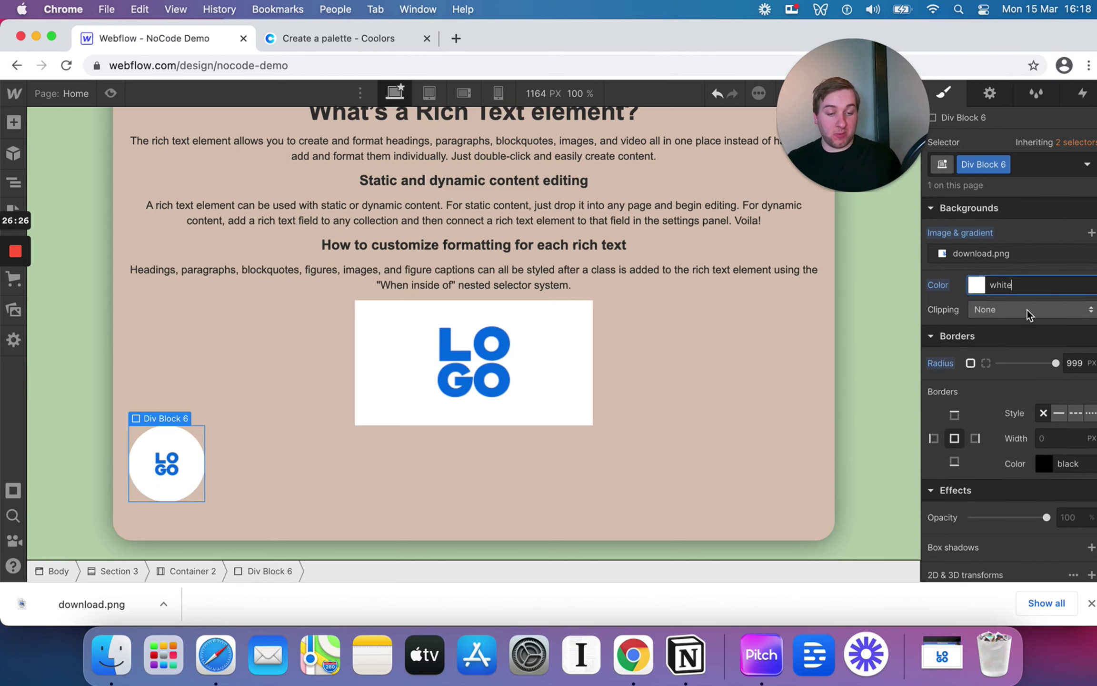
click(994, 252)
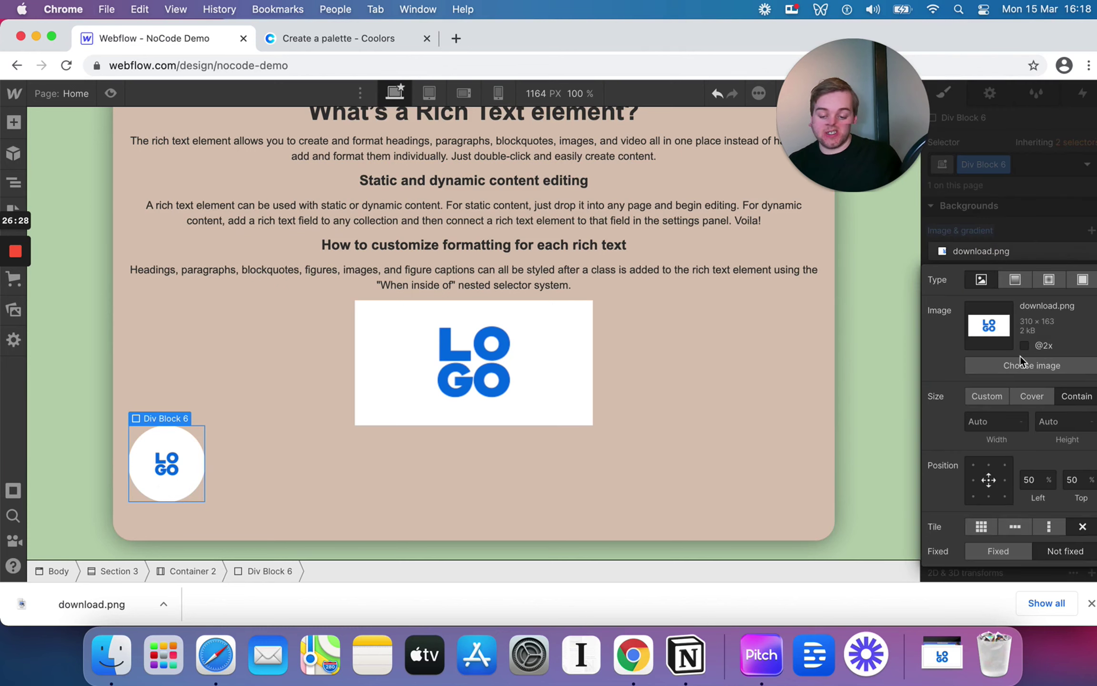
click(1031, 396)
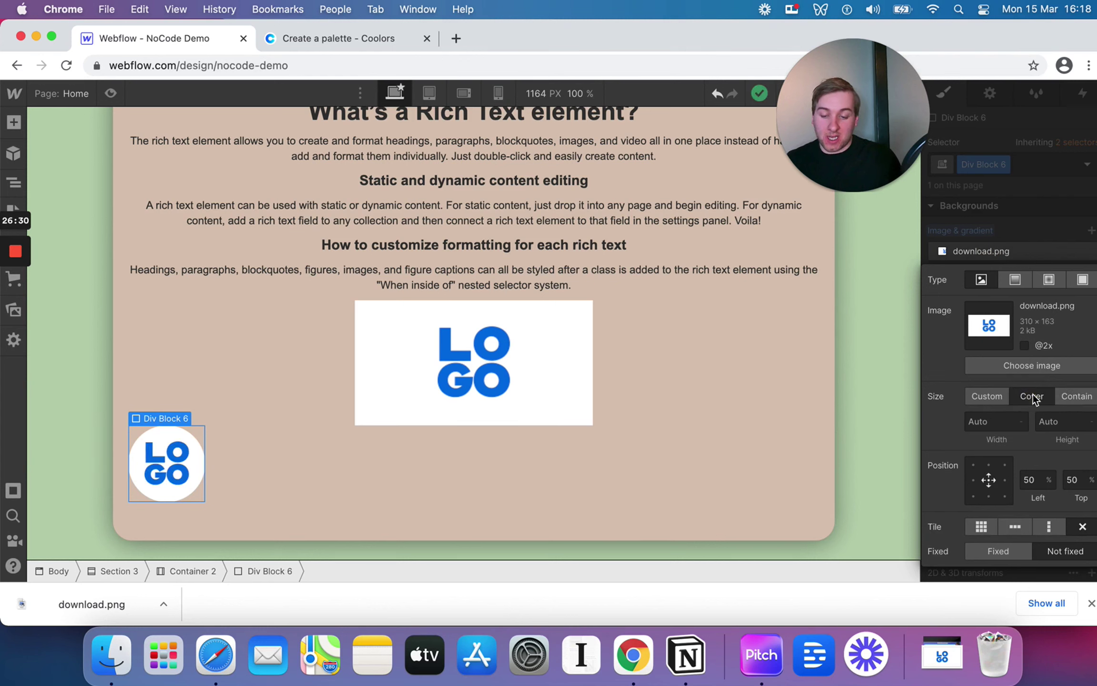
click(204, 350)
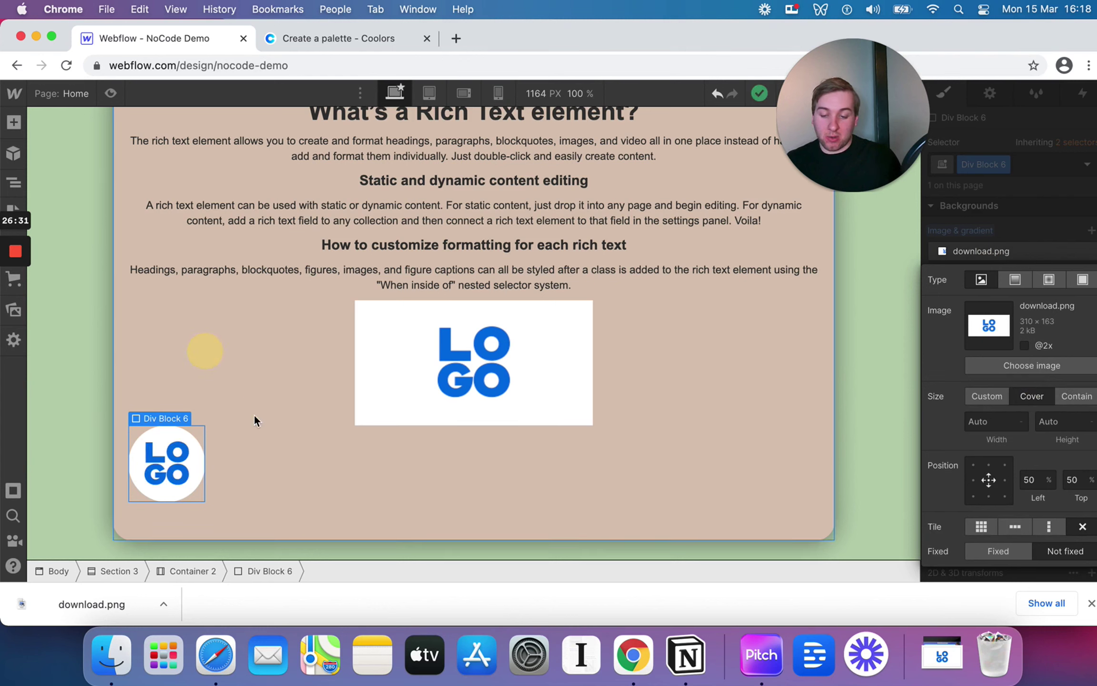
Shrink the logo image below the rich text block by its corner
click(440, 344)
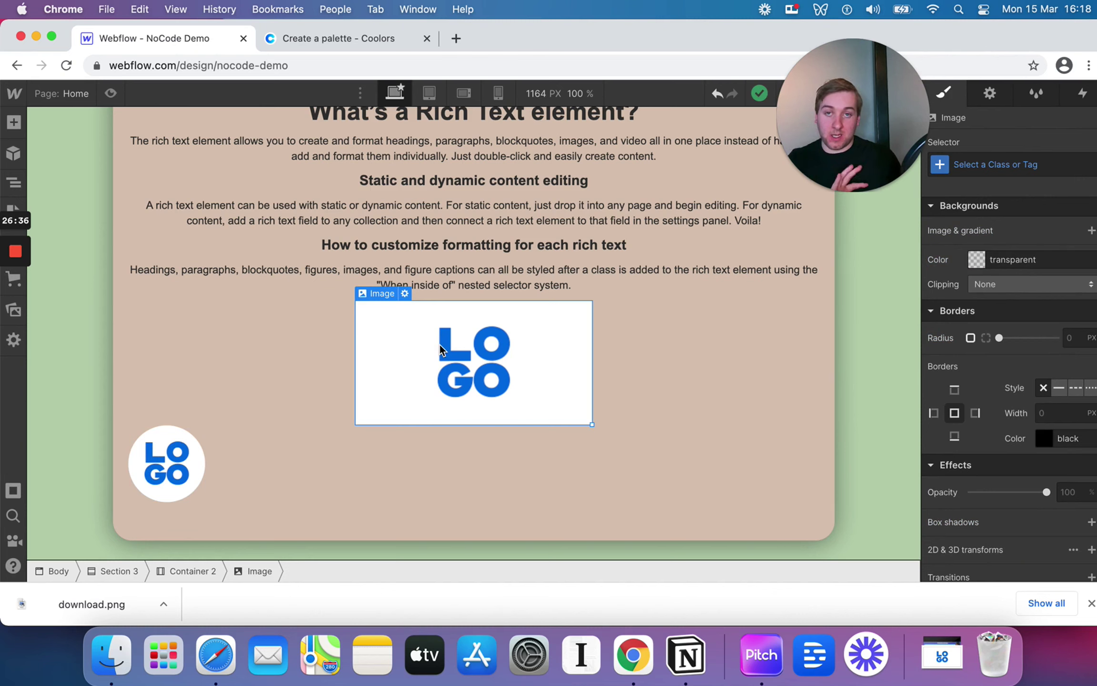
drag(589, 426, 547, 436)
Copy the logo circle into the navbar's brand link, above the NoCode App heading
click(185, 447)
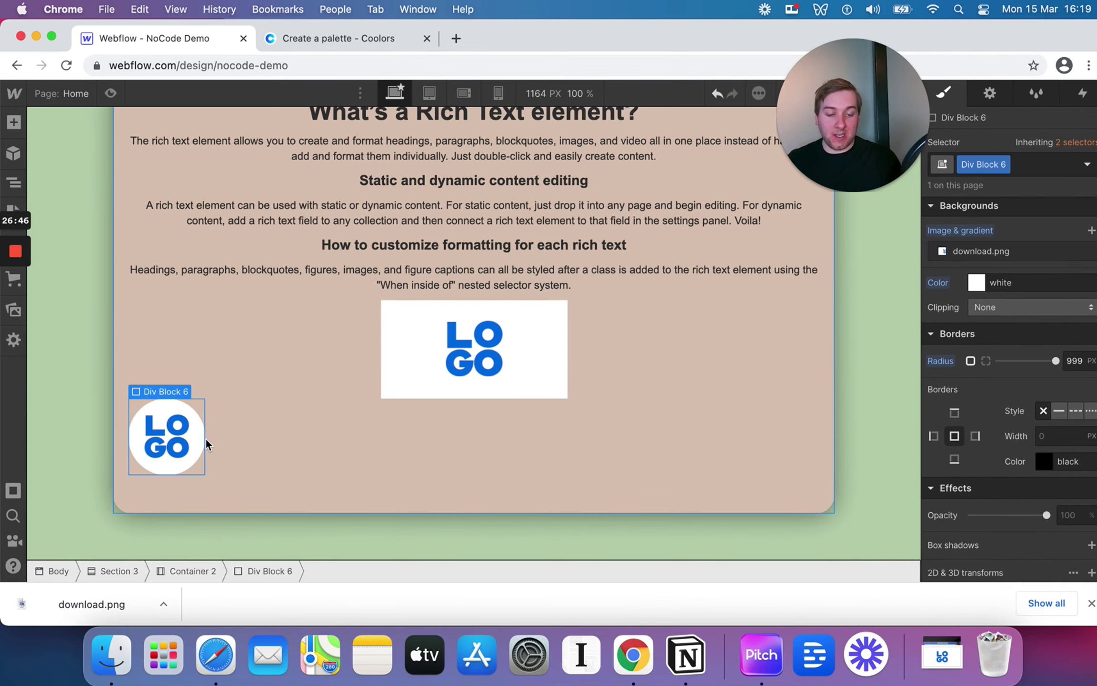
scroll(366, 417, up, 3)
scroll(366, 417, down, 6)
scroll(366, 418, down, 2)
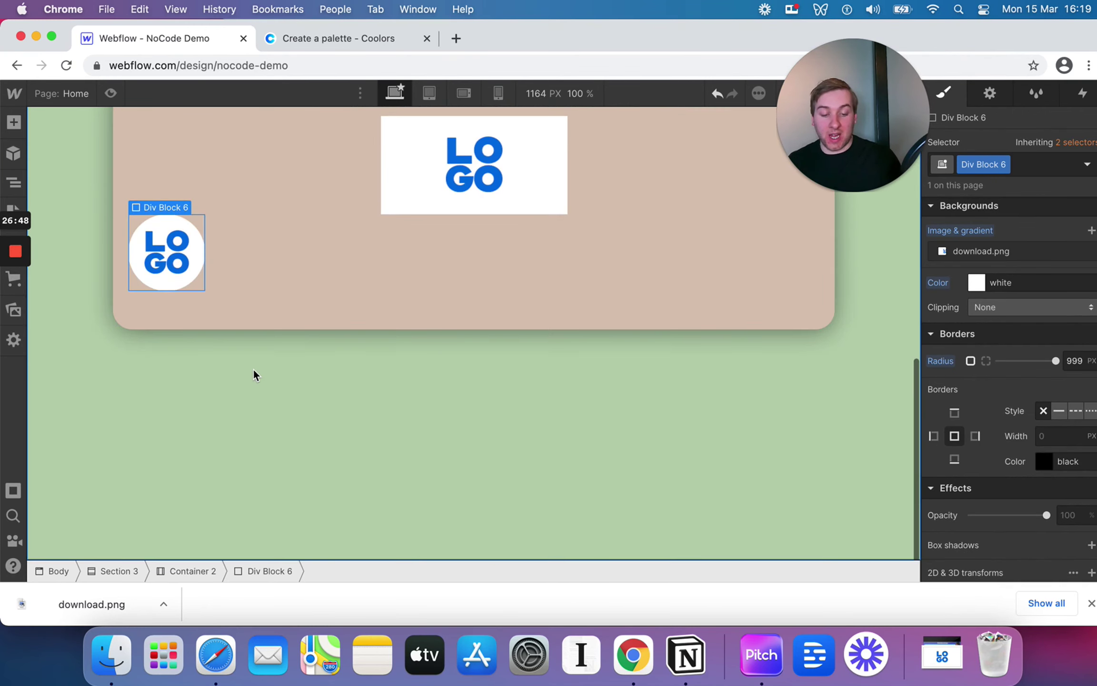
scroll(253, 368, up, 10)
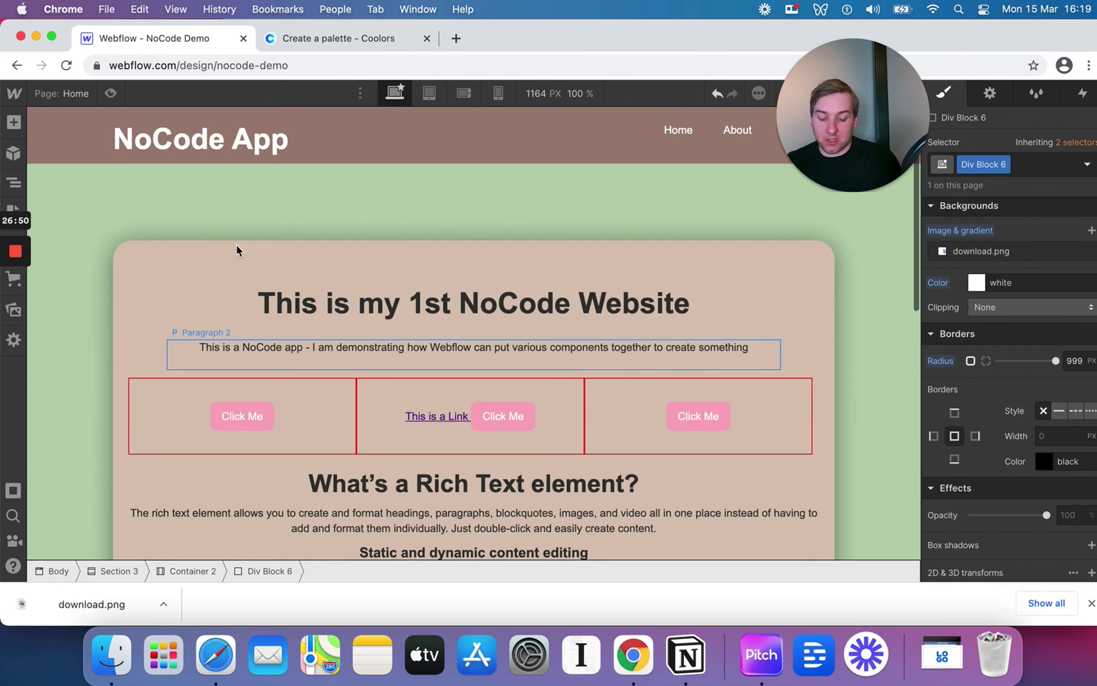
click(173, 153)
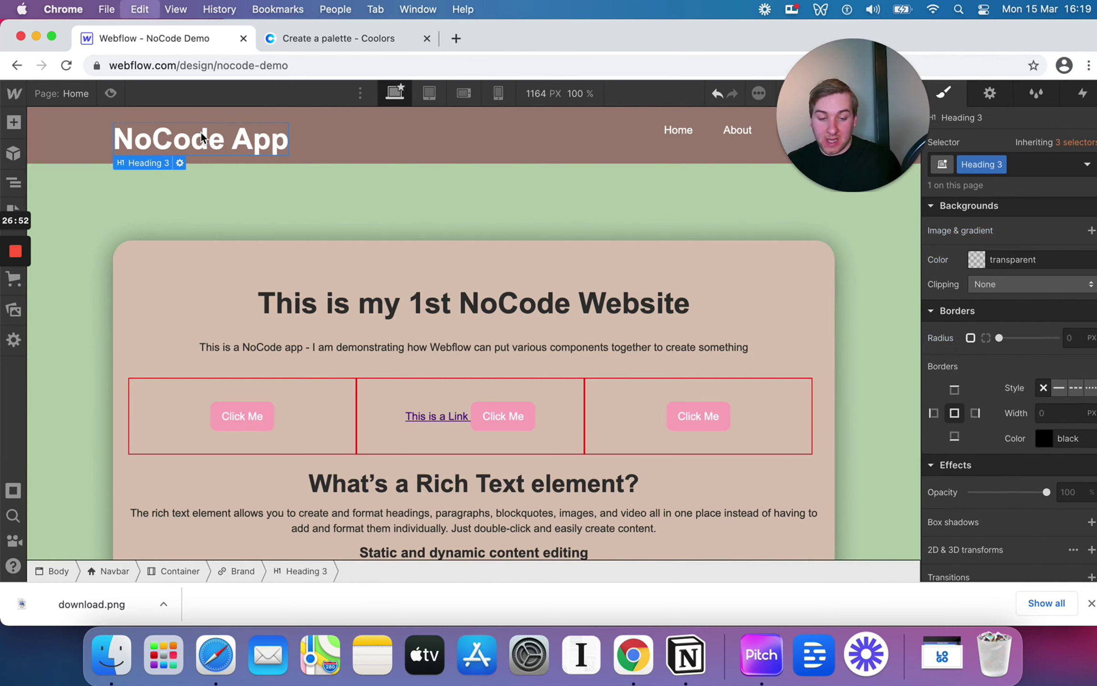
drag(142, 113, 139, 119)
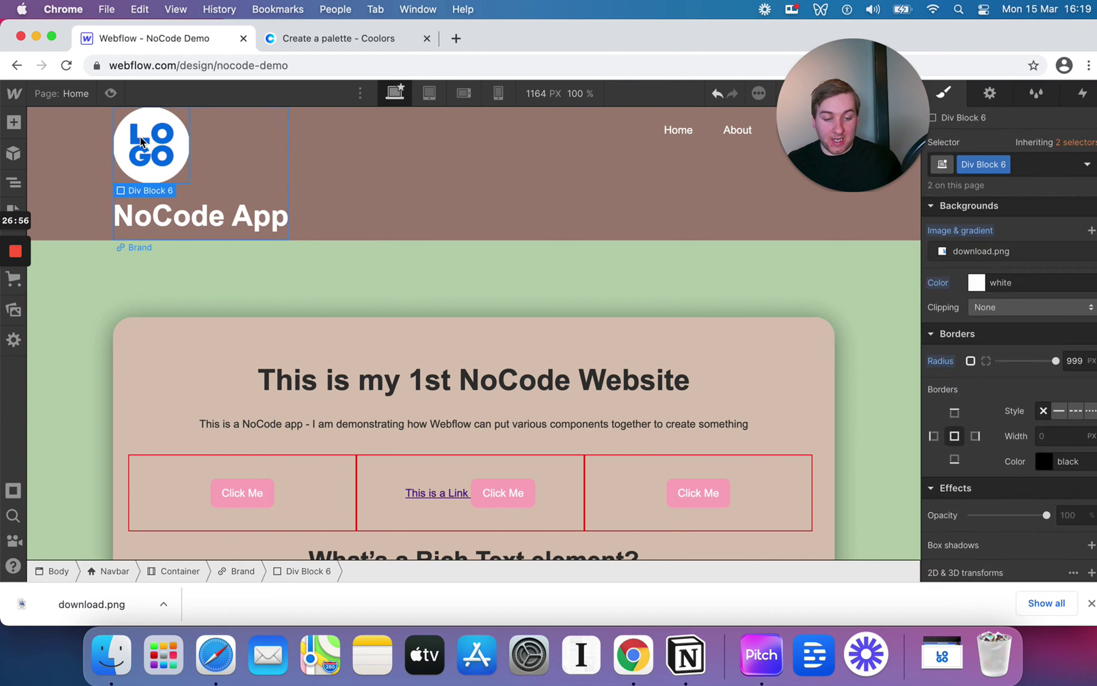
Set the navbar's brand link to a horizontal flex layout so the logo and heading sit side by side
click(255, 201)
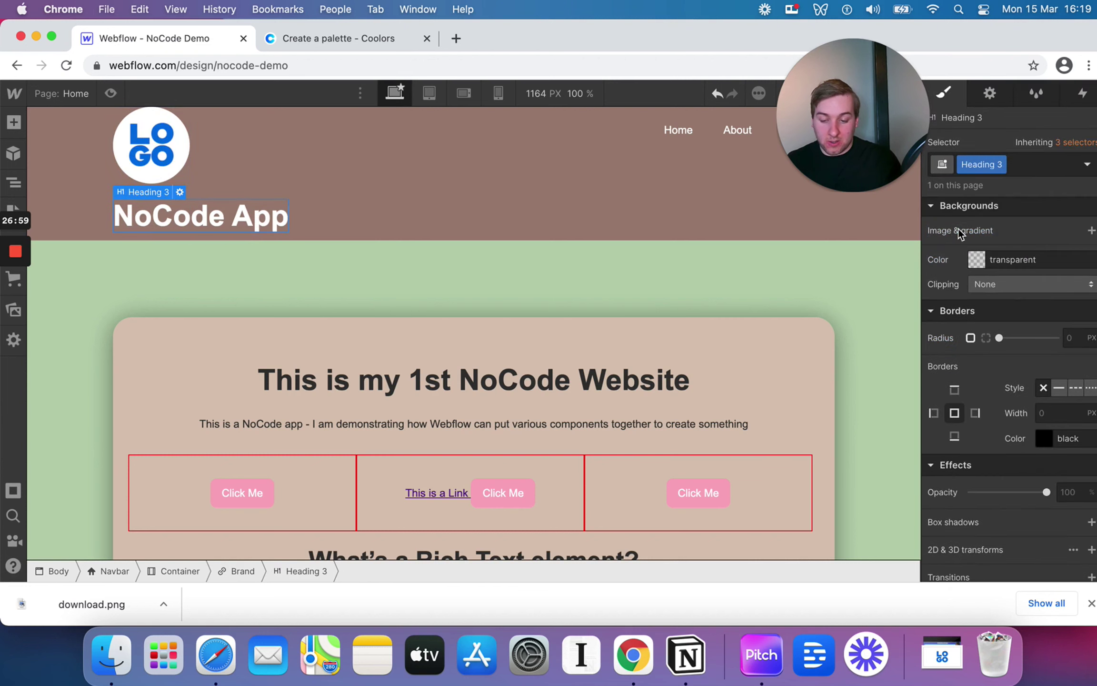
click(261, 149)
scroll(1028, 300, up, 10)
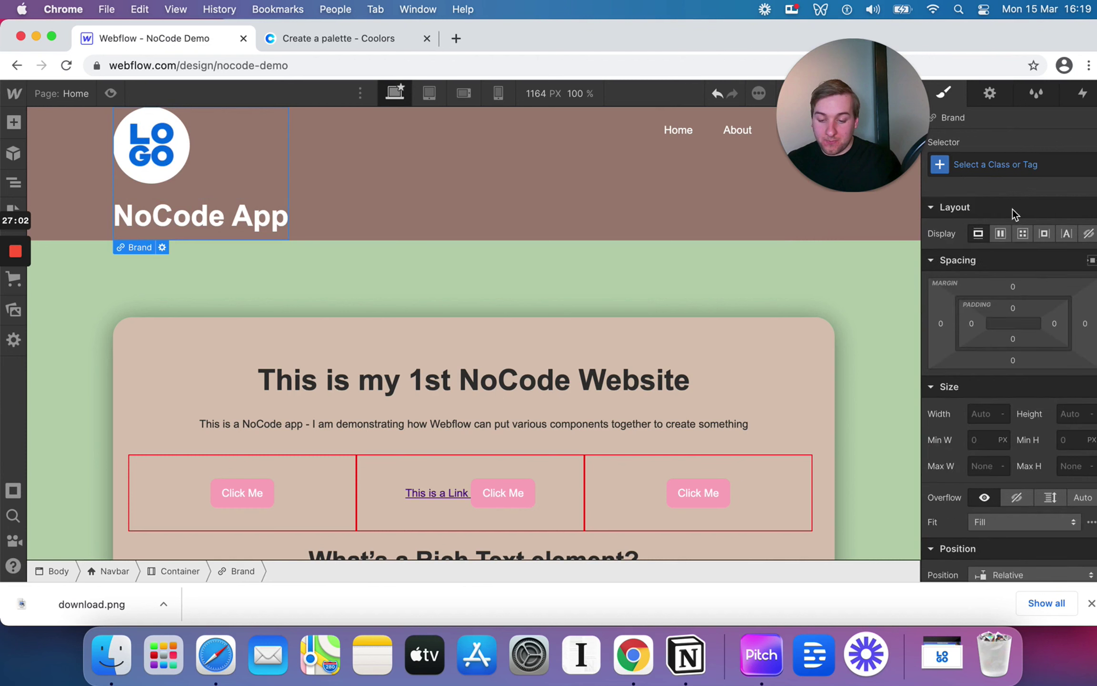
click(1001, 233)
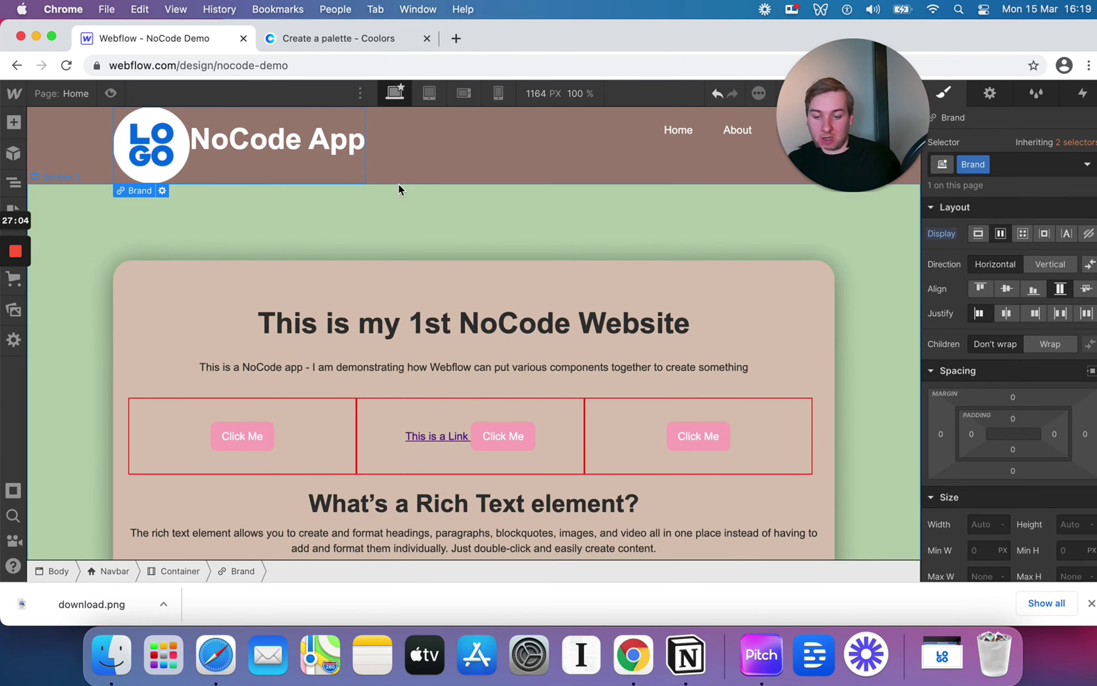
Give the NoCode App heading in the navbar a left margin of 5
click(301, 155)
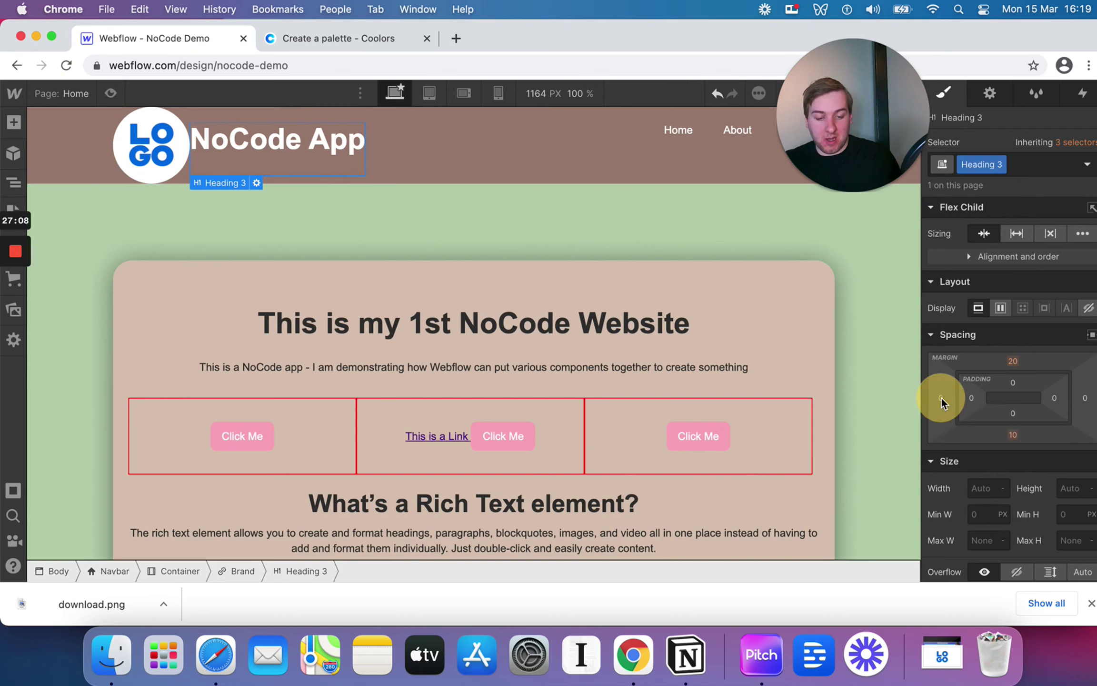
click(941, 397)
text(5)
key(Return)
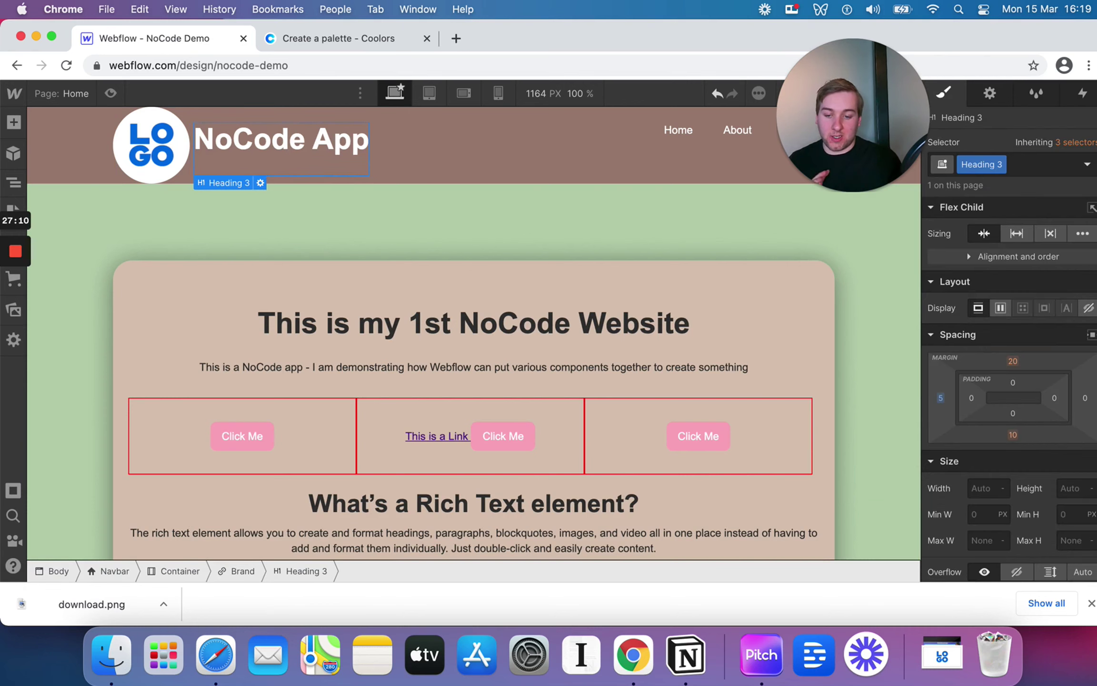
Set the navbar logo circle's width and height to 60 px
click(173, 136)
click(989, 488)
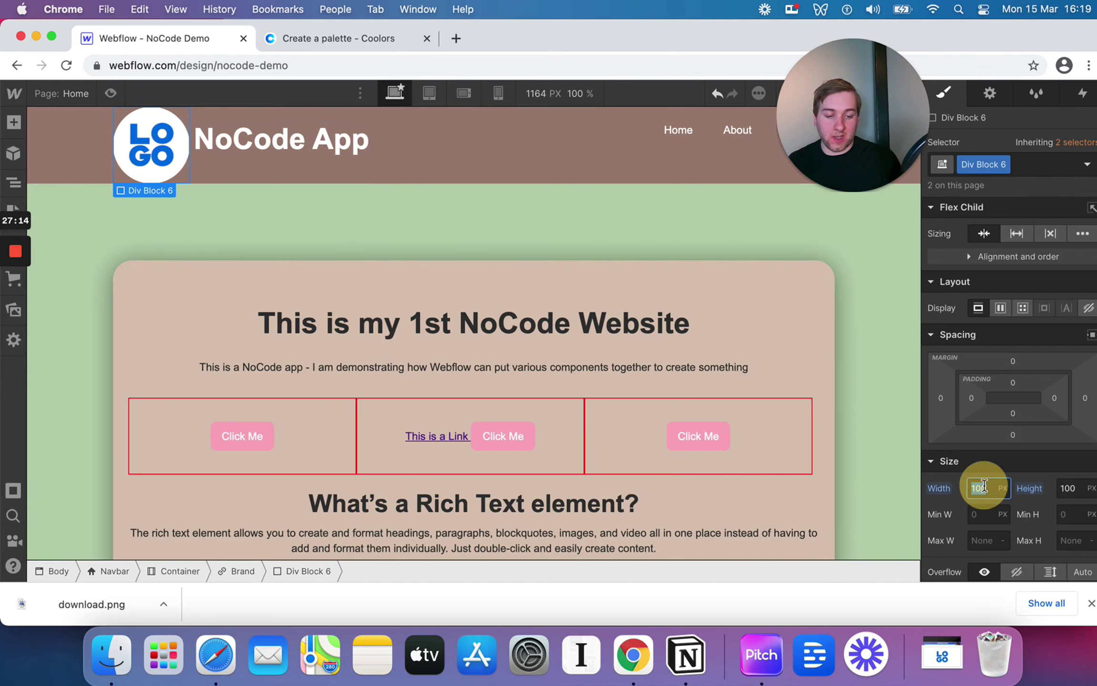
text(60)
key(Tab)
text(60)
key(Return)
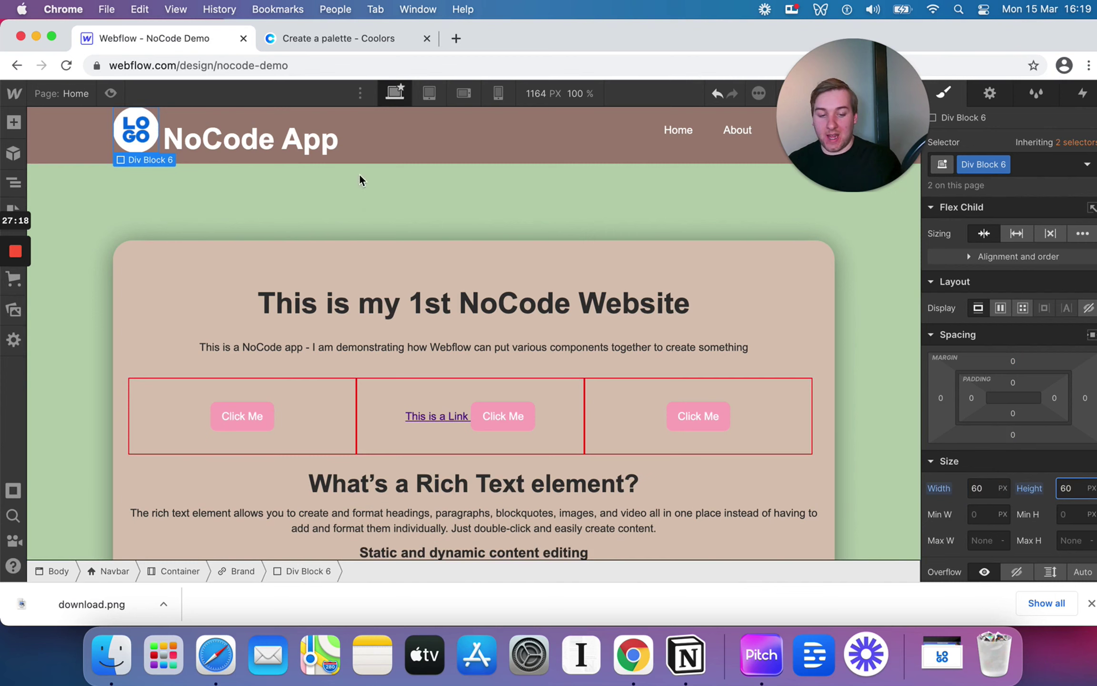
Preview the page from the navbar down to the logo elements, and return to editing
click(99, 238)
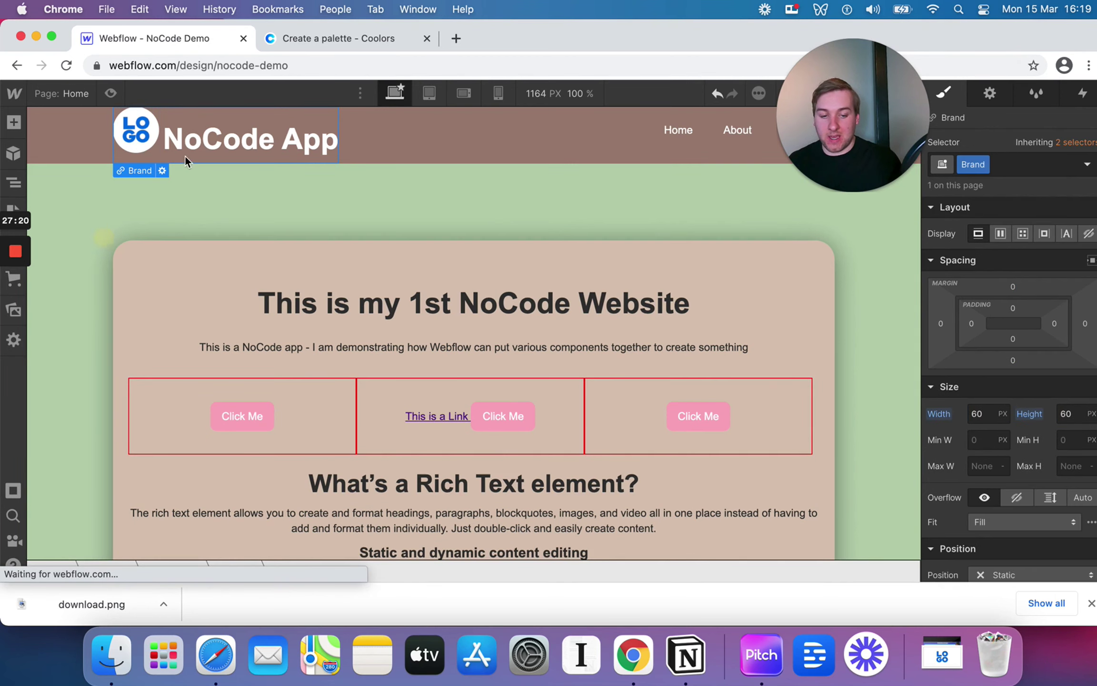
click(111, 96)
scroll(397, 291, down, 10)
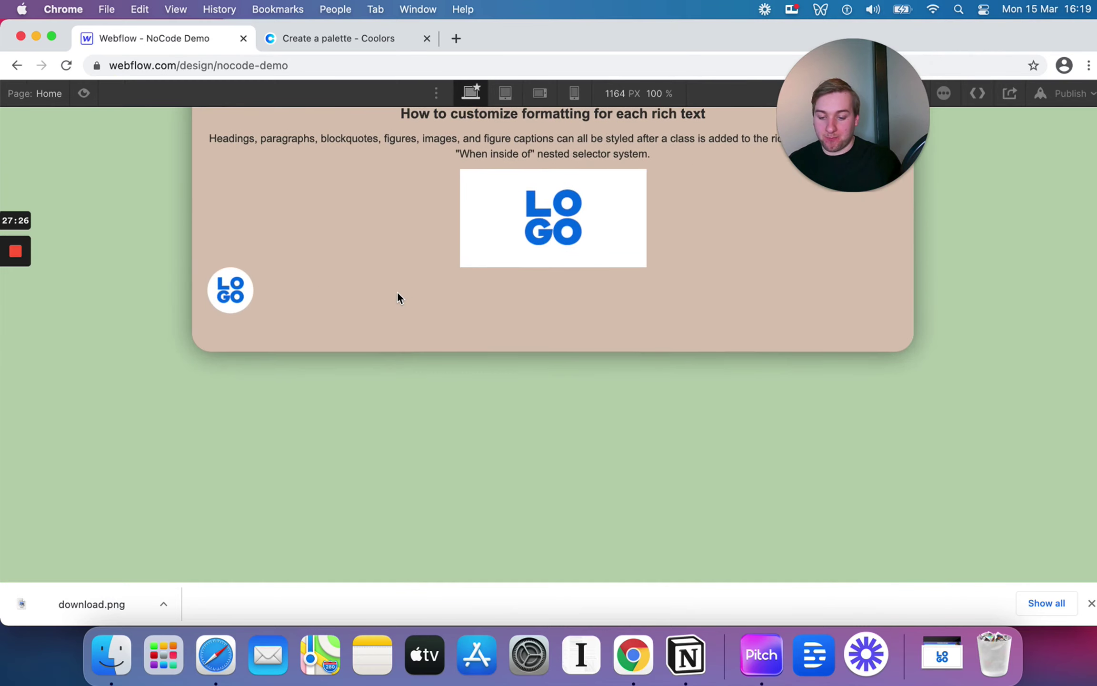
scroll(397, 292, up, 8)
scroll(398, 292, up, 4)
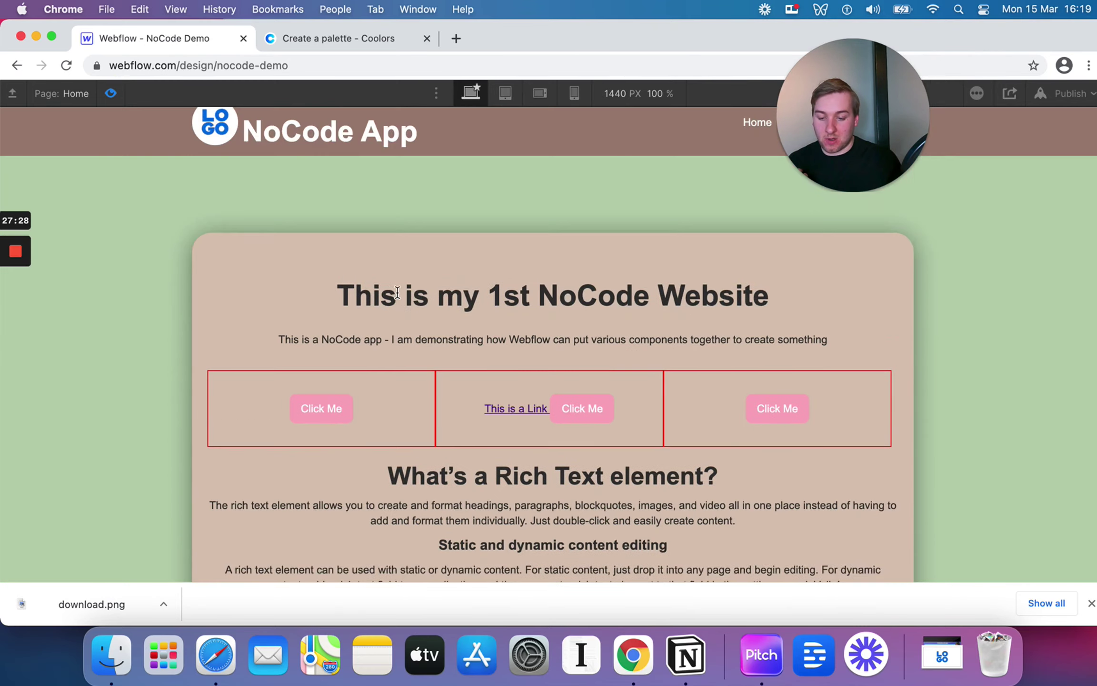
click(114, 93)
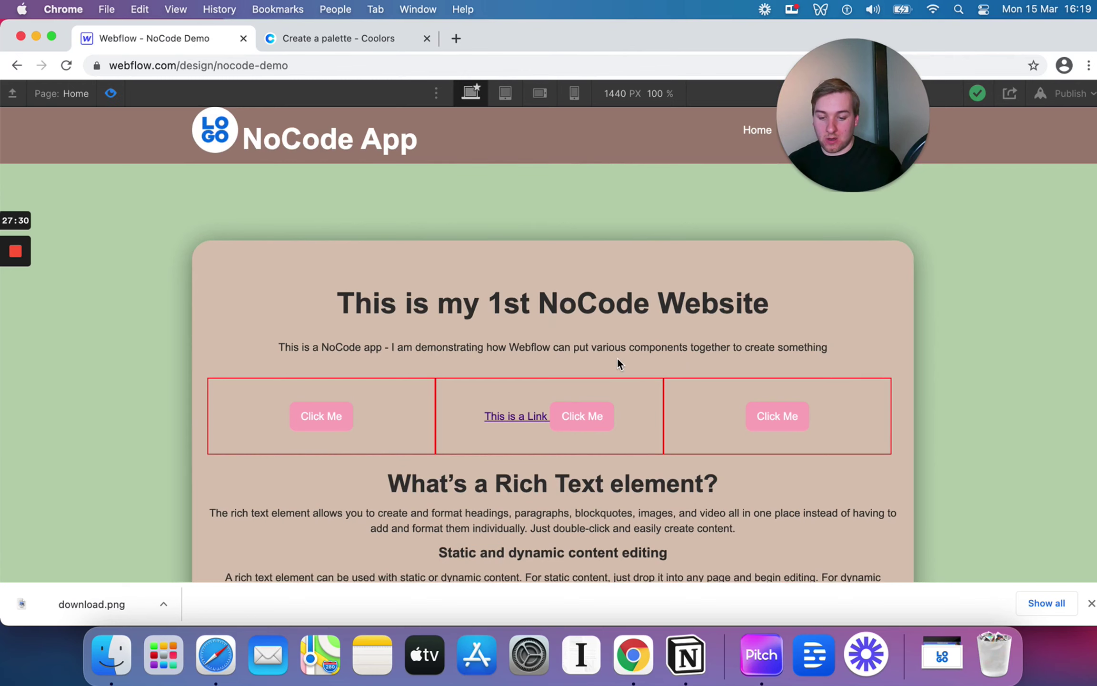
Delete the logo image and the logo circle below the rich text block
scroll(617, 361, down, 10)
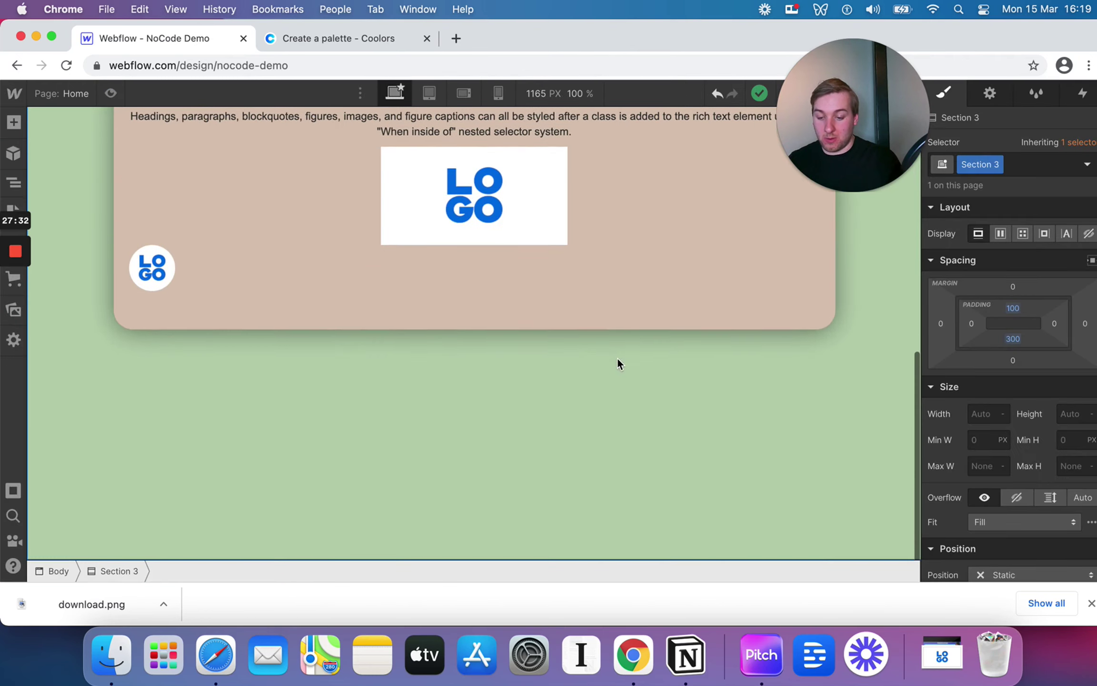
click(475, 209)
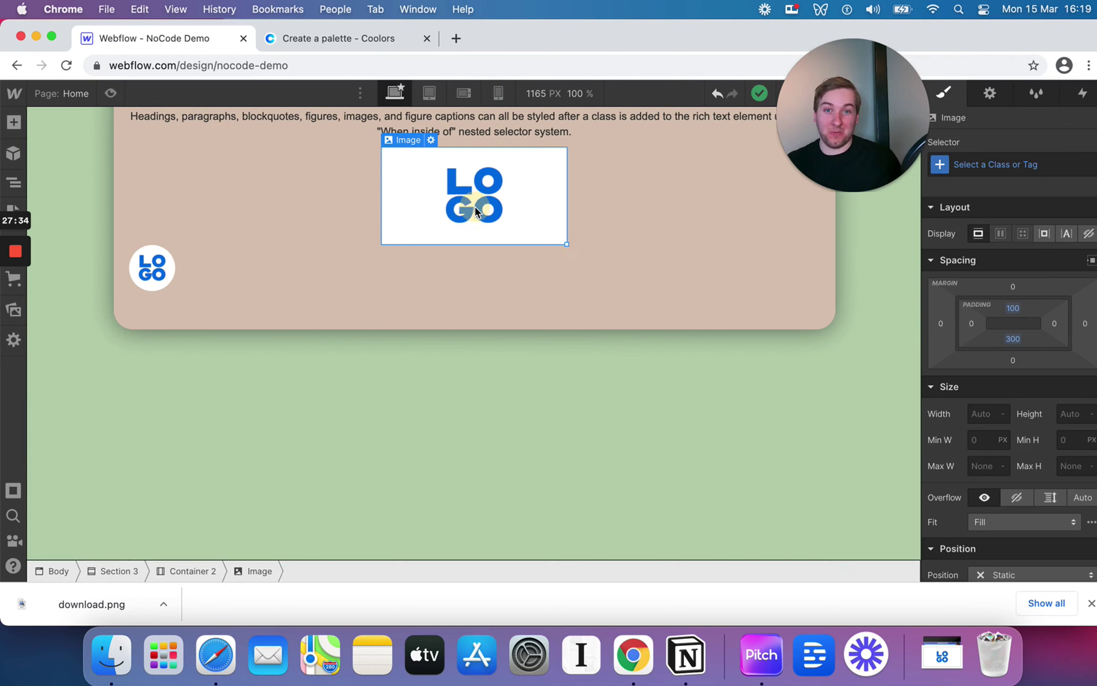
key(Delete)
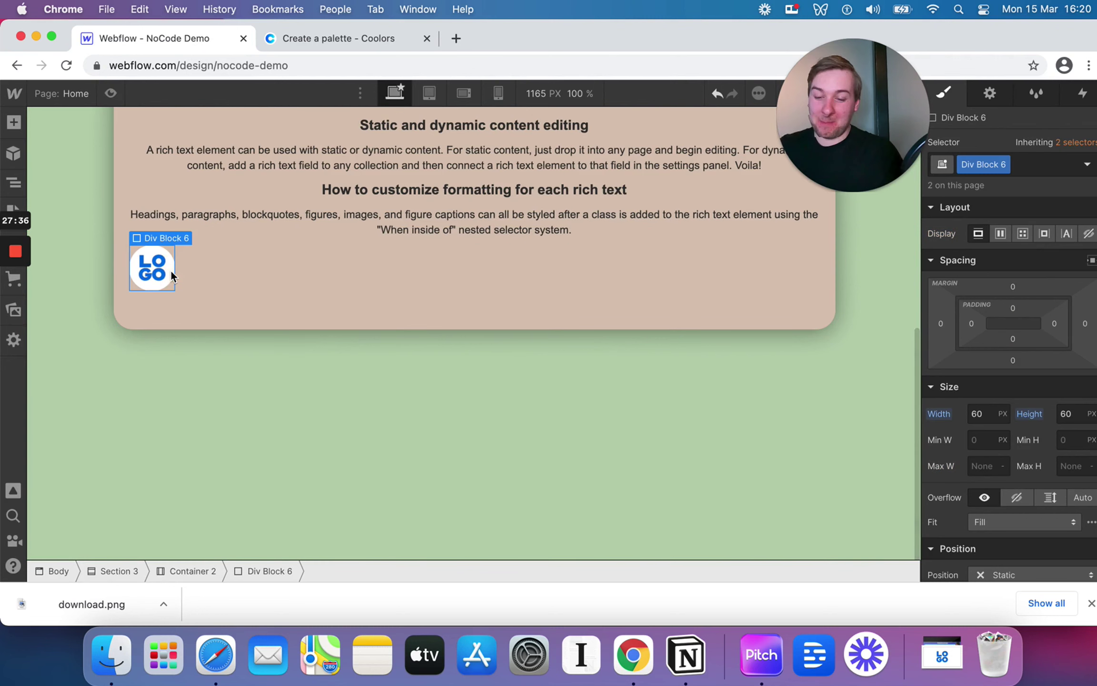
key(Delete)
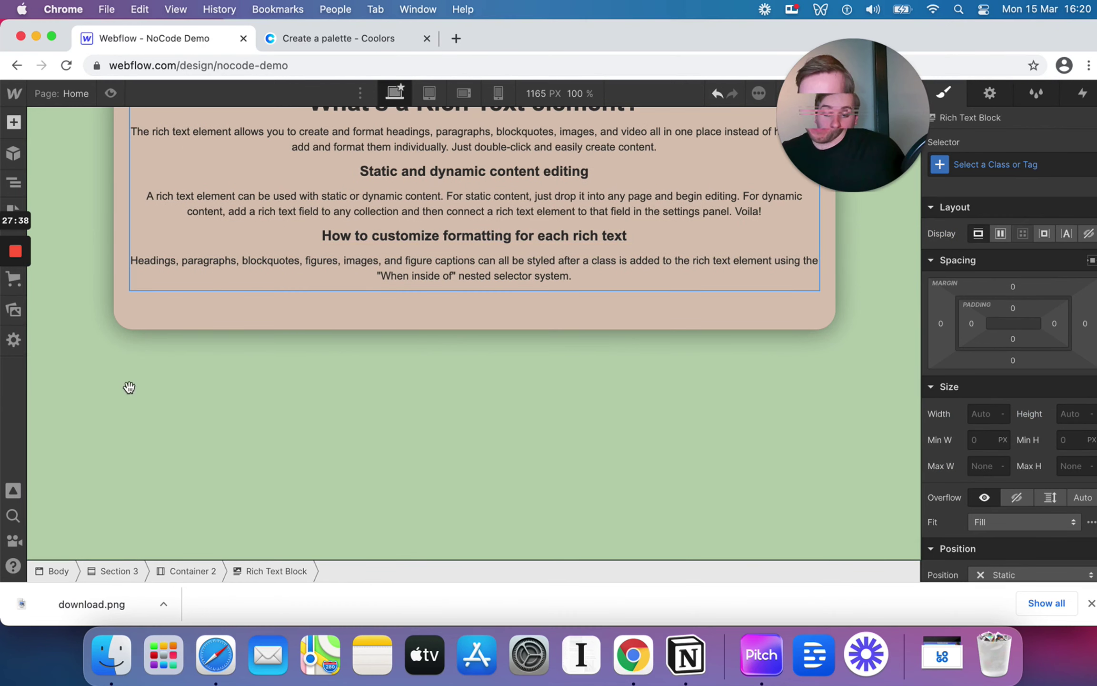
Add a form block below the rich text block and select its Name text field
key(a)
scroll(143, 367, down, 10)
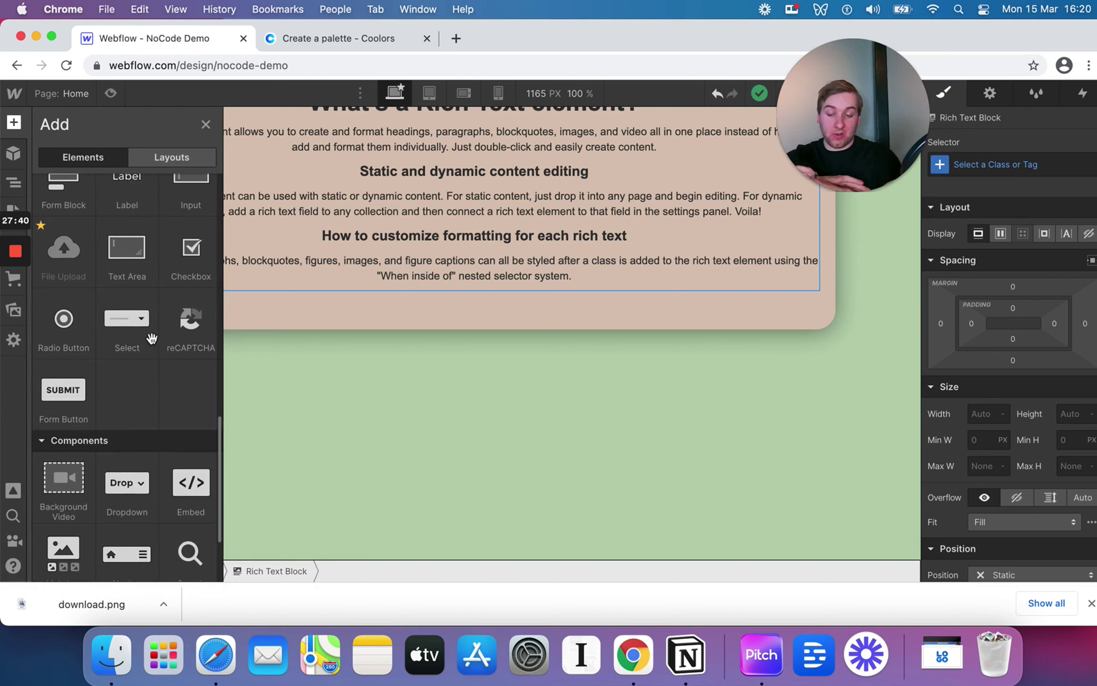
scroll(98, 286, up, 3)
drag(74, 257, 425, 316)
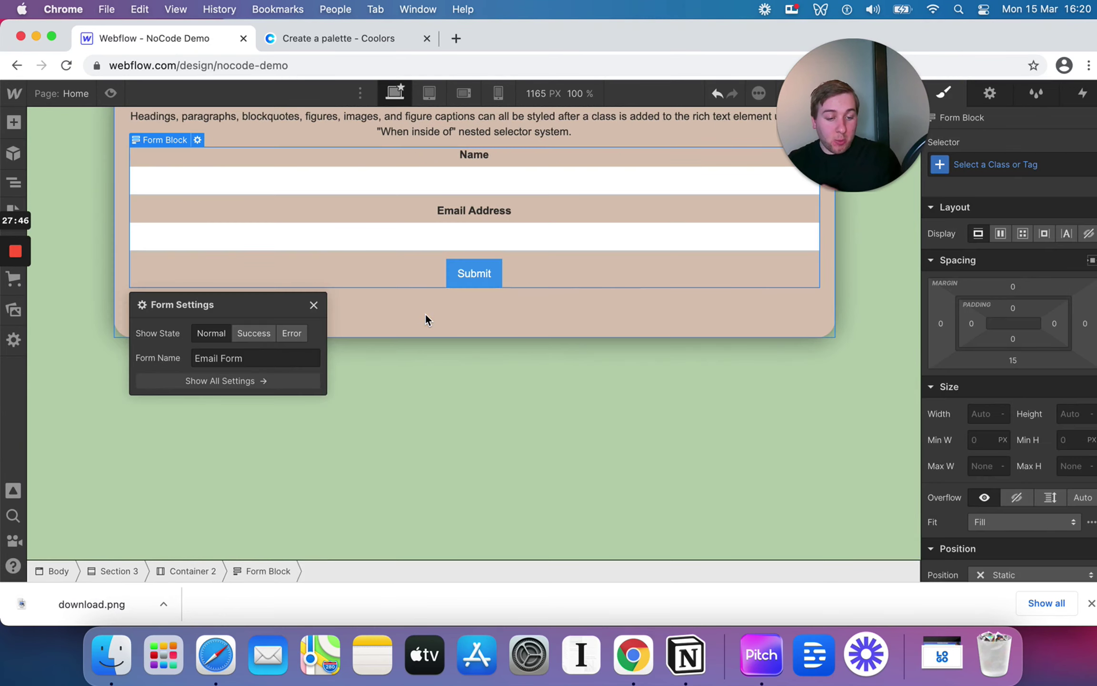
scroll(517, 310, up, 2)
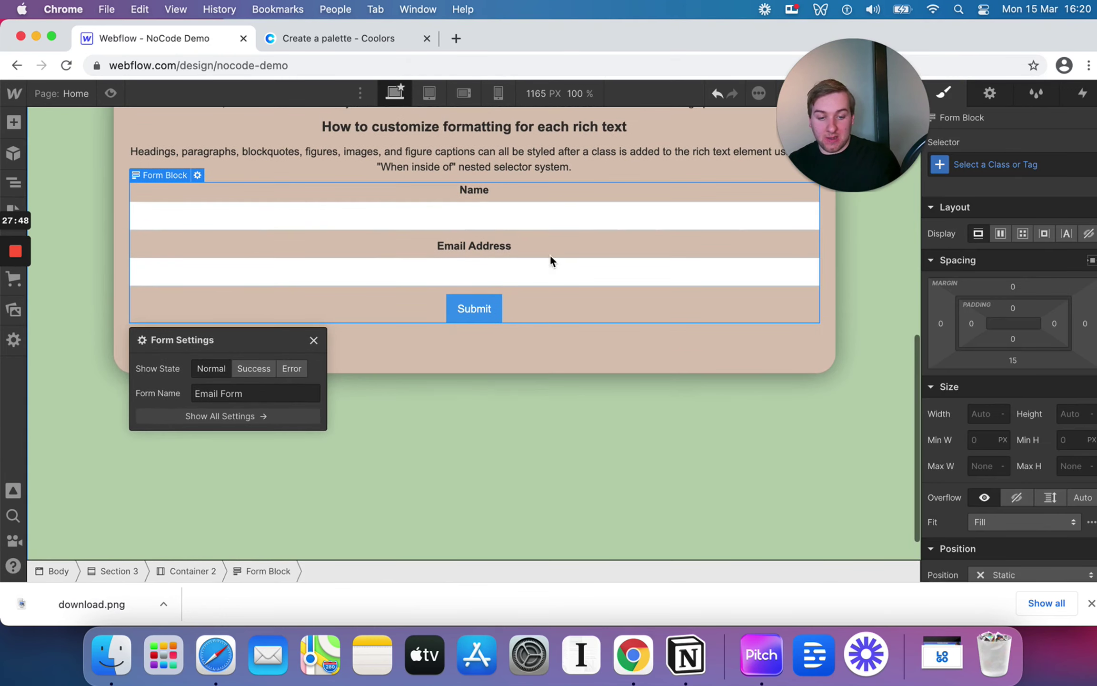
click(504, 219)
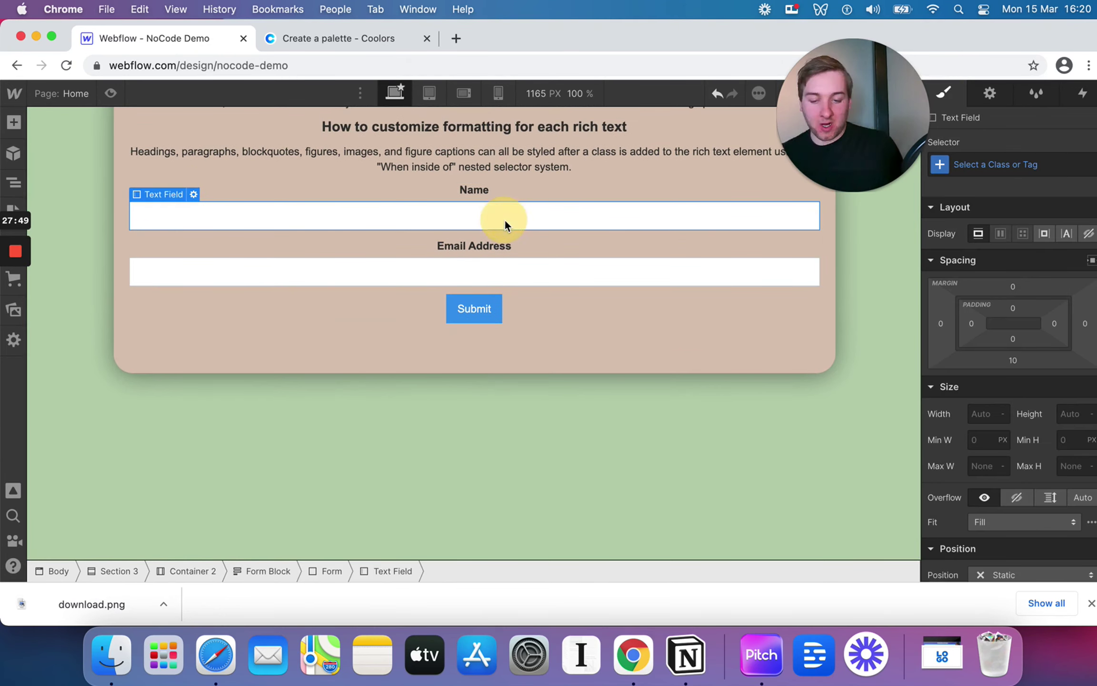
Select the form's Email Address label, its text field and the Submit button one after another to examine them
click(509, 245)
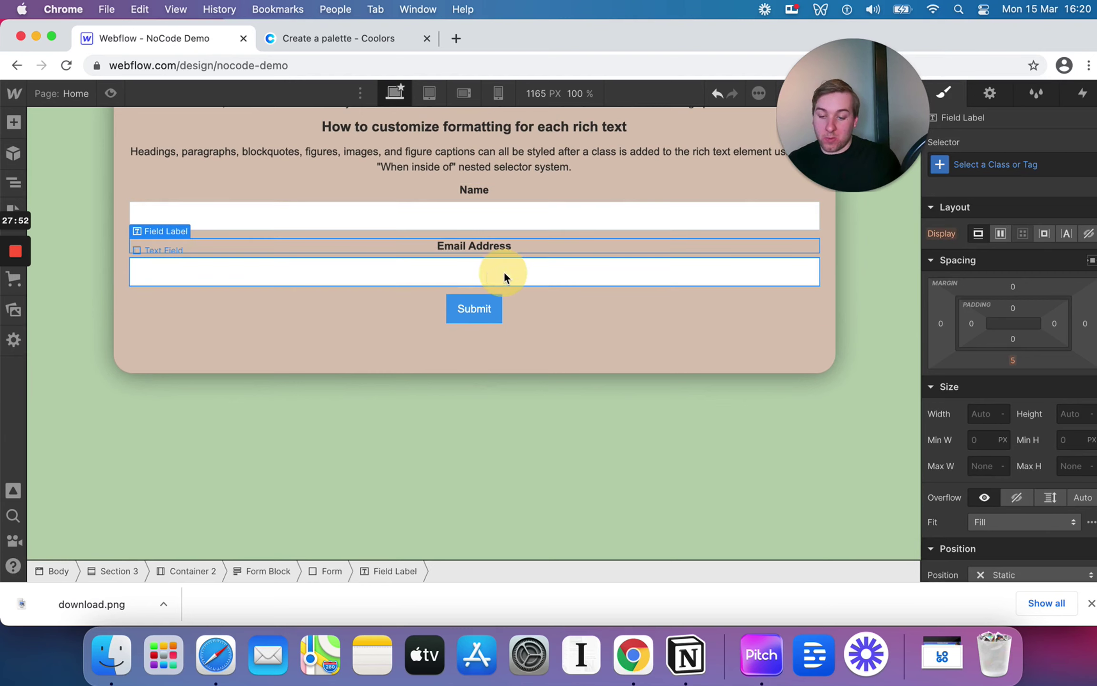
click(504, 271)
click(477, 311)
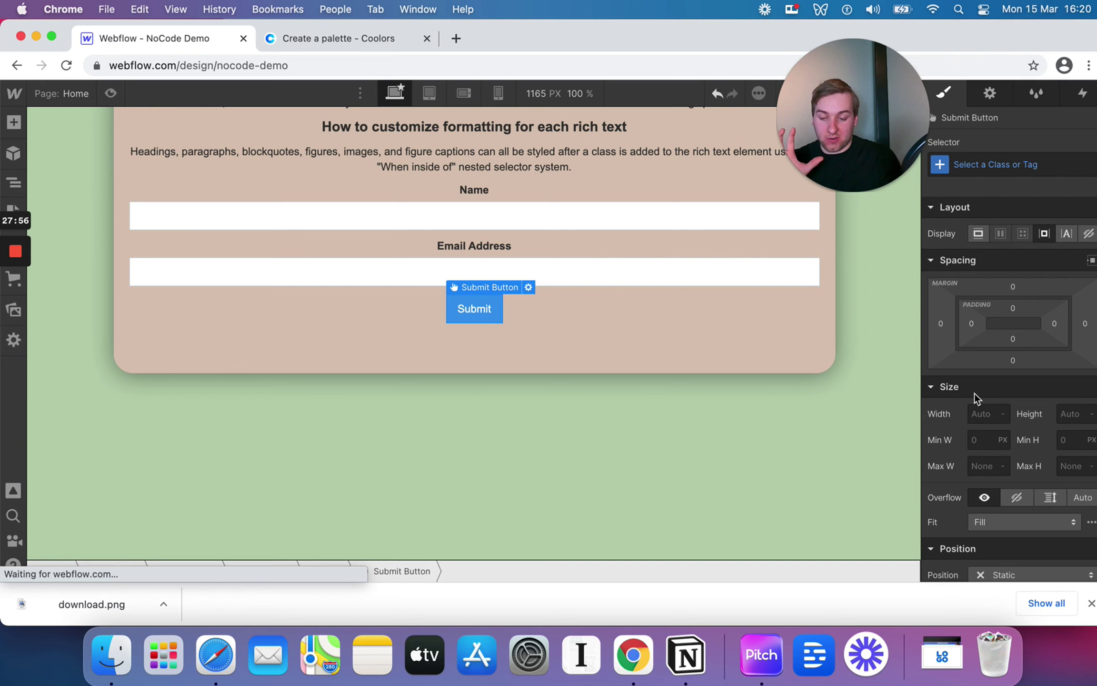
Add a radio button field below the form's Email Address label and duplicate it
scroll(431, 305, up, 3)
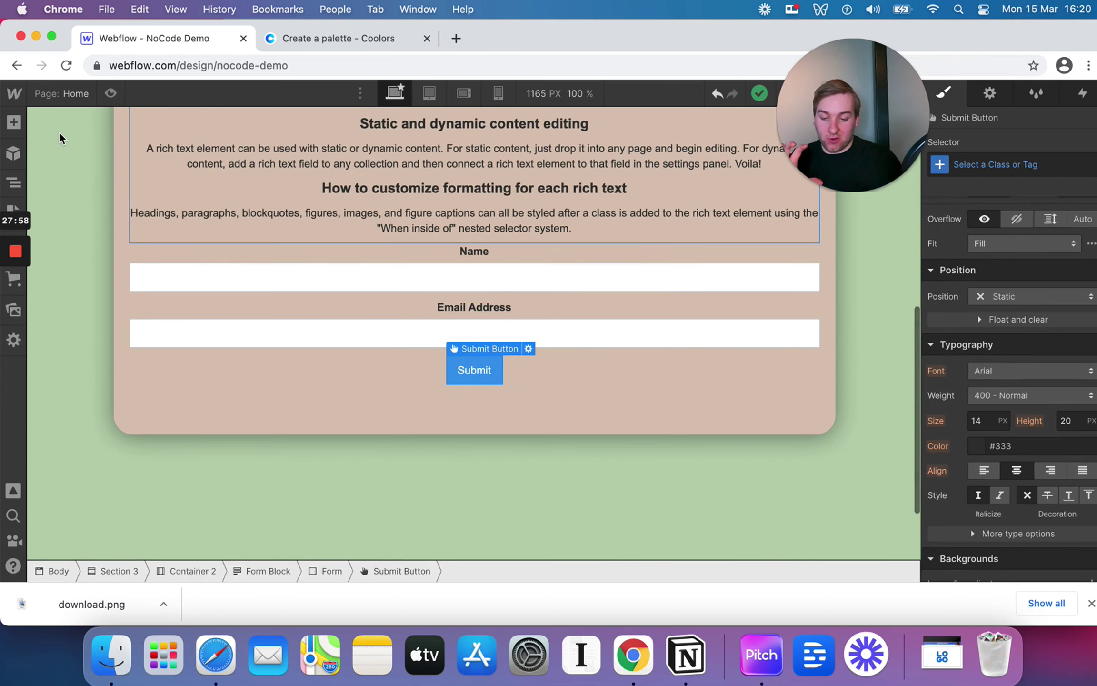
click(23, 121)
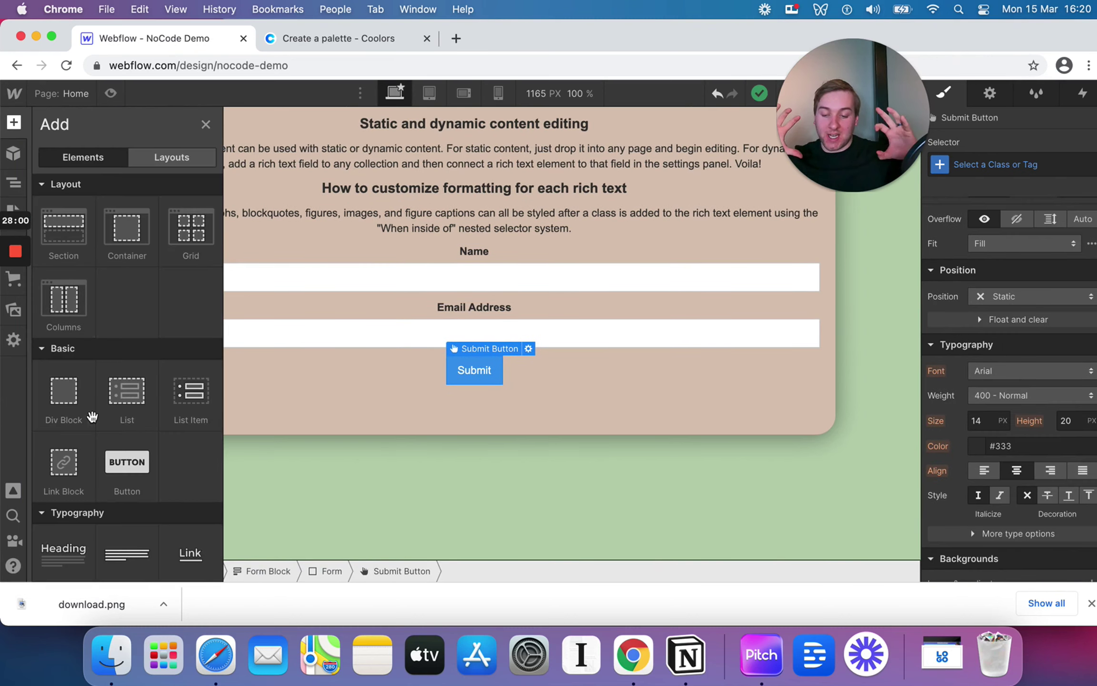
scroll(93, 422, down, 10)
scroll(92, 416, down, 5)
drag(161, 425, 487, 332)
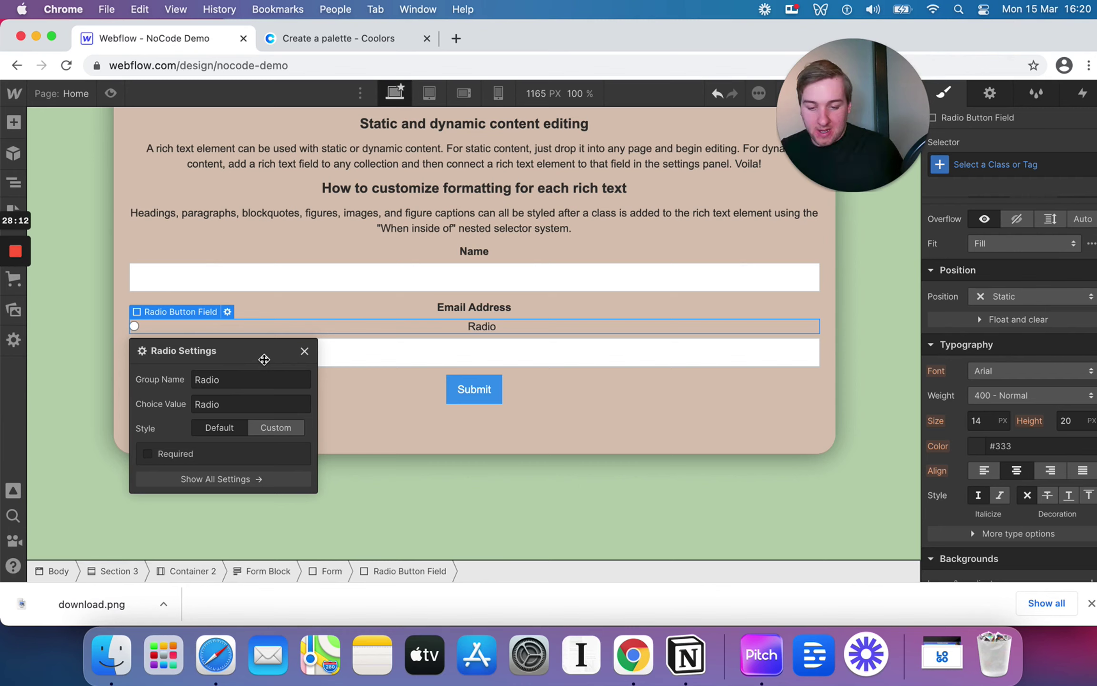
key(super+v)
Change the labels of the two radio buttons to Yes and No
click(482, 326)
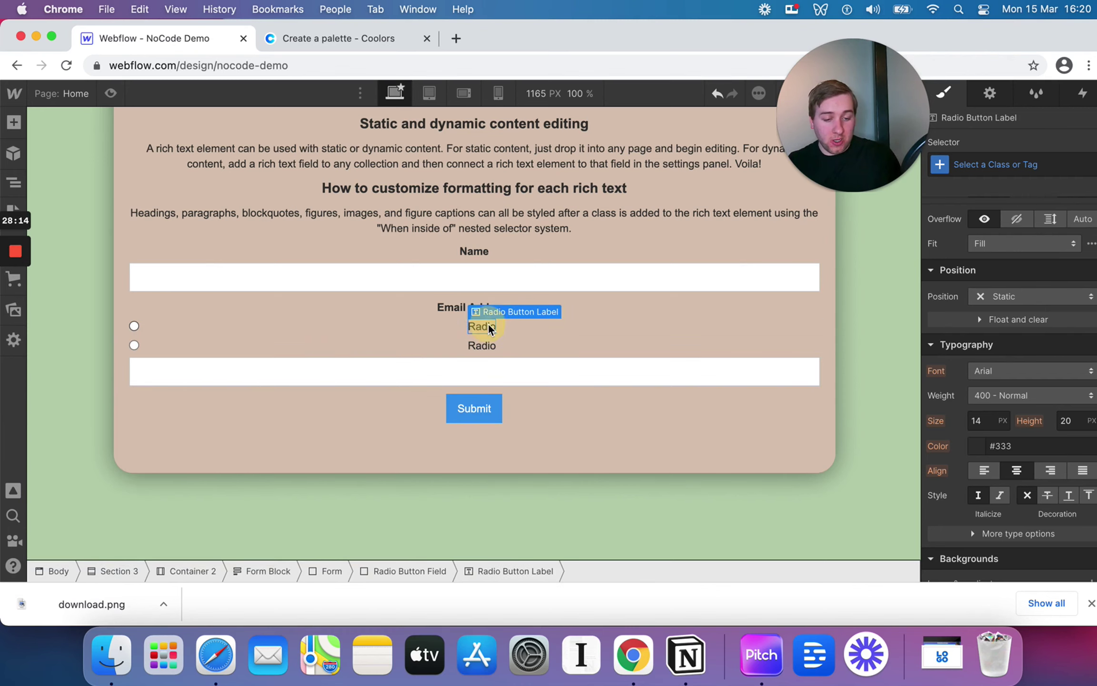
double_click(486, 325)
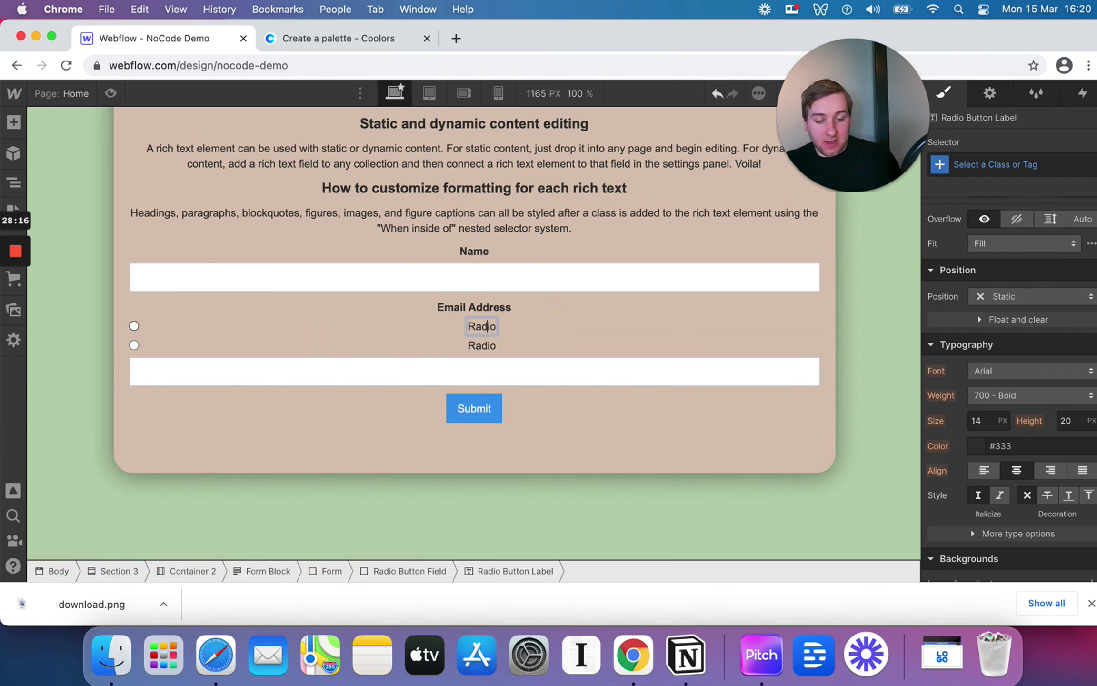
text(Yes)
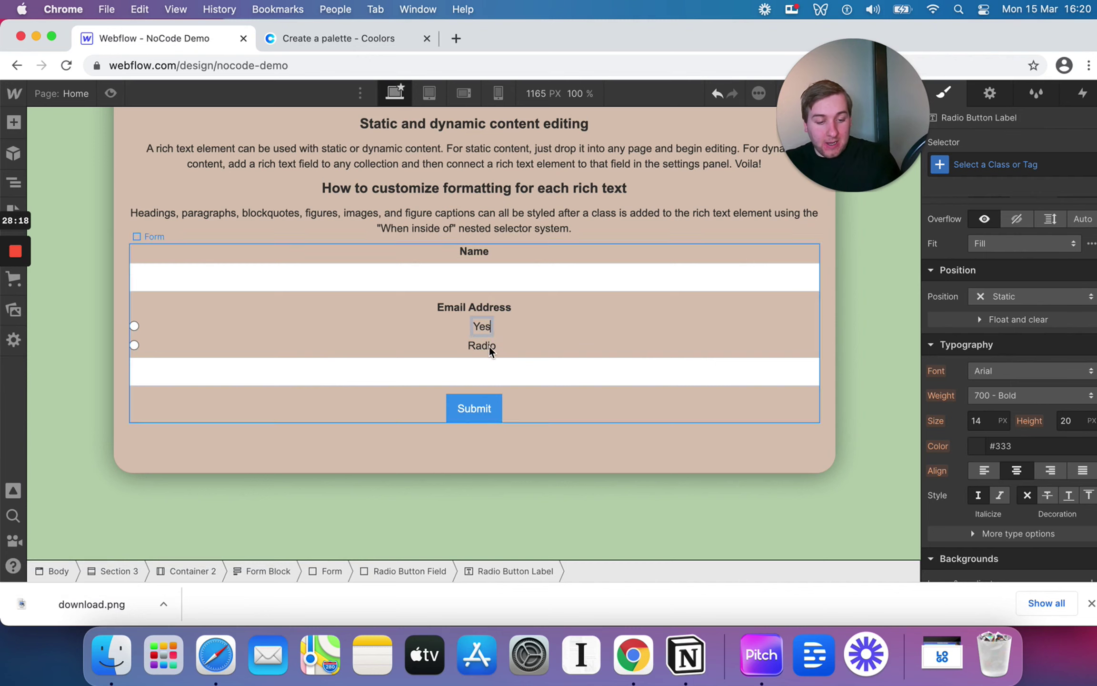
click(481, 345)
double_click(483, 346)
text(N)
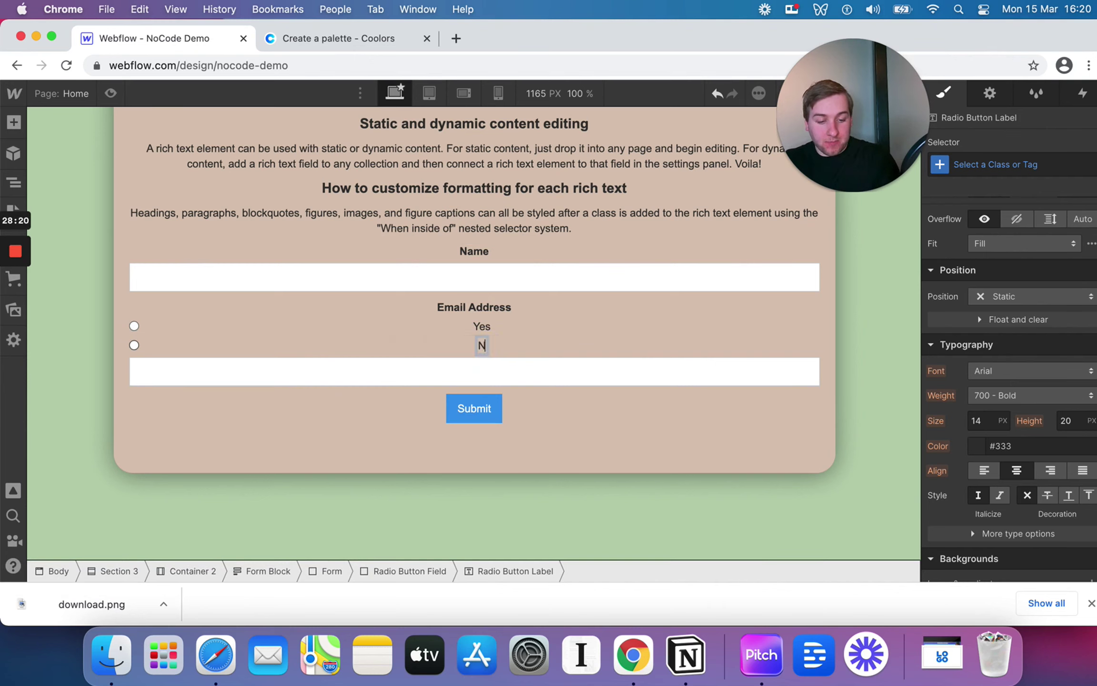
text(o)
key(Escape)
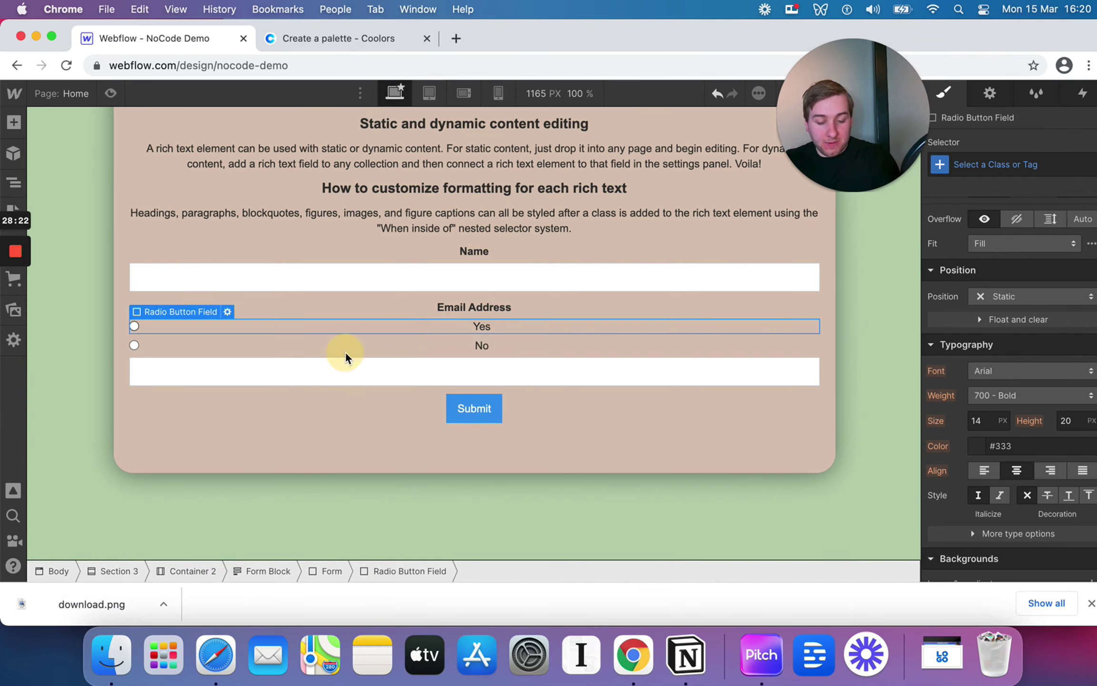
Add a select field to the form directly below the No radio button
click(345, 351)
click(14, 121)
scroll(143, 483, down, 3)
scroll(142, 476, down, 10)
scroll(129, 311, up, 3)
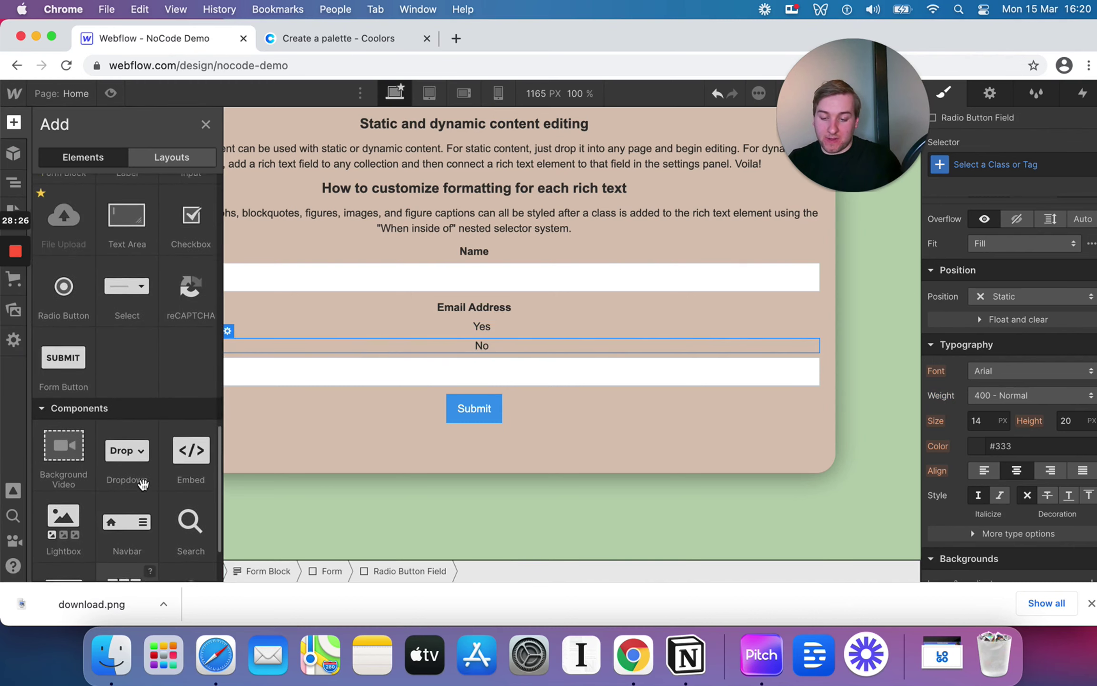
click(122, 336)
drag(202, 350, 464, 358)
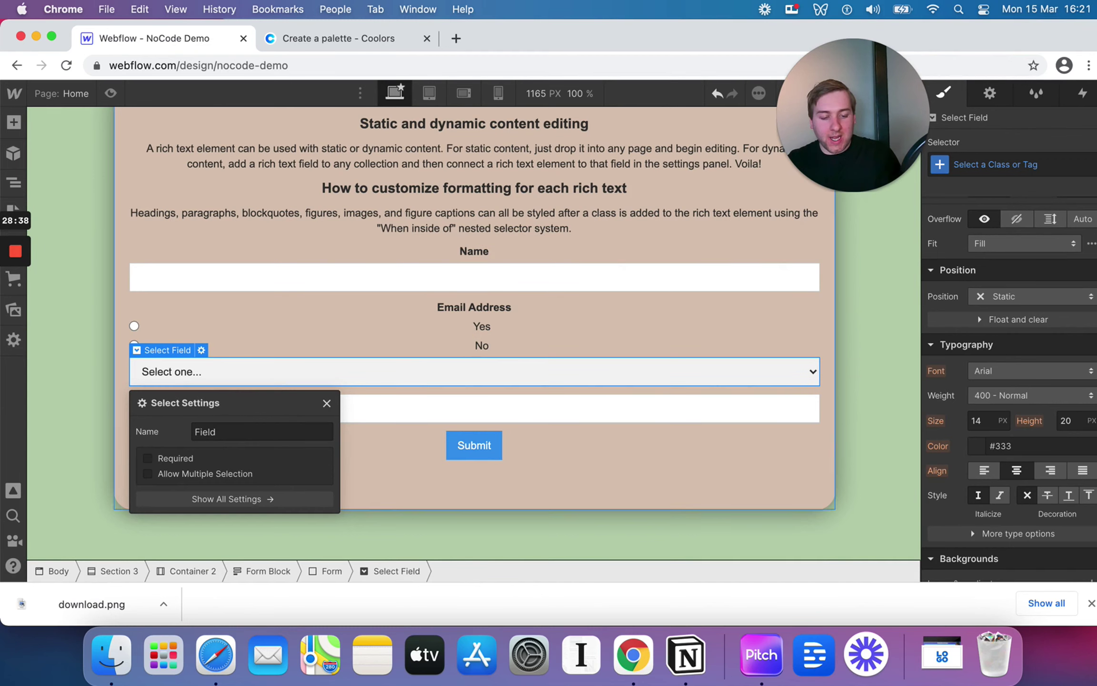
Change the text of the select field's first choice to Choice One and save it
click(990, 101)
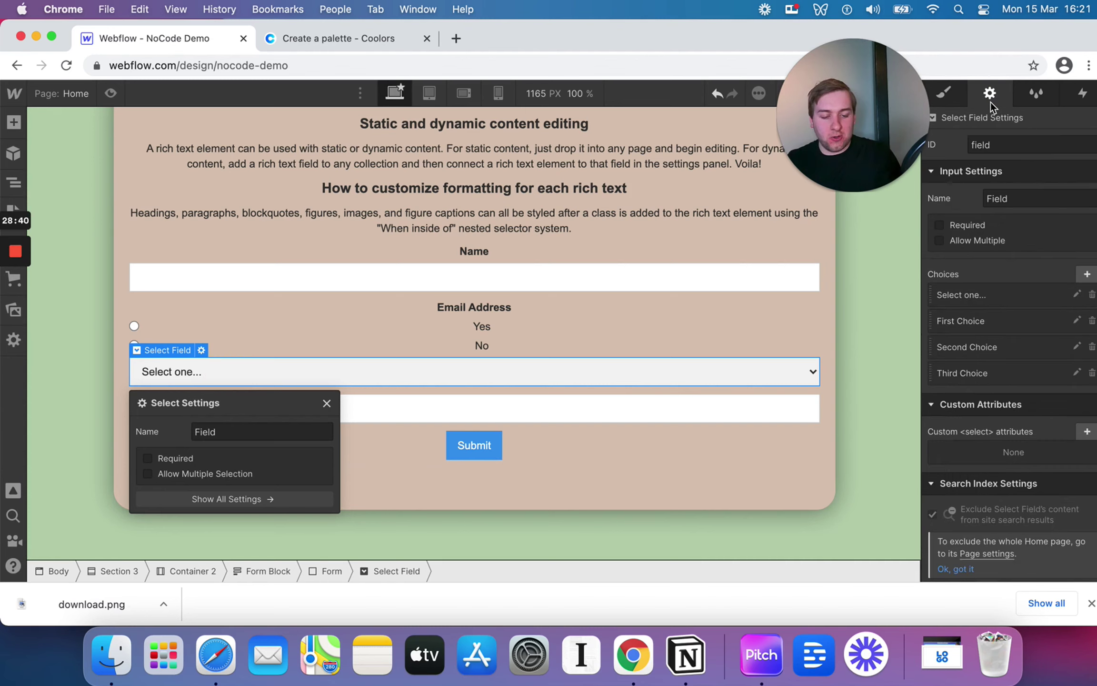
click(1030, 321)
click(1000, 408)
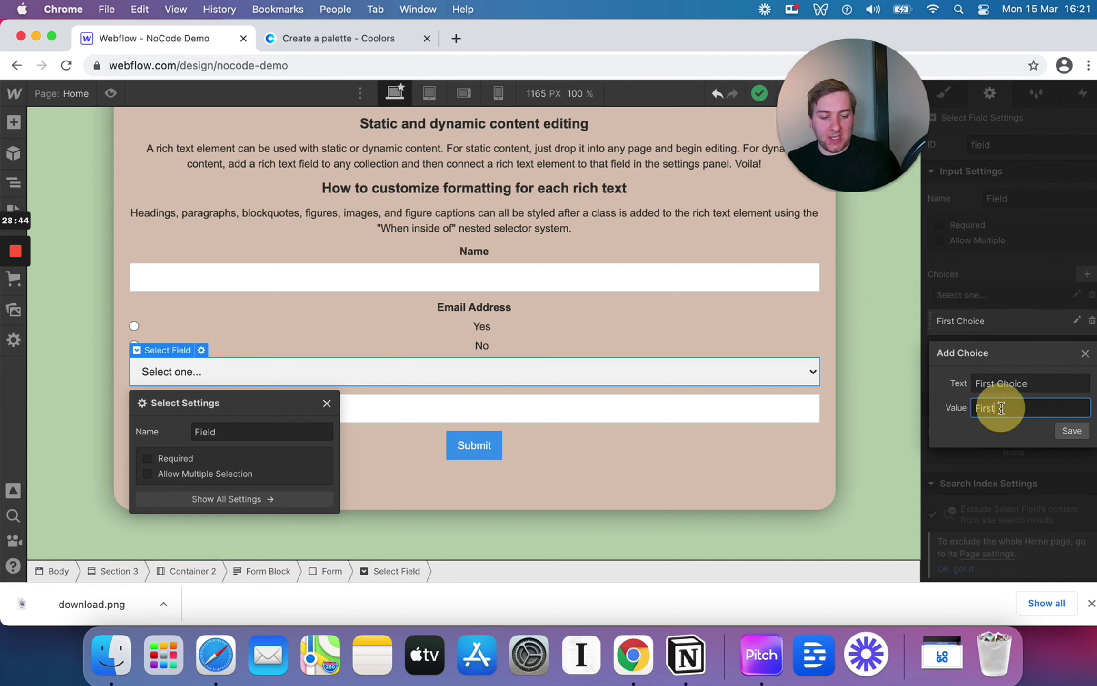
double_click(987, 404)
triple_click(1006, 387)
key(BackSpace)
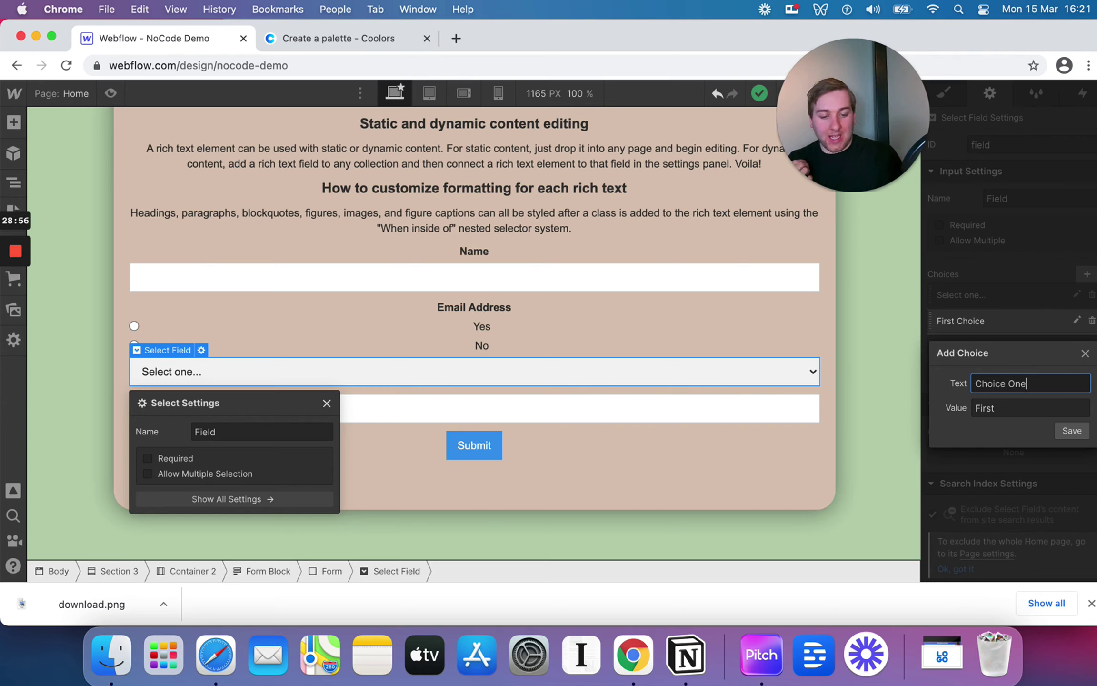
triple_click(1004, 383)
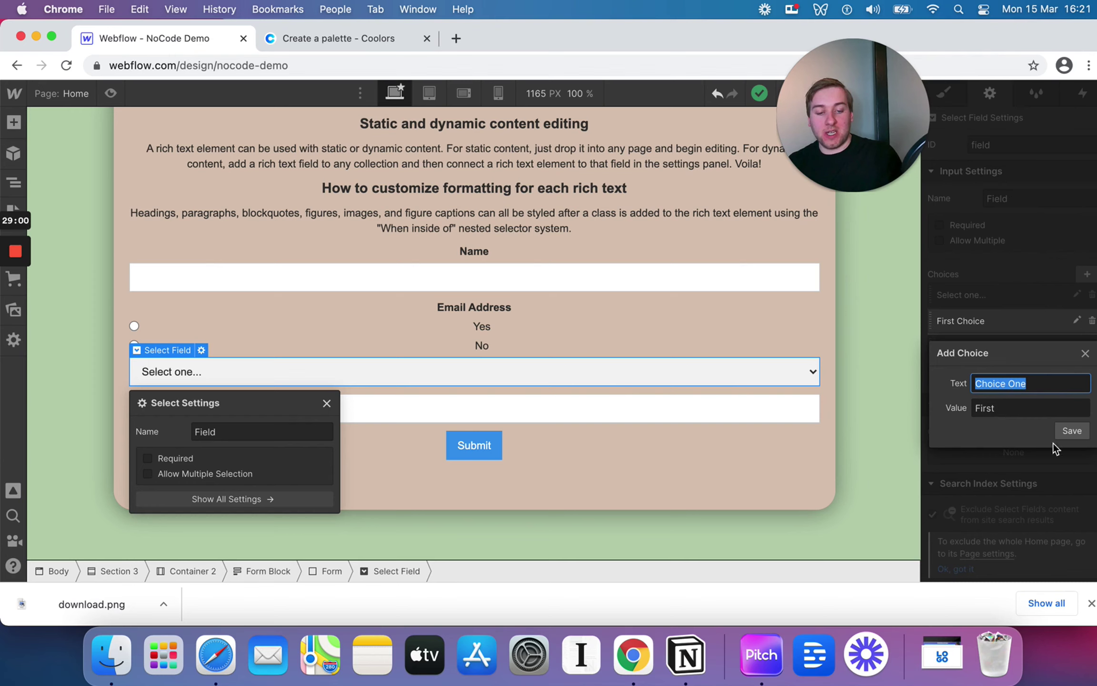
click(1071, 432)
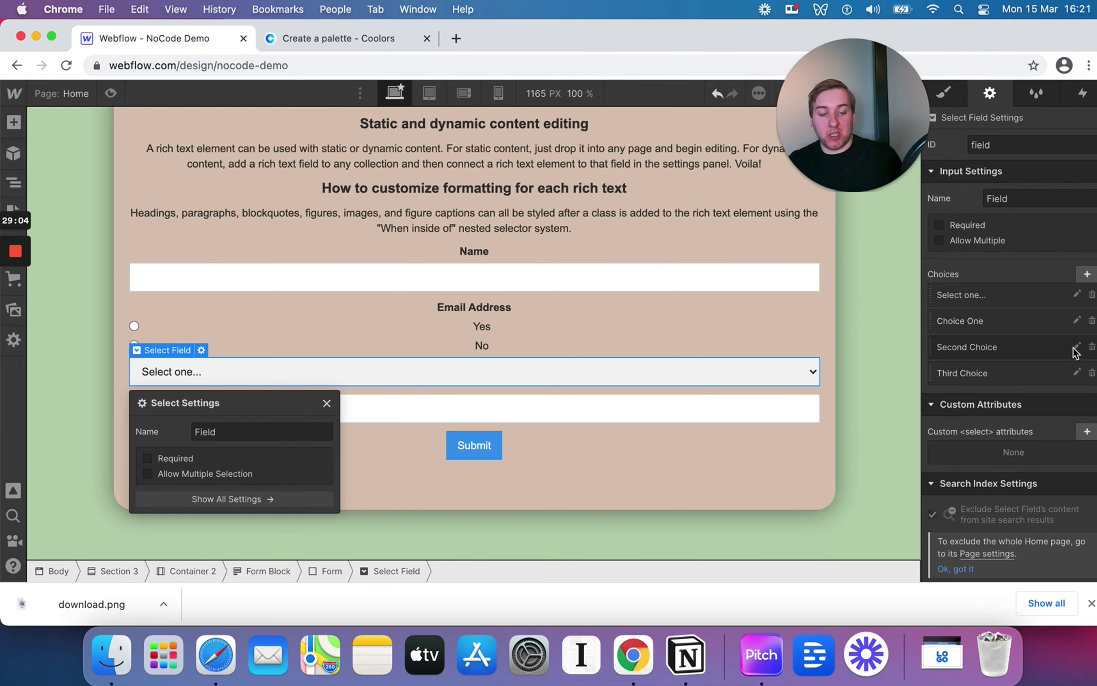
Set the select field's second choice to the text Choice Two with the value Two and save it
click(1076, 347)
triple_click(1009, 409)
text(Choice Two)
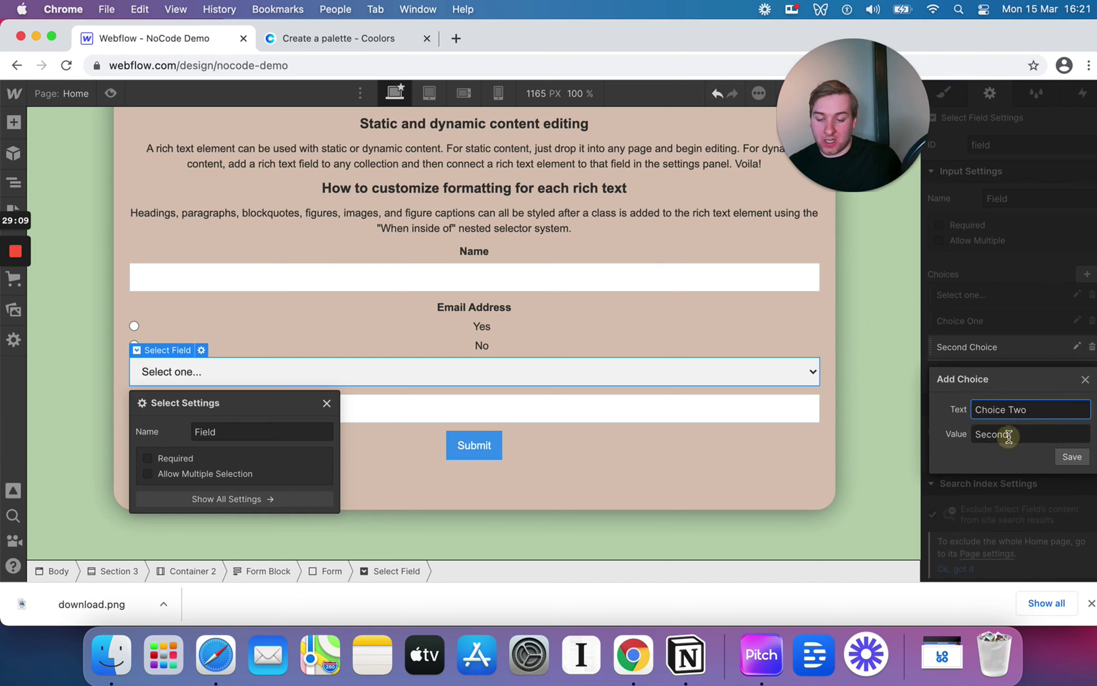
double_click(1009, 436)
text(Two)
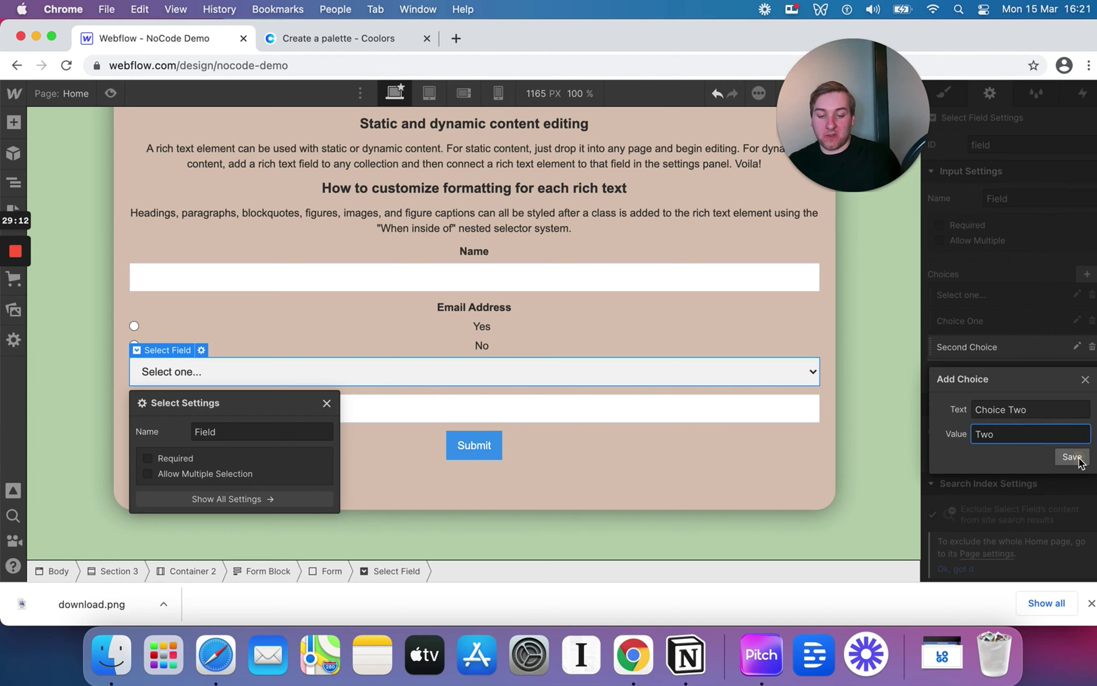
click(1072, 457)
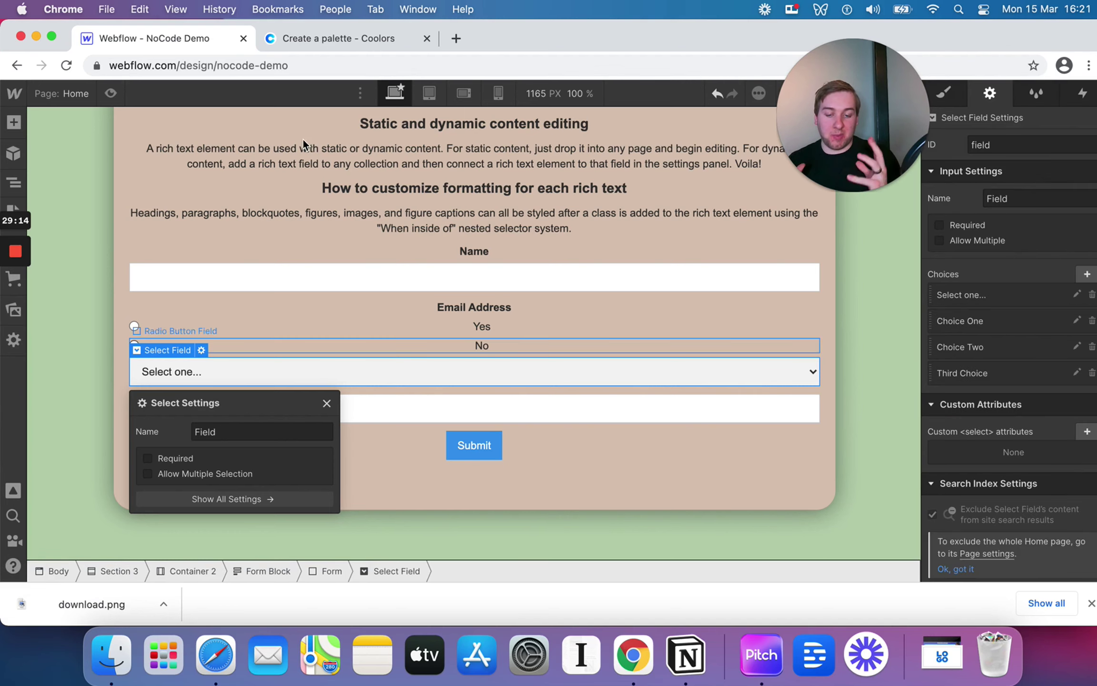
Preview the page, expand the form's select field to check its choices, and return to editing
click(266, 228)
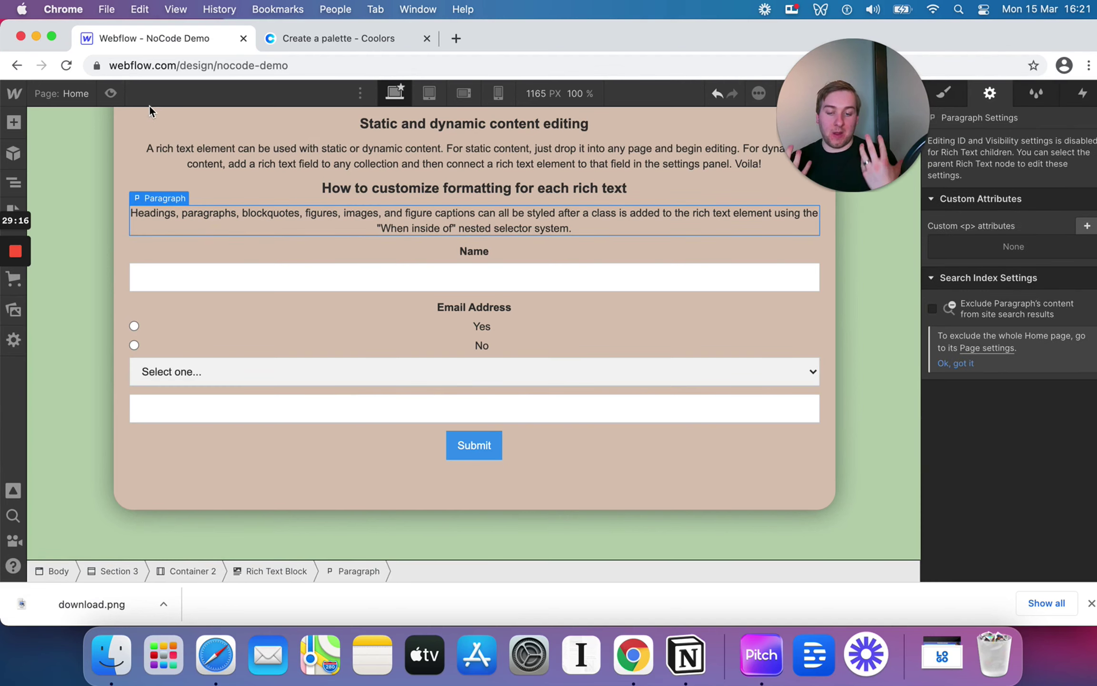
click(114, 96)
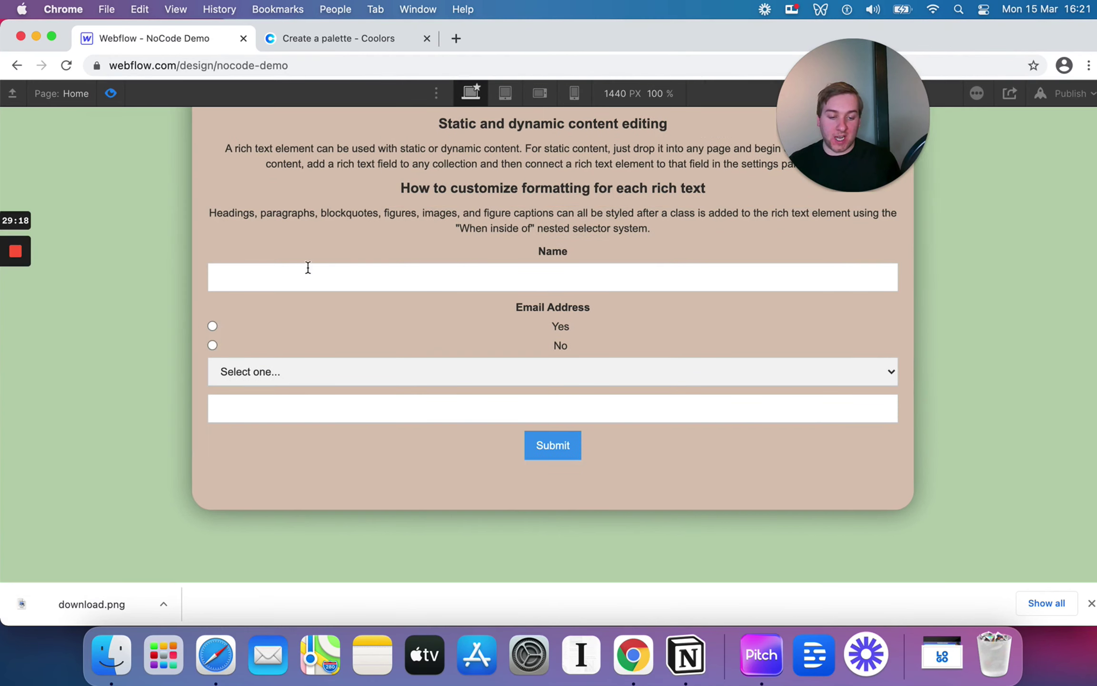
click(357, 373)
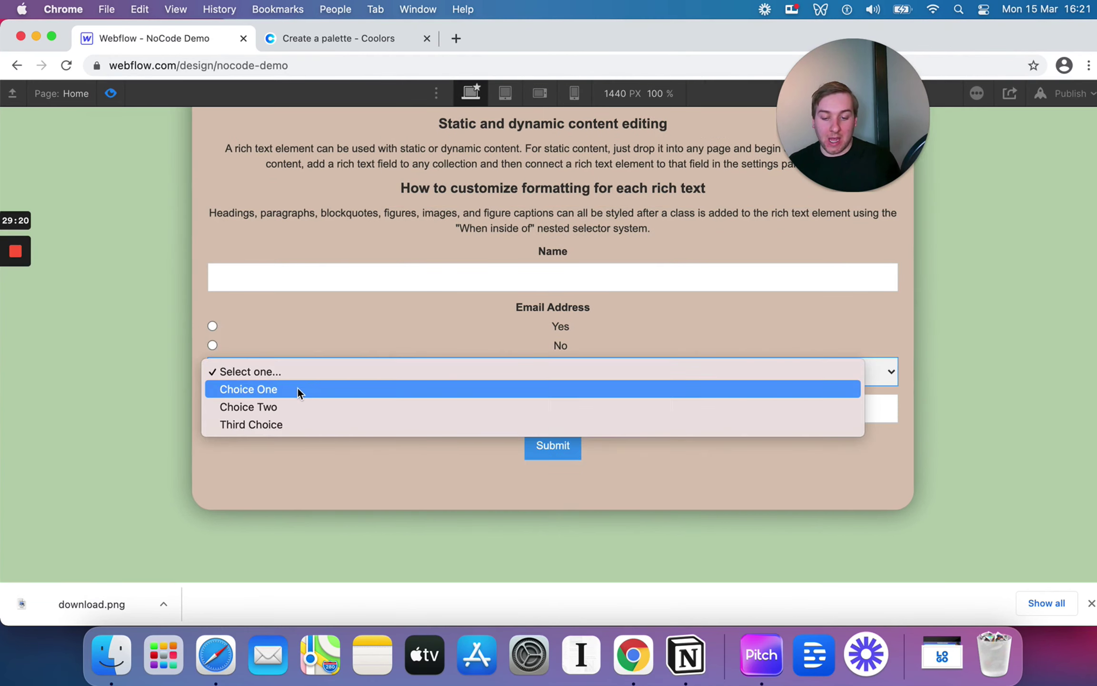
click(312, 251)
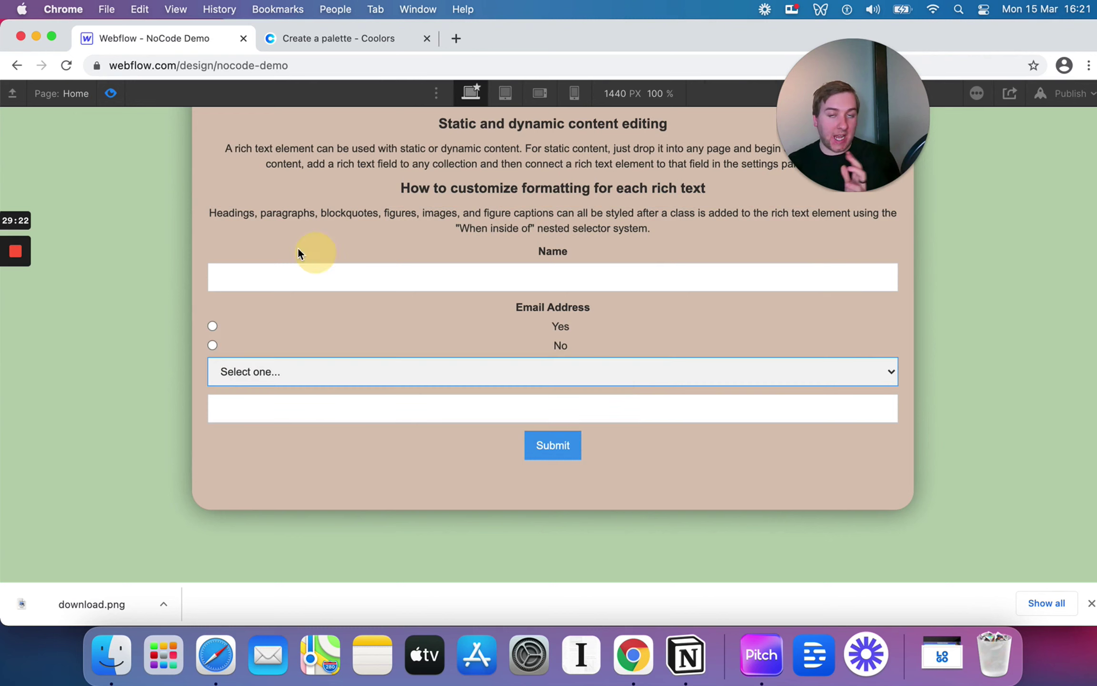
click(110, 93)
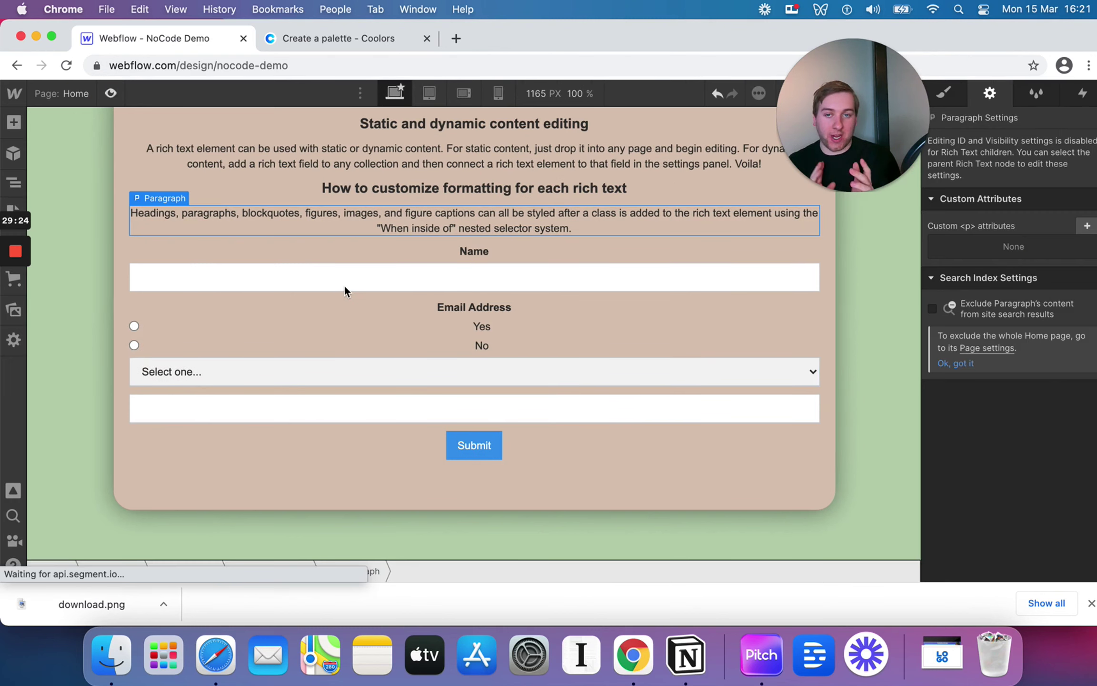
Delete Third Choice from the select field, check the remaining choices in the page preview, and return to editing
click(563, 376)
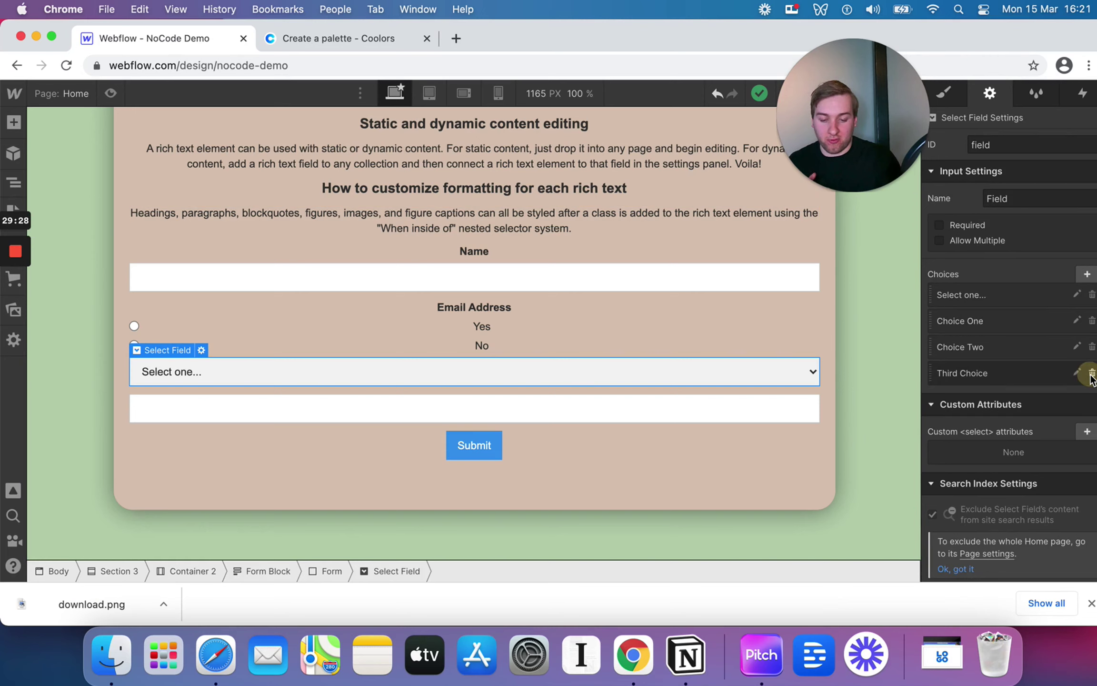
click(1091, 373)
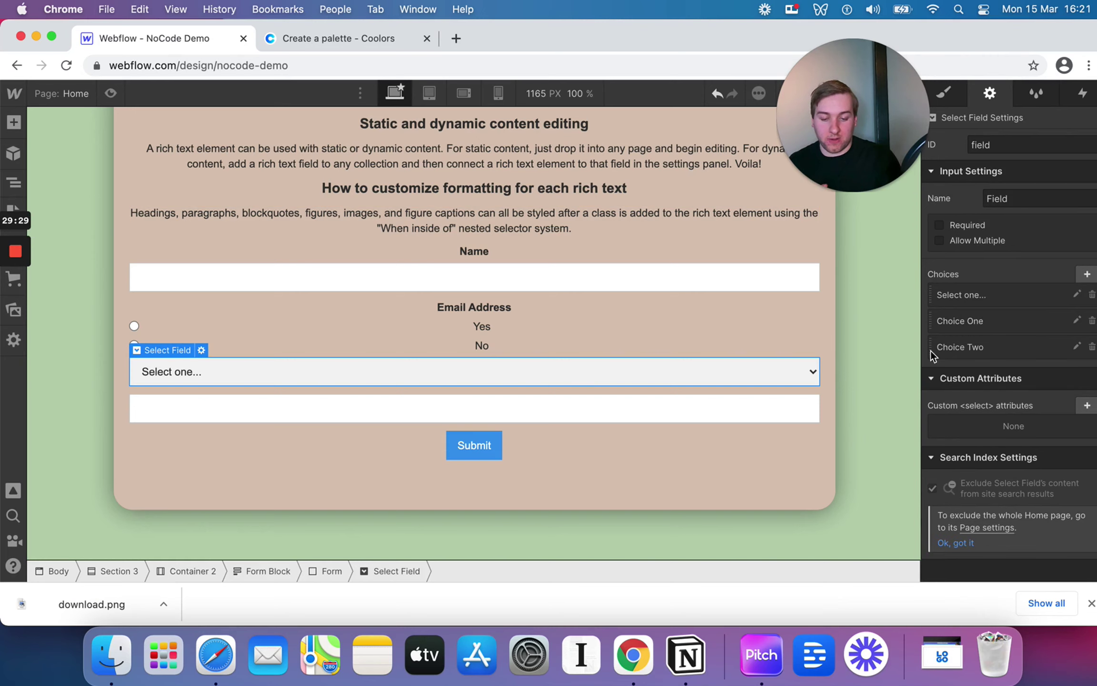
click(111, 93)
click(340, 373)
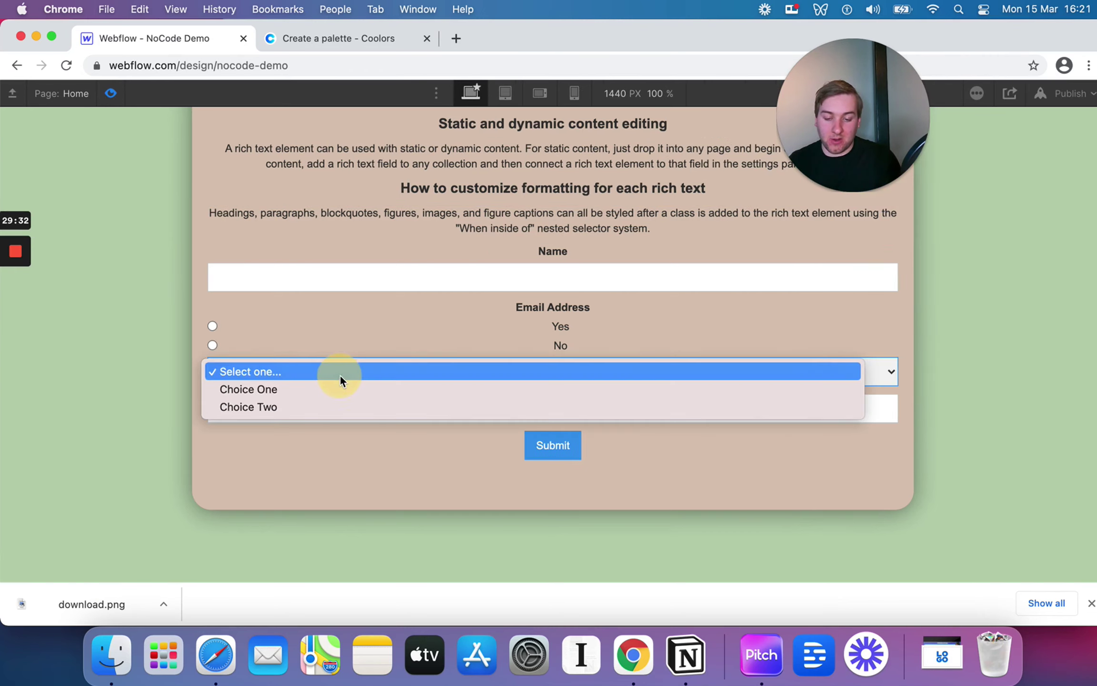
click(315, 255)
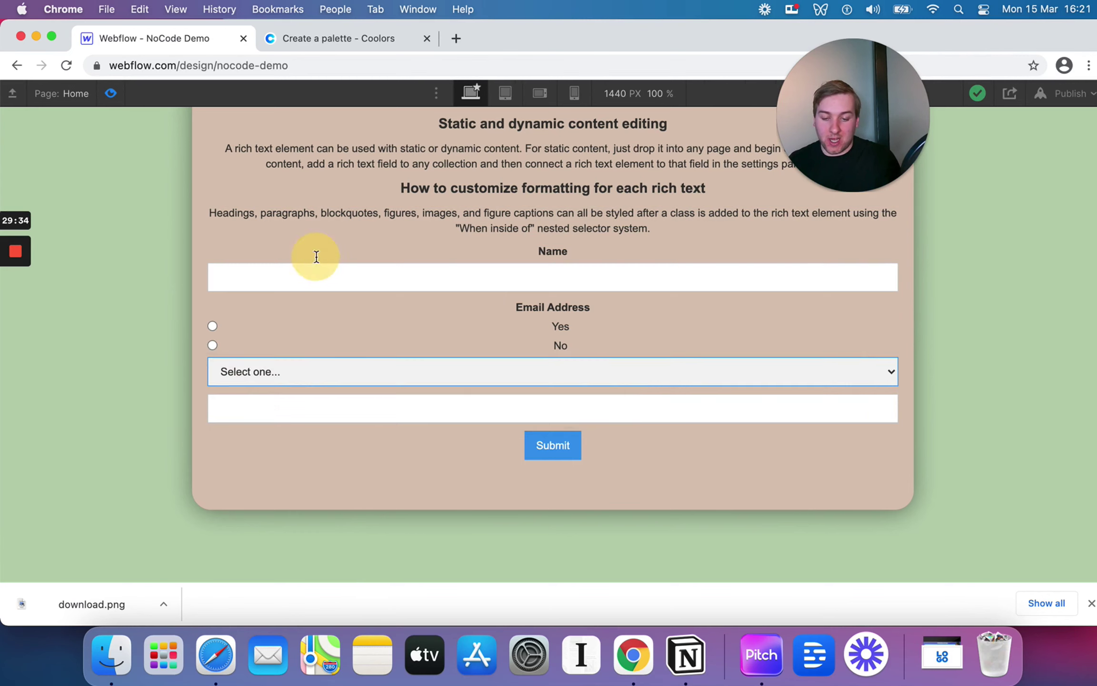
click(108, 98)
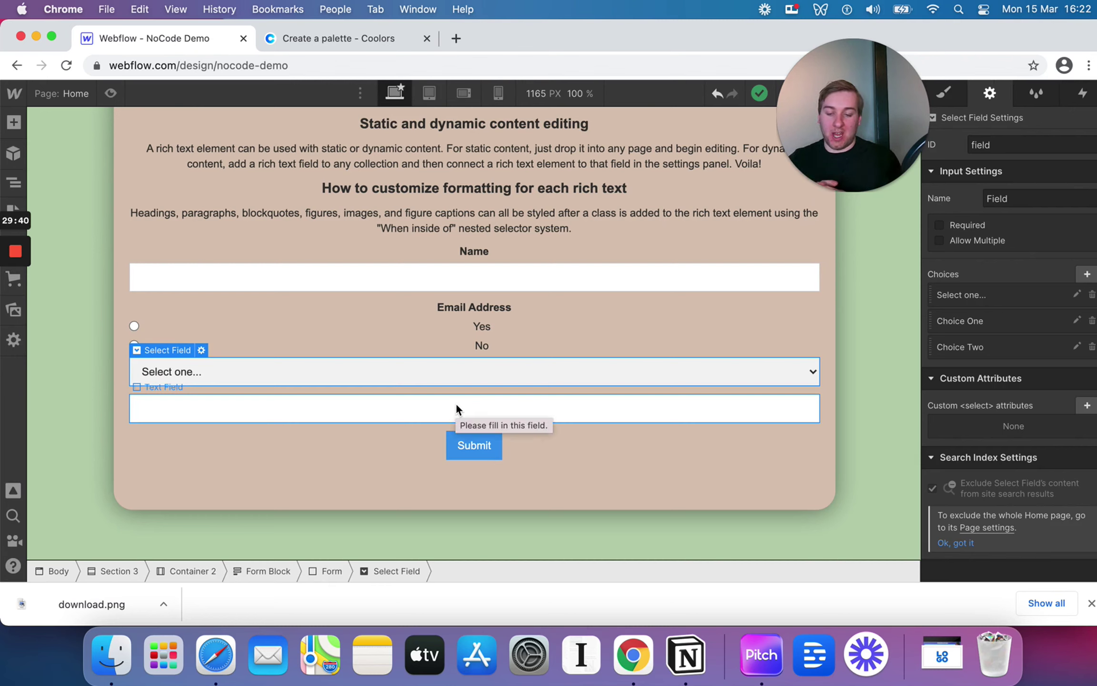
click(388, 325)
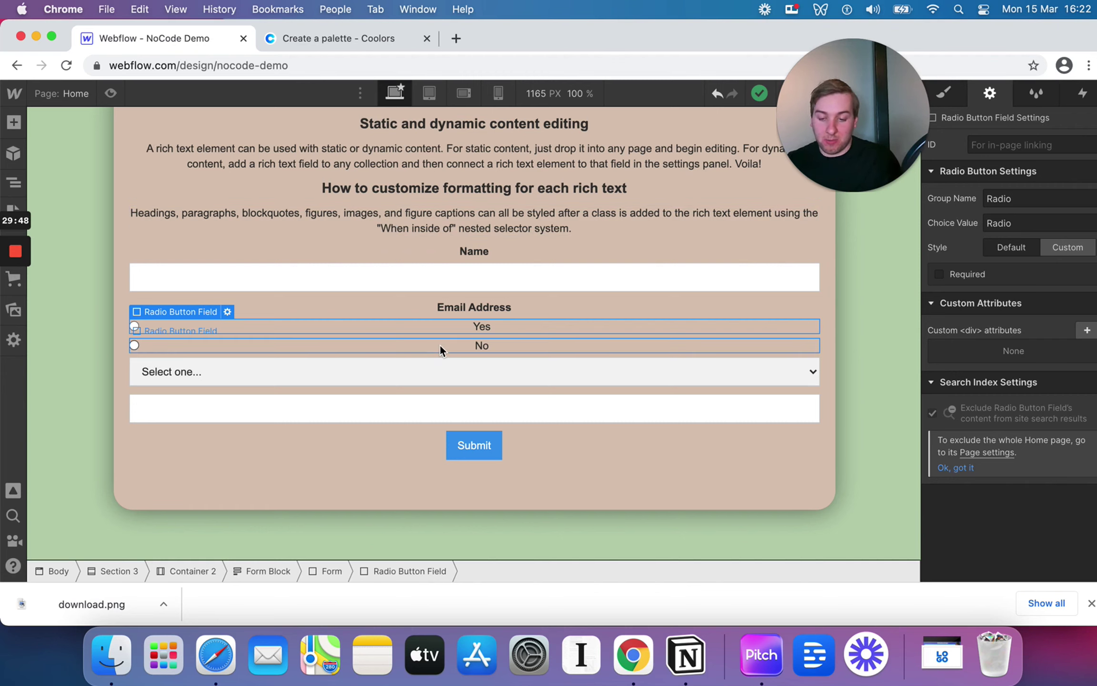
scroll(439, 344, up, 10)
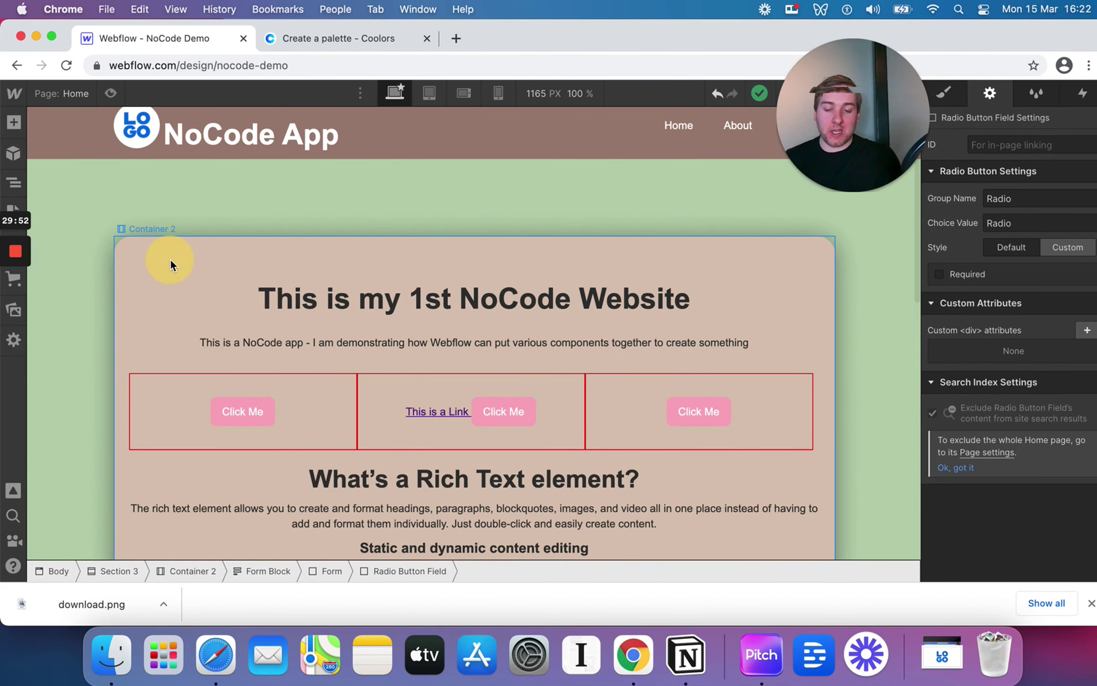
click(170, 260)
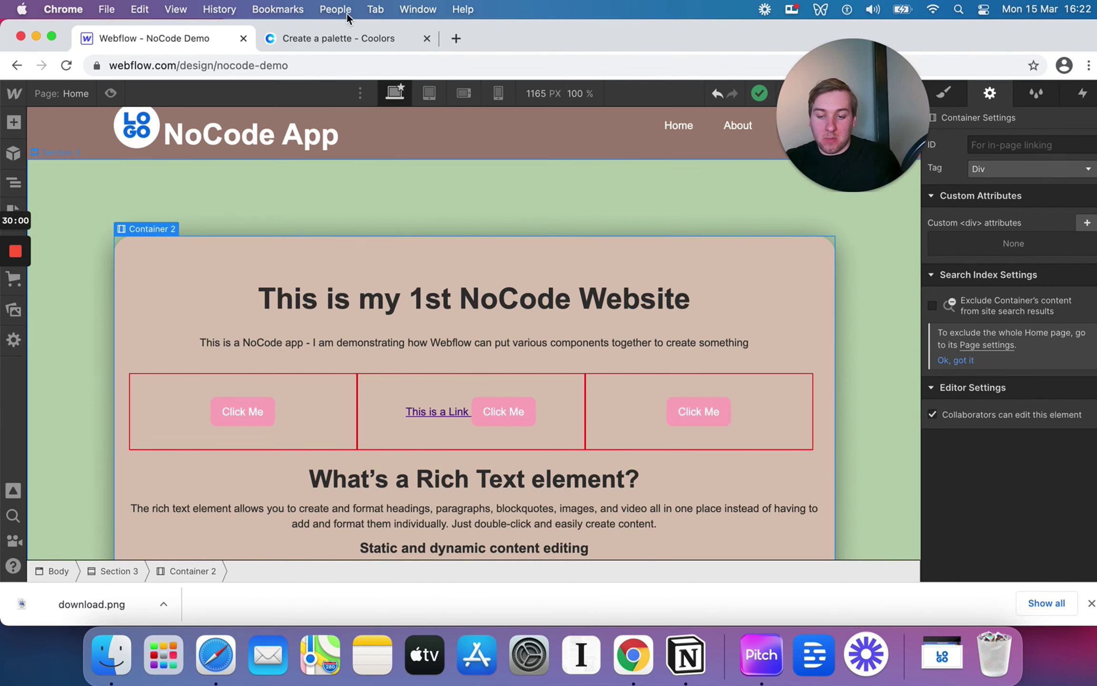
Switch to the Coolors palette page and generate a new color palette
click(337, 36)
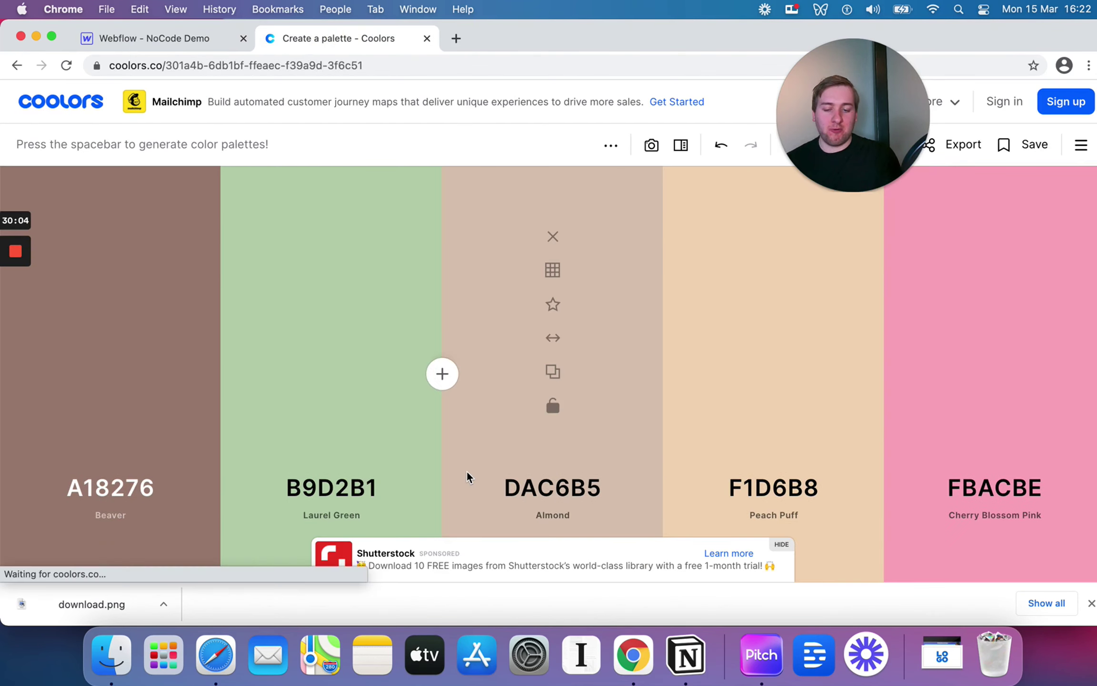
key(space)
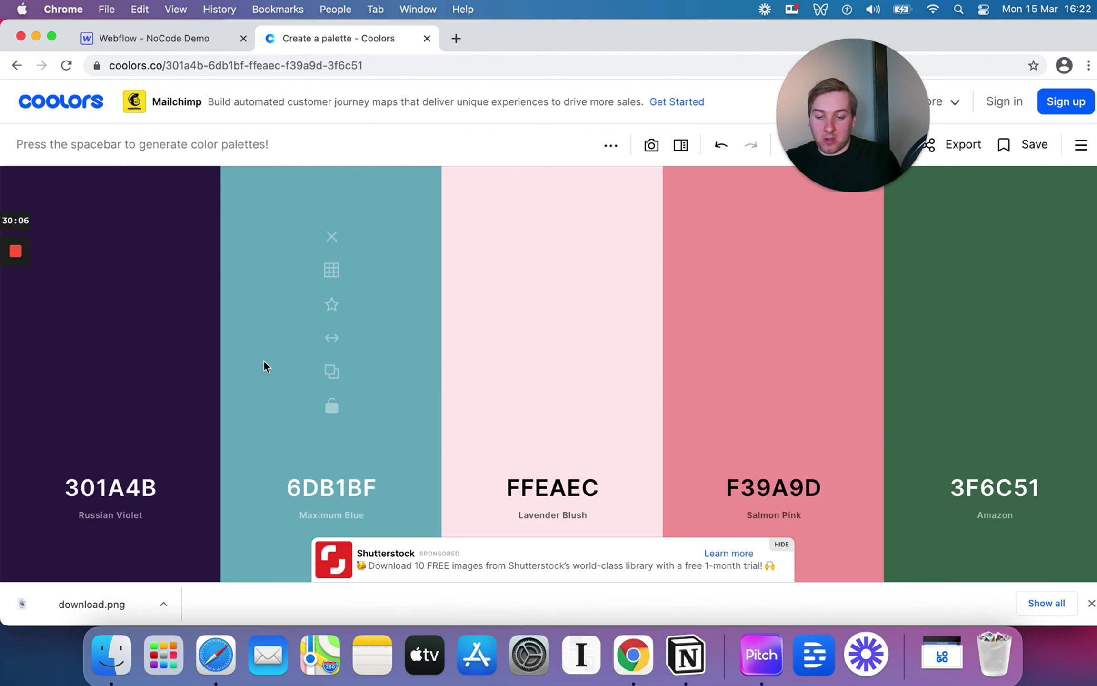
Generate several more random color palettes to browse alternative color combinations
key(space)
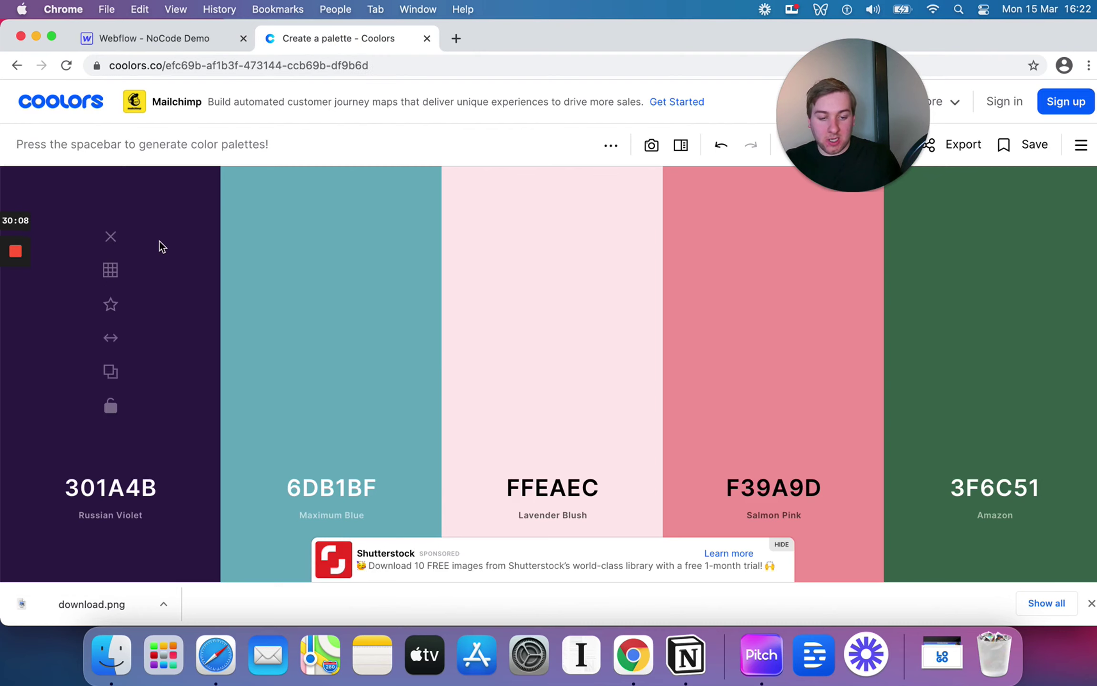
key(space)
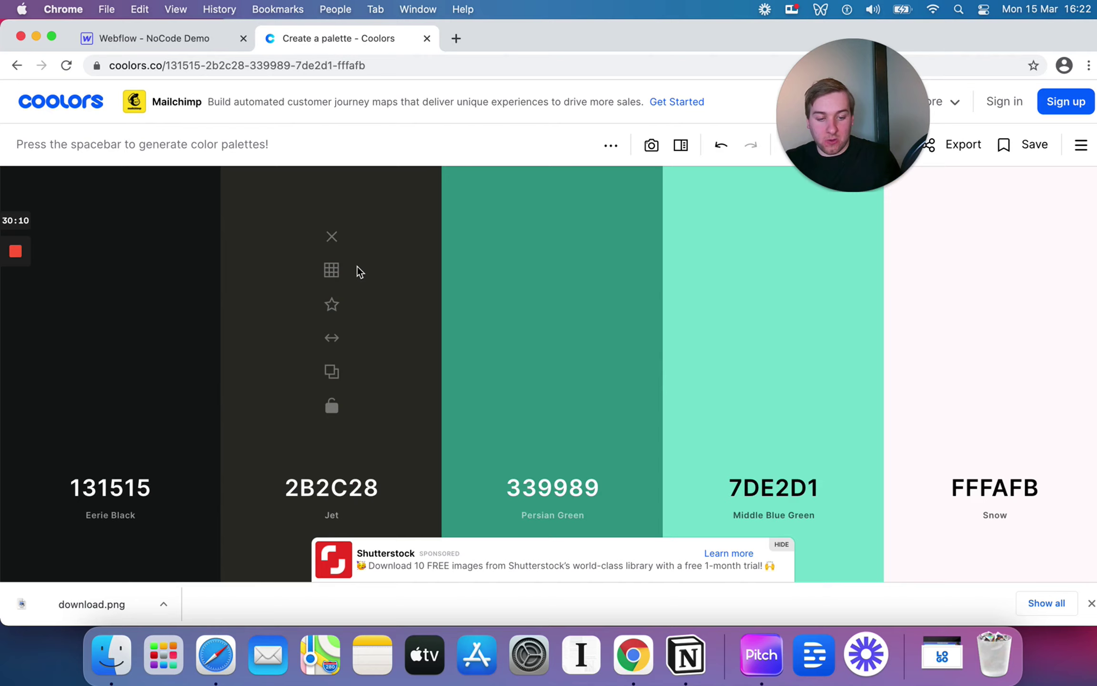
key(space)
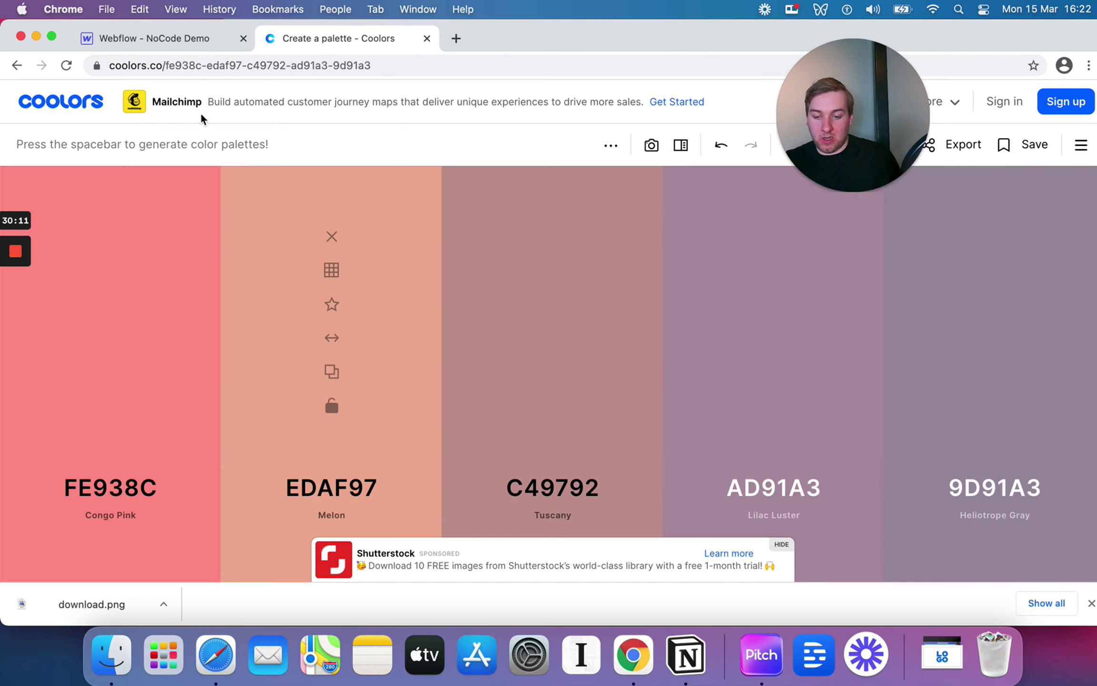
Switch back to the Webflow NoCode Demo page and display the style settings of Container 2 around the main heading
click(134, 44)
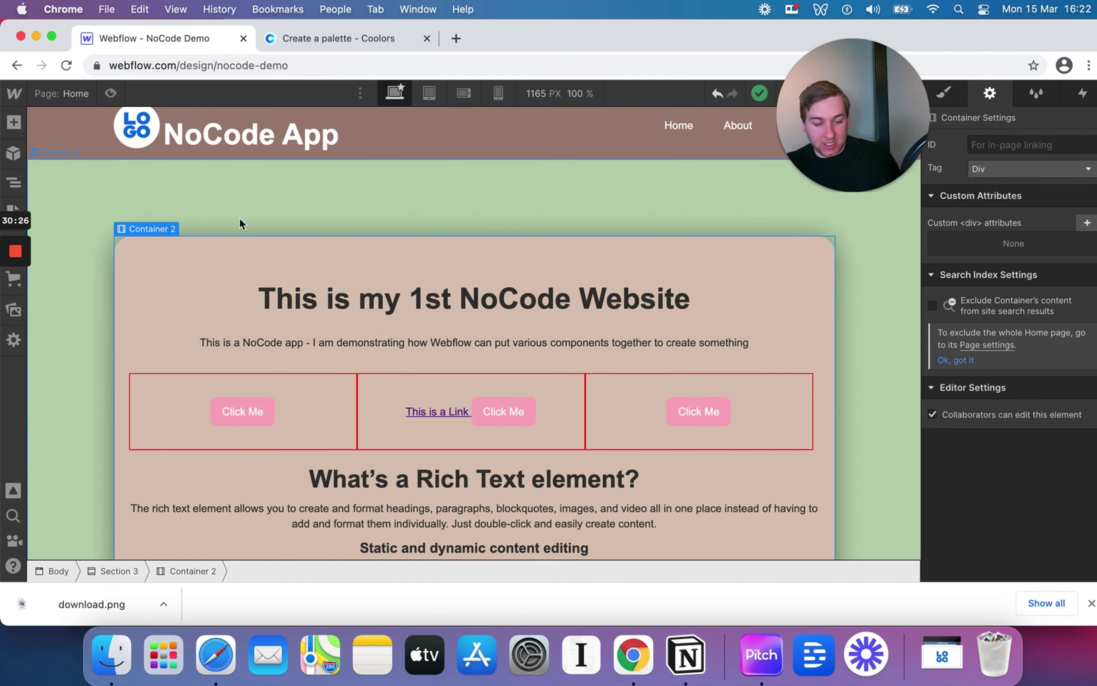
click(309, 269)
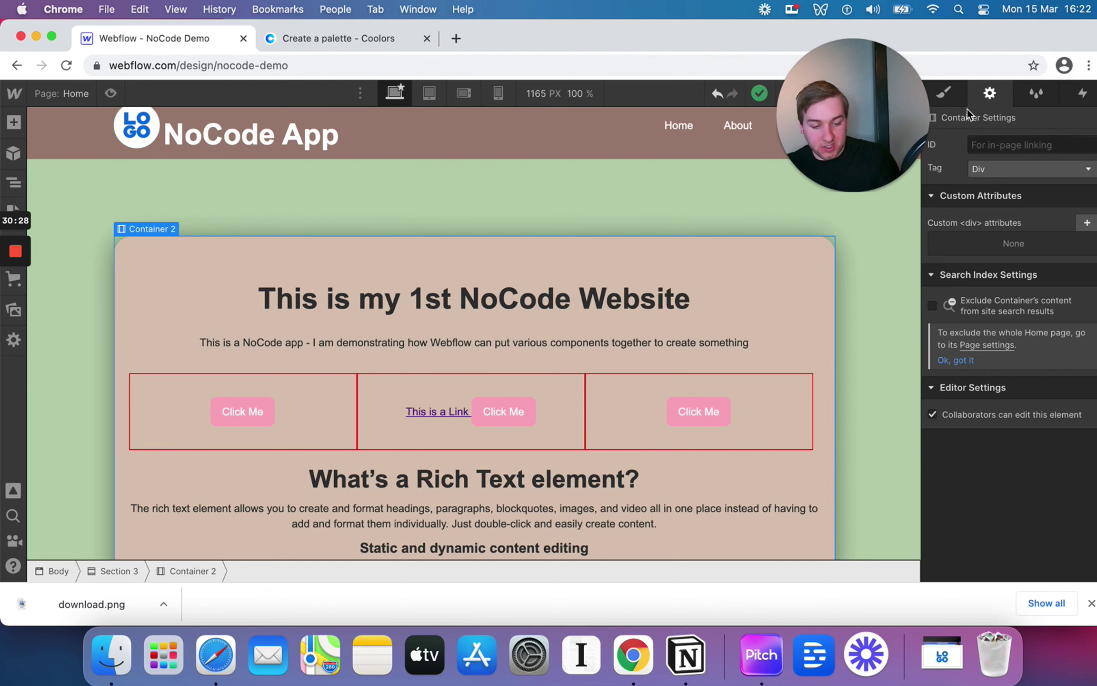
click(953, 99)
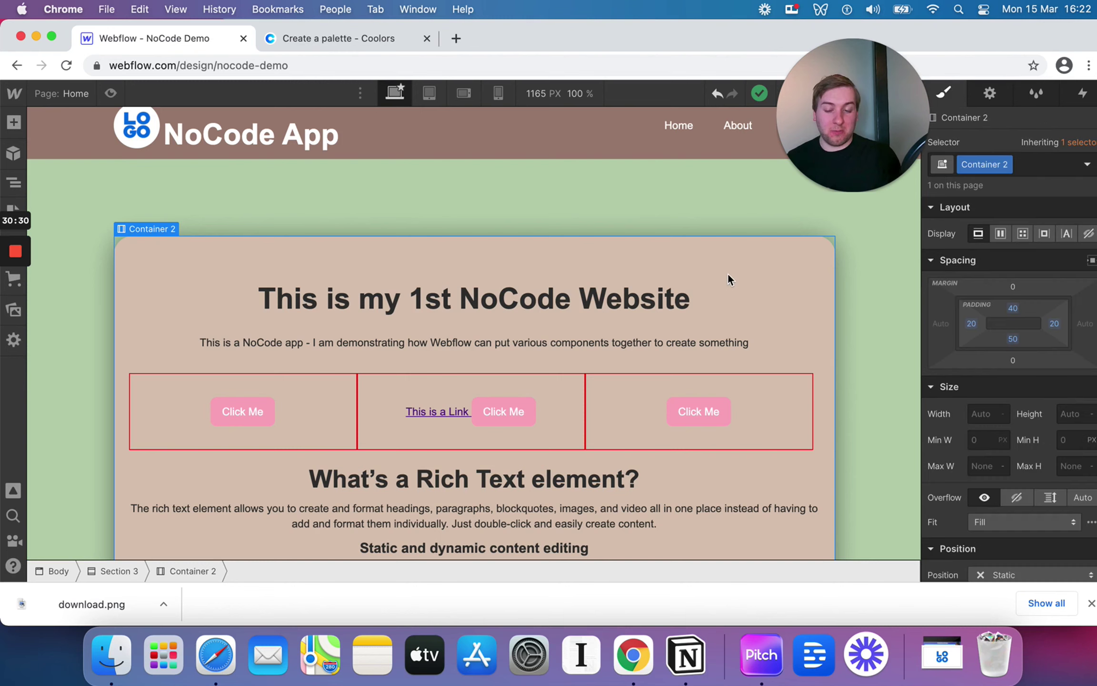